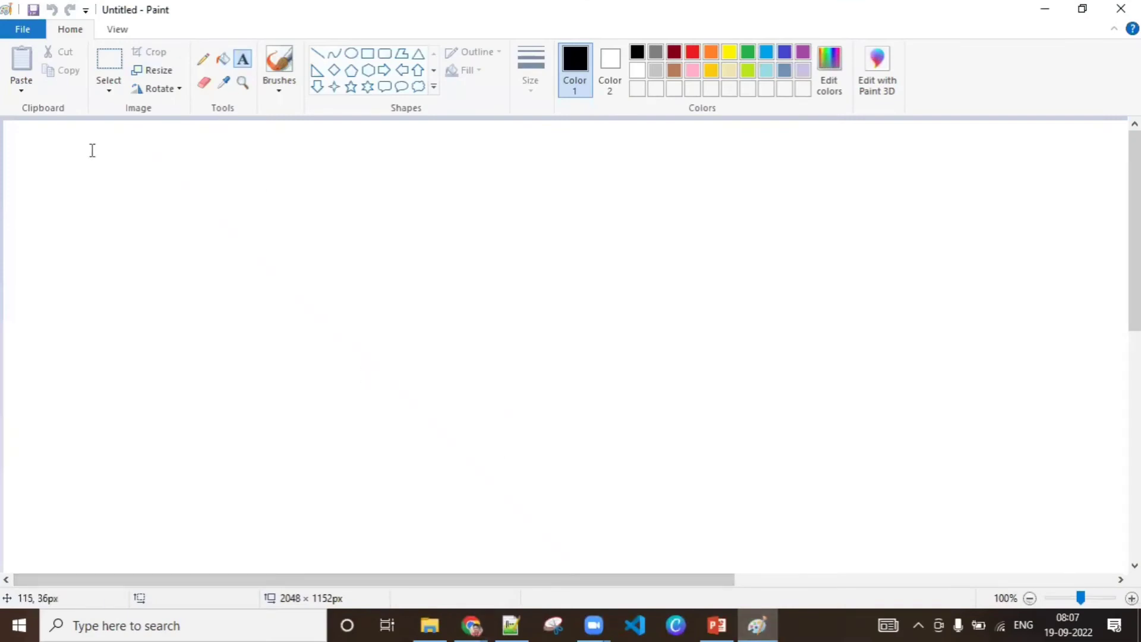
Write the heading "Validation rule's formula :" near the canvas's top-left corner and widen its text box to about 1235 px
drag(51, 137, 350, 191)
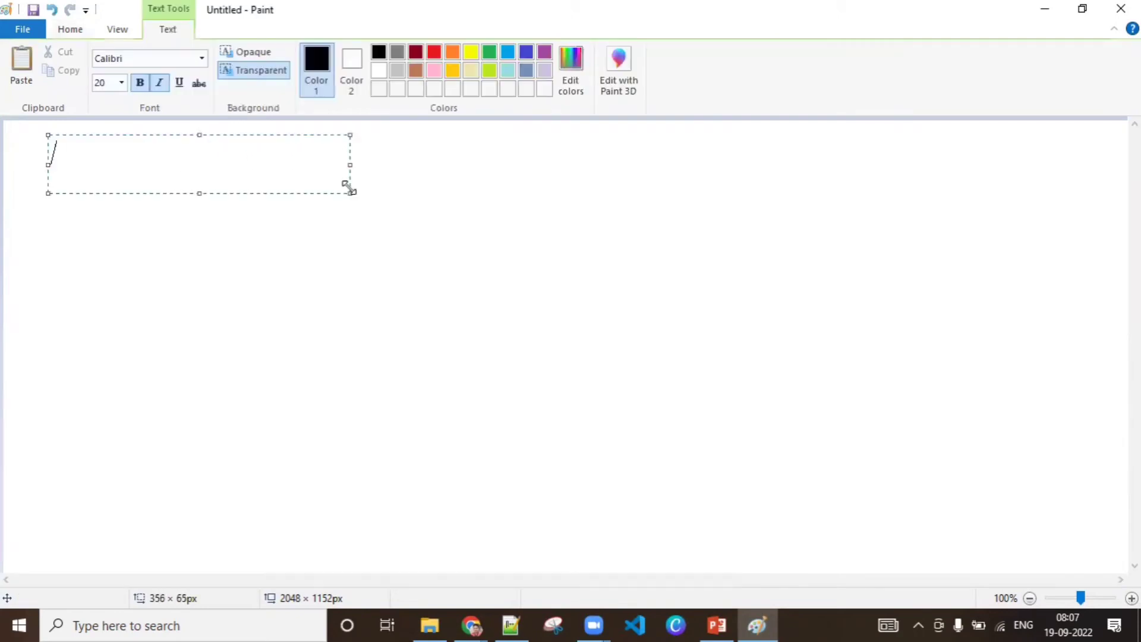
text(Validat)
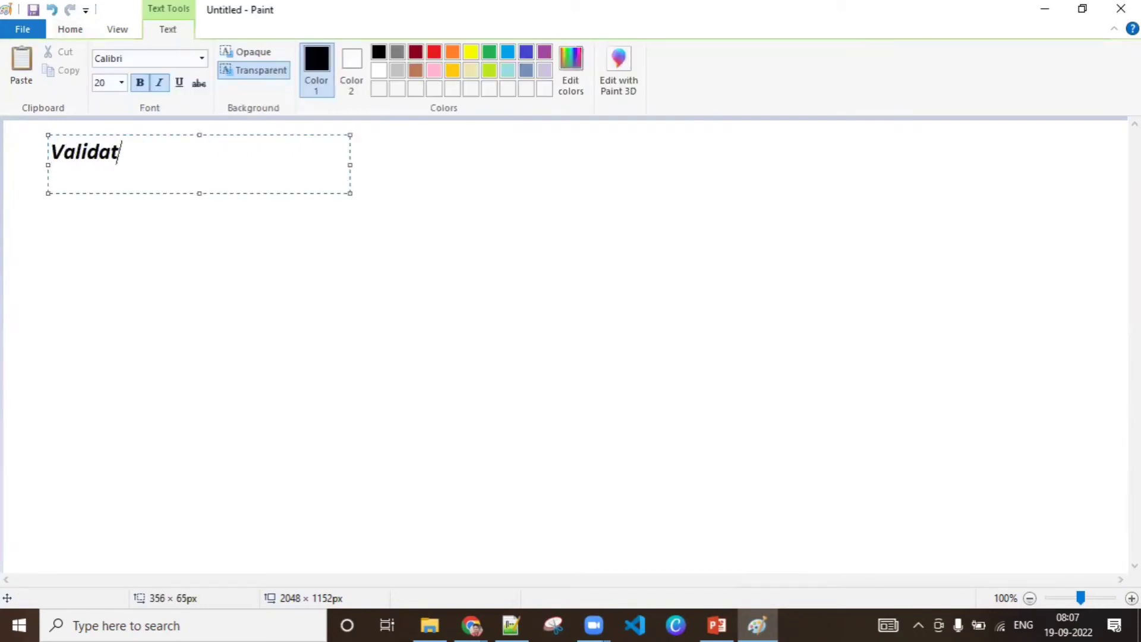
text(ion rule)
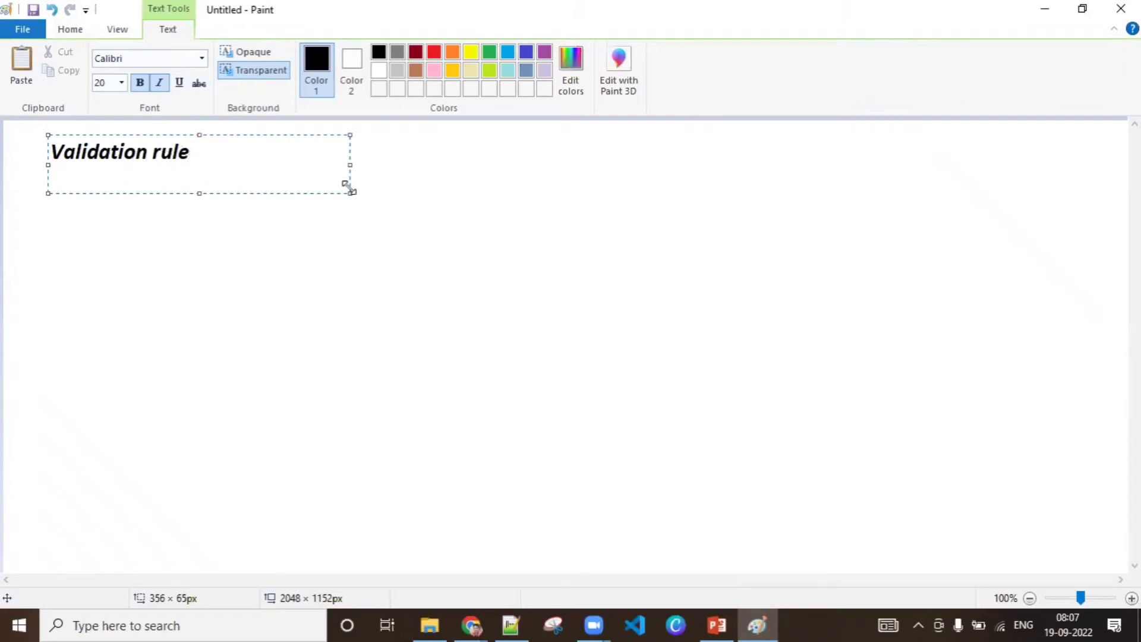
text('s formula :)
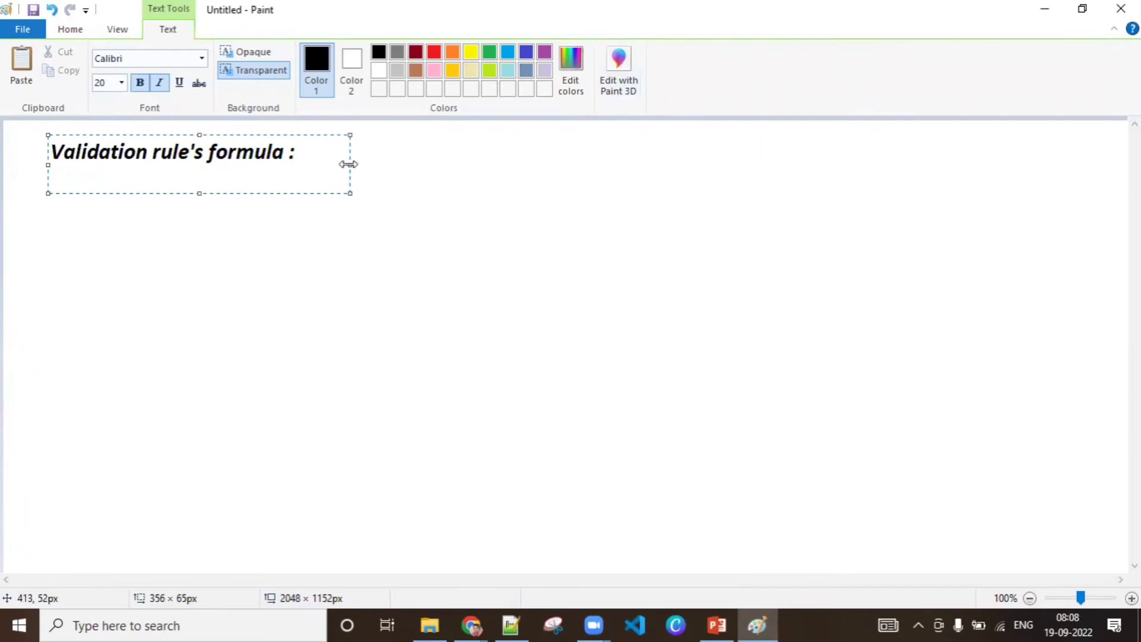
drag(349, 164, 1075, 257)
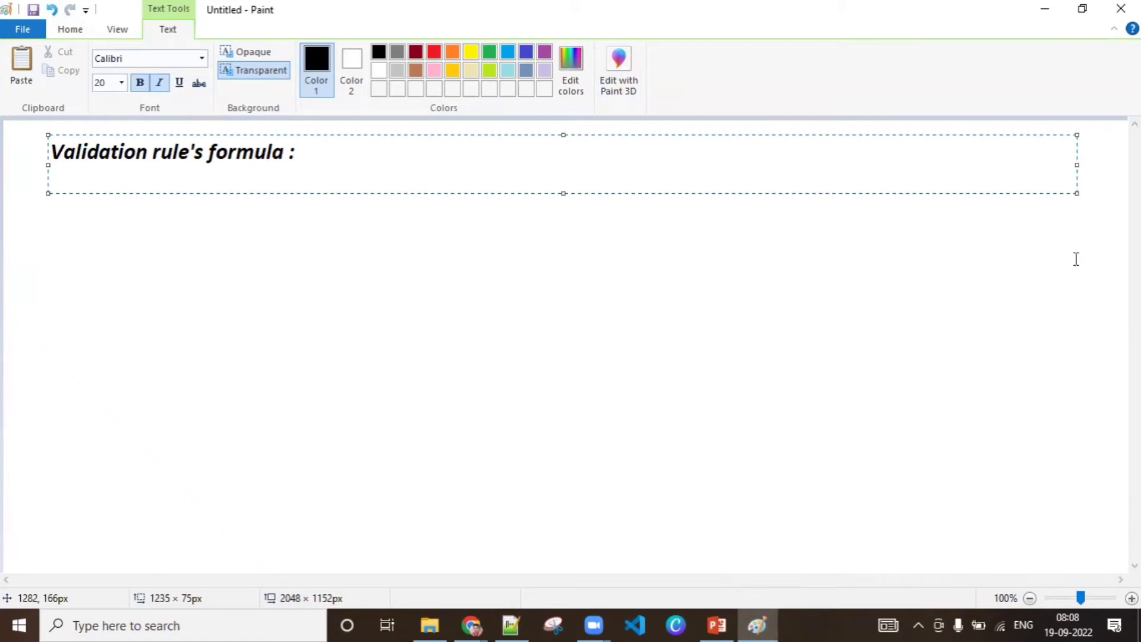
Add the point "1. Always think of that condition in your own language" below the heading after a blank line and finish the text
key(Return)
key(Return)
text(1. )
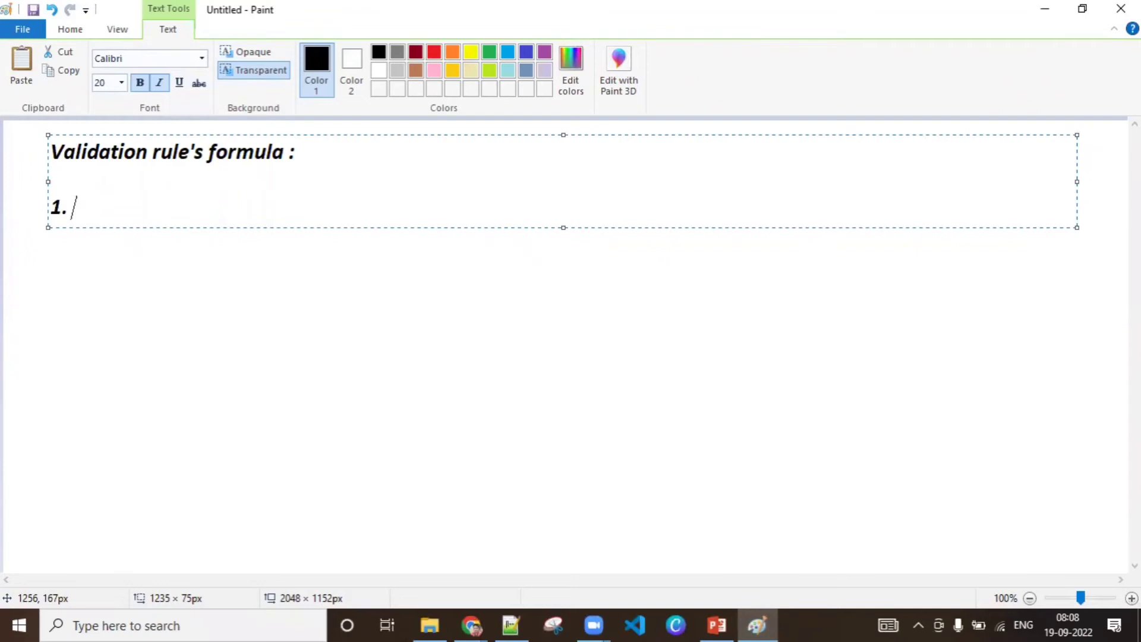
text( Alwa)
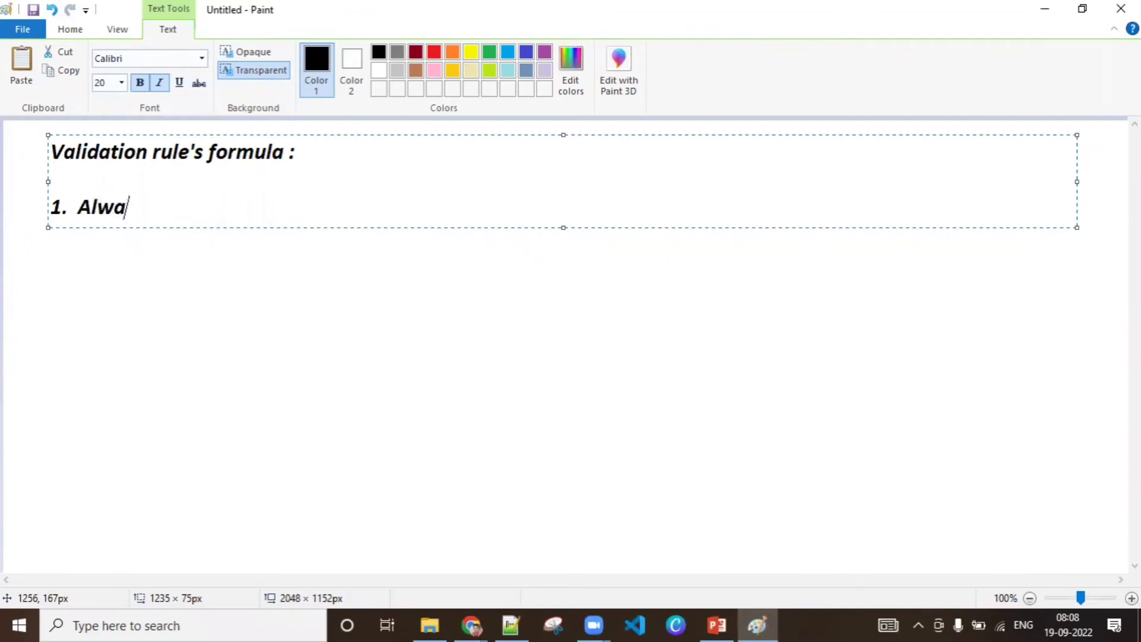
text(ys think of t)
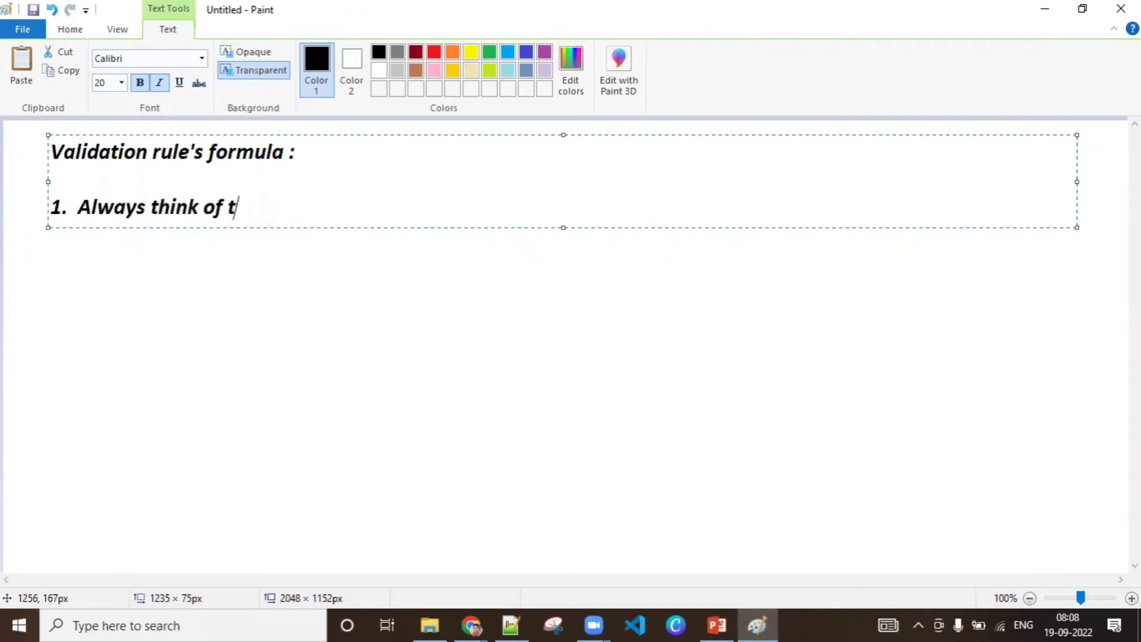
text(hat condition o)
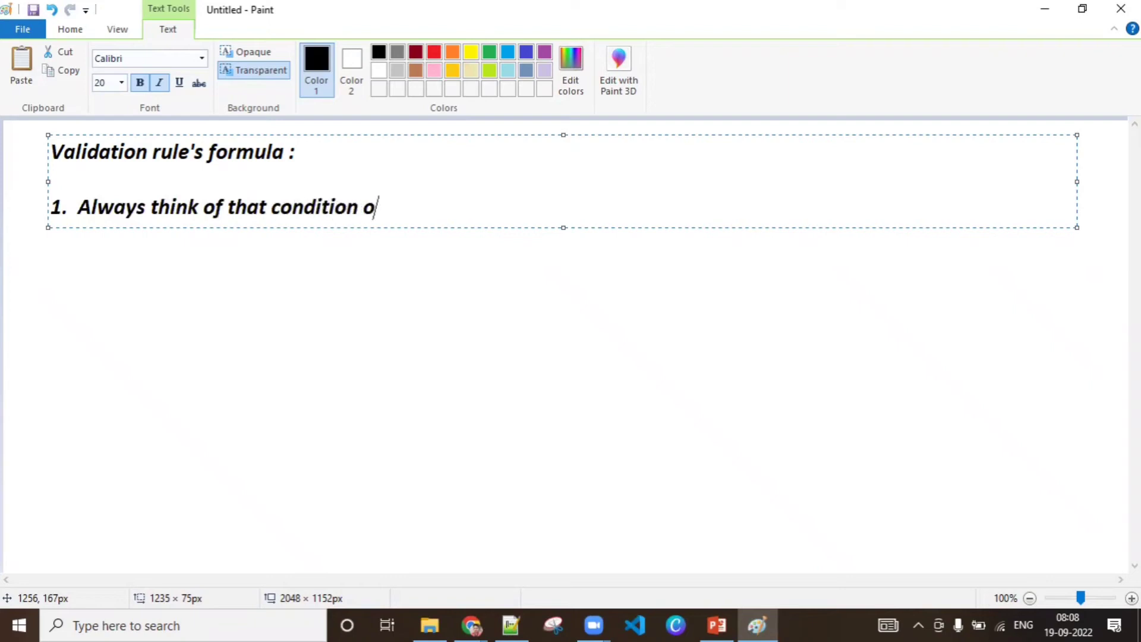
key(BackSpace)
text(in your own l)
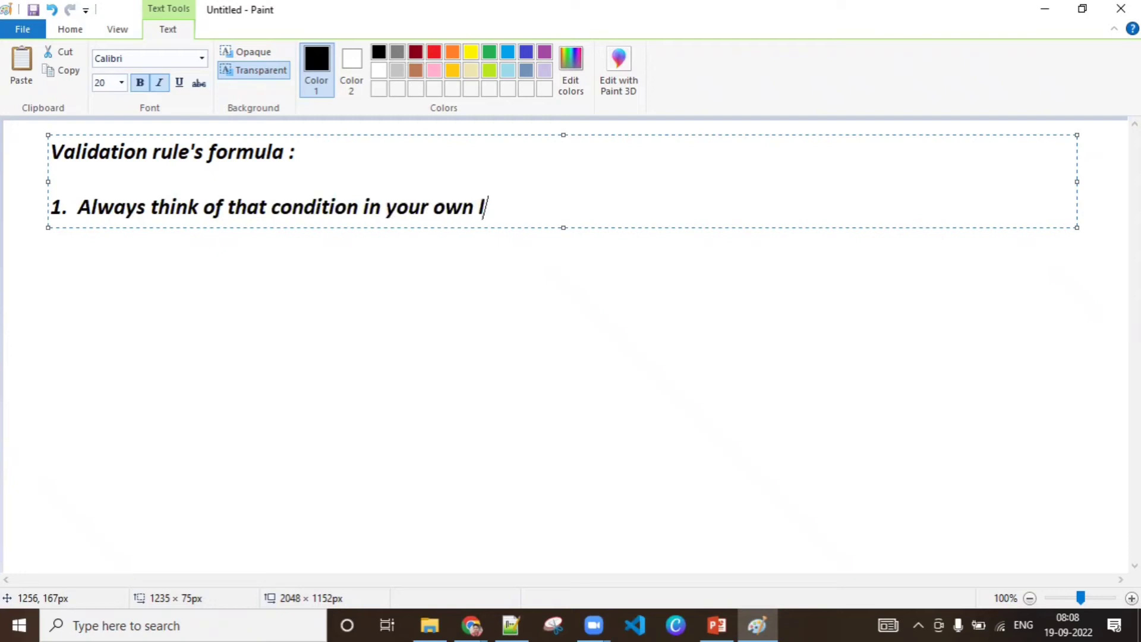
text(anghua)
key(BackSpace)
key(BackSpace)
key(BackSpace)
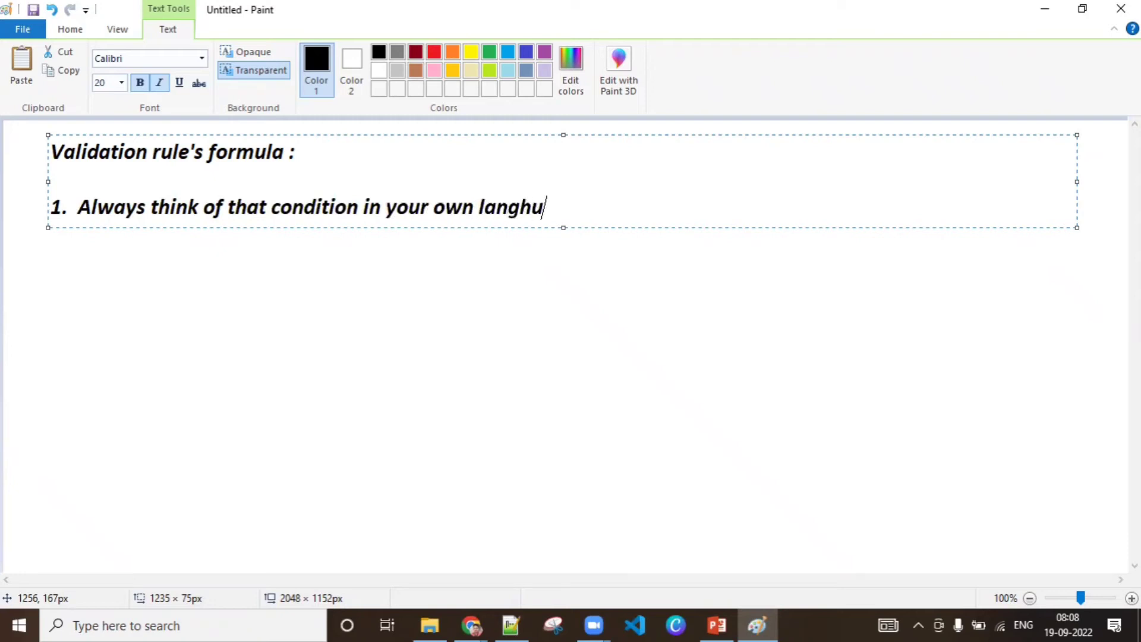
text(uage)
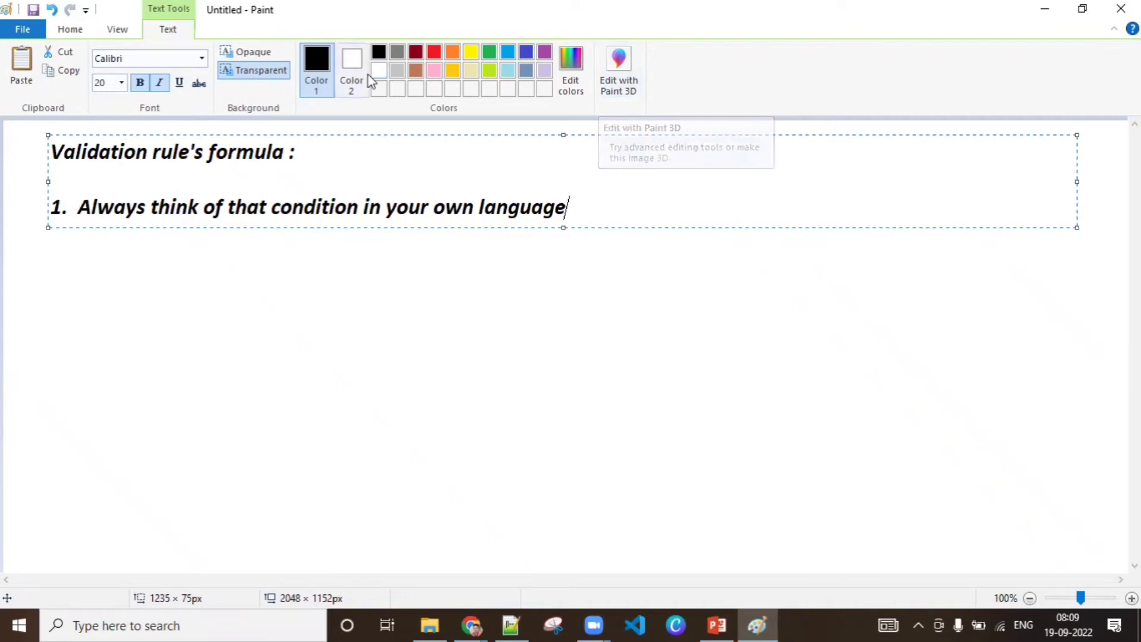
click(78, 212)
drag(94, 207, 572, 201)
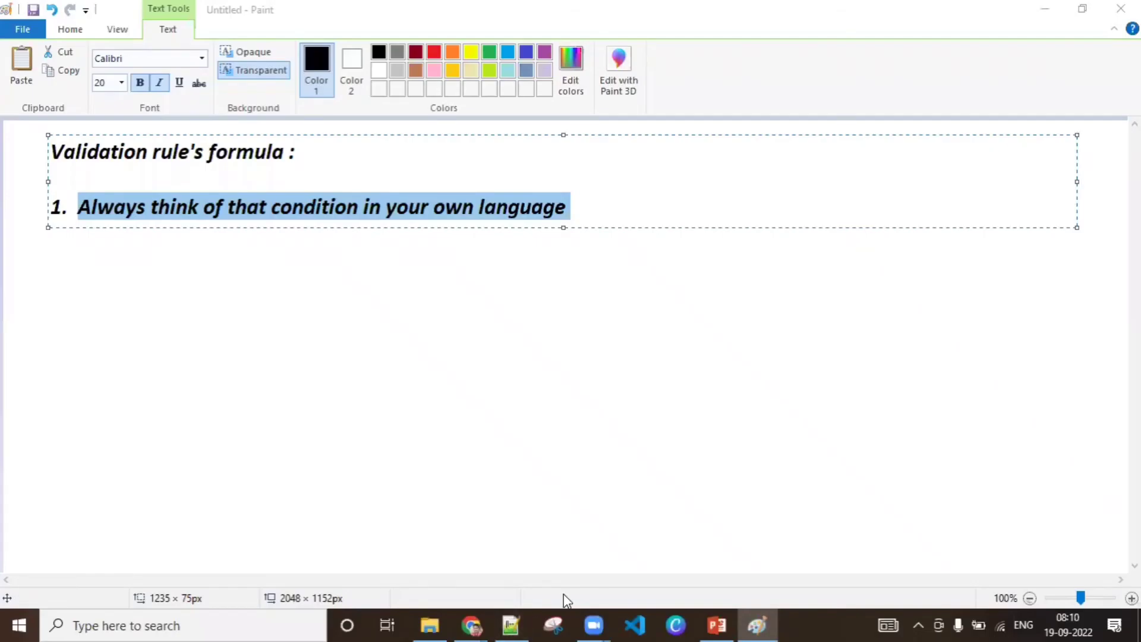
click(597, 332)
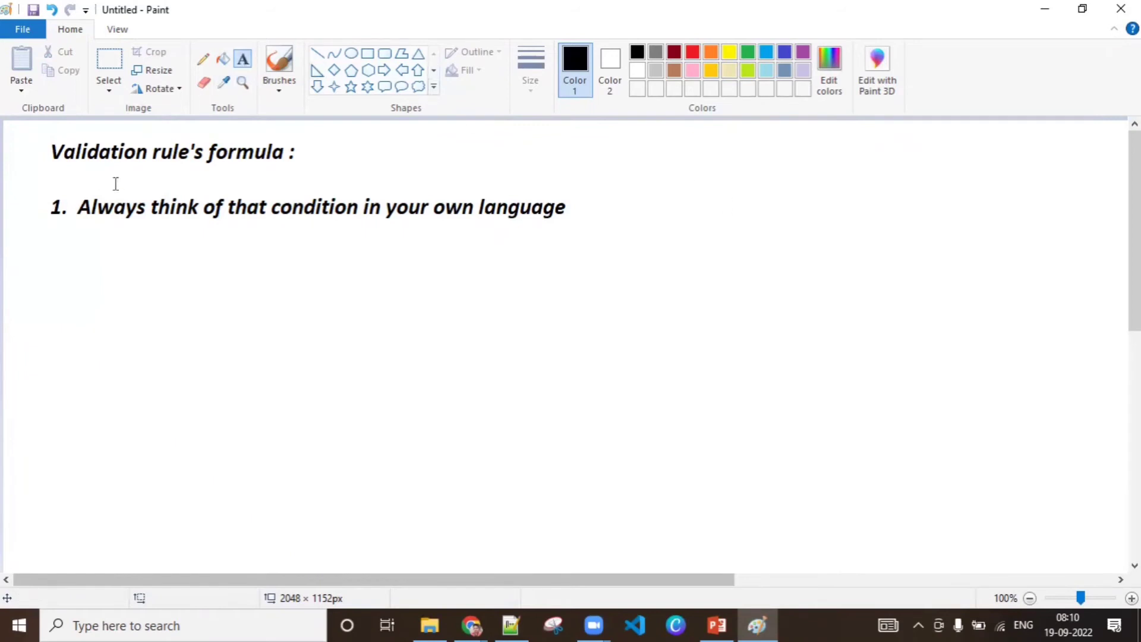
Write "2. Which function to use" in a new text box about 618 px wide directly below point 1
drag(51, 227, 570, 258)
text(2)
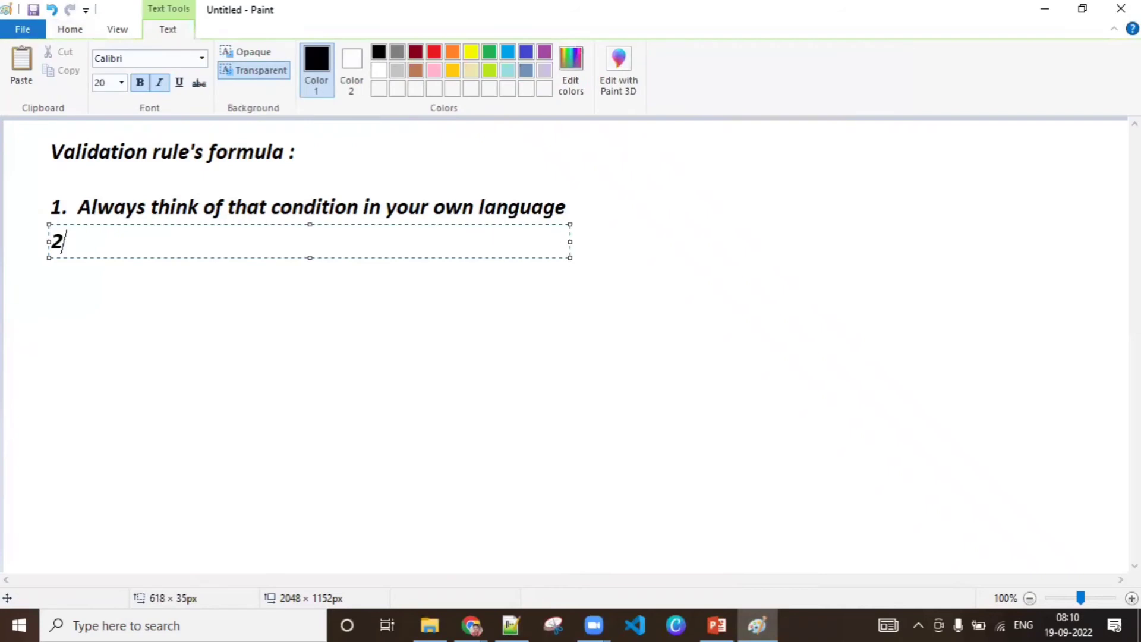
text(. Which)
key(BackSpace)
key(BackSpace)
text(hich)
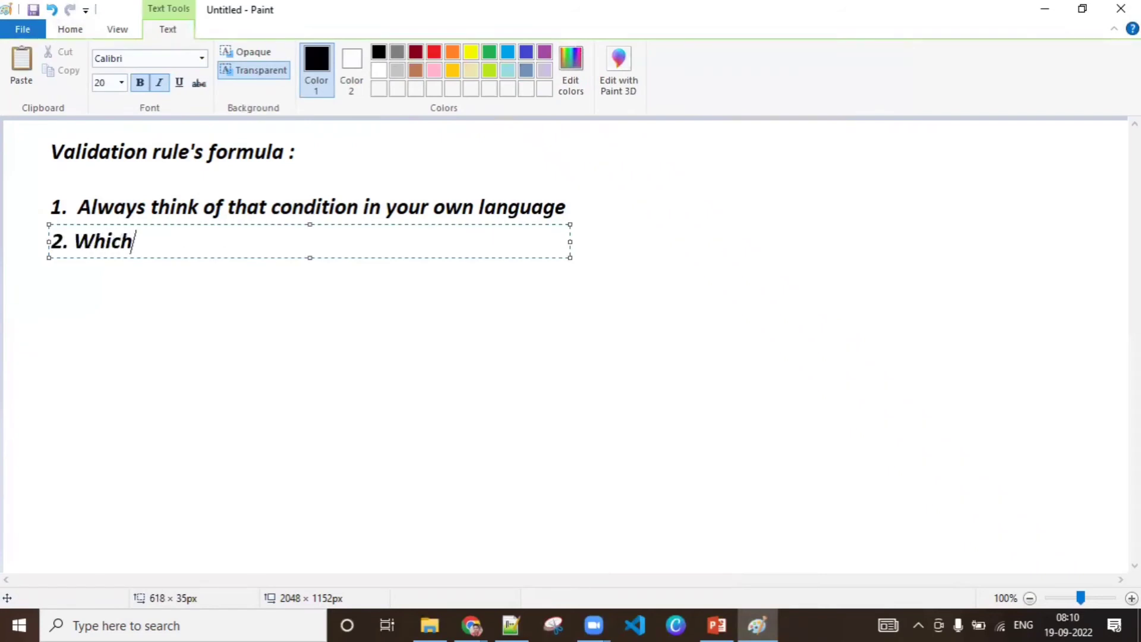
text( function to)
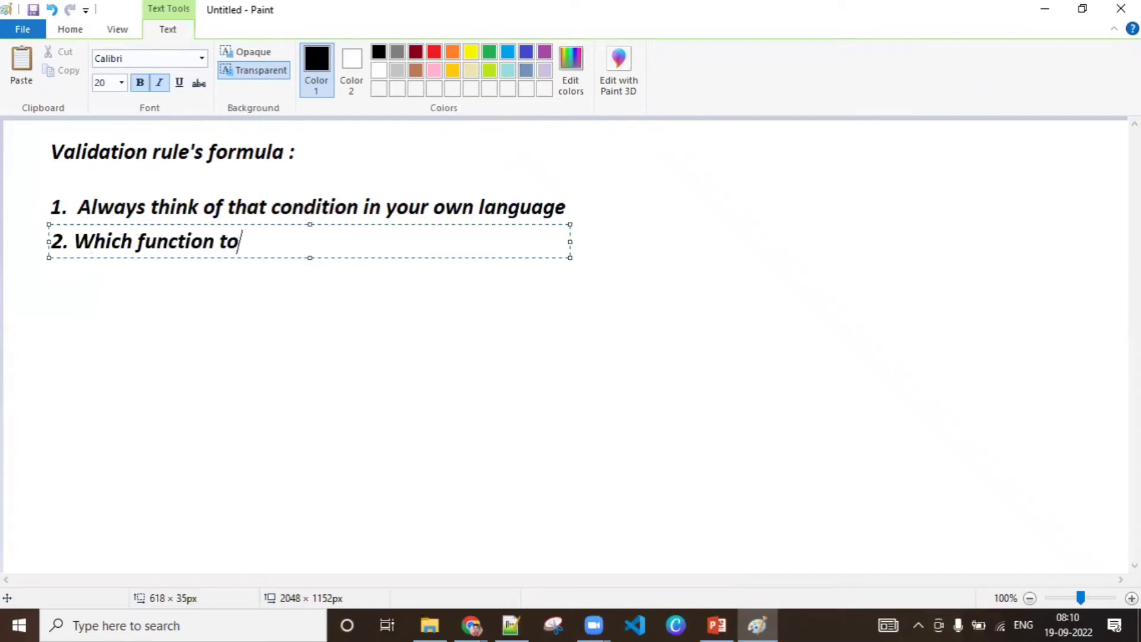
text( use)
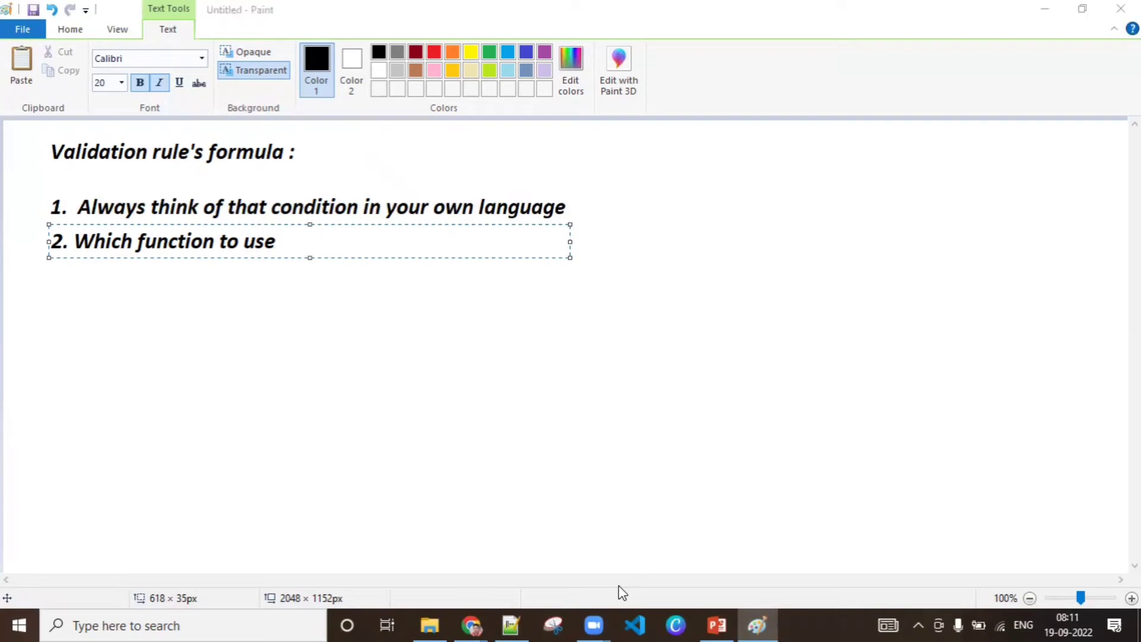
click(634, 331)
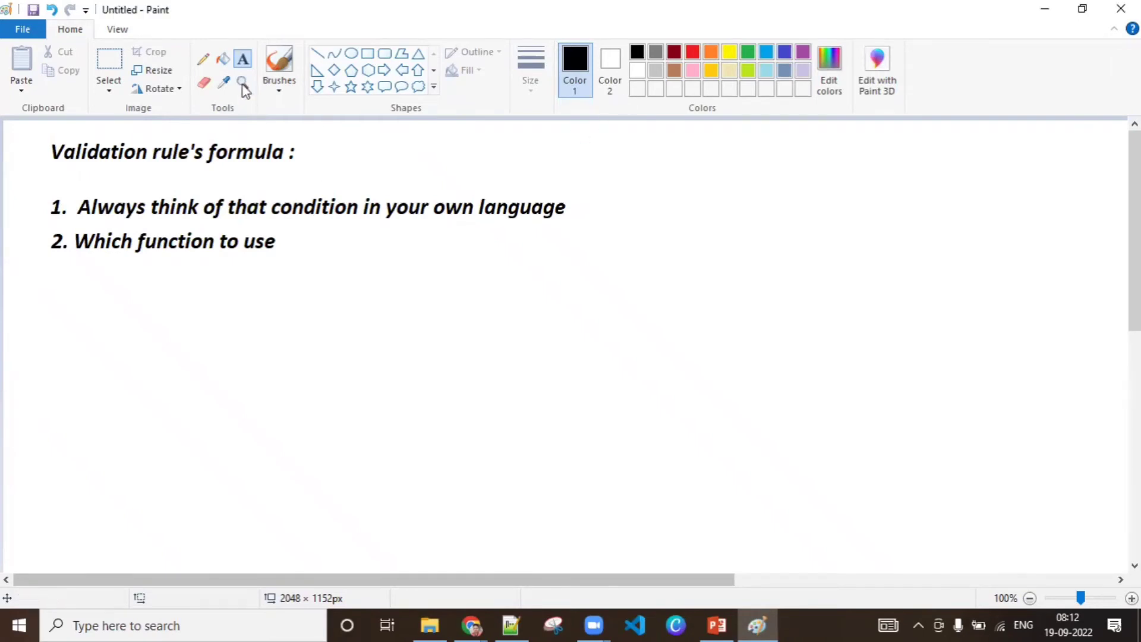
Add the note "( Read all the function carefully..)" beside point 2, widening its text box to fit on one line
drag(287, 231, 595, 256)
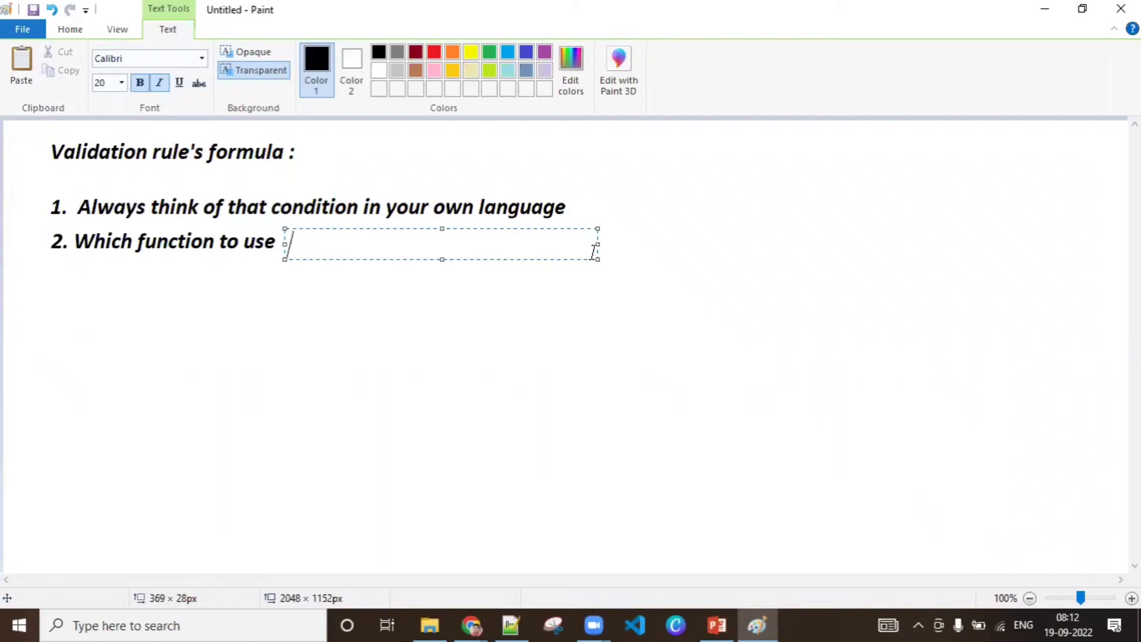
text(())
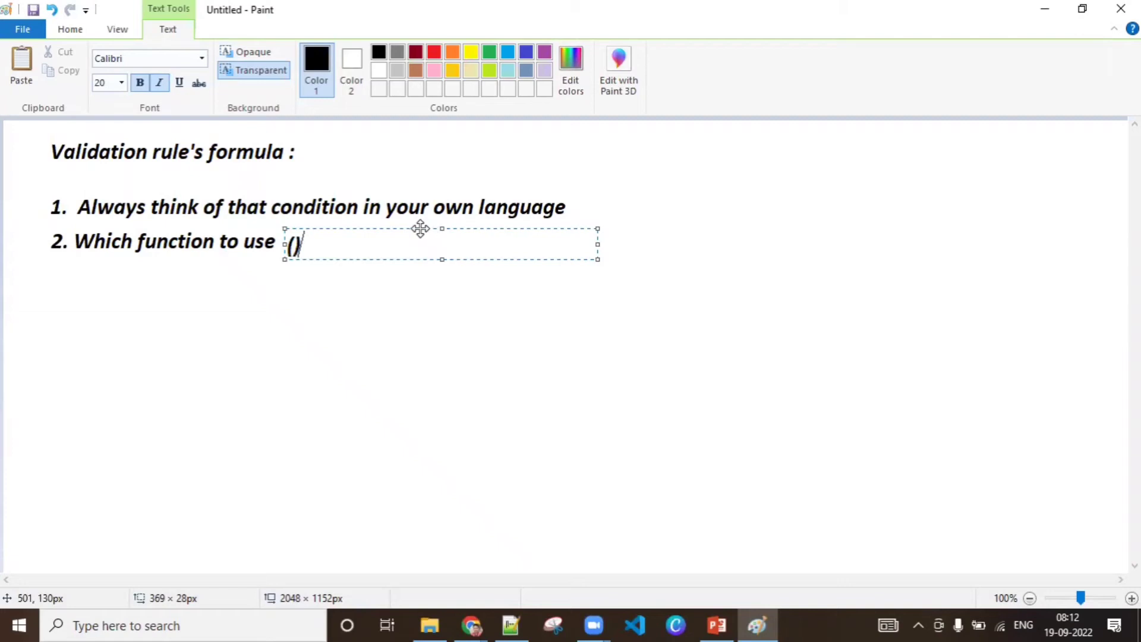
drag(419, 226, 415, 224)
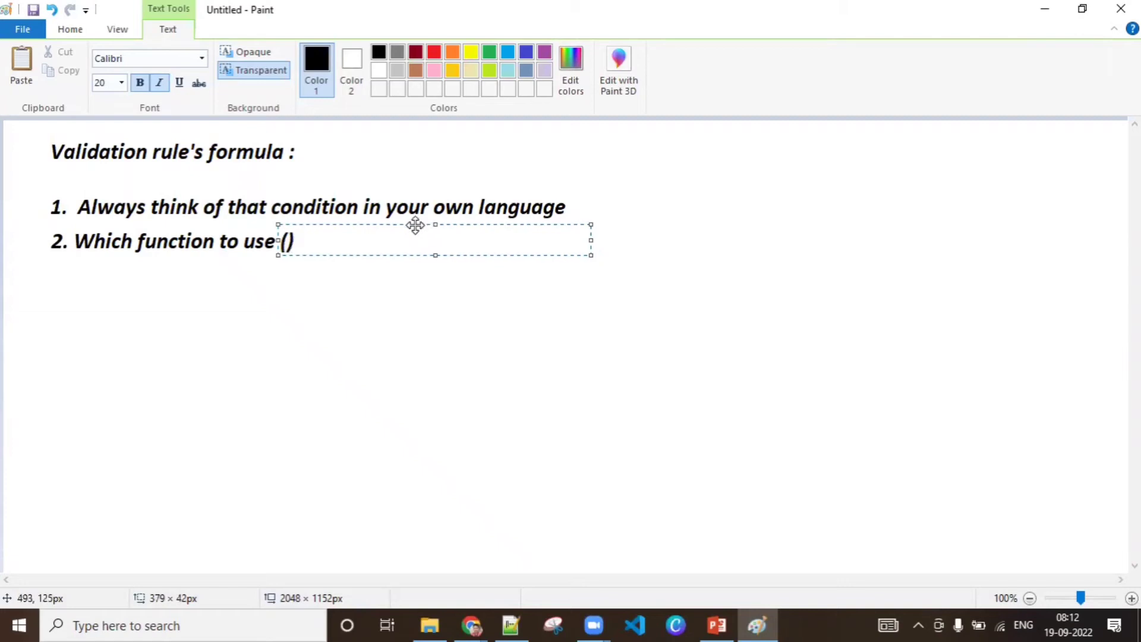
key(Left)
text(Read all the )
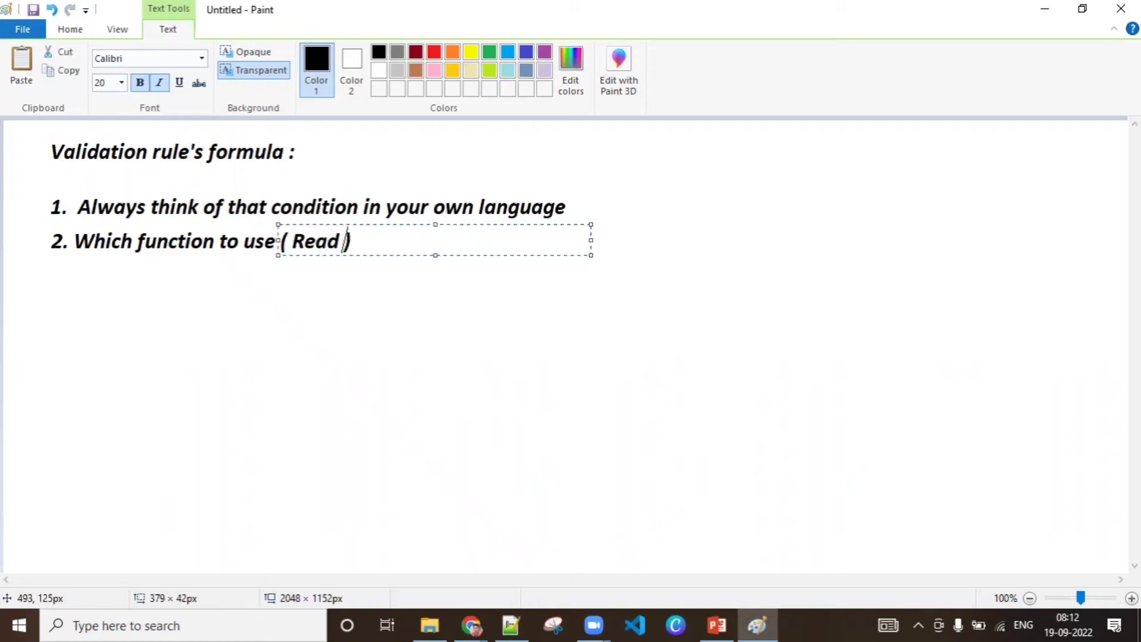
text(dun)
key(BackSpace)
key(BackSpace)
key(BackSpace)
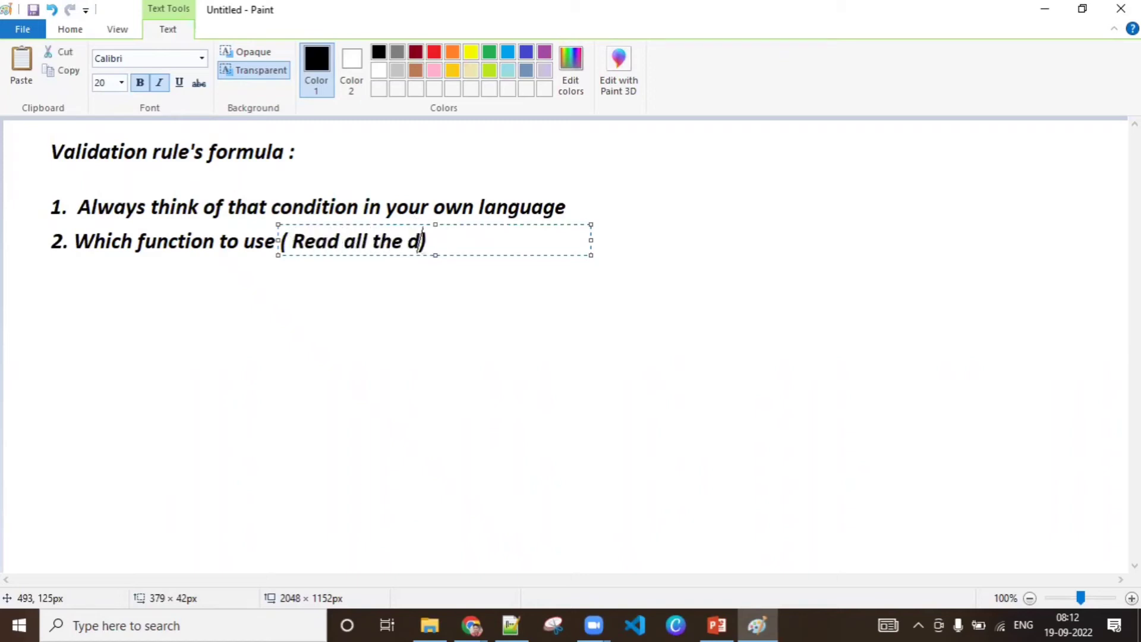
text(function care)
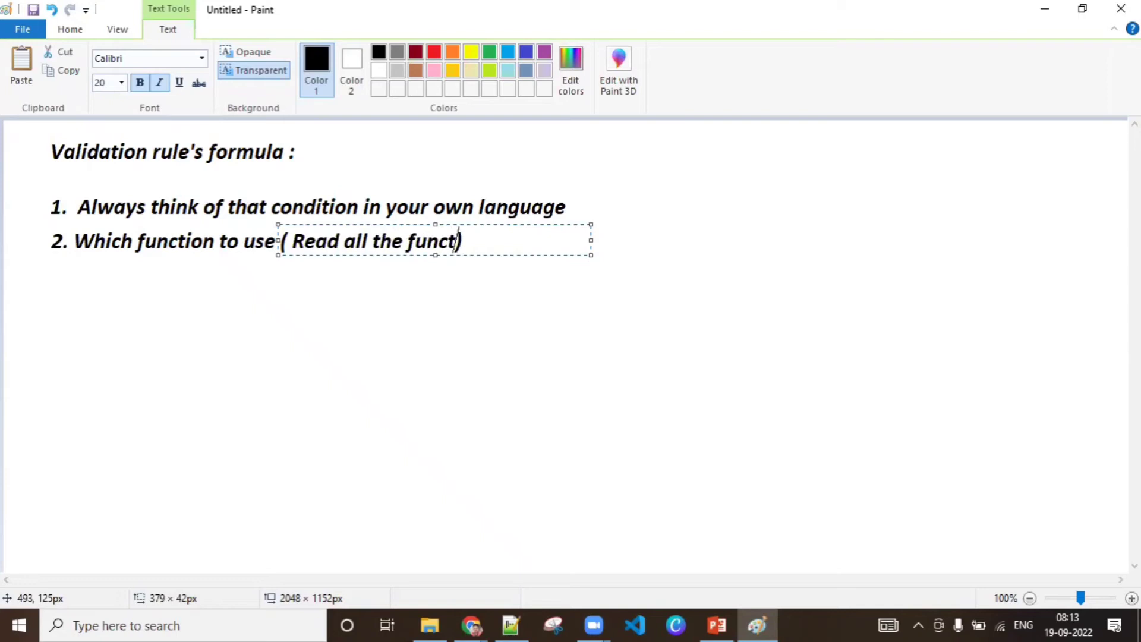
text(fully)
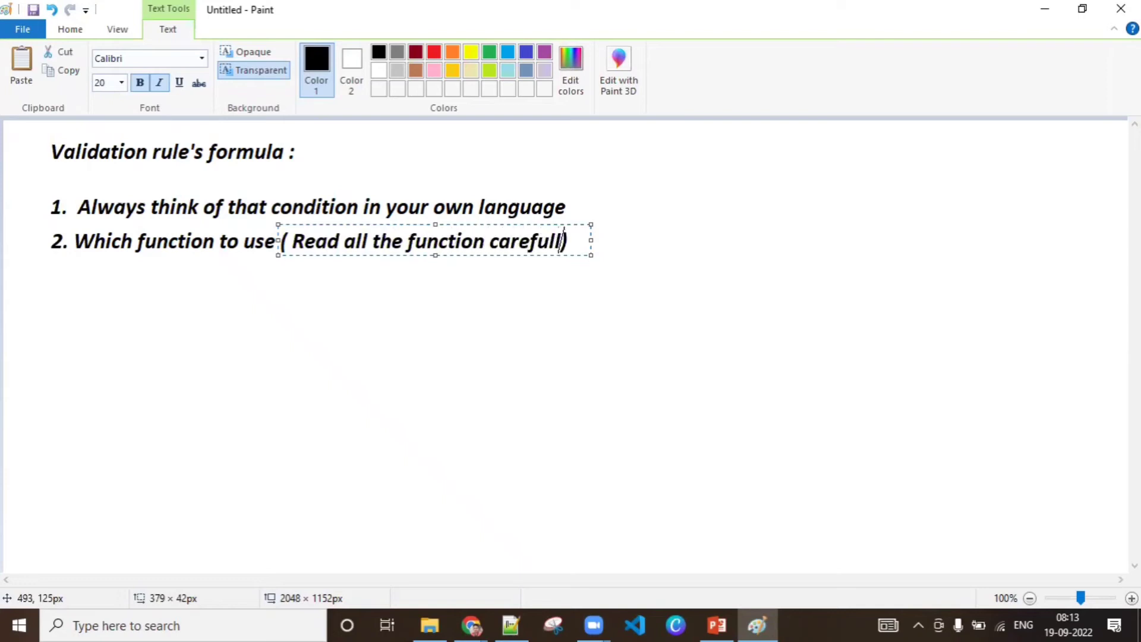
text(..)
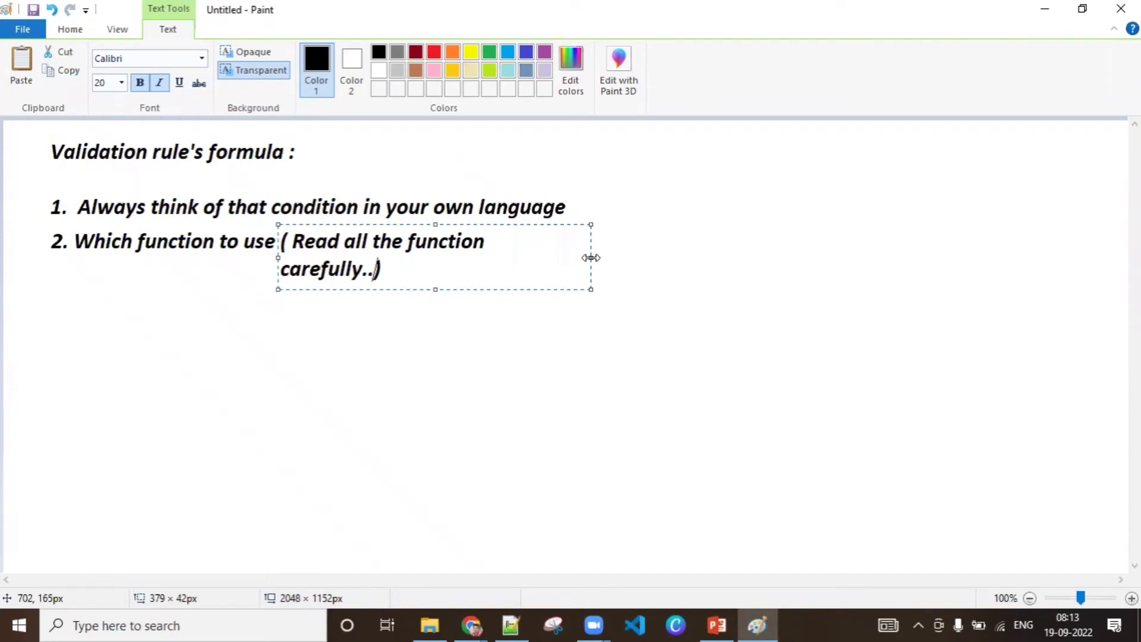
drag(590, 258, 701, 258)
Format the note beside point 2 in orange at font size 12 and align it with that point's text line
drag(592, 241, 278, 252)
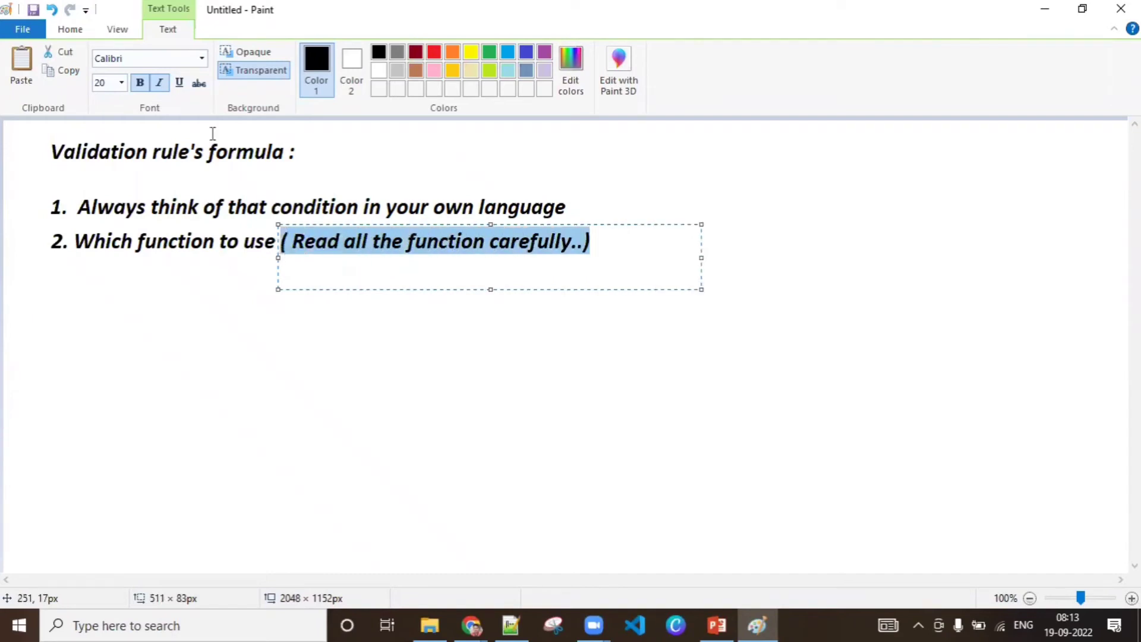
click(122, 84)
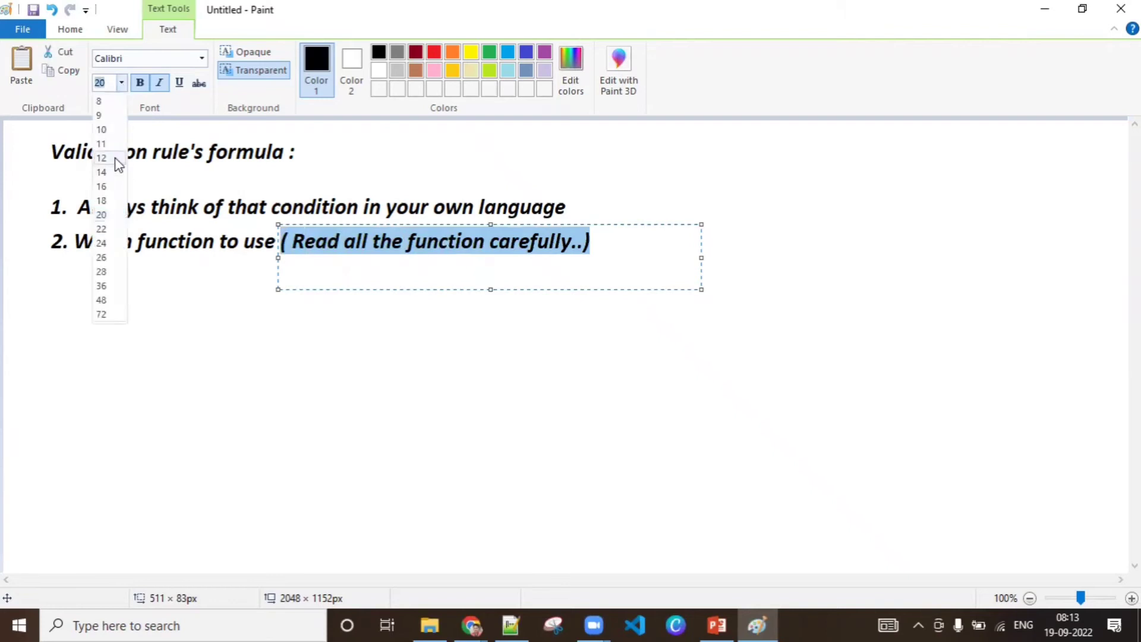
click(117, 156)
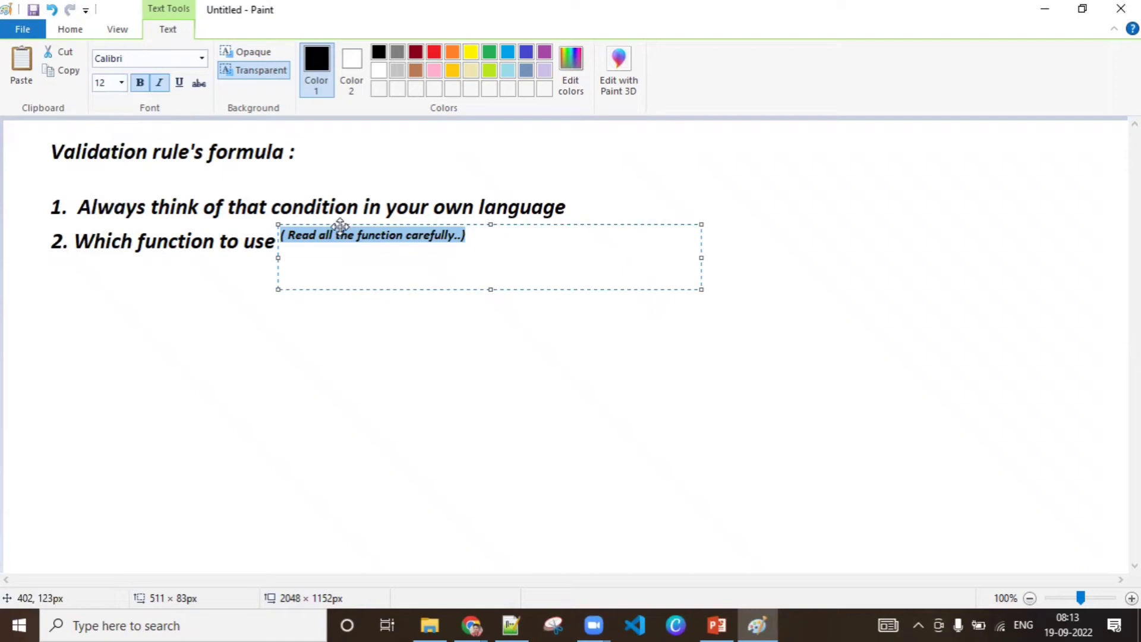
drag(340, 225, 341, 232)
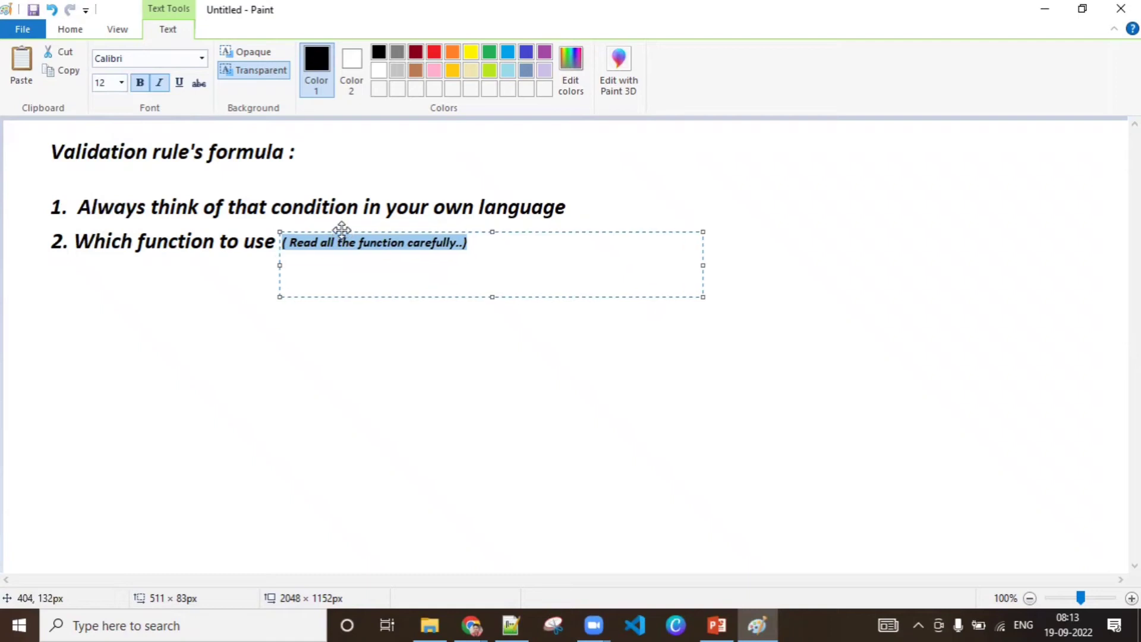
click(451, 53)
click(725, 176)
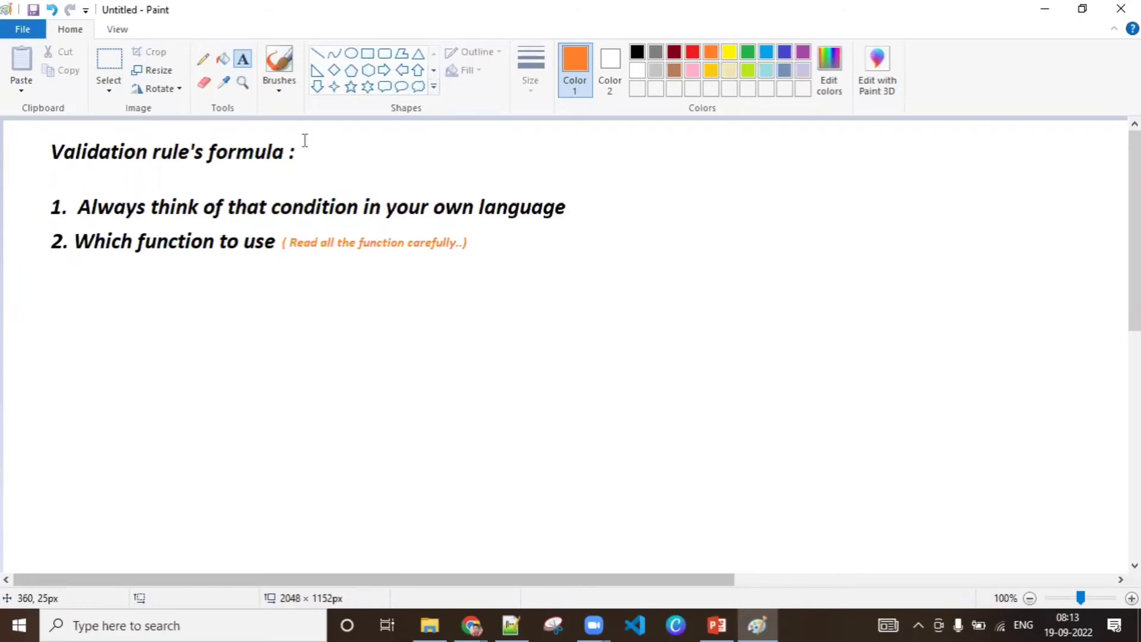
Place a text box about 612 px wide beside the heading and set its text to size 16 in black
click(241, 60)
drag(307, 144, 822, 168)
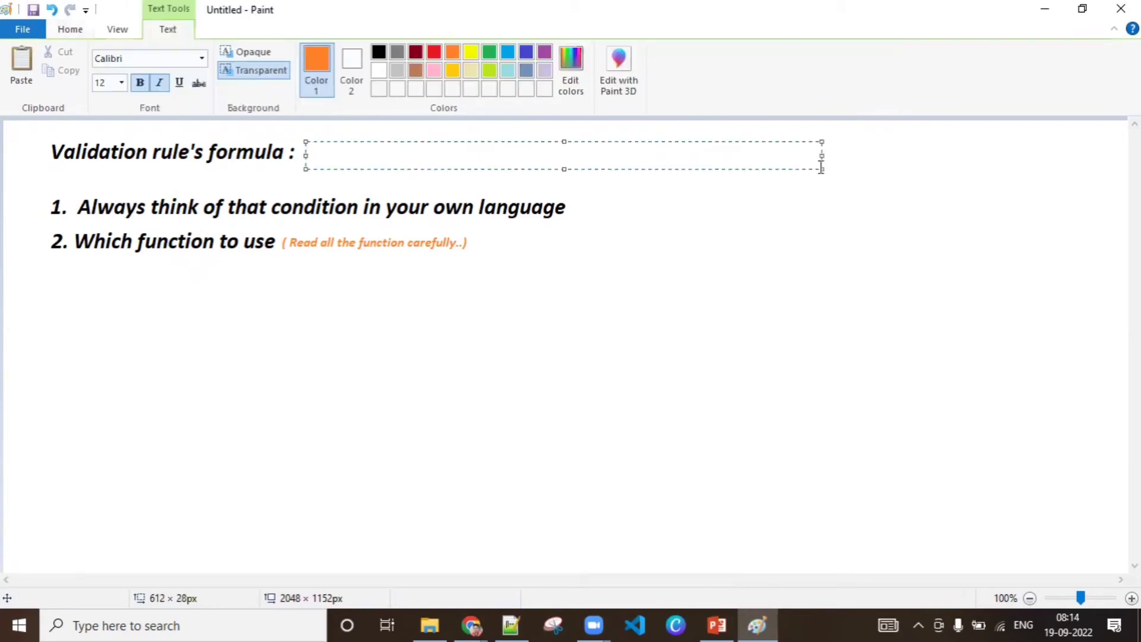
text(()
key(BackSpace)
key(BackSpace)
click(122, 84)
click(104, 186)
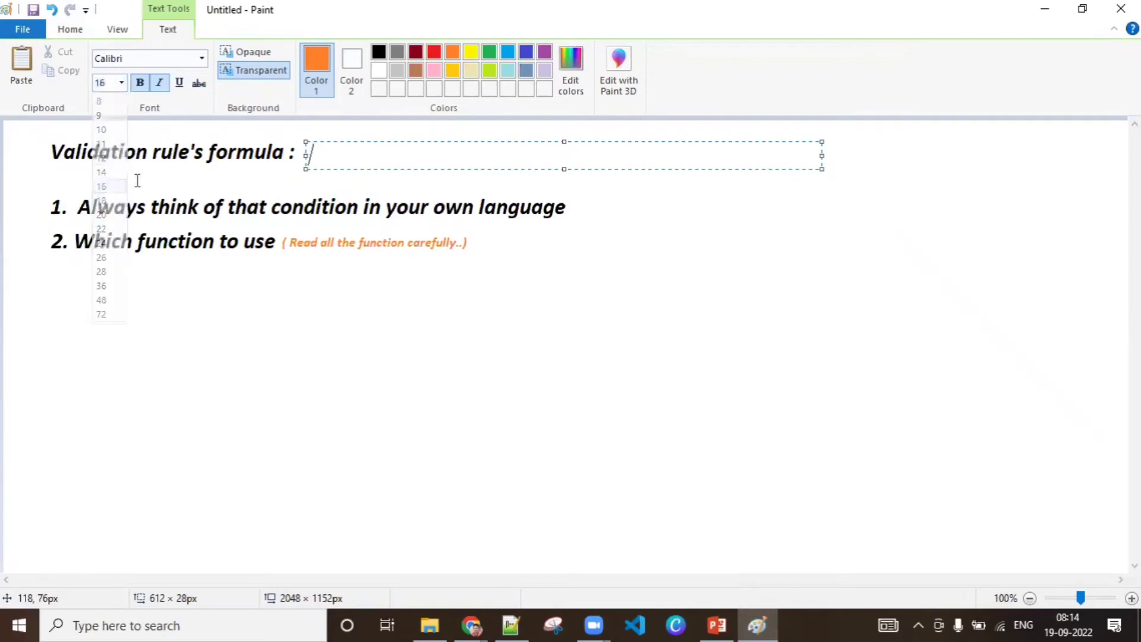
click(376, 58)
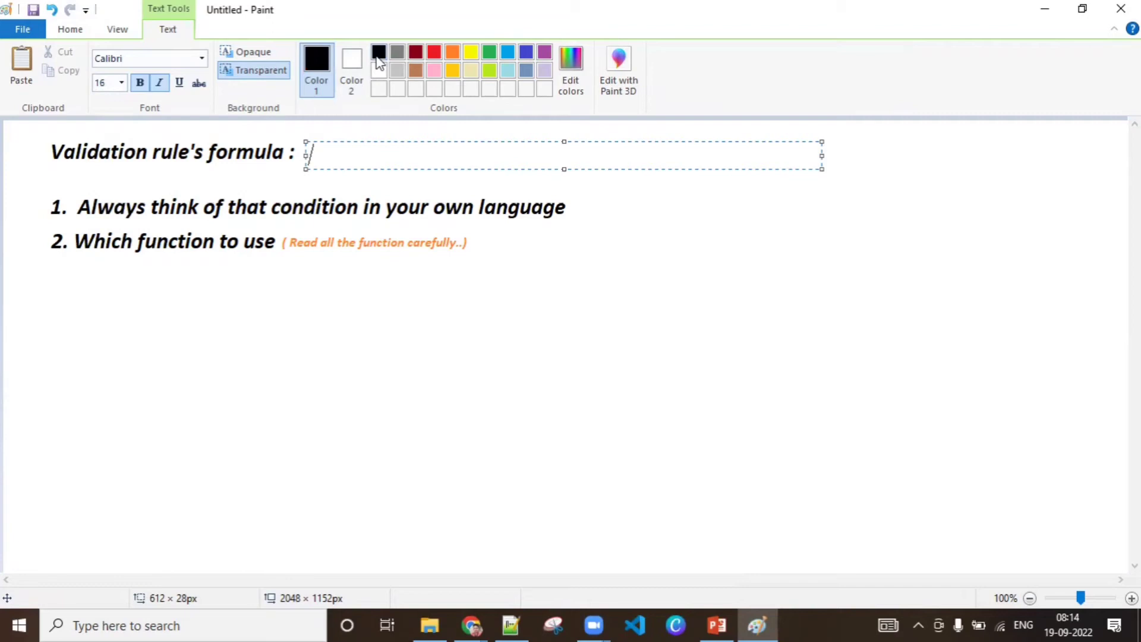
Write "It returns only true & false" in the text box beside the heading
text(It returns on)
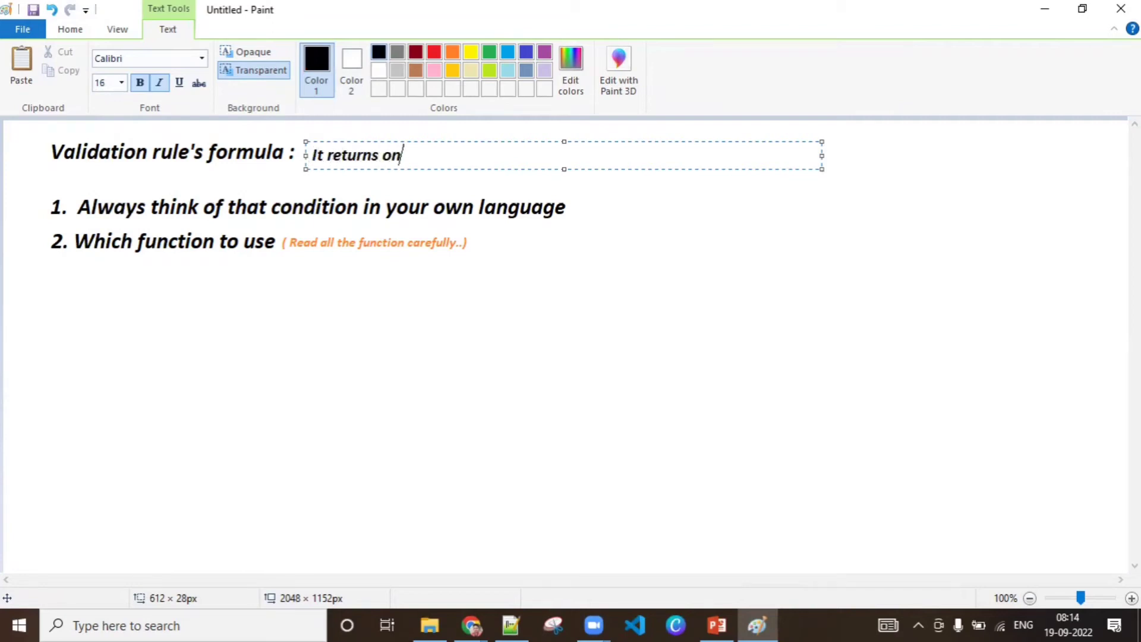
text(ly true & fas)
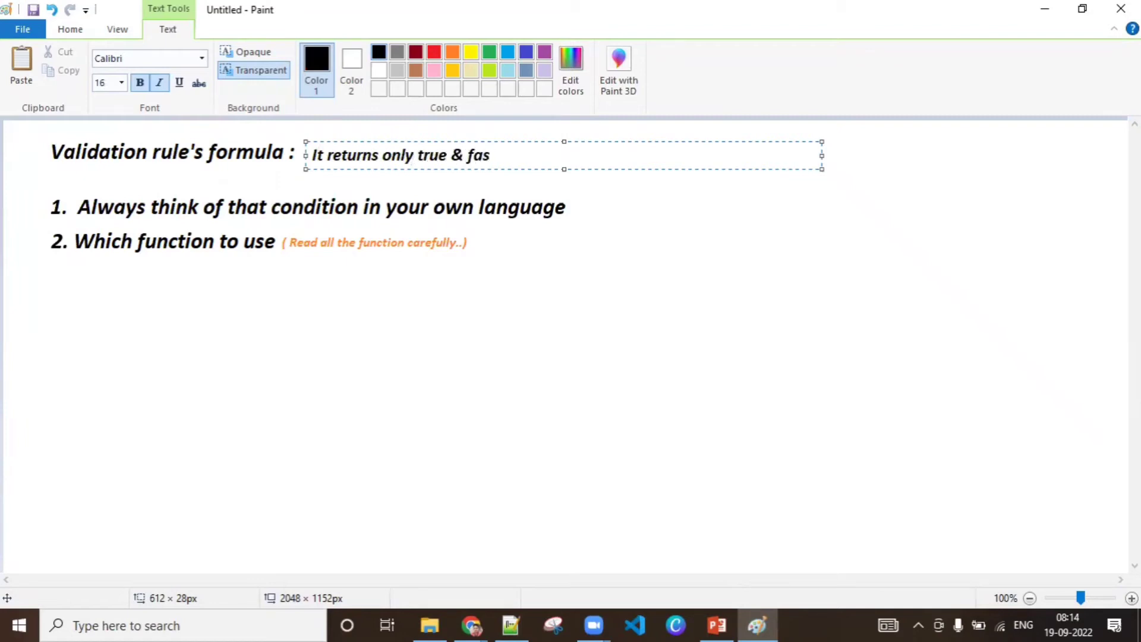
key(BackSpace)
text(lse)
Add the bracketed remark "( TRUE - error , false - save)" at the end of the note beside the heading
text(())
key(Left)
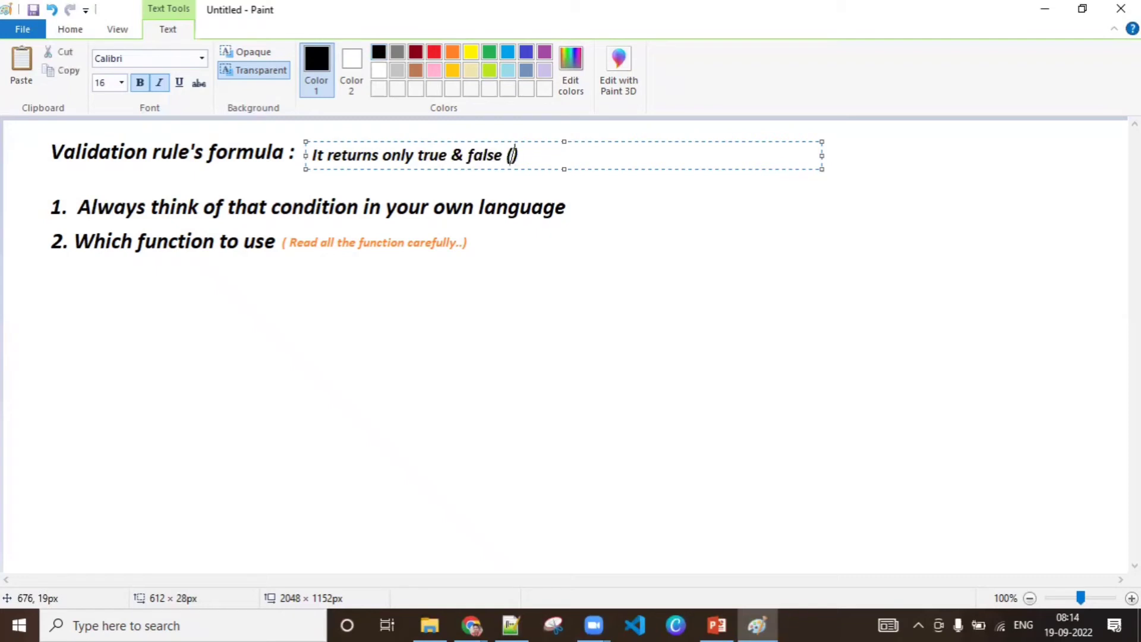
text(TRYE)
key(BackSpace)
key(BackSpace)
text(UE )
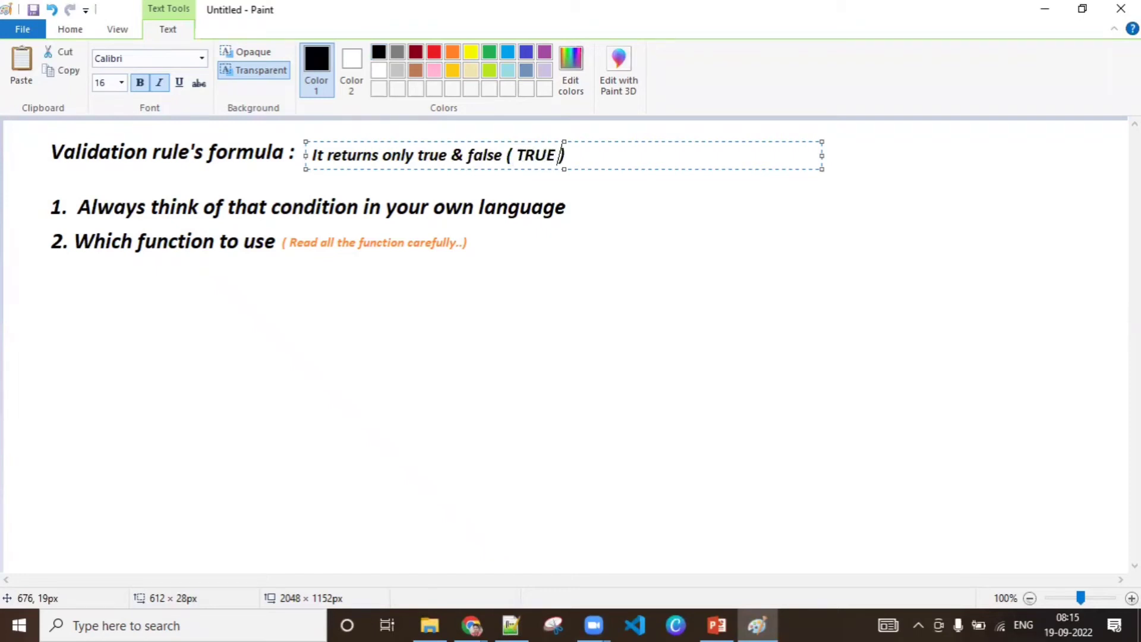
text( - error , false - save)
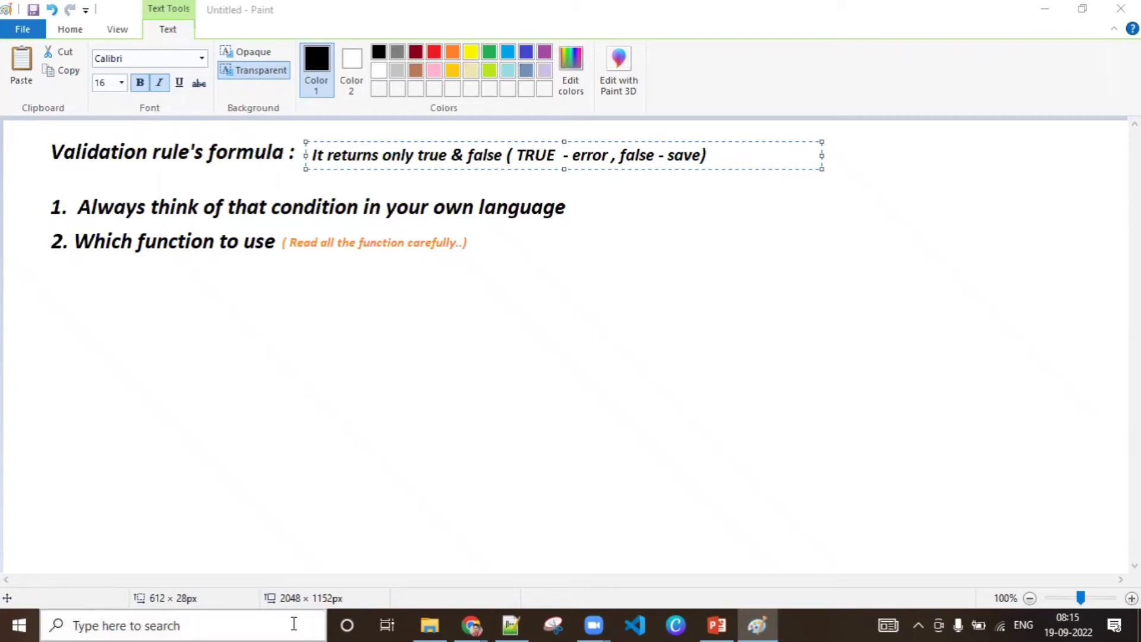
Switch to the Salesforce Hotel object page in Chrome and start a new validation rule from its Validation Rules list
mouse_move(471, 625)
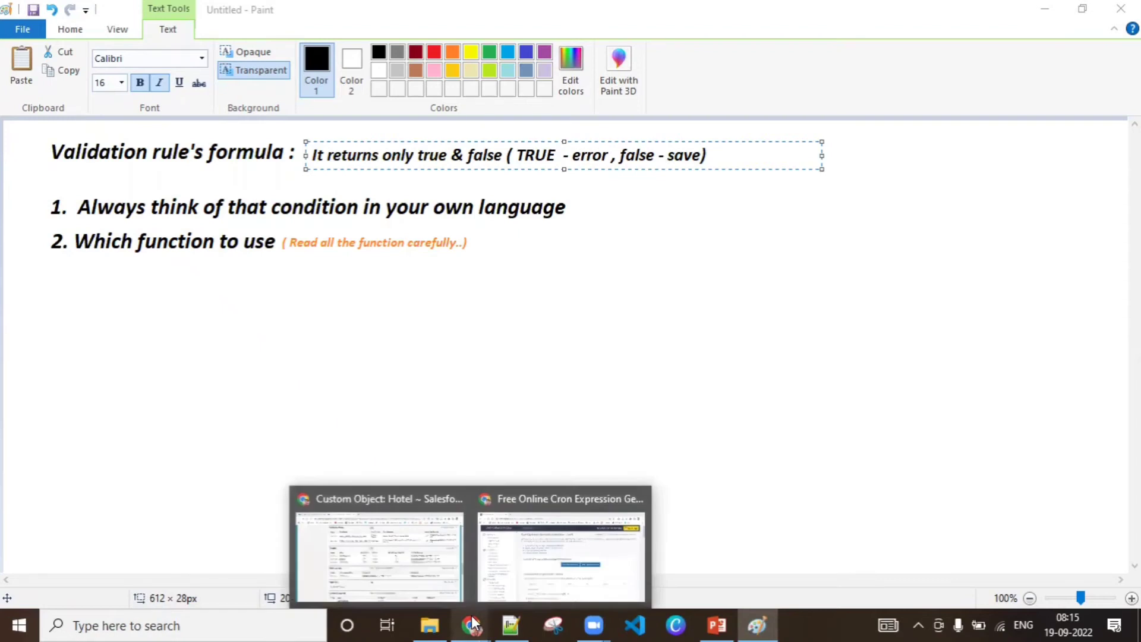
click(419, 574)
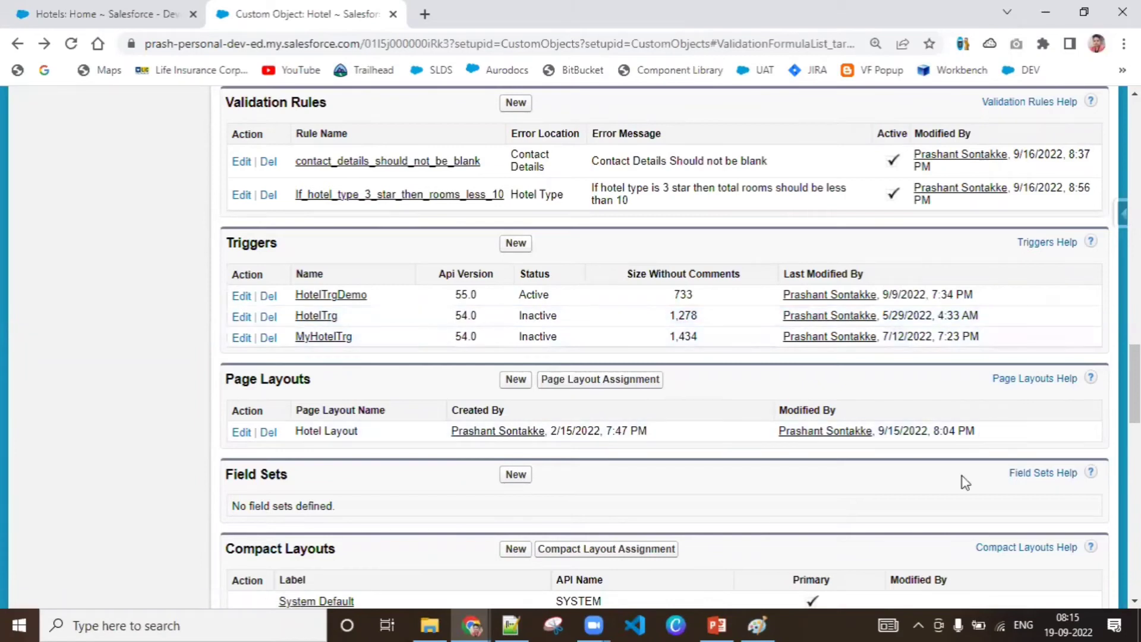
click(756, 625)
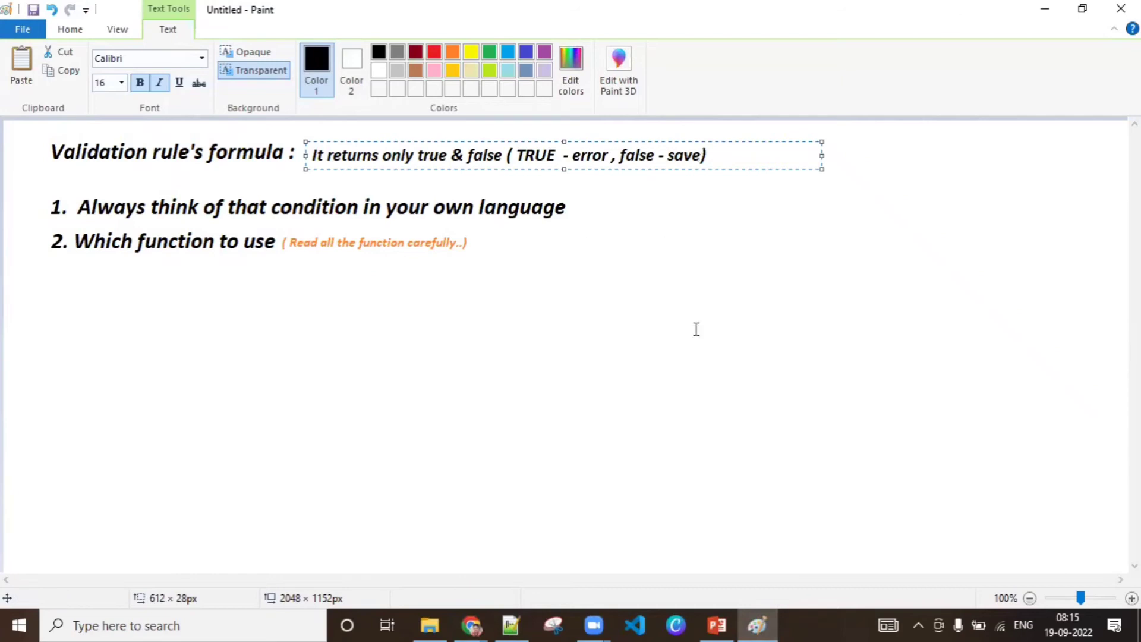
click(477, 624)
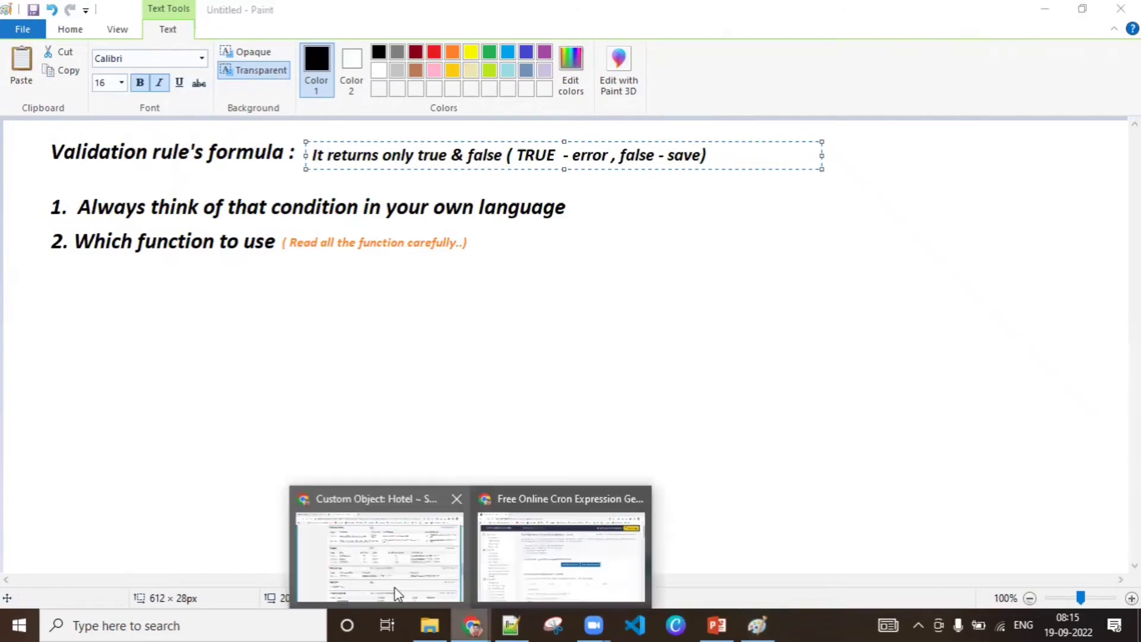
click(393, 589)
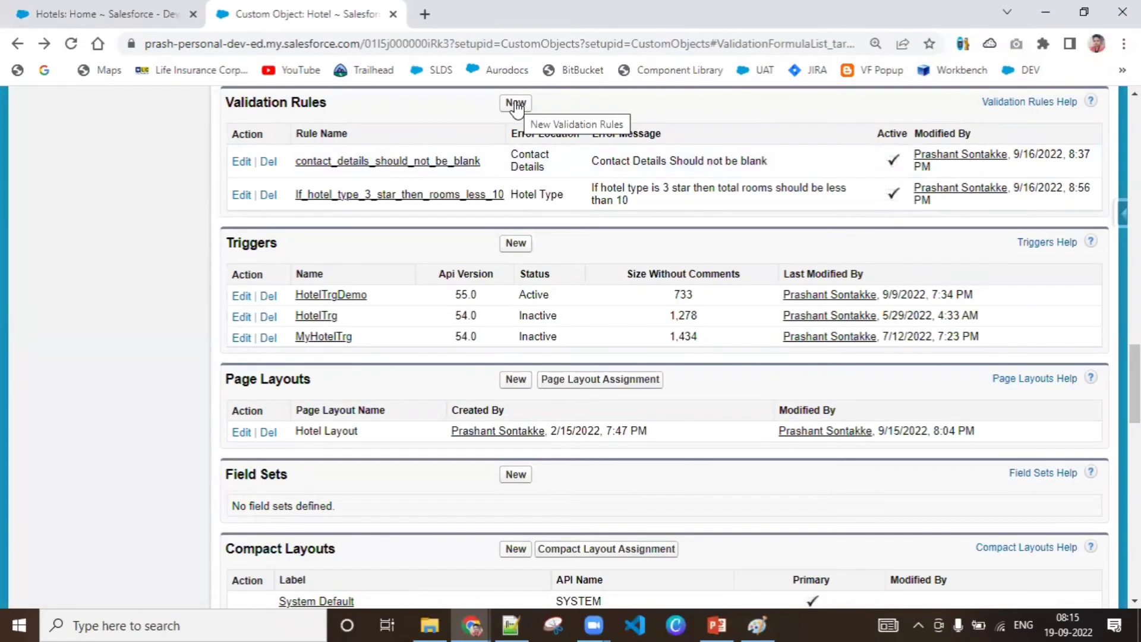
scroll(909, 181, up, 15)
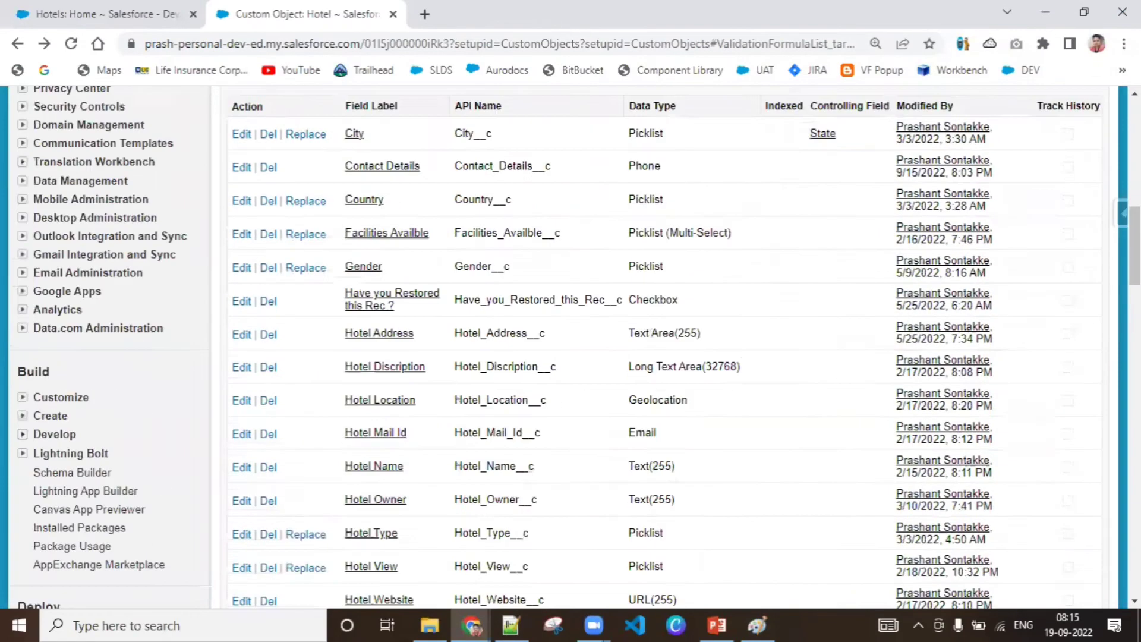
scroll(671, 344, up, 4)
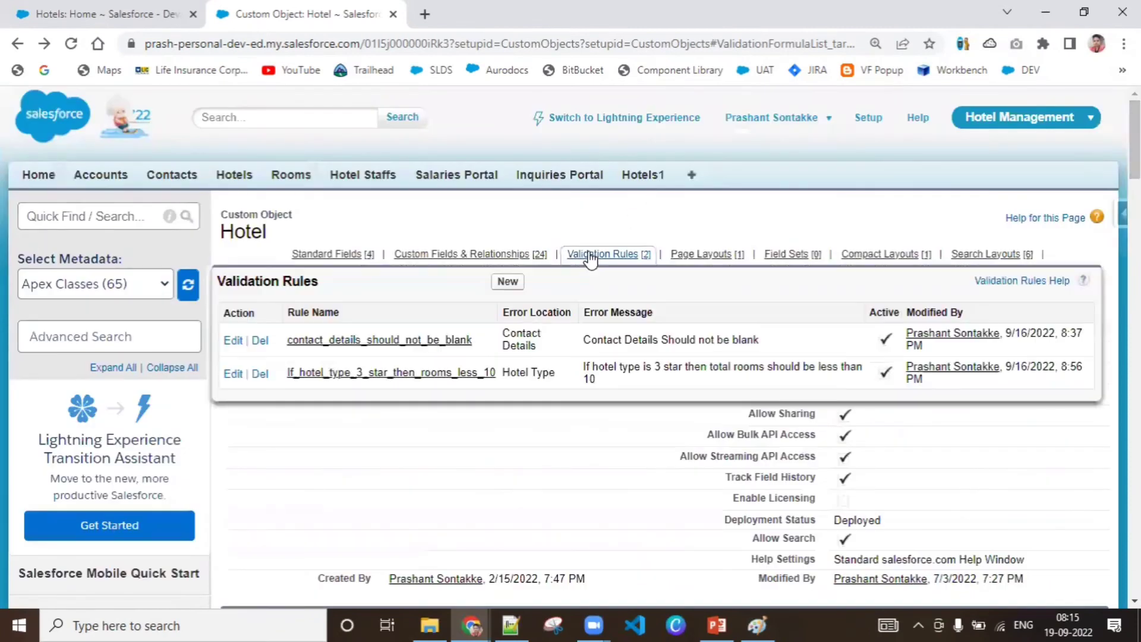
click(589, 253)
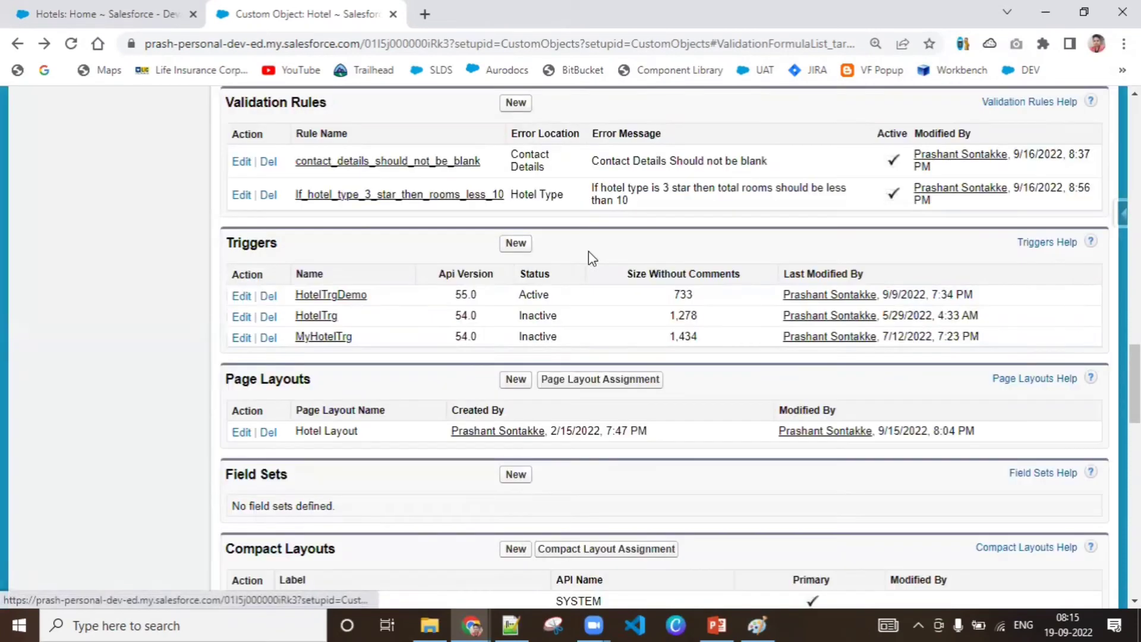
click(514, 103)
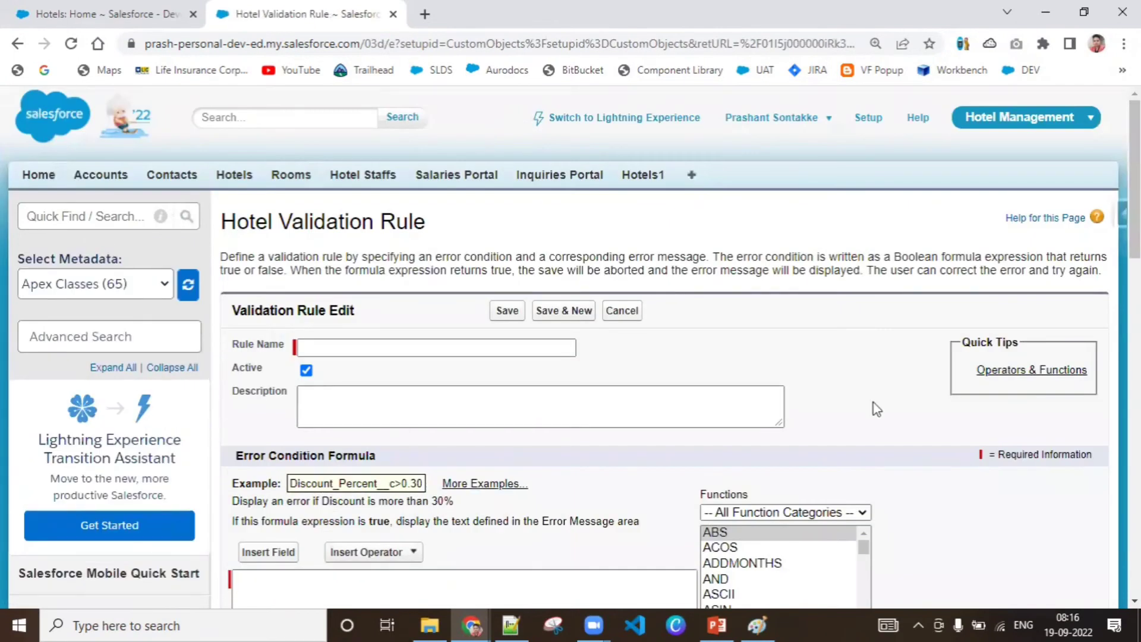
Examine the fields and operators that can be inserted into the new rule's error condition formula
scroll(1135, 178, down, 5)
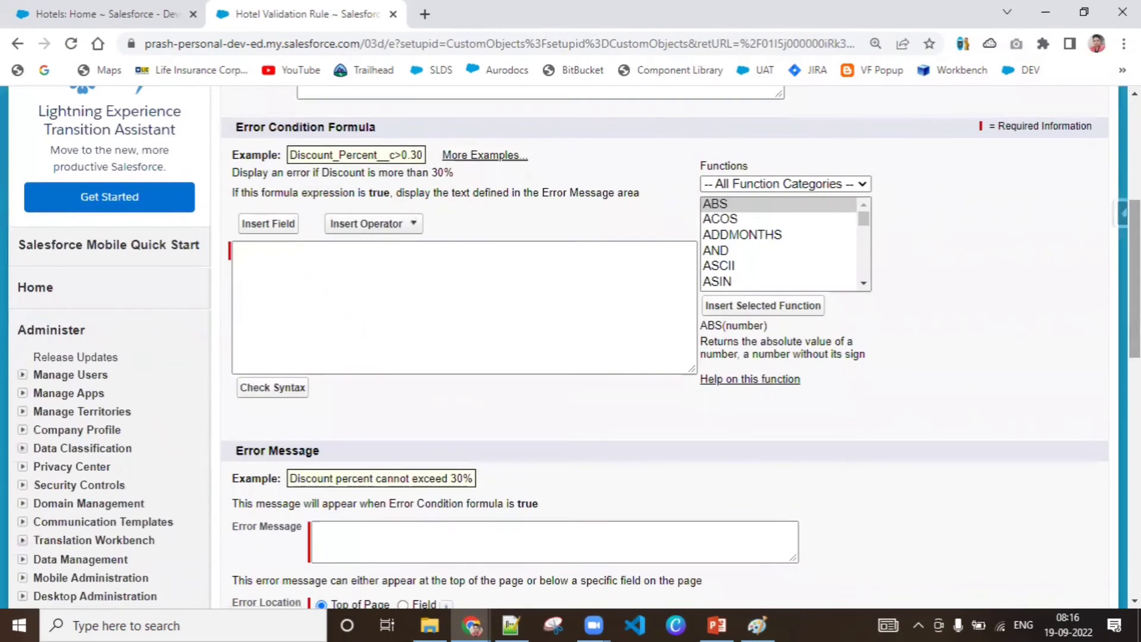
click(270, 224)
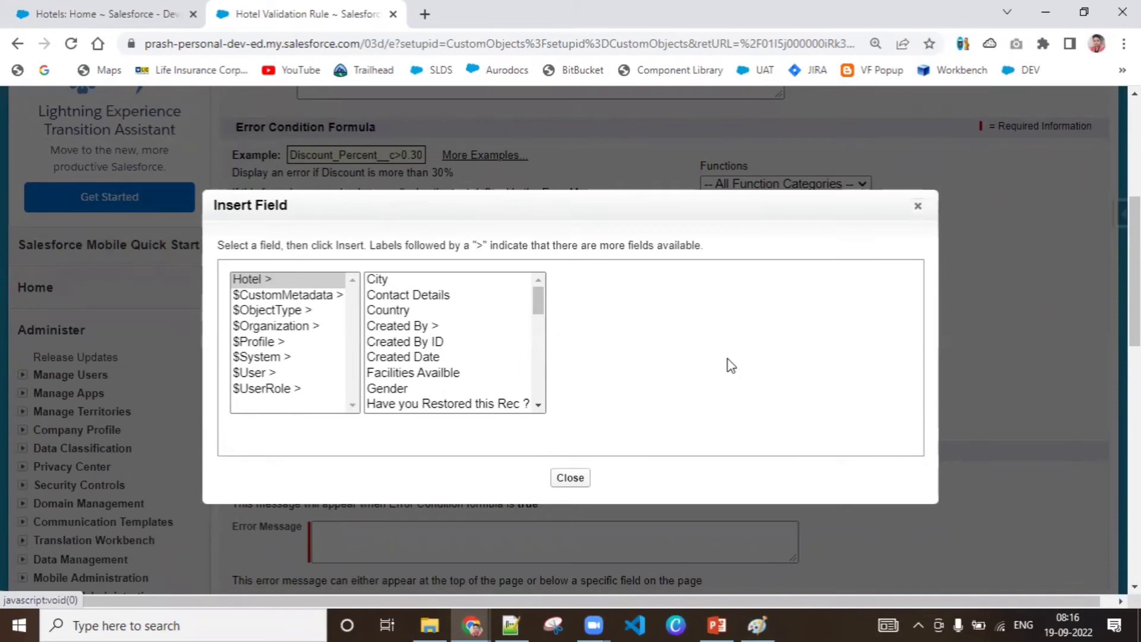
click(572, 478)
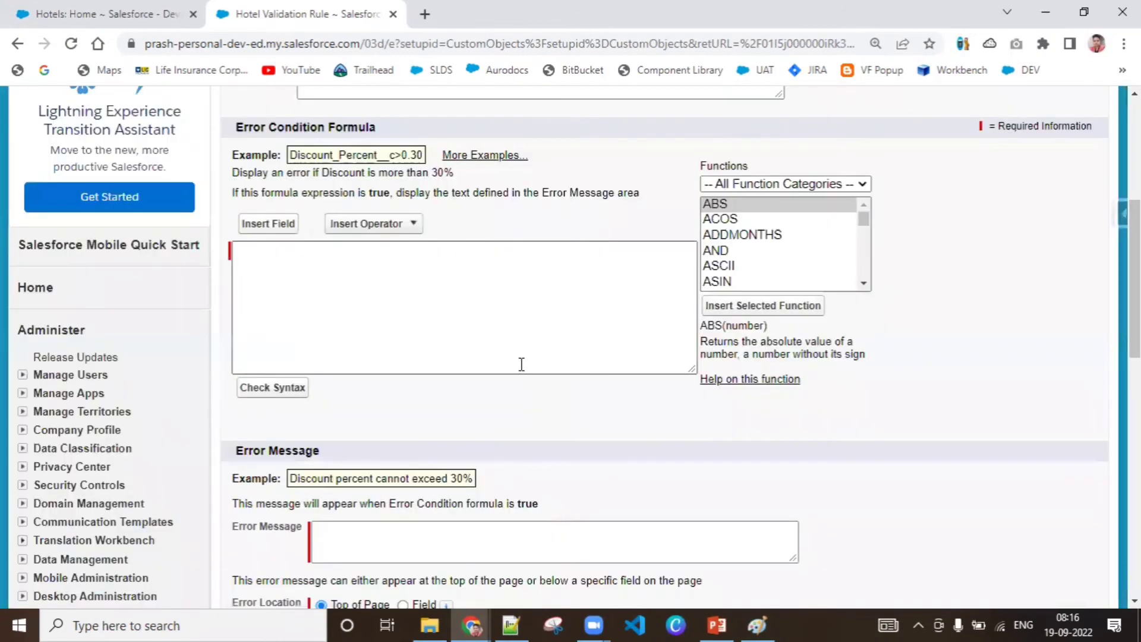
click(419, 230)
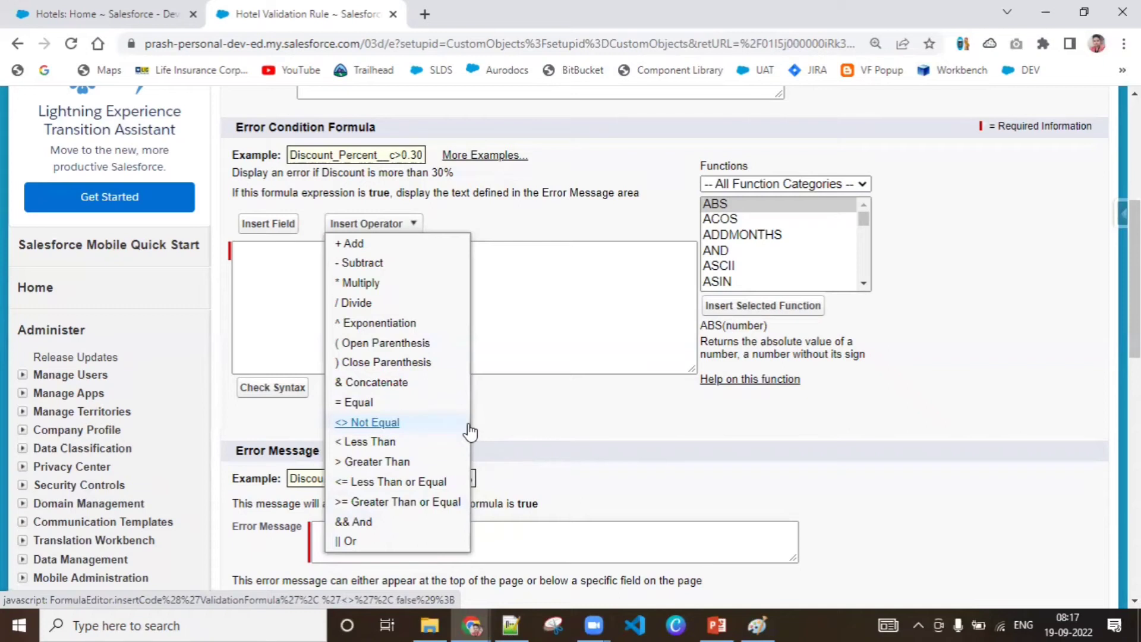
click(594, 359)
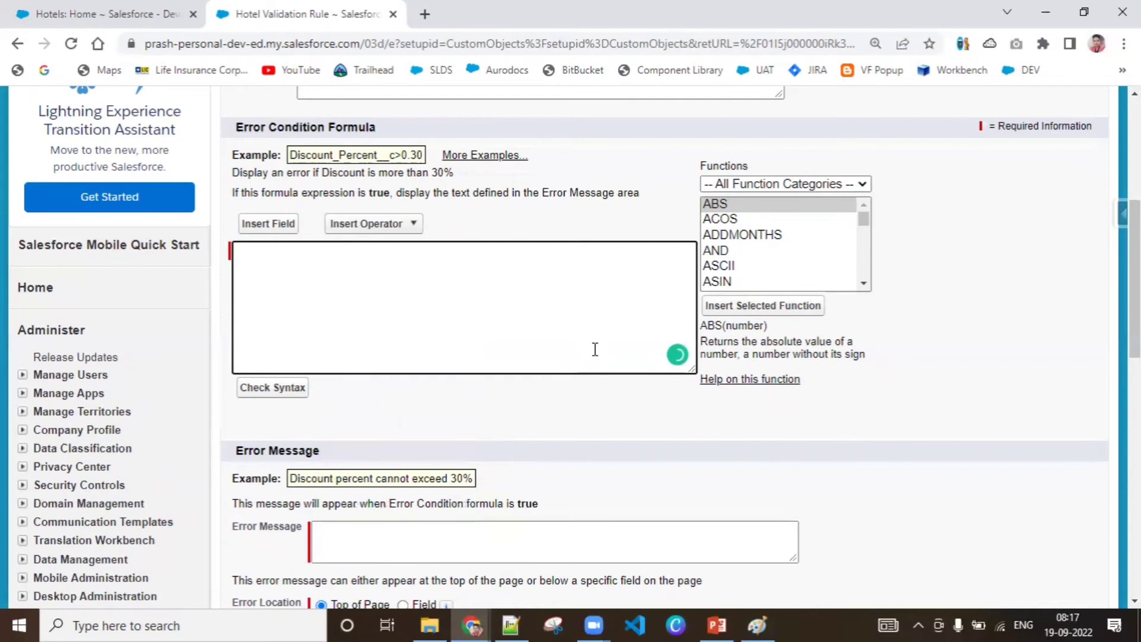
Review the new rule's error message settings and formula area alongside the true and false note in Paint
scroll(459, 349, down, 3)
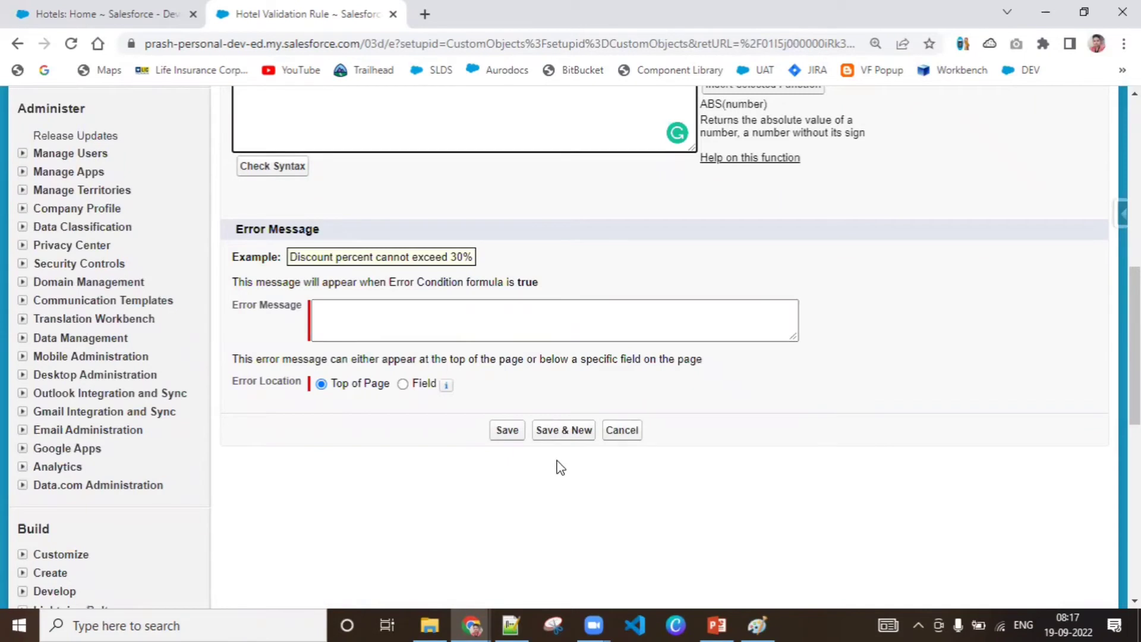
click(761, 621)
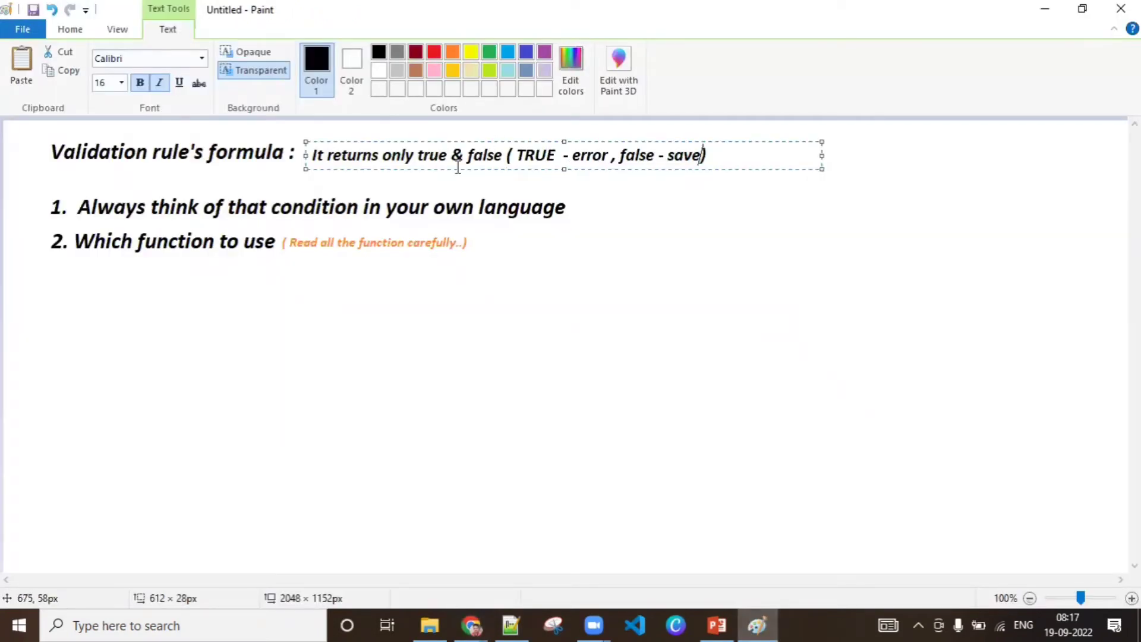
click(1046, 8)
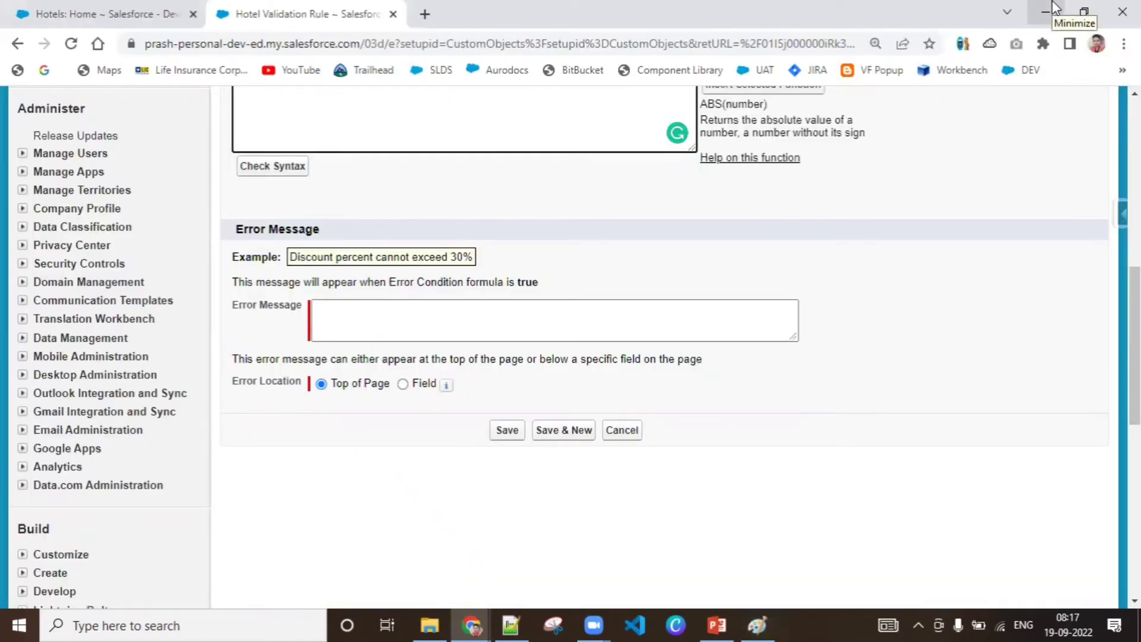
drag(1136, 345, 1135, 247)
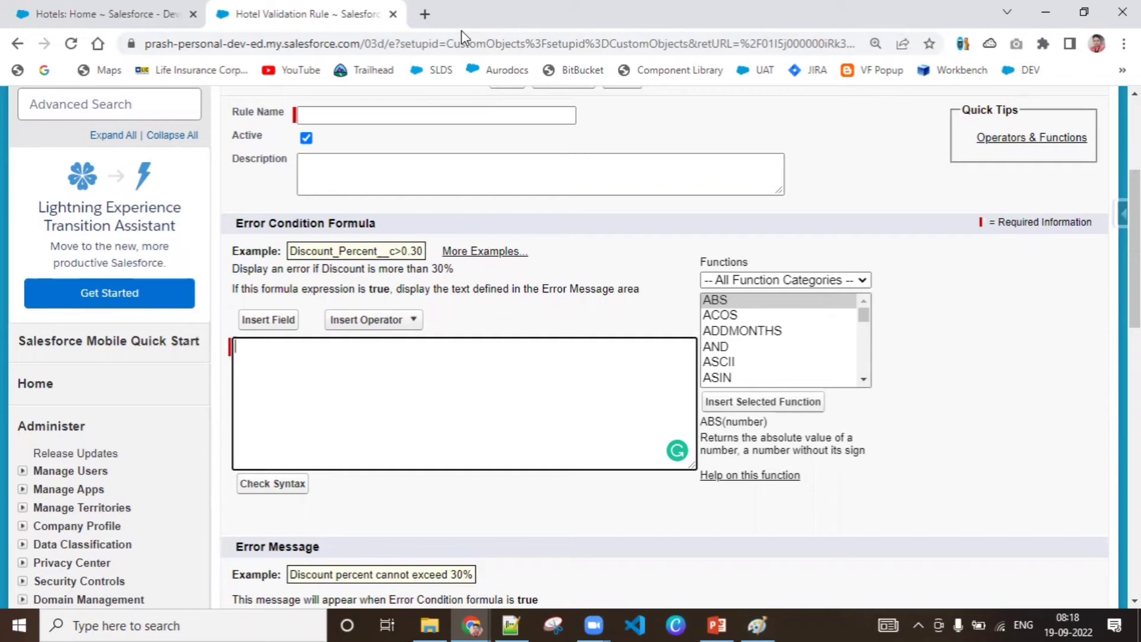
Search Google for "validation rules in salesforce" in a new browser tab
click(428, 19)
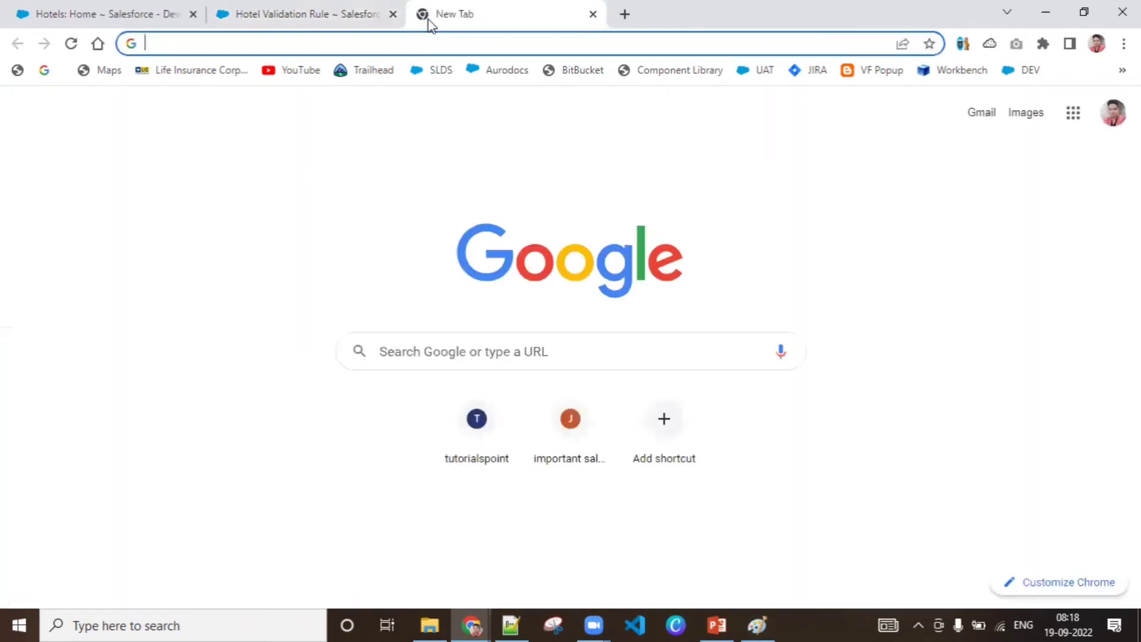
text(validation ru)
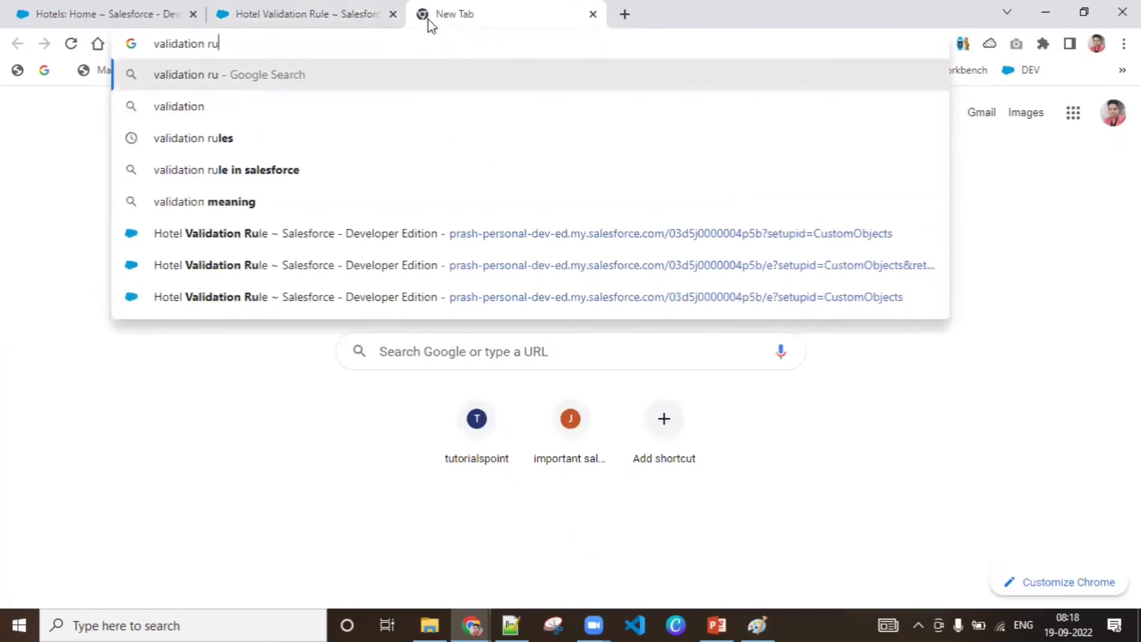
text(les in)
key(Return)
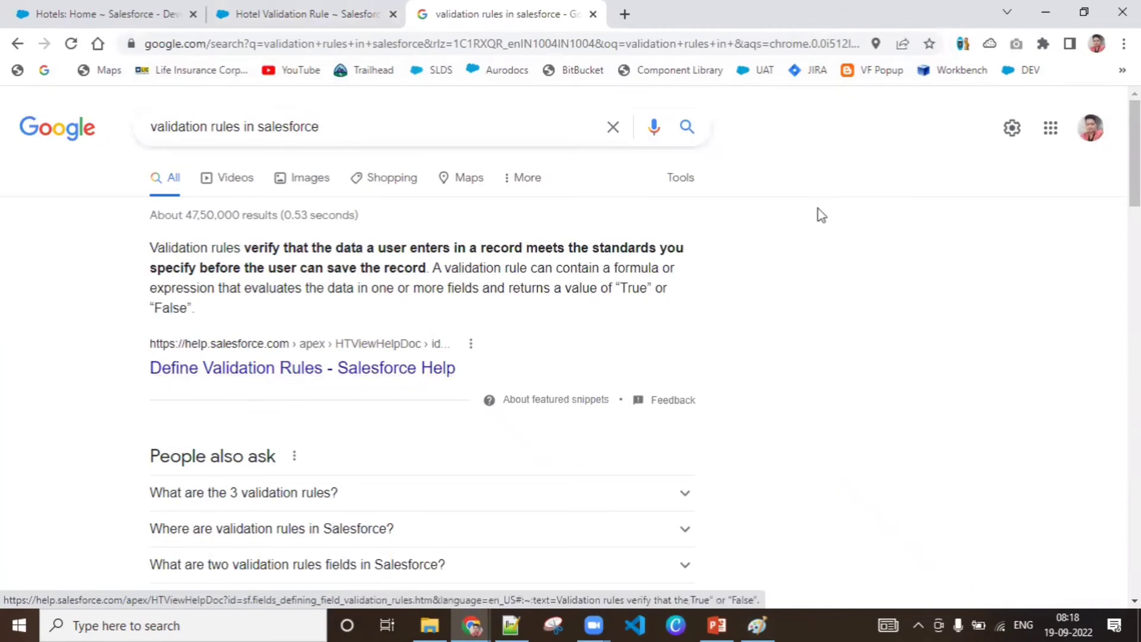
Open the "Define Validation Rules" Salesforce Help result and its related "Validation Rules" article in a separate tab
scroll(570, 356, down, 7)
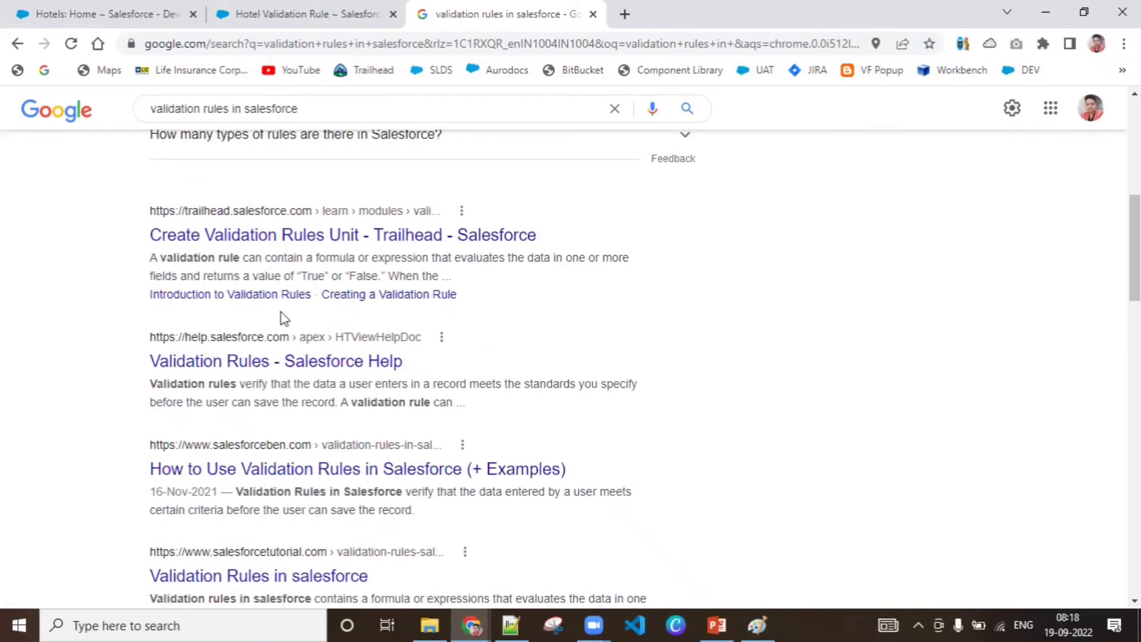
scroll(785, 217, up, 5)
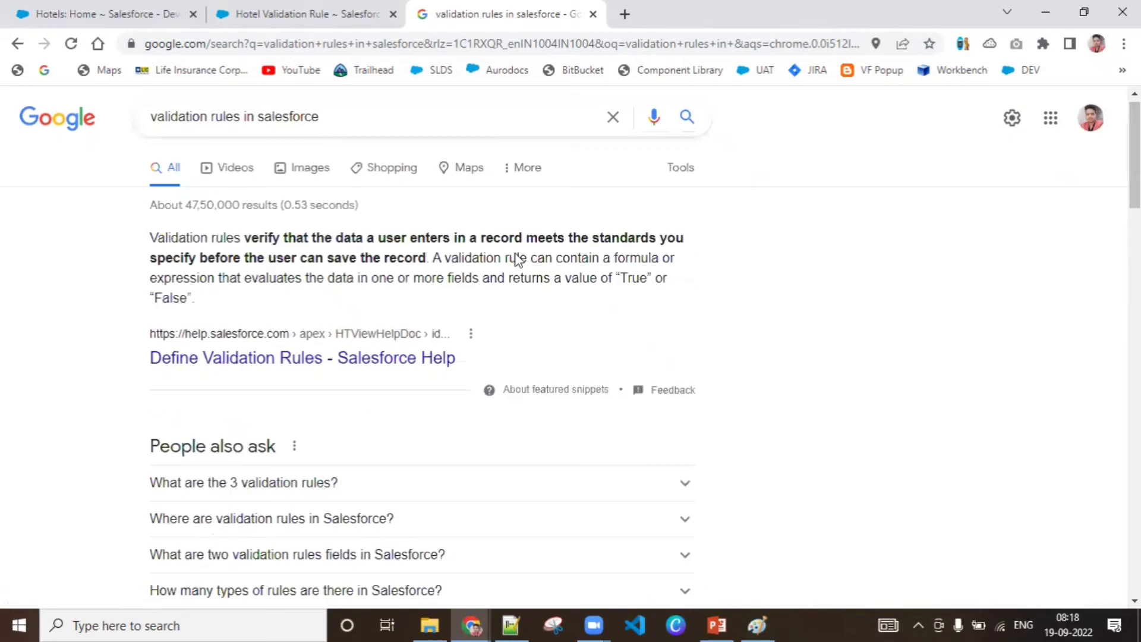
click(241, 371)
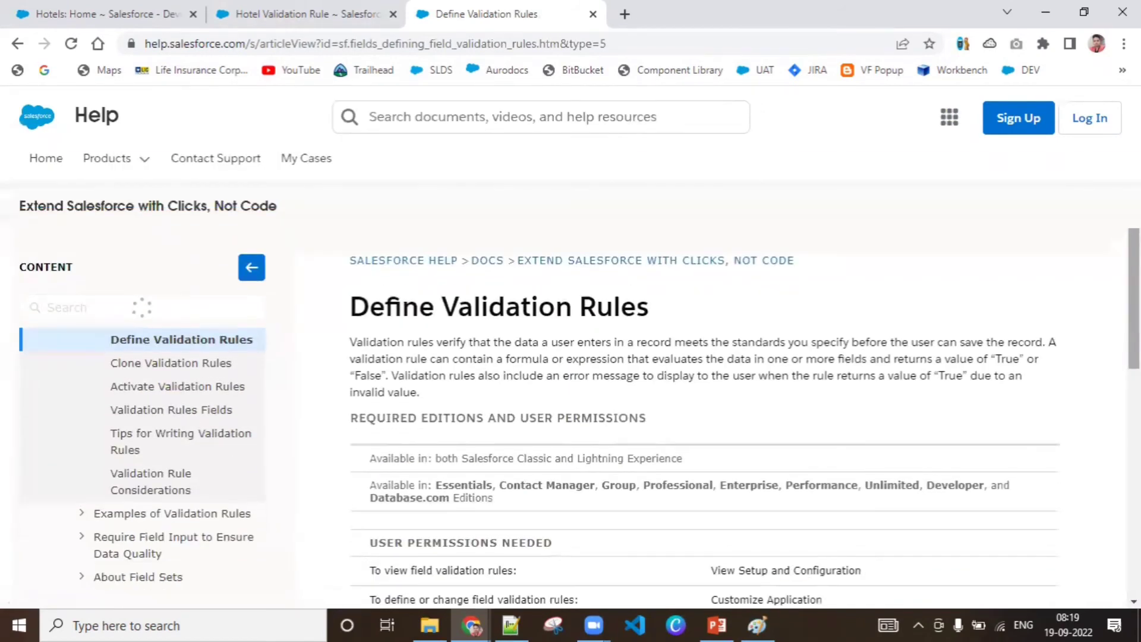
scroll(737, 416, down, 10)
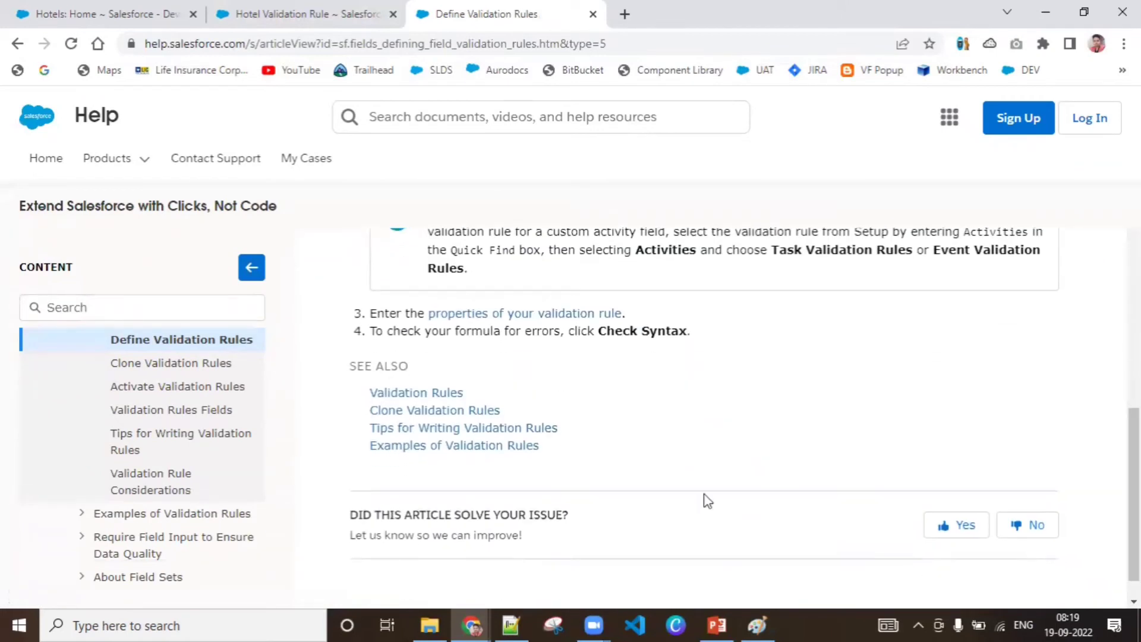
right_click(437, 401)
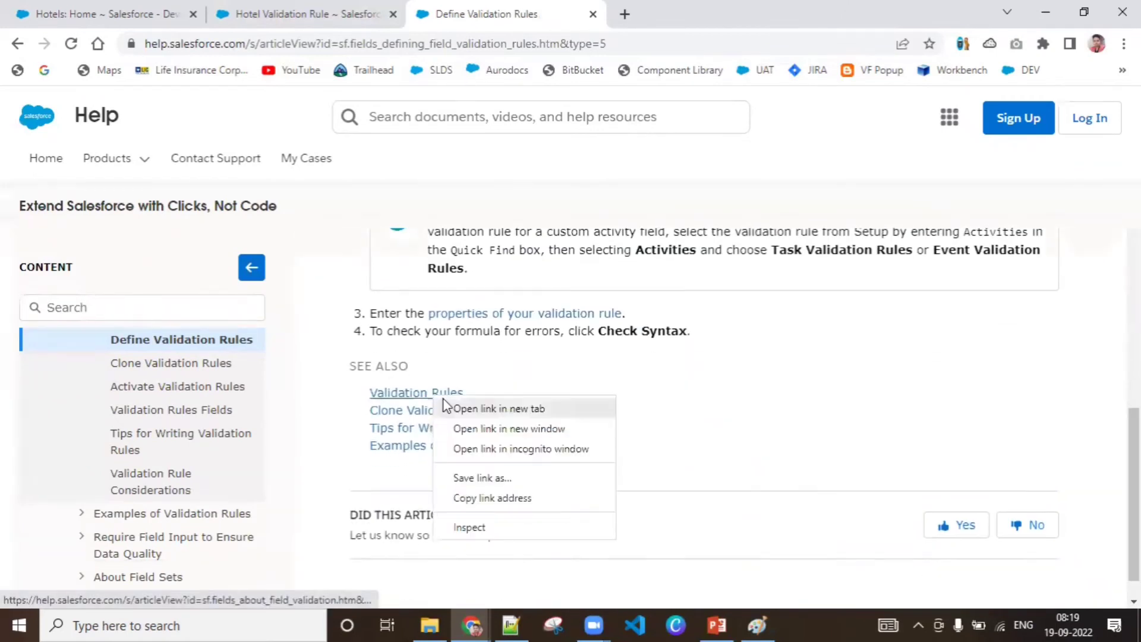
click(481, 408)
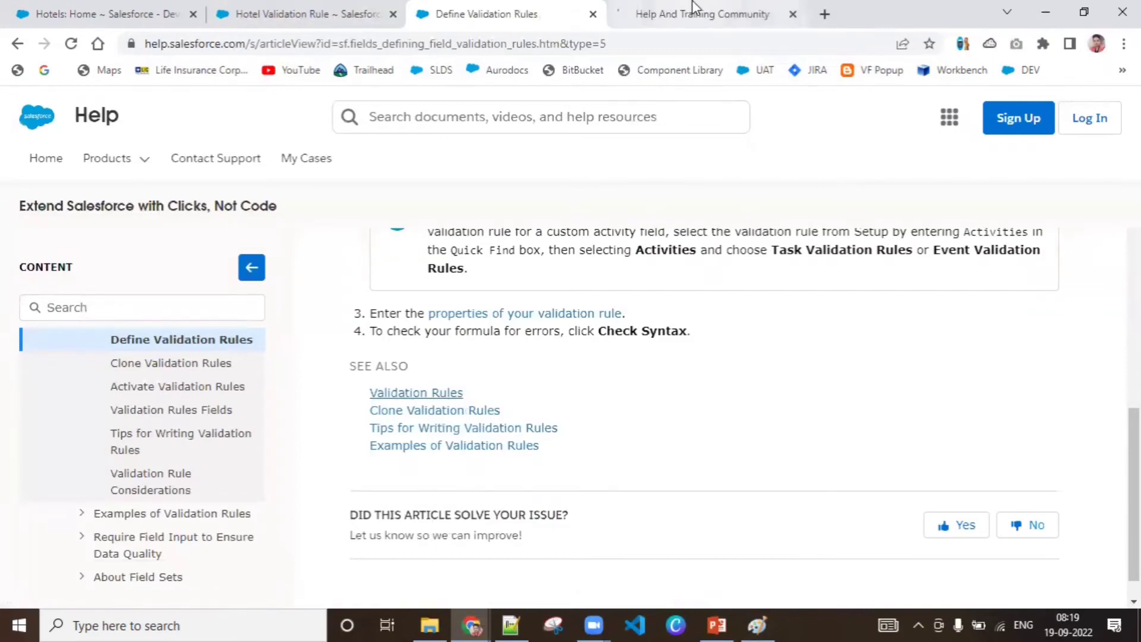
Read through the "Validation Rules" Salesforce Help article, including its notes and list of related topics
click(716, 8)
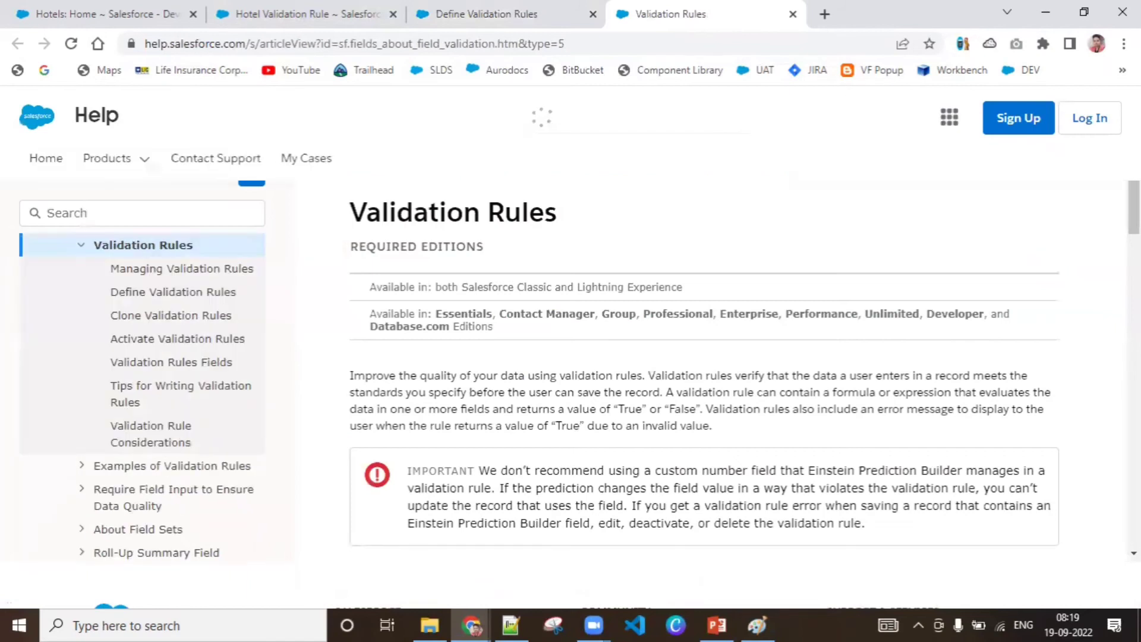
drag(1134, 266, 1133, 412)
drag(406, 414, 525, 488)
click(1087, 523)
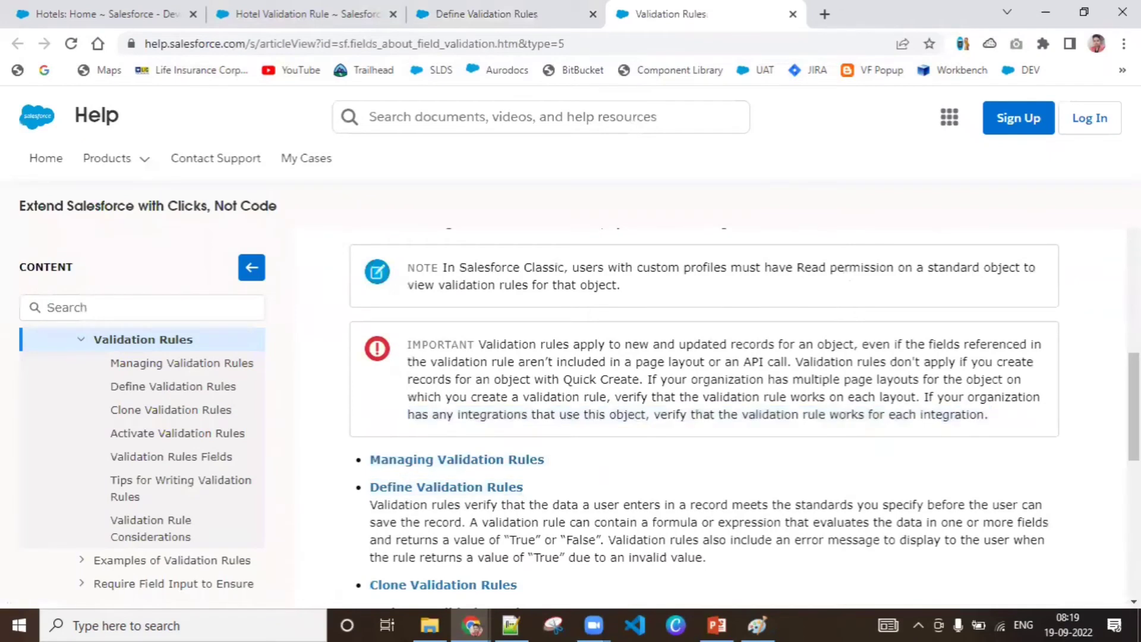
drag(370, 460, 1047, 540)
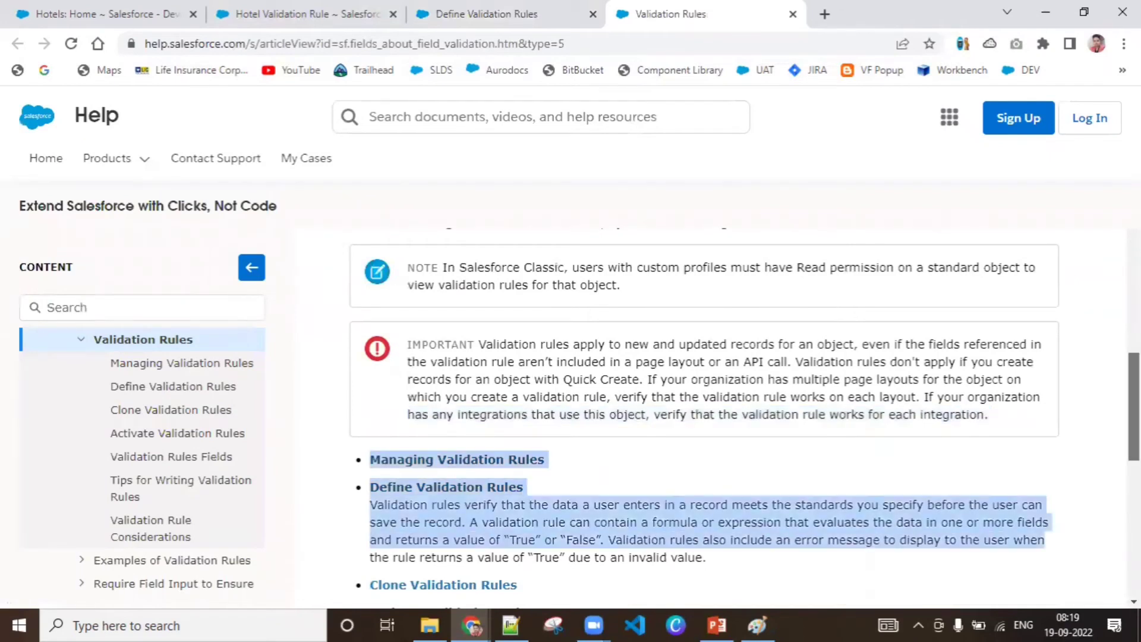
drag(1134, 406, 1134, 475)
click(821, 403)
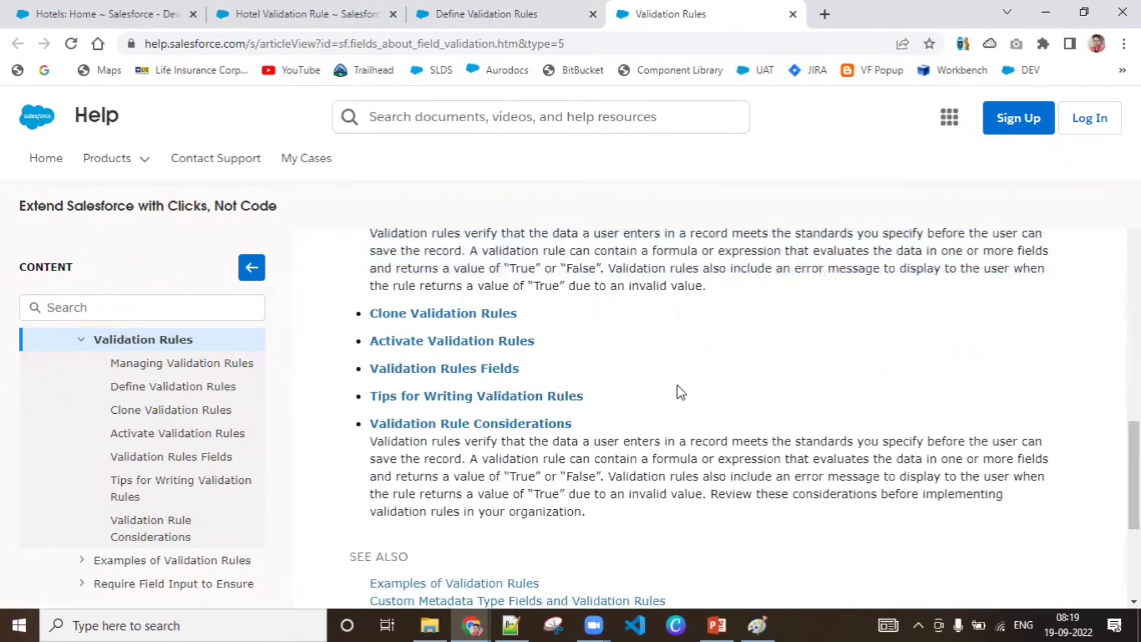
Open the "Tips for Writing Validation Rules" and "Managing Validation Rules" help articles in separate tabs
right_click(523, 406)
click(553, 411)
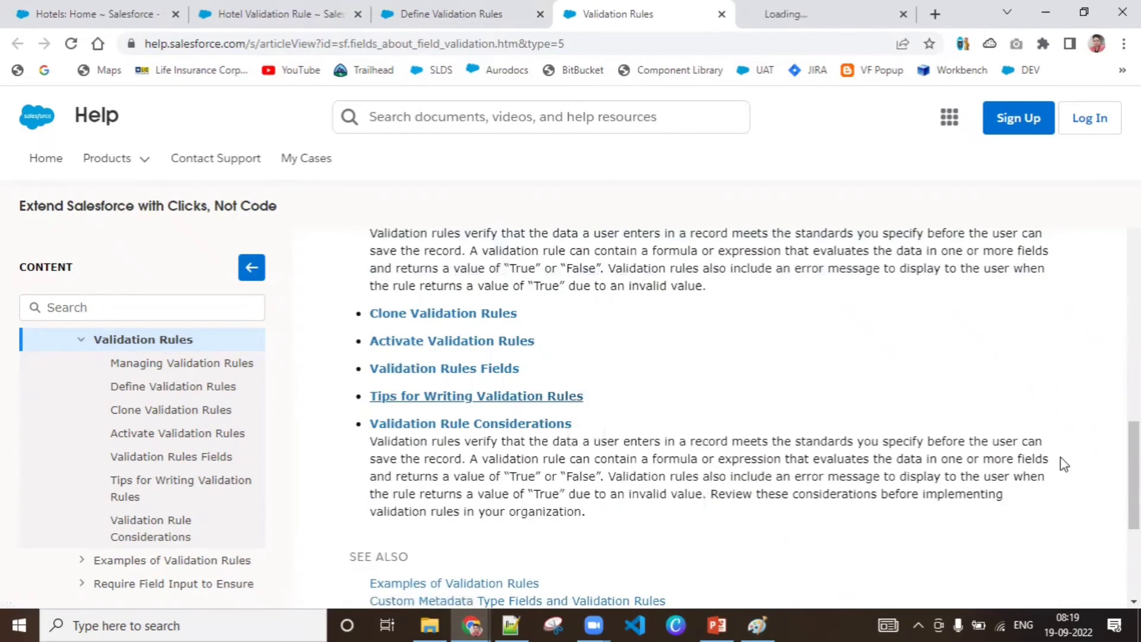
scroll(601, 402, up, 3)
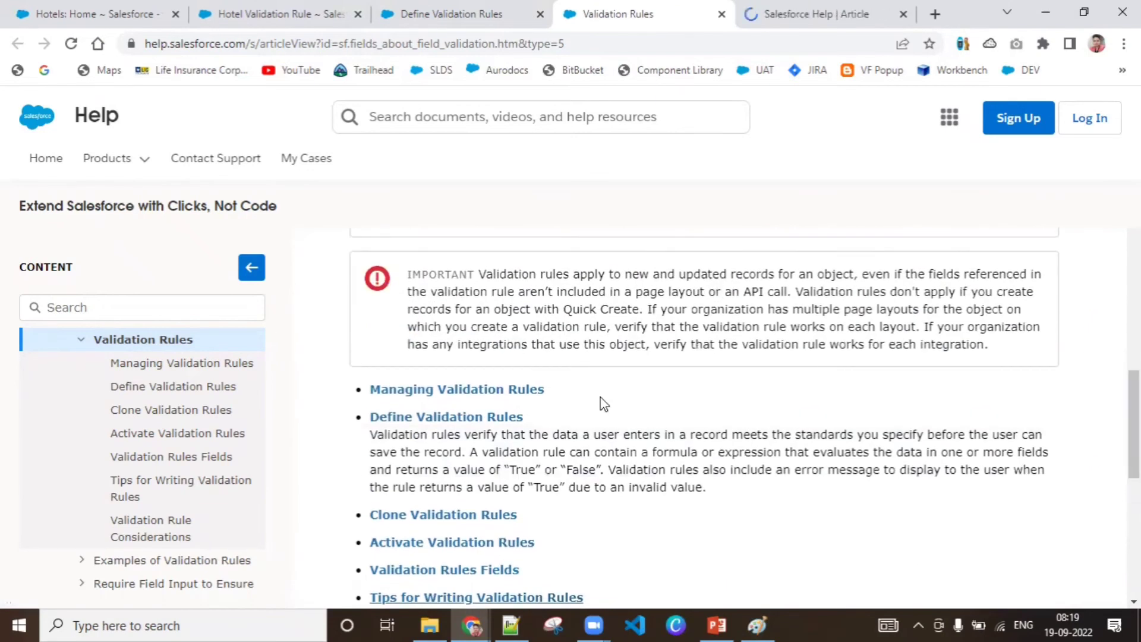
right_click(480, 396)
click(502, 400)
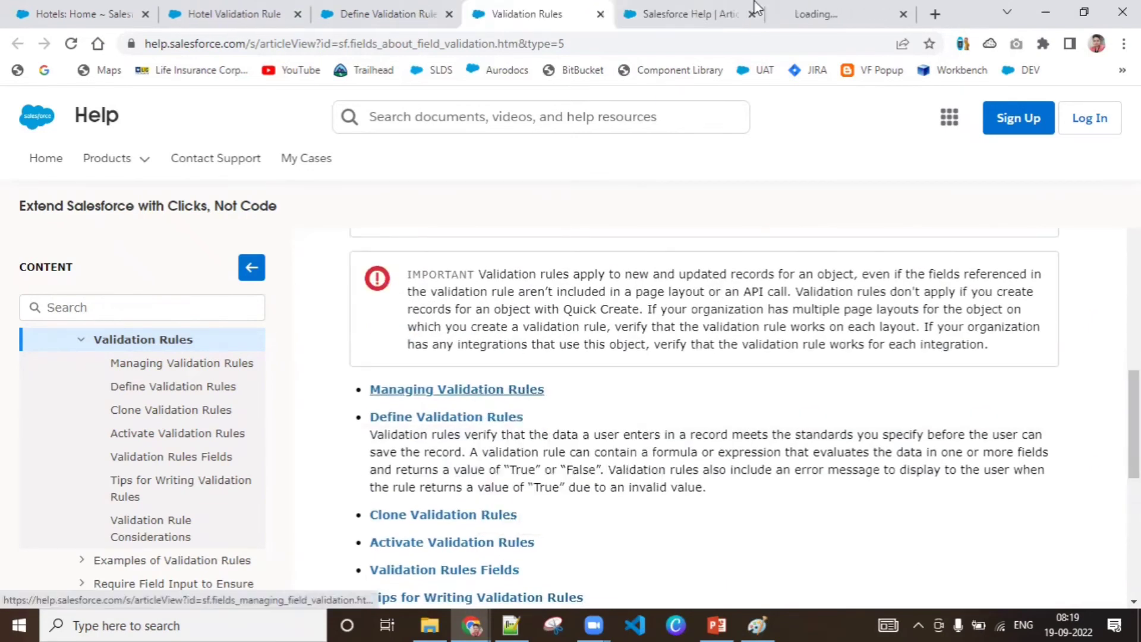
Read the "Tips for Writing Validation Rules" article, including its formula examples and error message tips
click(716, 8)
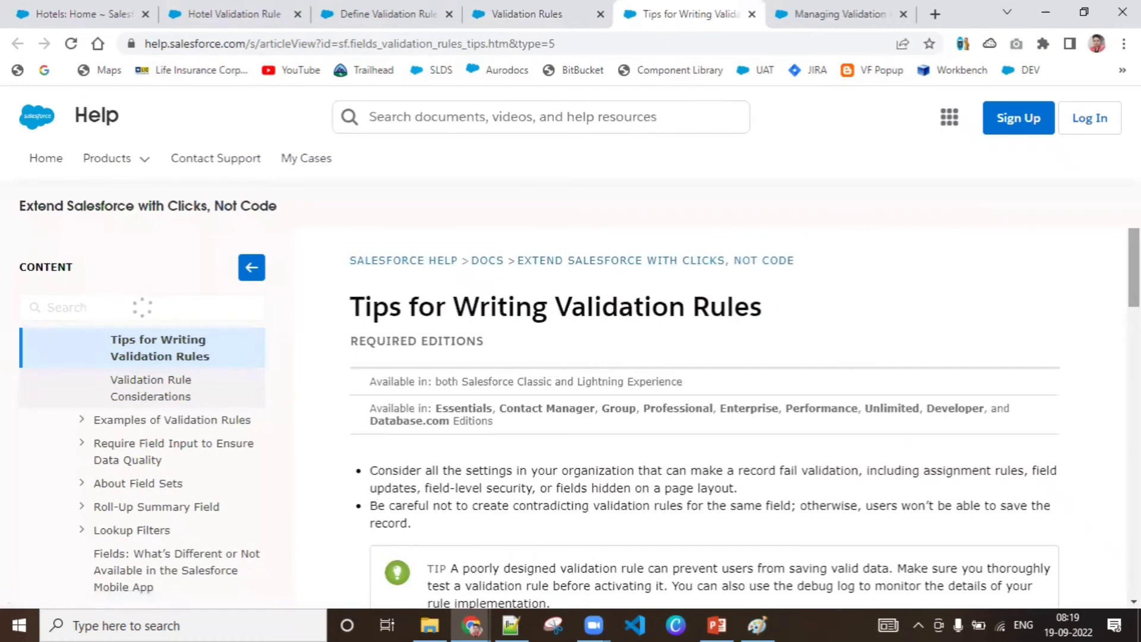
scroll(705, 416, down, 5)
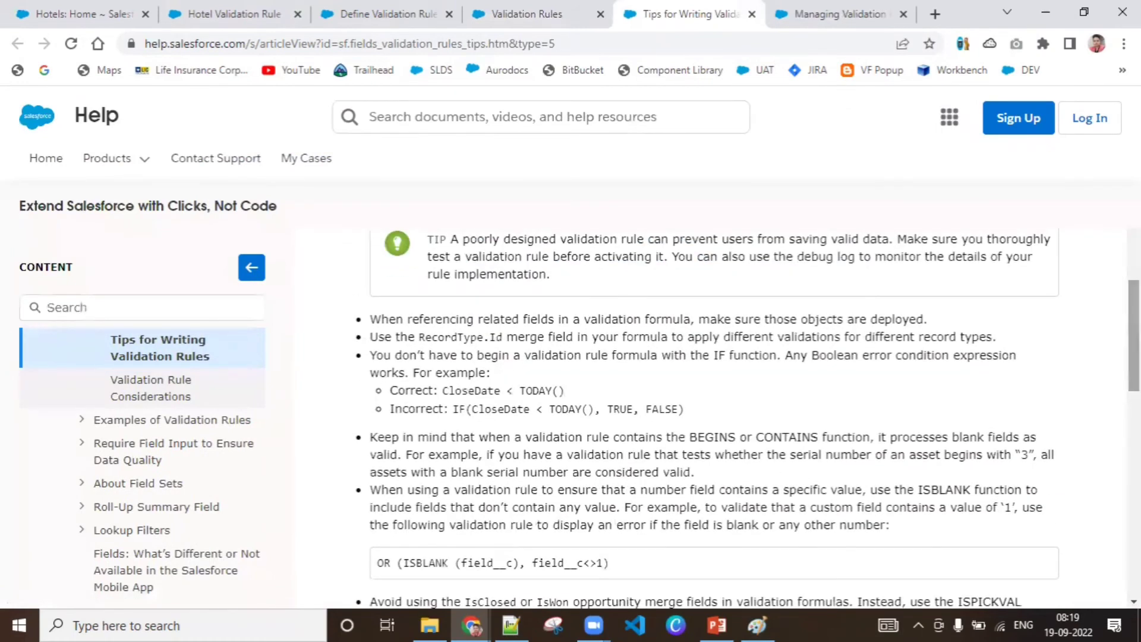
scroll(705, 416, down, 4)
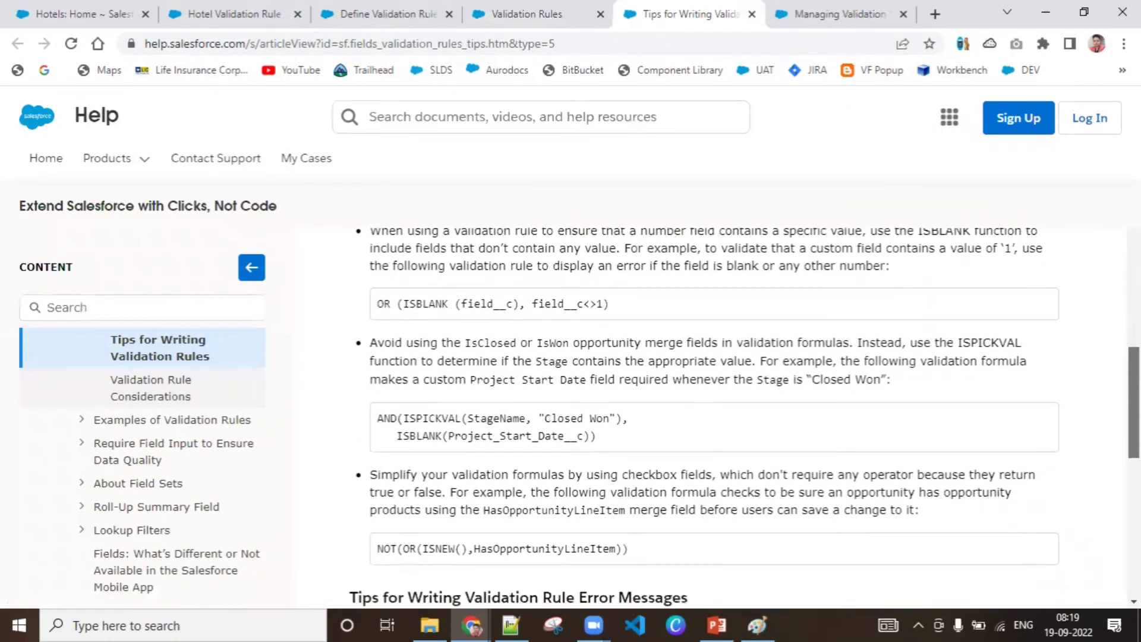
scroll(705, 416, up, 3)
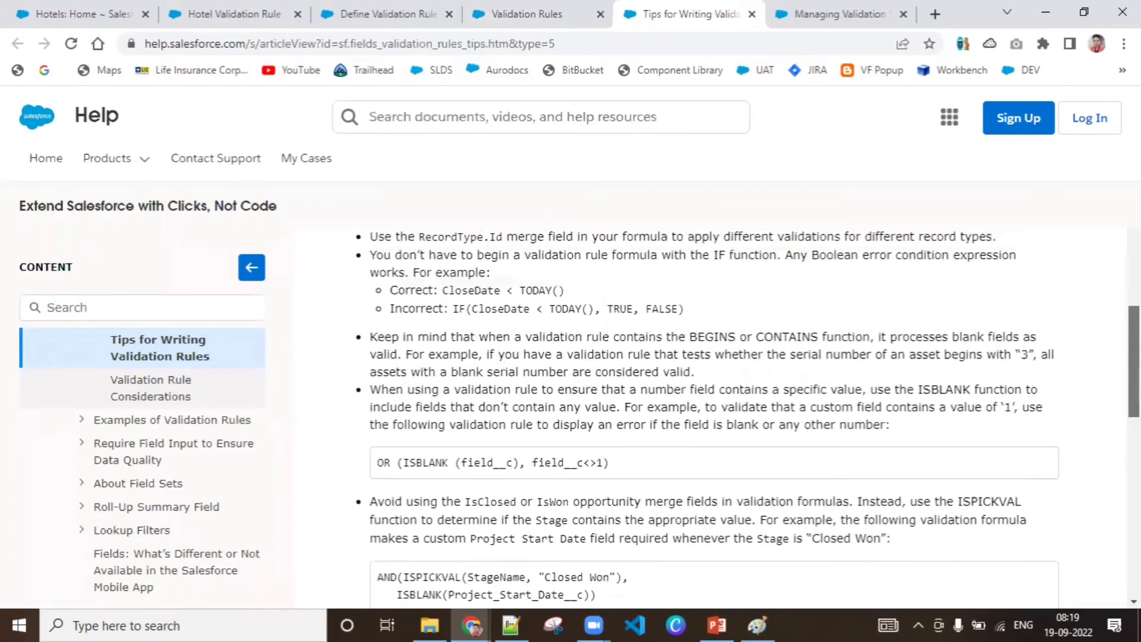
scroll(704, 416, down, 1)
scroll(705, 416, down, 10)
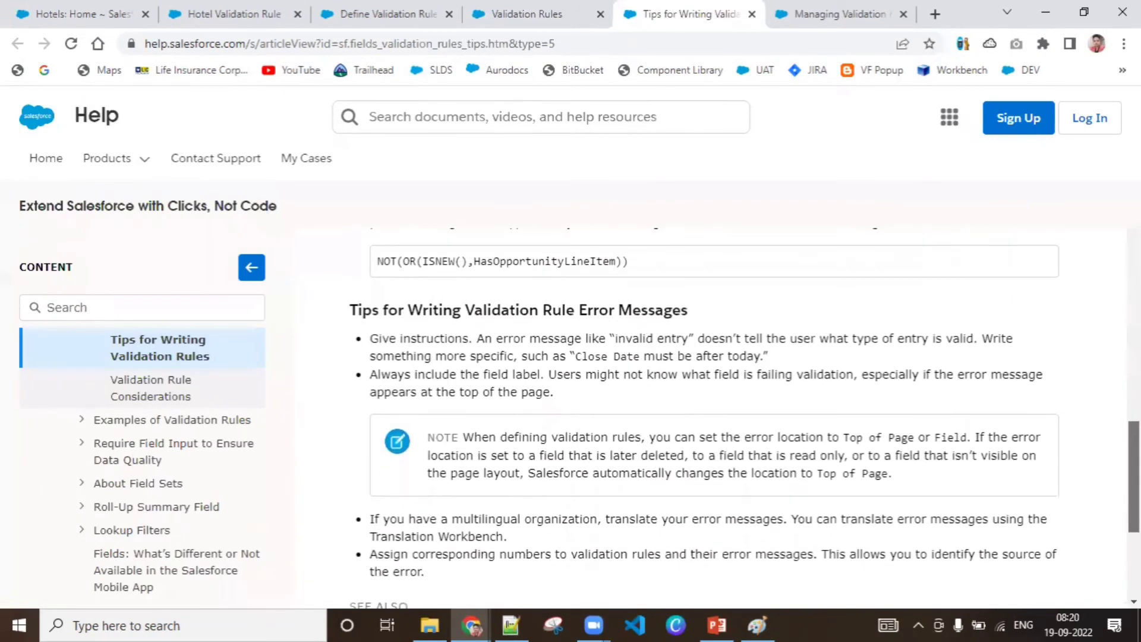
scroll(1089, 295, up, 15)
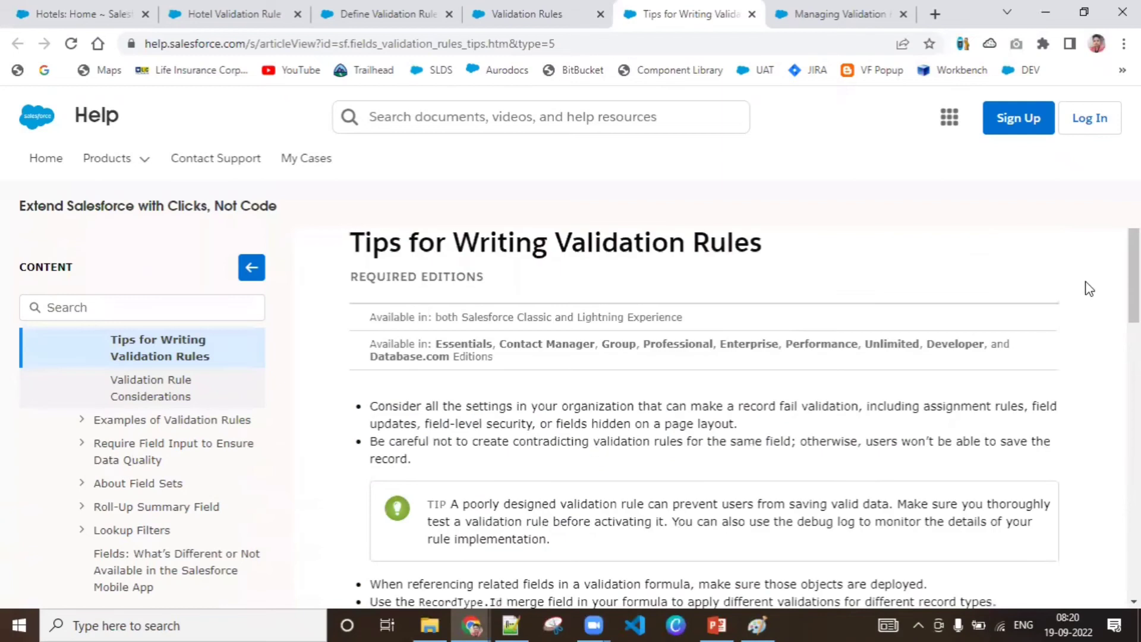
Read the "Managing Validation Rules" article's required editions, description and available rule actions
click(889, 10)
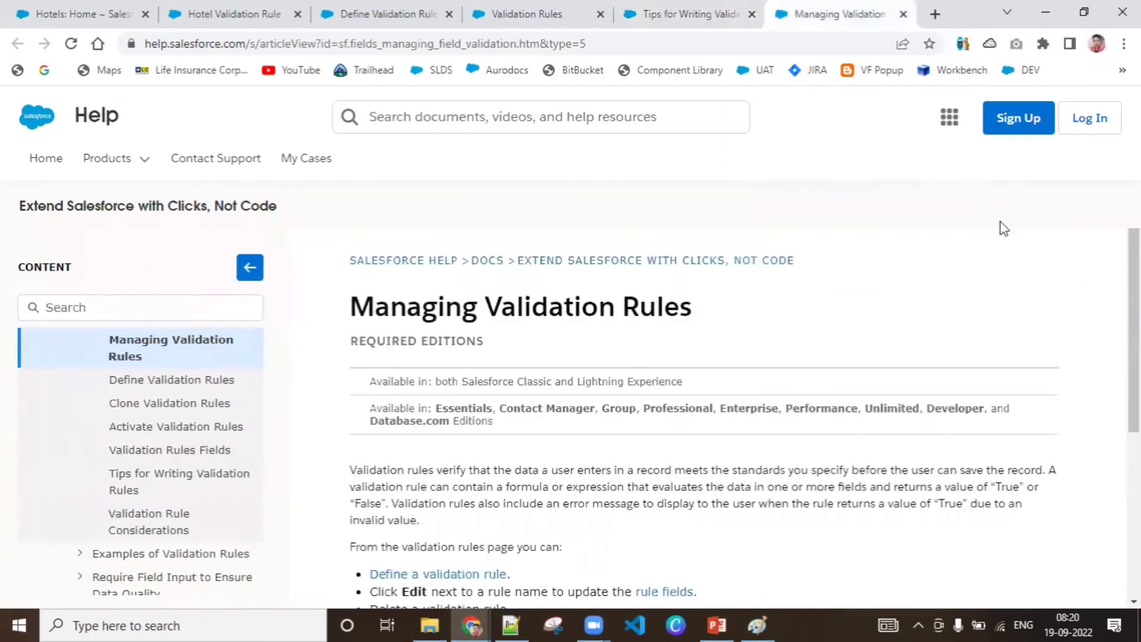
drag(351, 341, 495, 421)
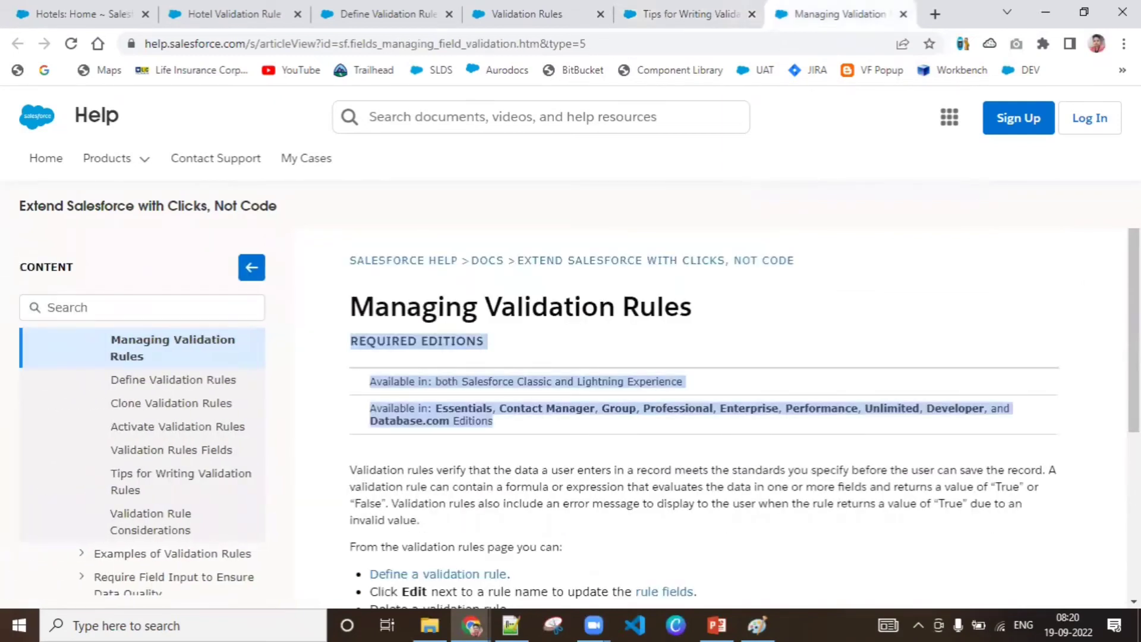
drag(350, 470, 509, 574)
scroll(701, 416, down, 5)
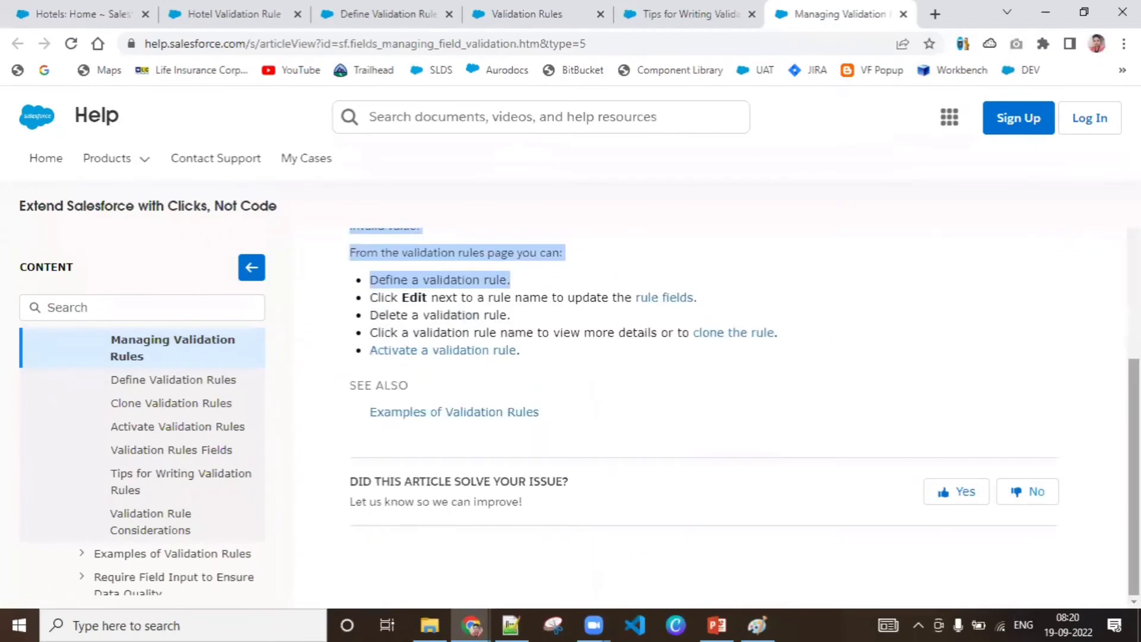
click(932, 373)
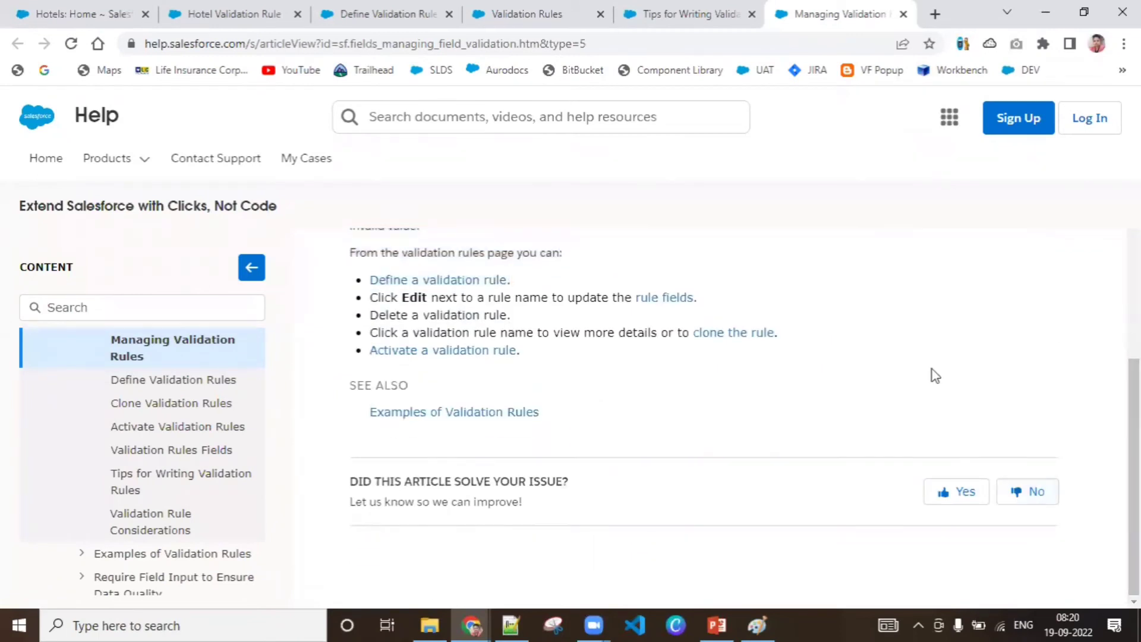
Return to the new Hotel validation rule and examine the functions available for its error condition formula
click(350, 9)
click(246, 8)
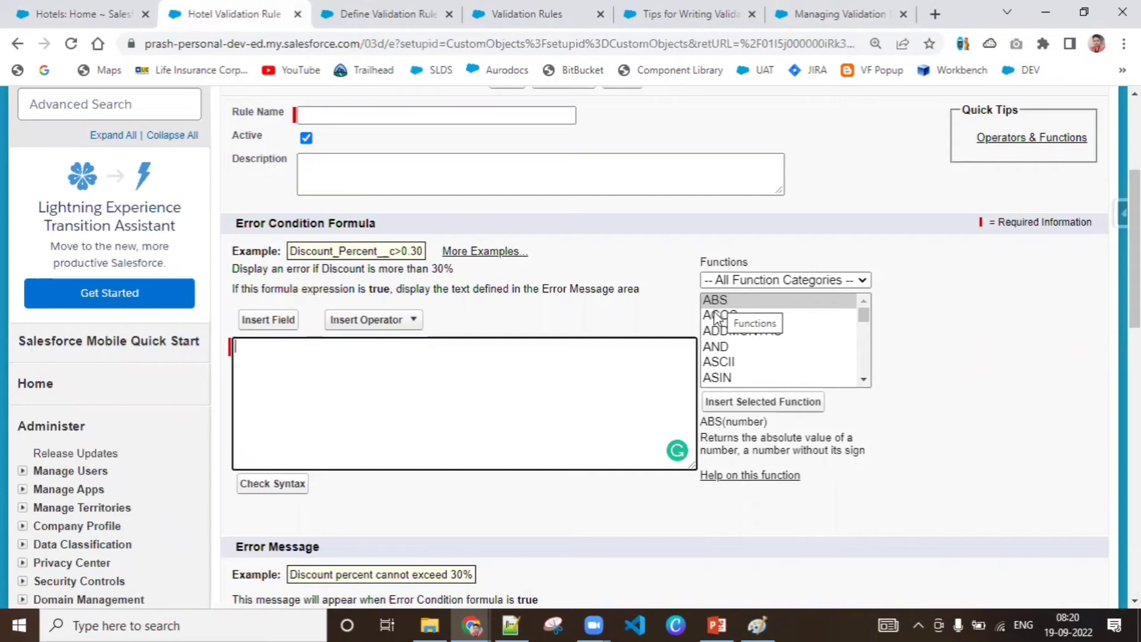
drag(862, 315, 867, 255)
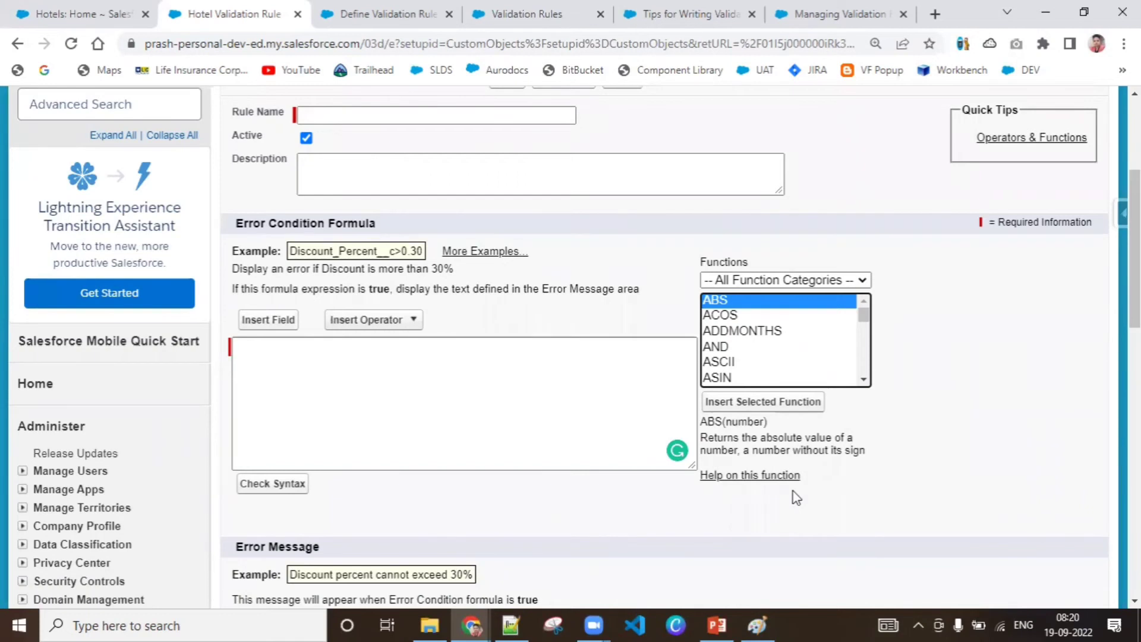
Try to open the ABS function's help in a separate tab, and close that tab
right_click(763, 481)
click(821, 342)
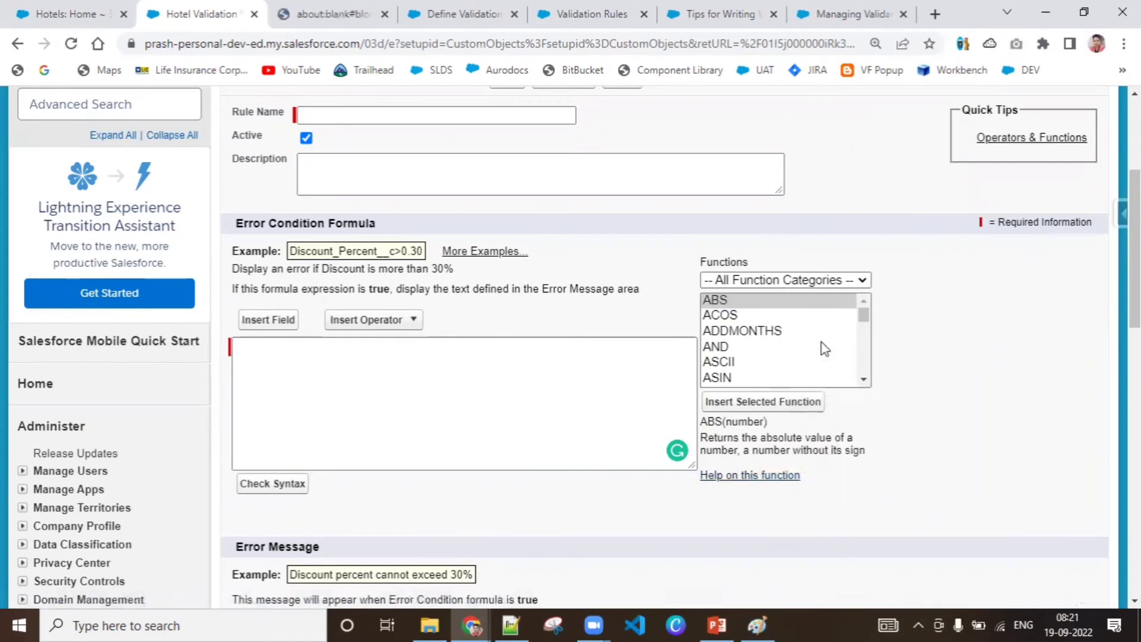
click(300, 7)
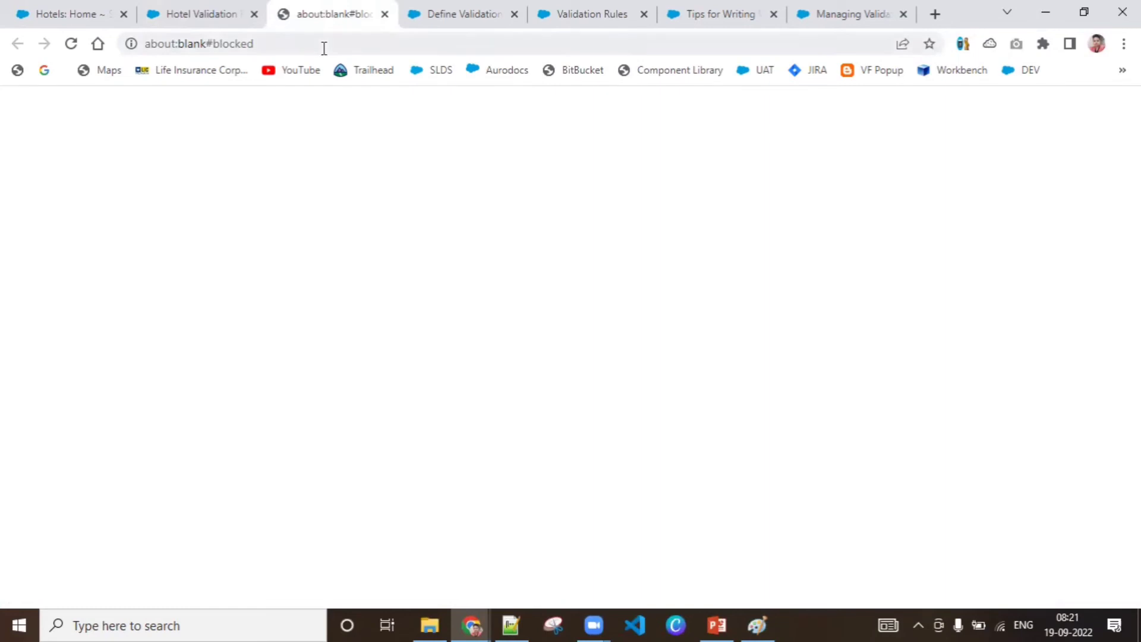
click(282, 47)
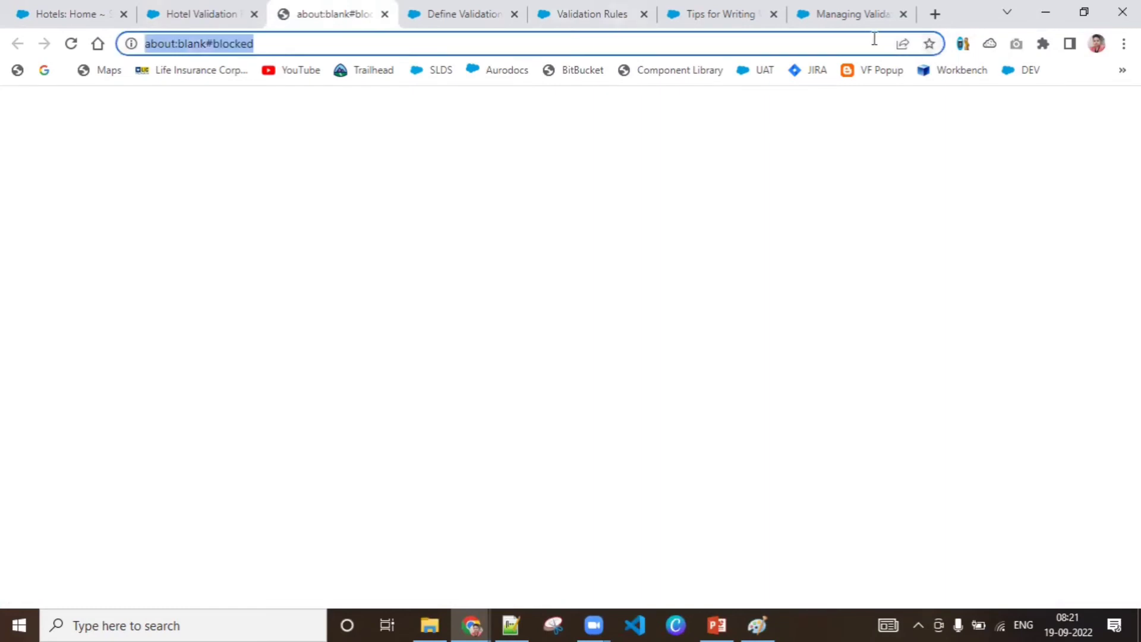
click(385, 16)
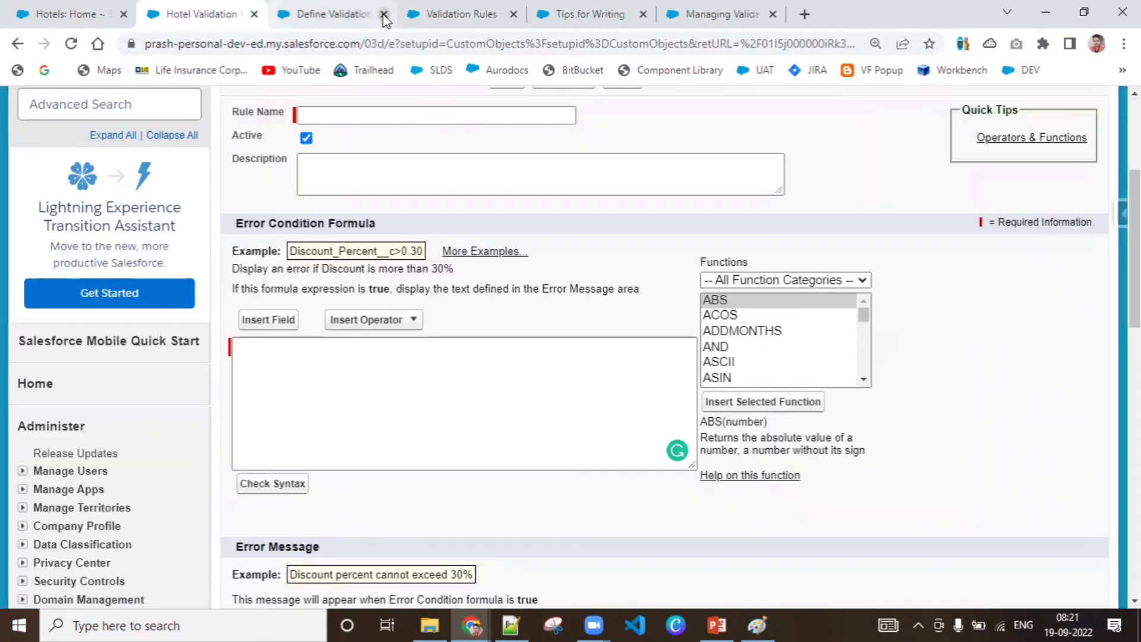
Close the four Salesforce Help article tabs, keeping the Hotels and Hotel Validation Rule tabs
click(387, 16)
click(387, 14)
click(387, 15)
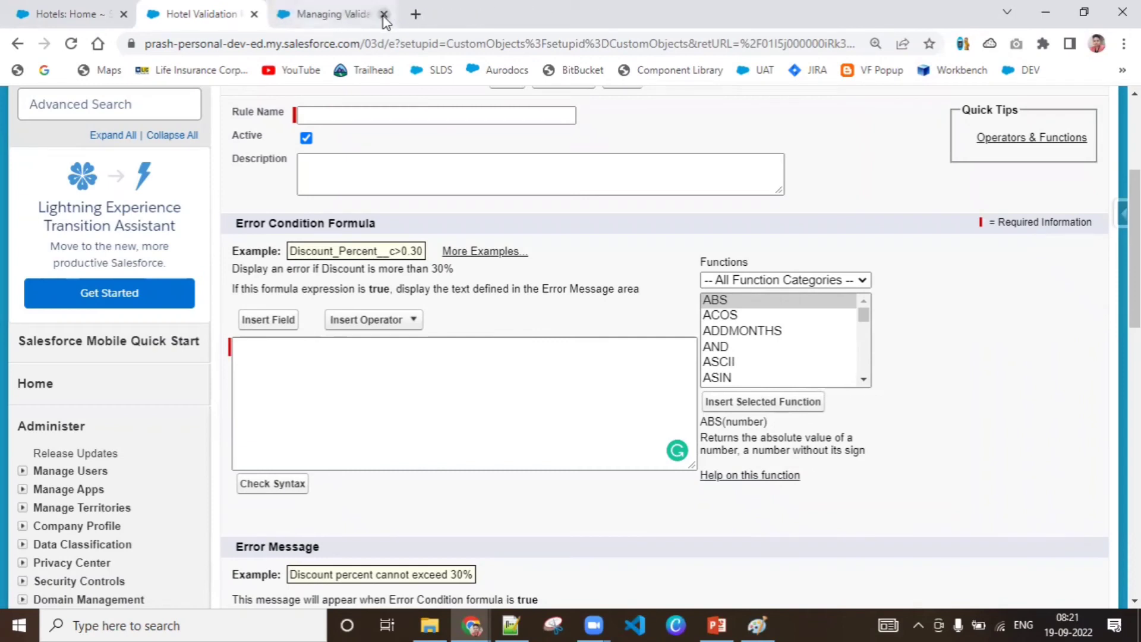
click(388, 14)
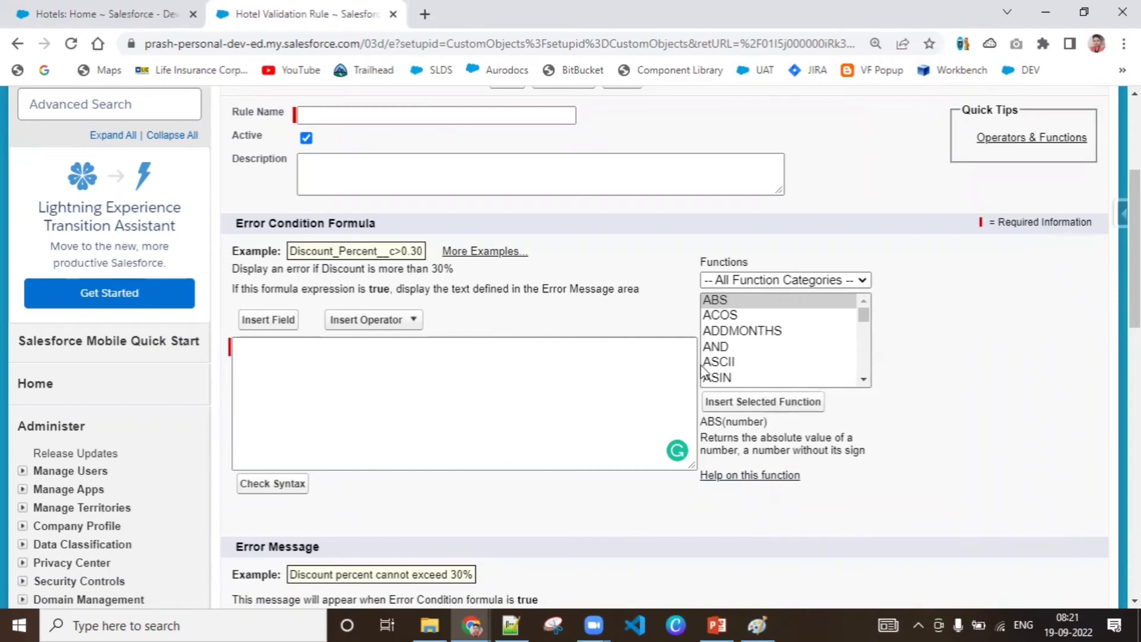
Open the help page for the ABS function from the Hotel validation rule editor and view it
click(782, 477)
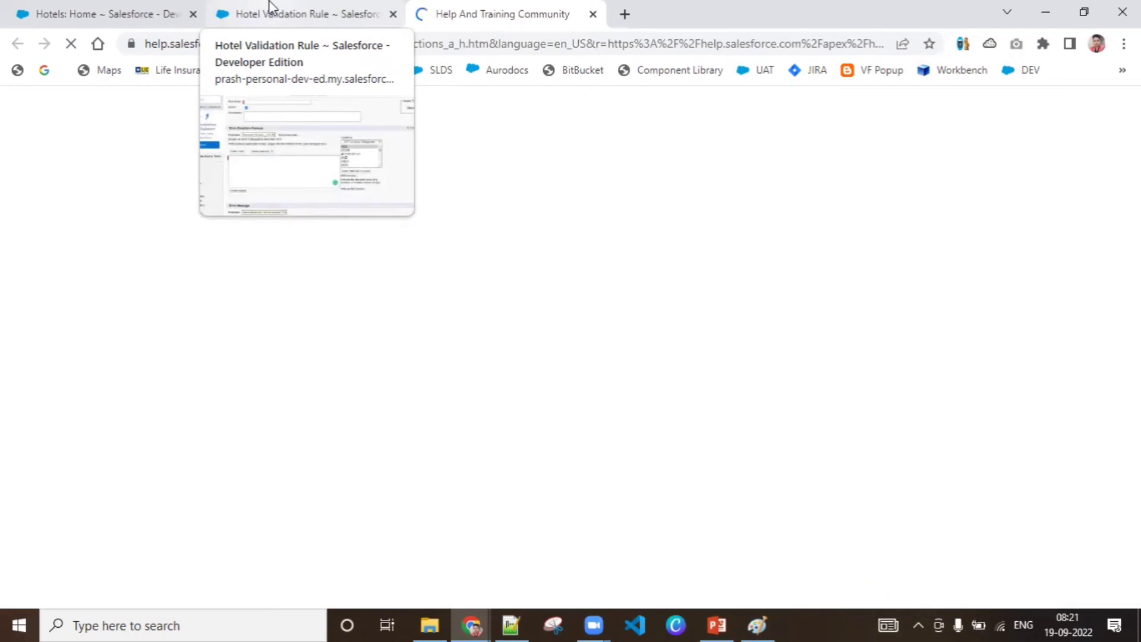
click(270, 7)
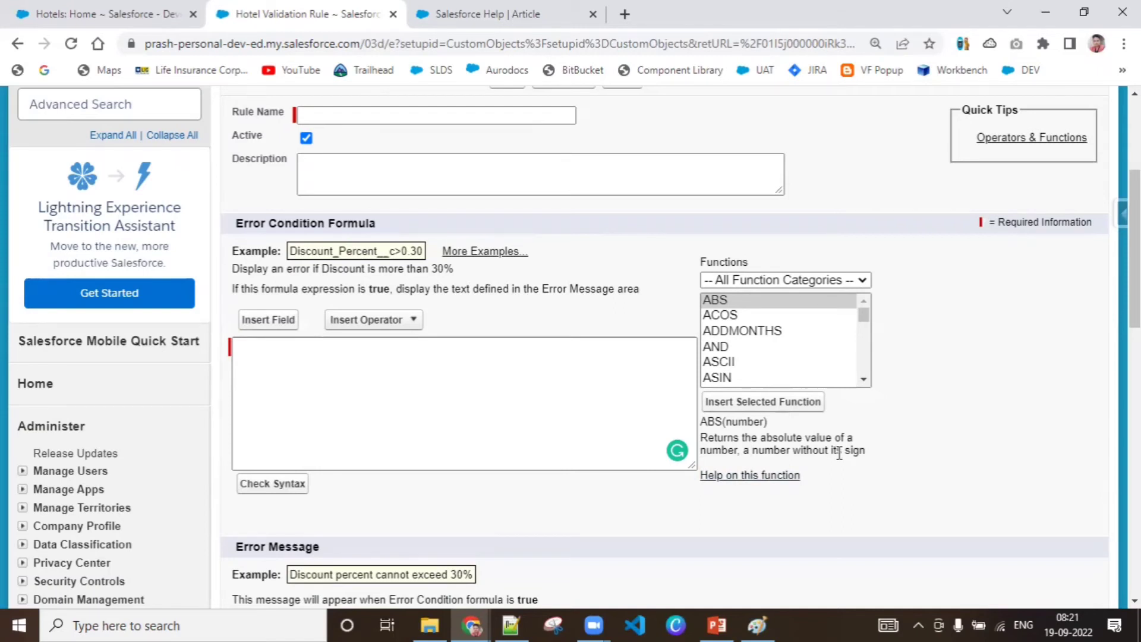
click(447, 5)
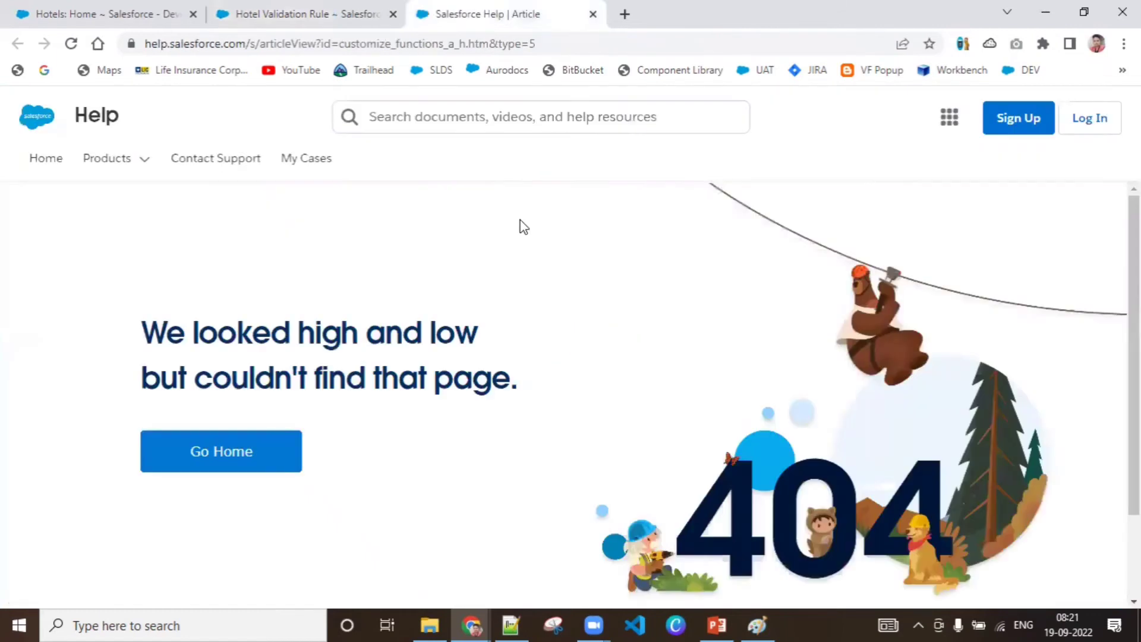
Log in to Salesforce Help and look through its home page's products, resources and trending topics
click(1093, 126)
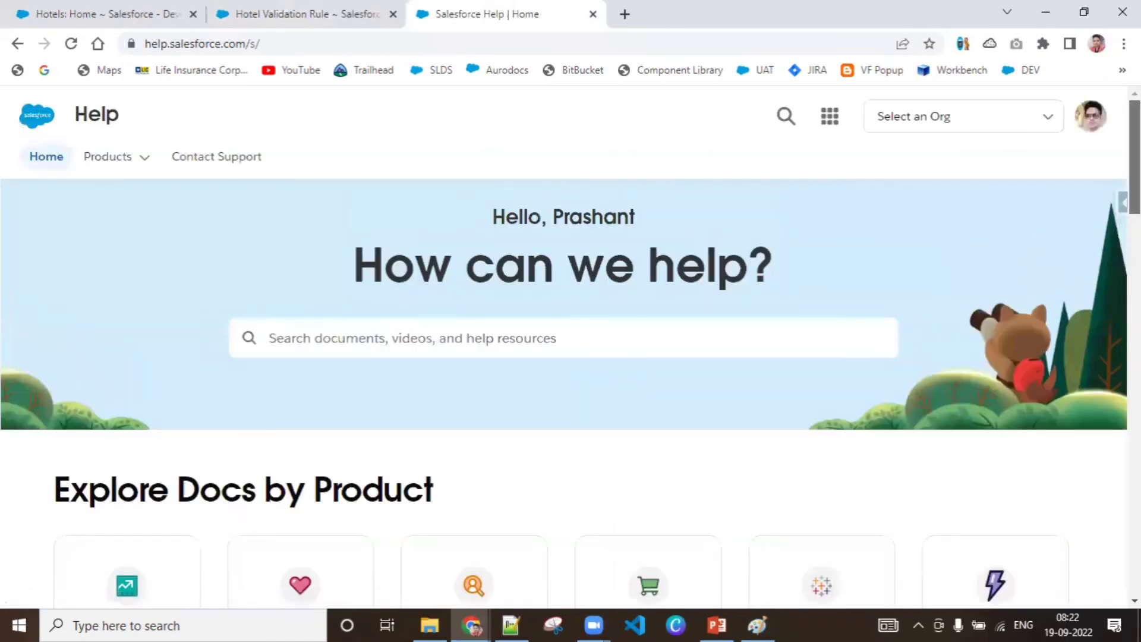
scroll(571, 344, down, 12)
scroll(1107, 260, down, 12)
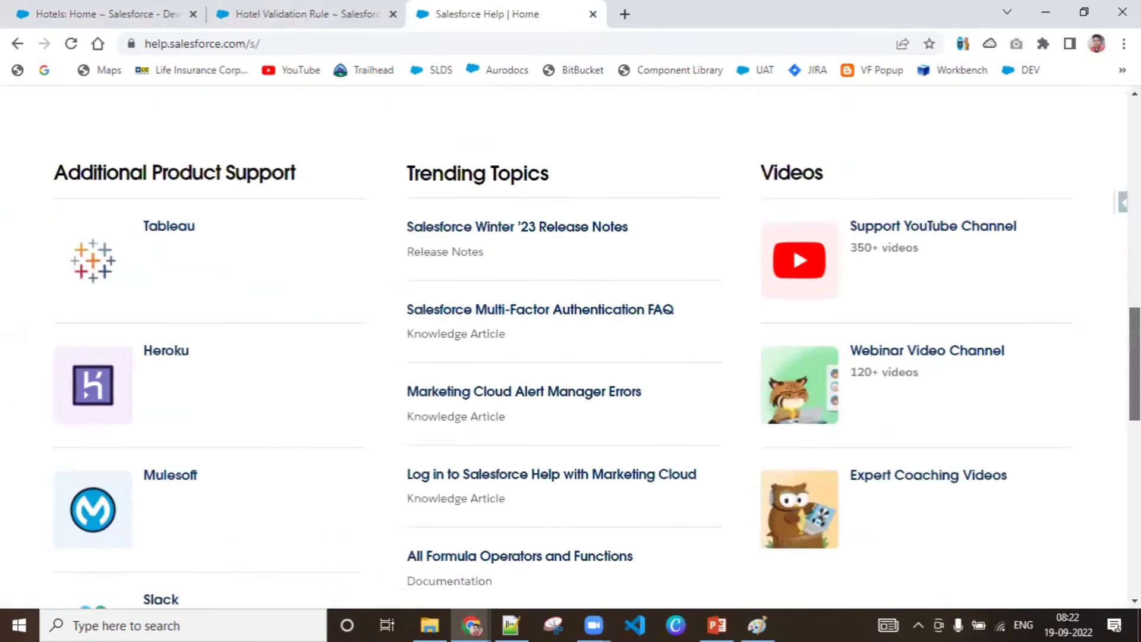
scroll(1108, 260, up, 18)
scroll(1103, 206, up, 5)
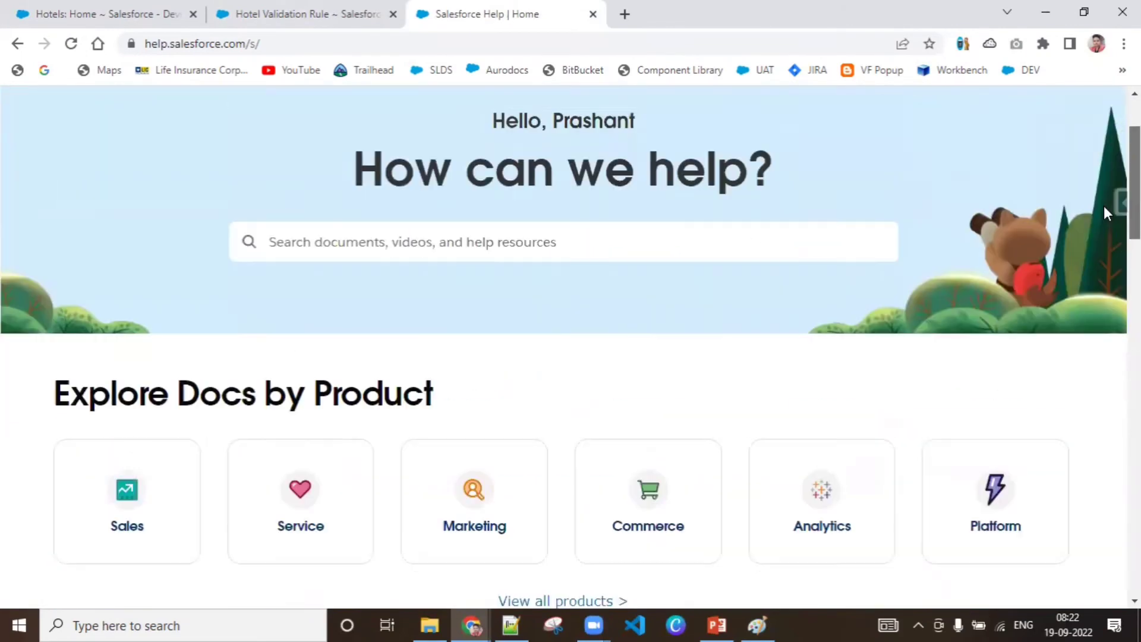
scroll(1103, 205, down, 4)
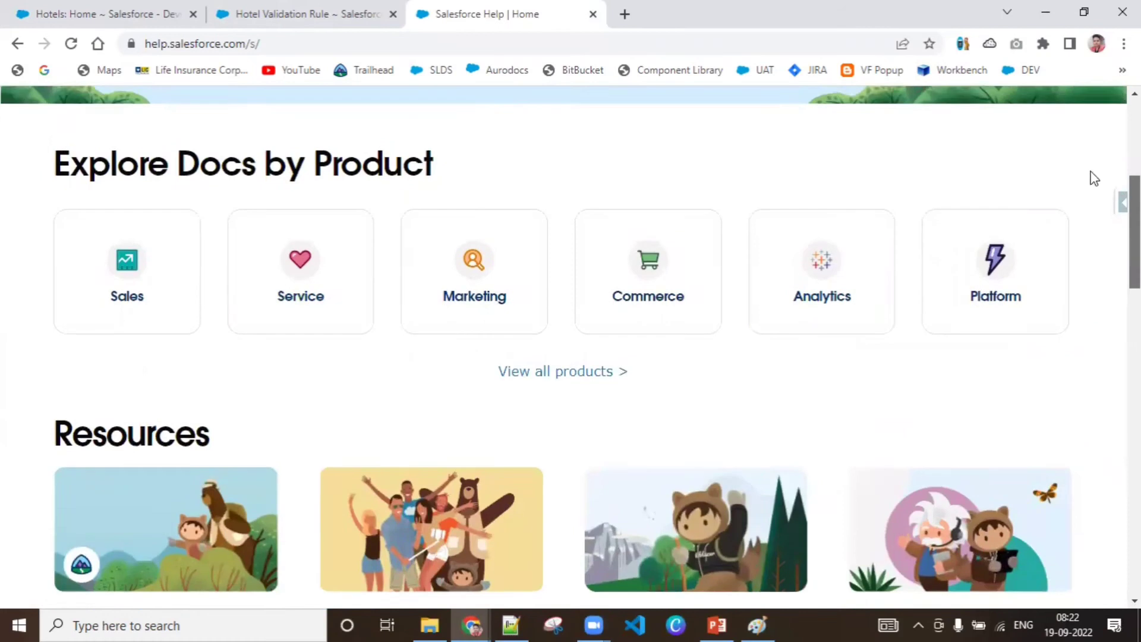
scroll(1093, 176, up, 5)
Try the ABS function's help again from the Hotel validation rule editor, and close the help tab
click(311, 17)
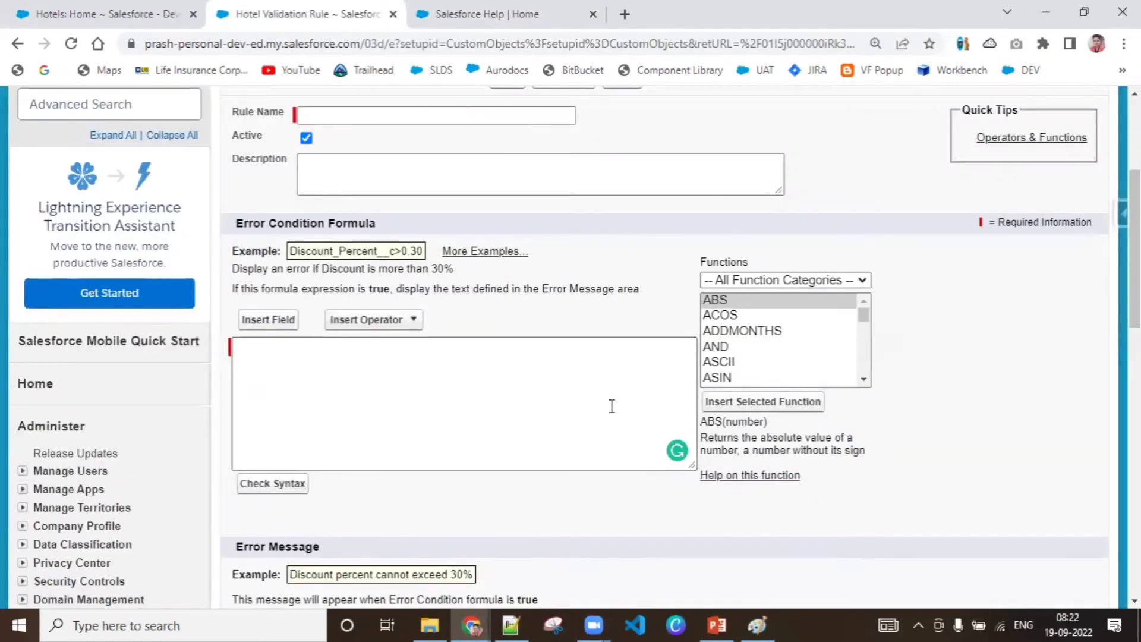
click(741, 473)
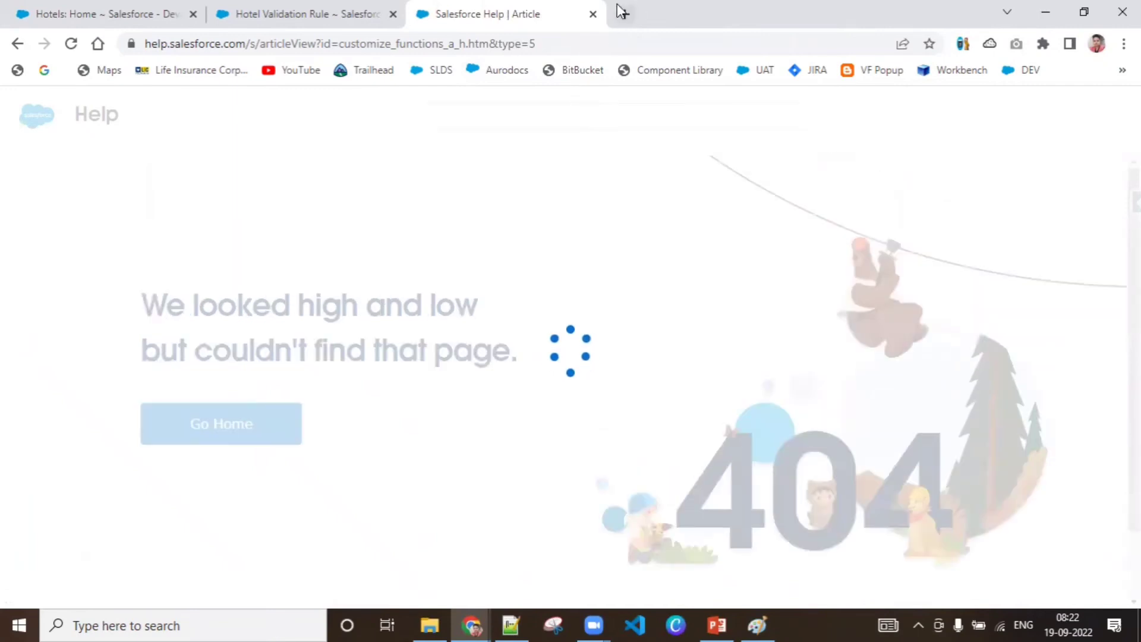
click(590, 18)
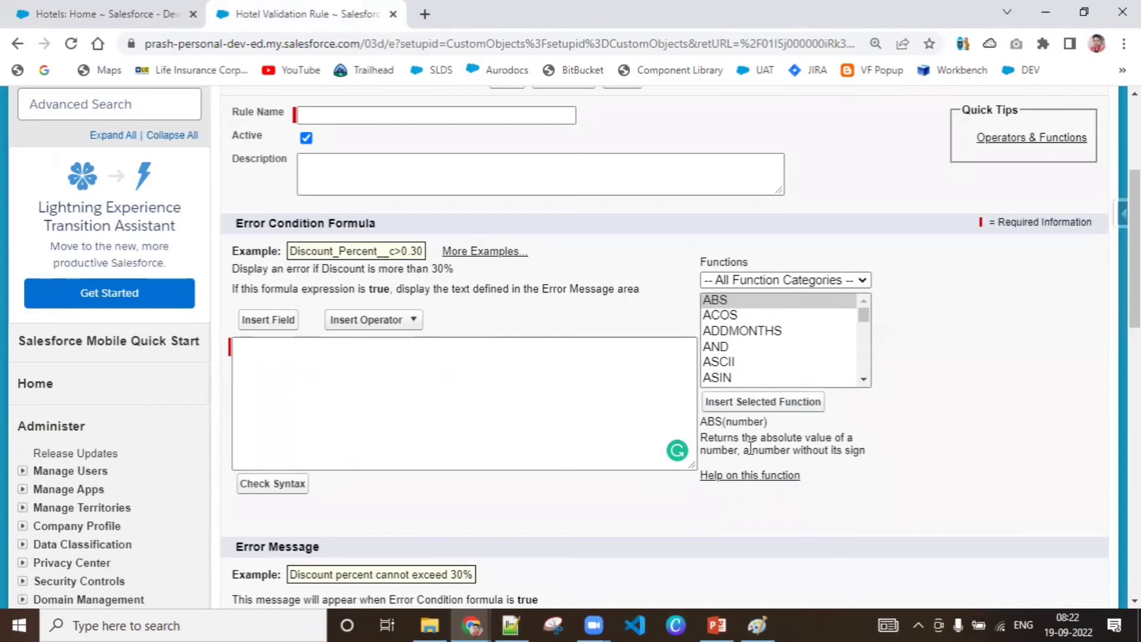
Read the descriptions of the ACOS, ADDMONTHS, AND, ASCII, ASIN, ATAN and BEGINS functions in the Hotel validation rule editor
click(98, 13)
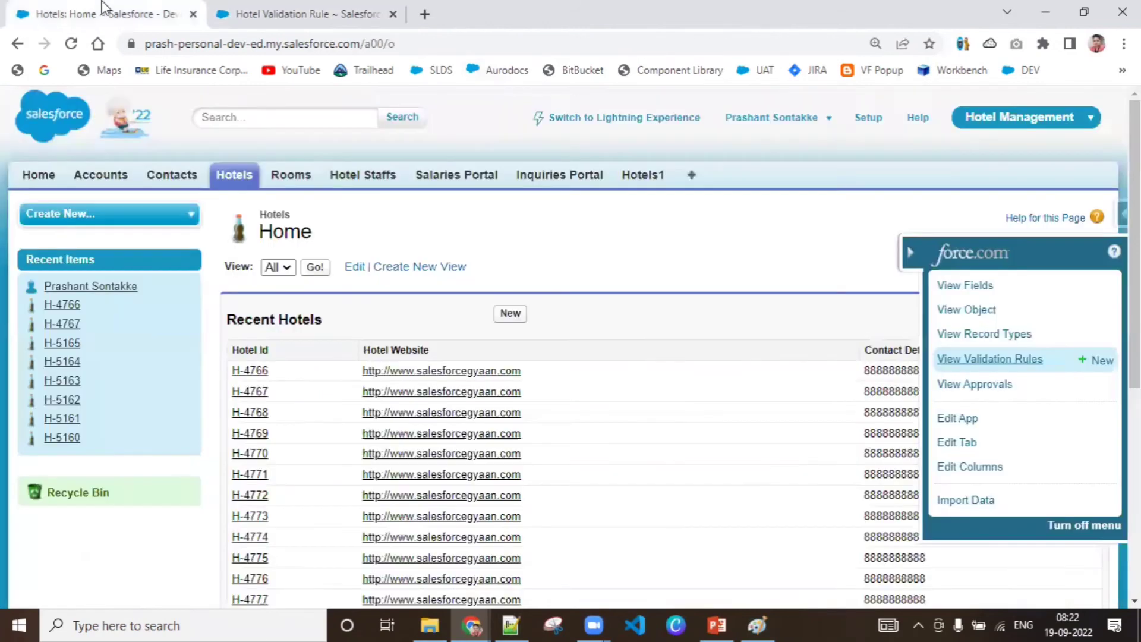
click(269, 13)
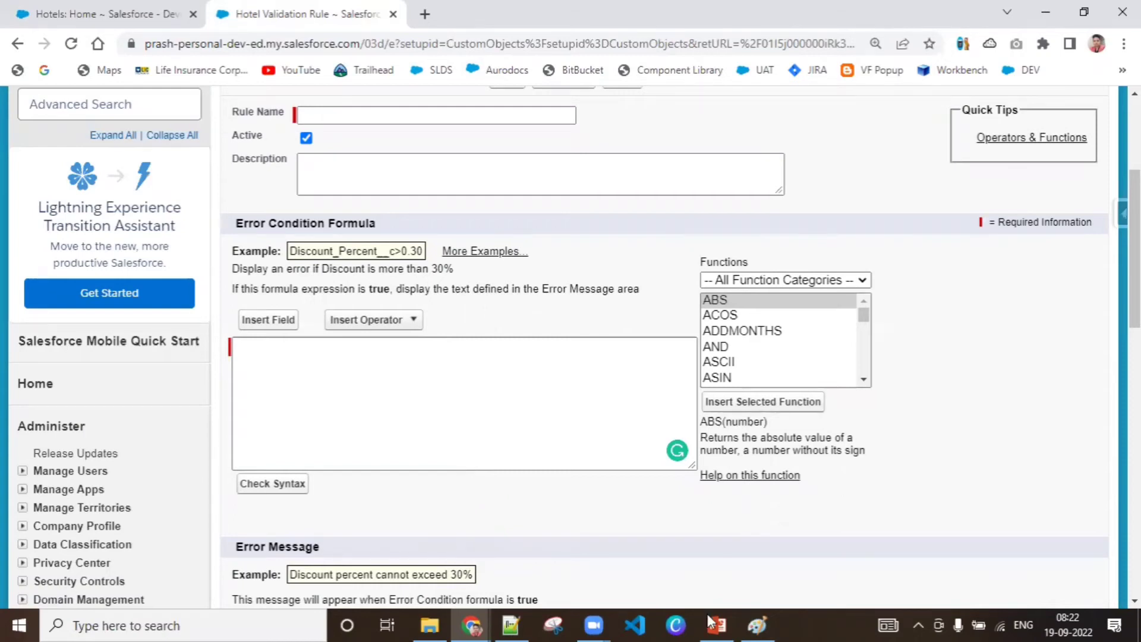
click(726, 316)
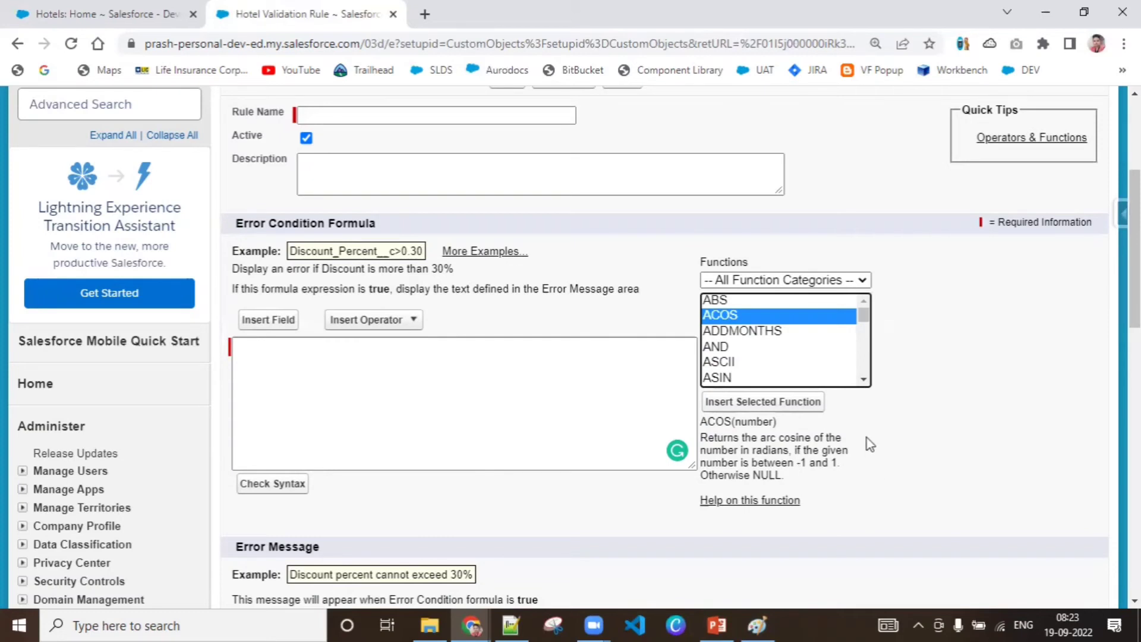
click(773, 331)
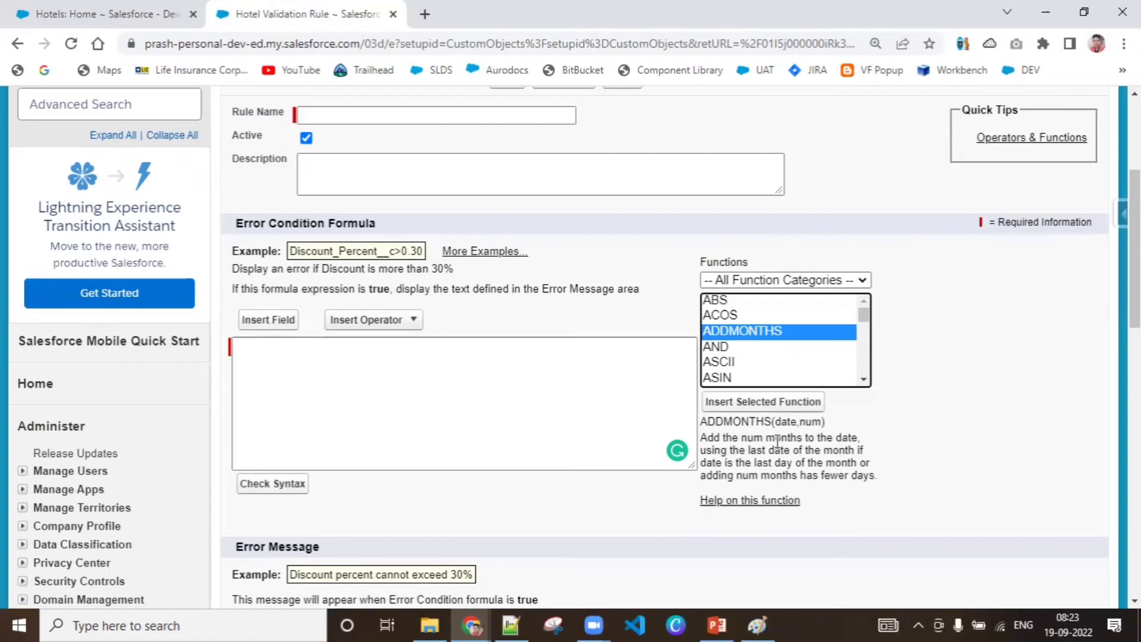
click(712, 347)
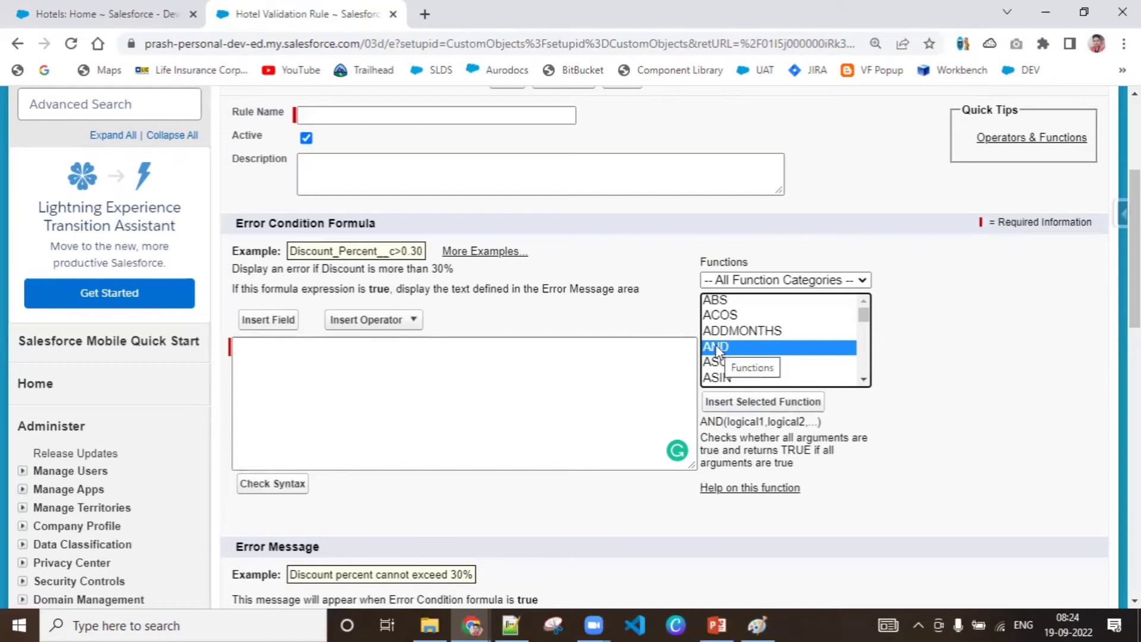
click(726, 362)
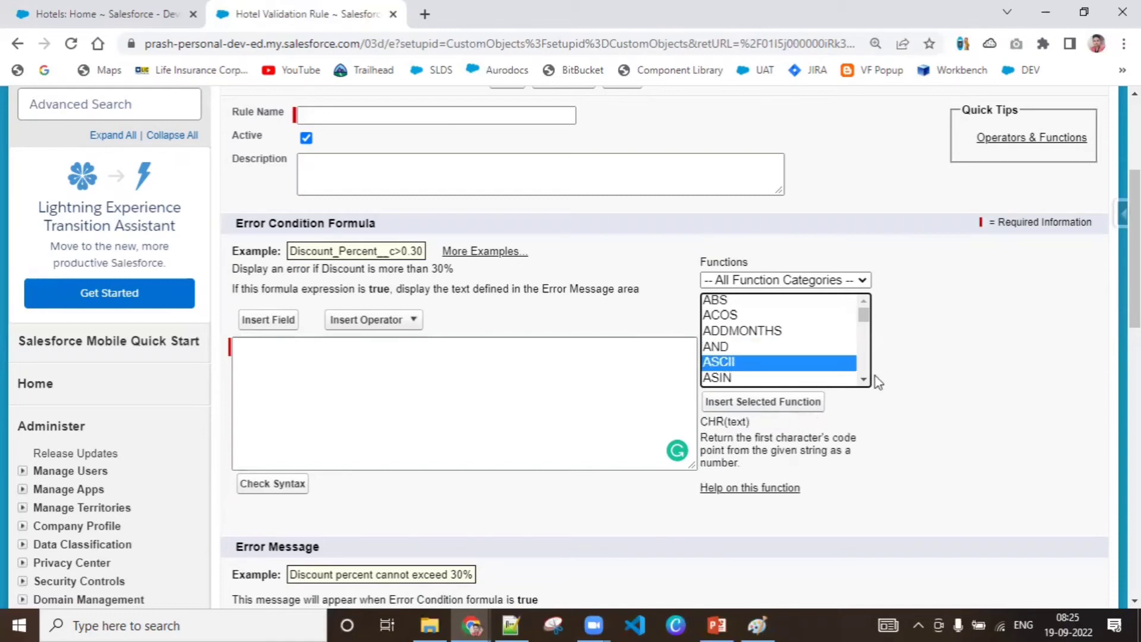
scroll(861, 388, down, 1)
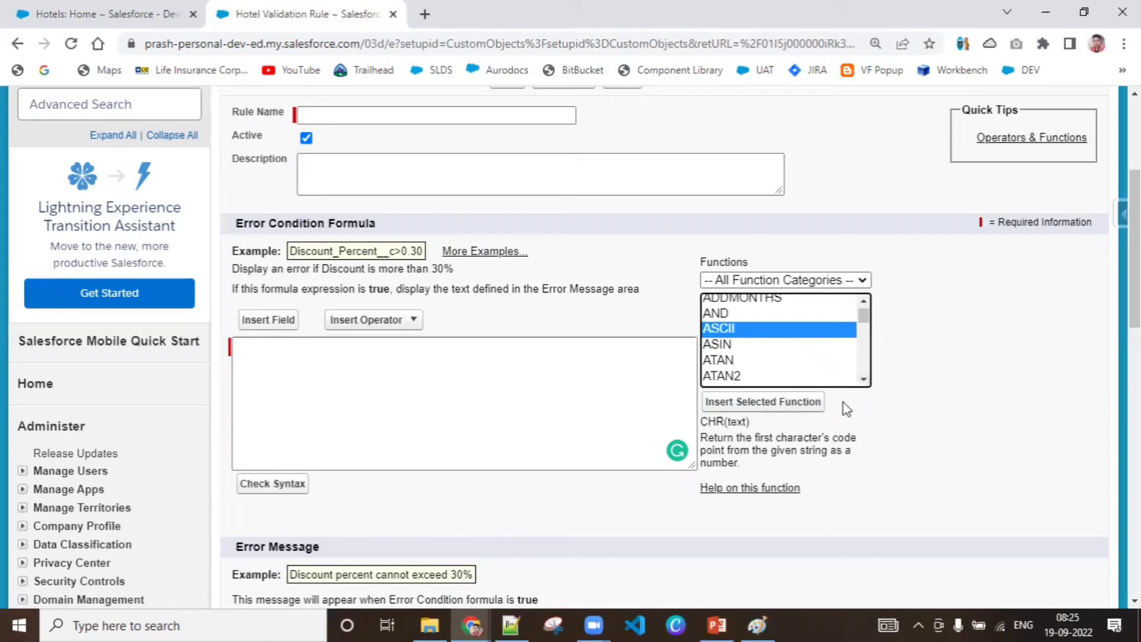
click(730, 348)
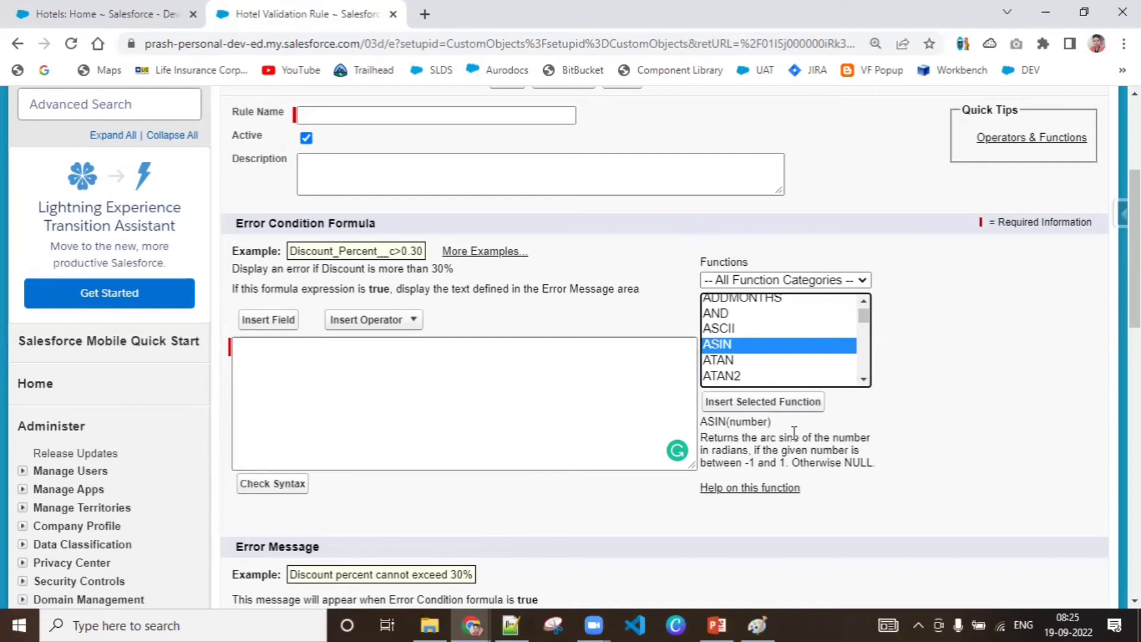
click(722, 359)
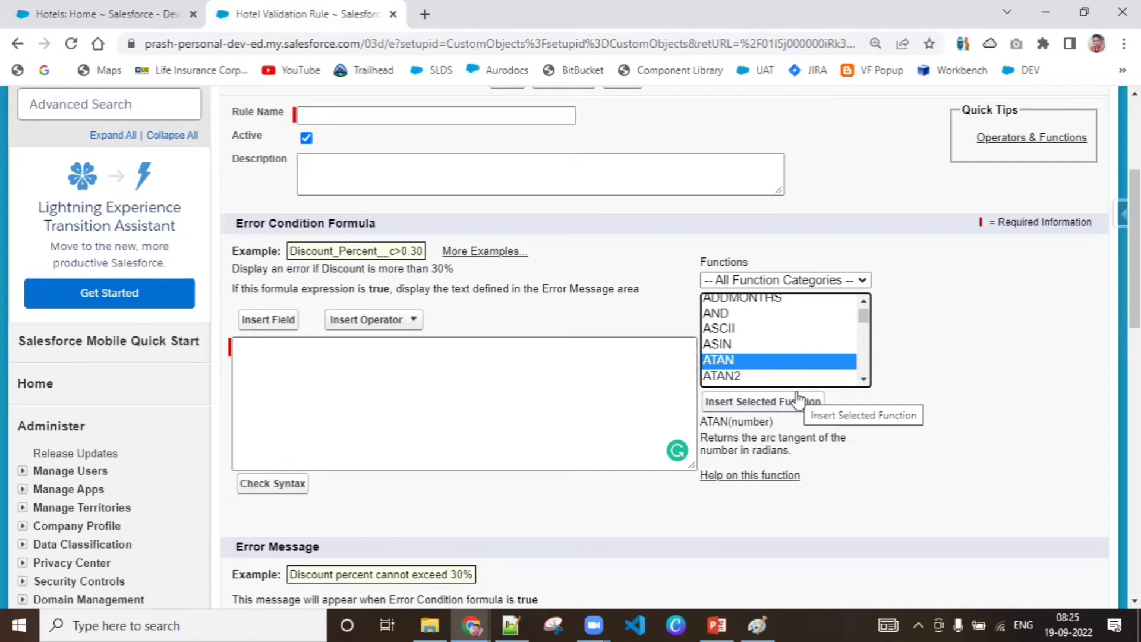
click(863, 380)
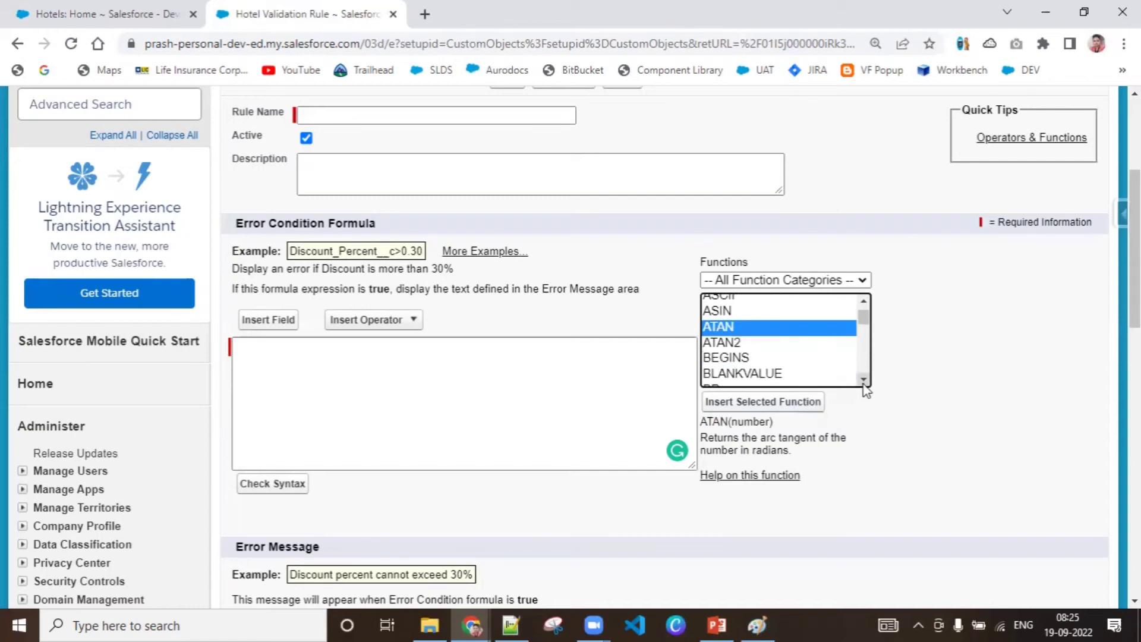
click(726, 357)
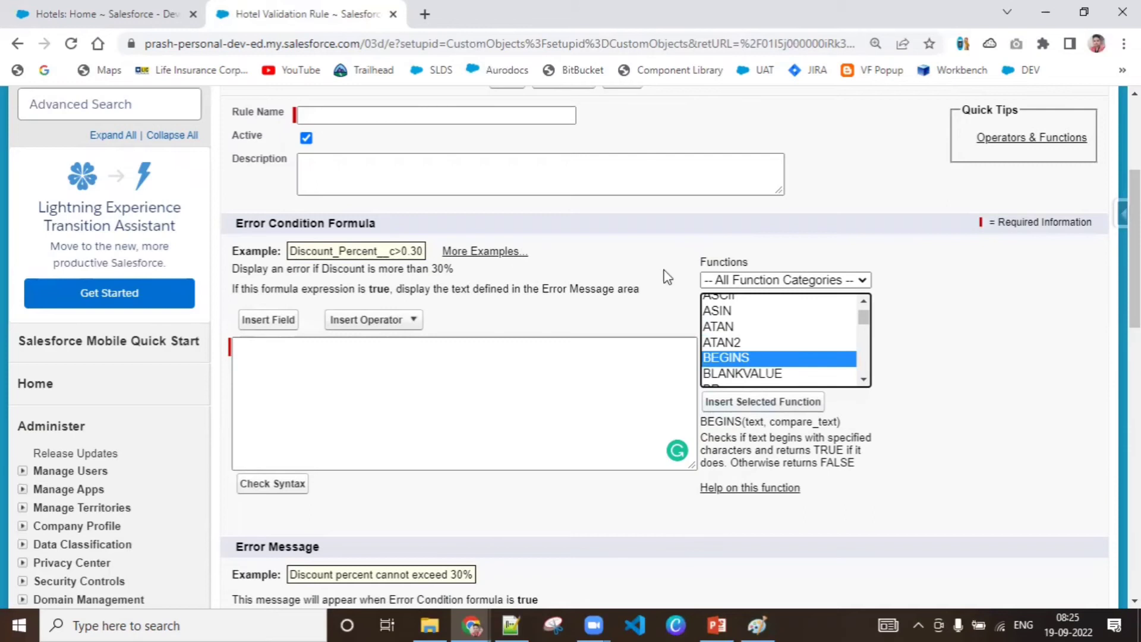
Open the first record under Recent Hotels and return to the BEGINS description in the Hotel validation rule editor
click(3, 6)
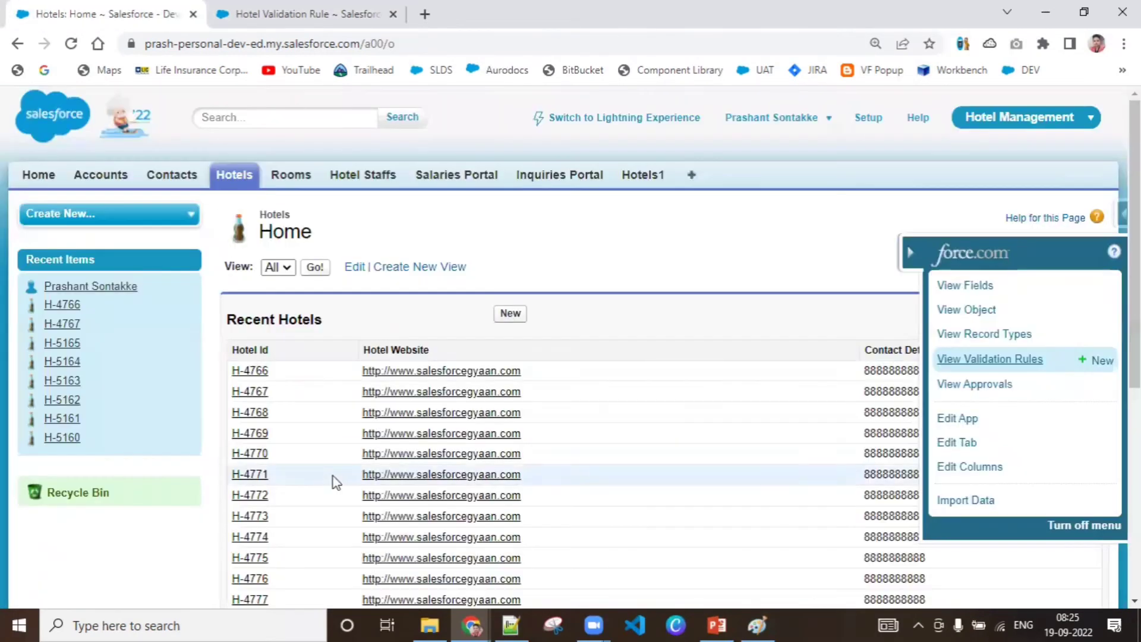
click(253, 371)
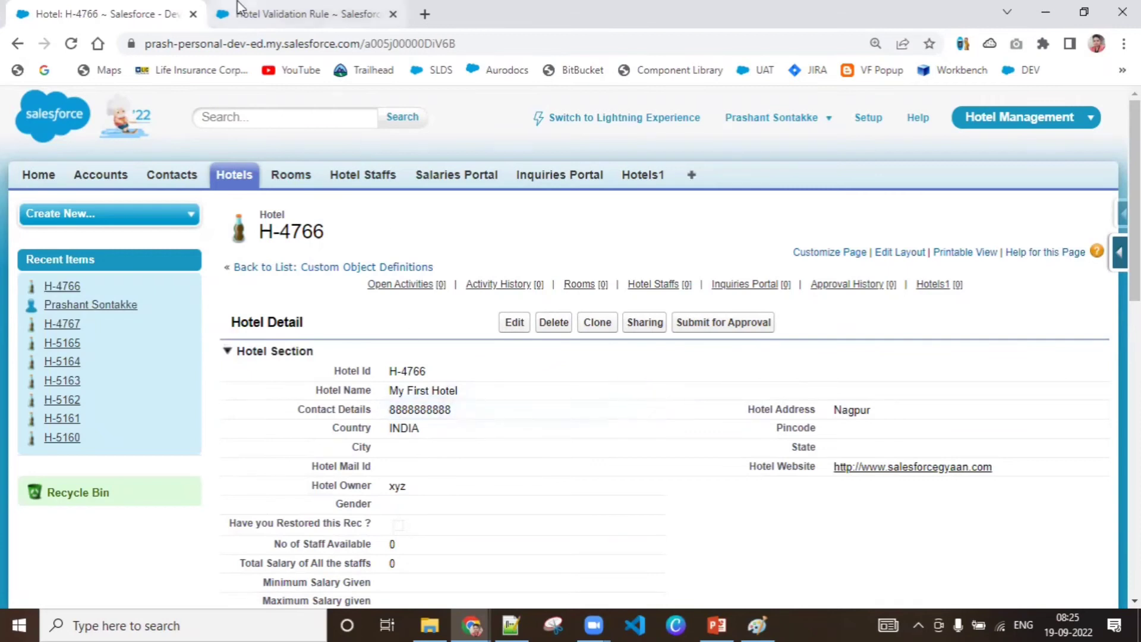
click(300, 14)
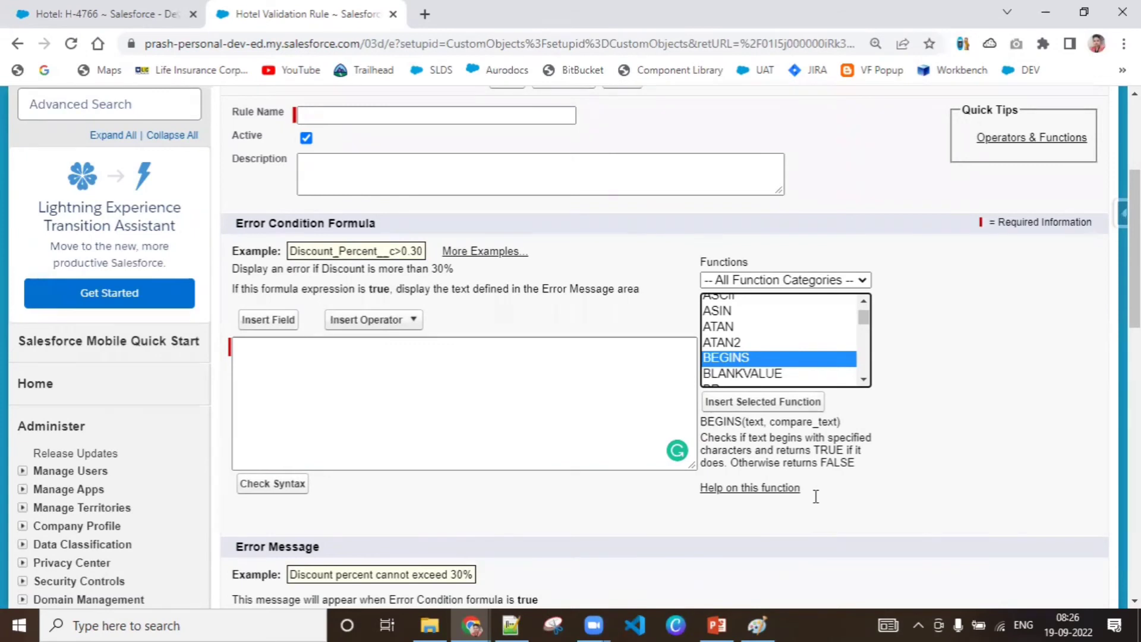
Review the My First Hotel record and the validation rule formula notes in Paint, returning to the hotel record in Chrome
click(130, 8)
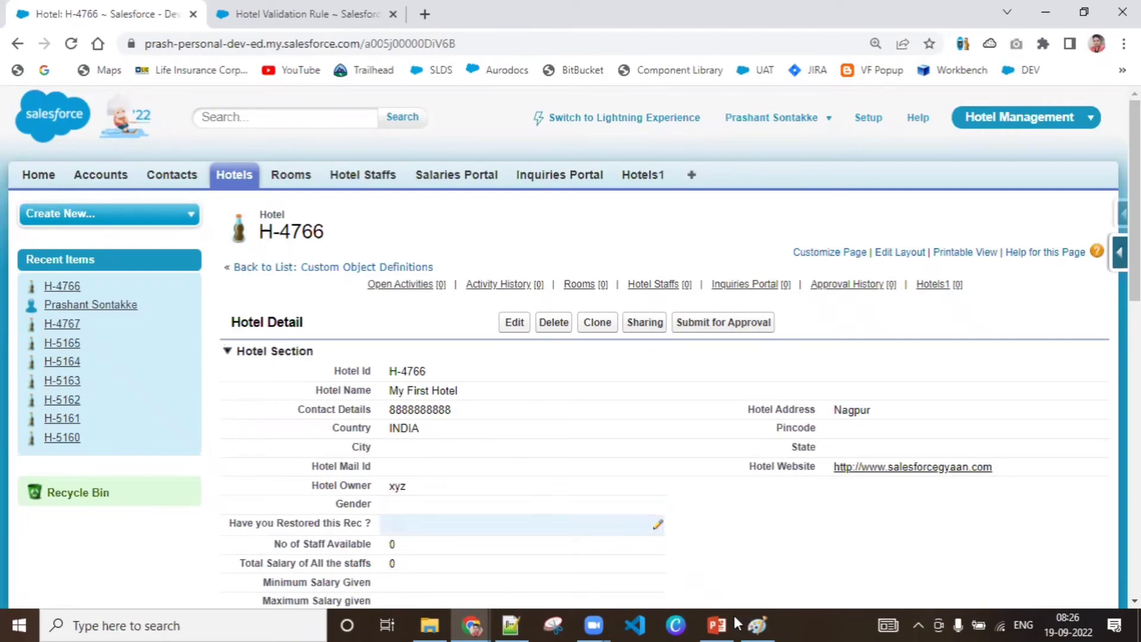
click(758, 624)
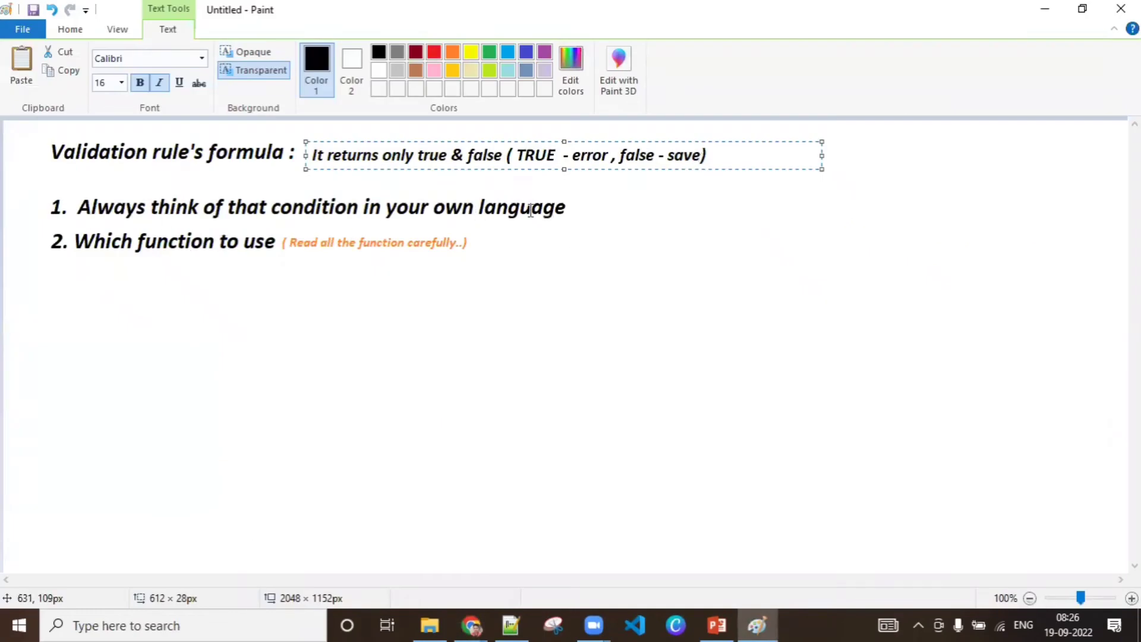
mouse_move(473, 624)
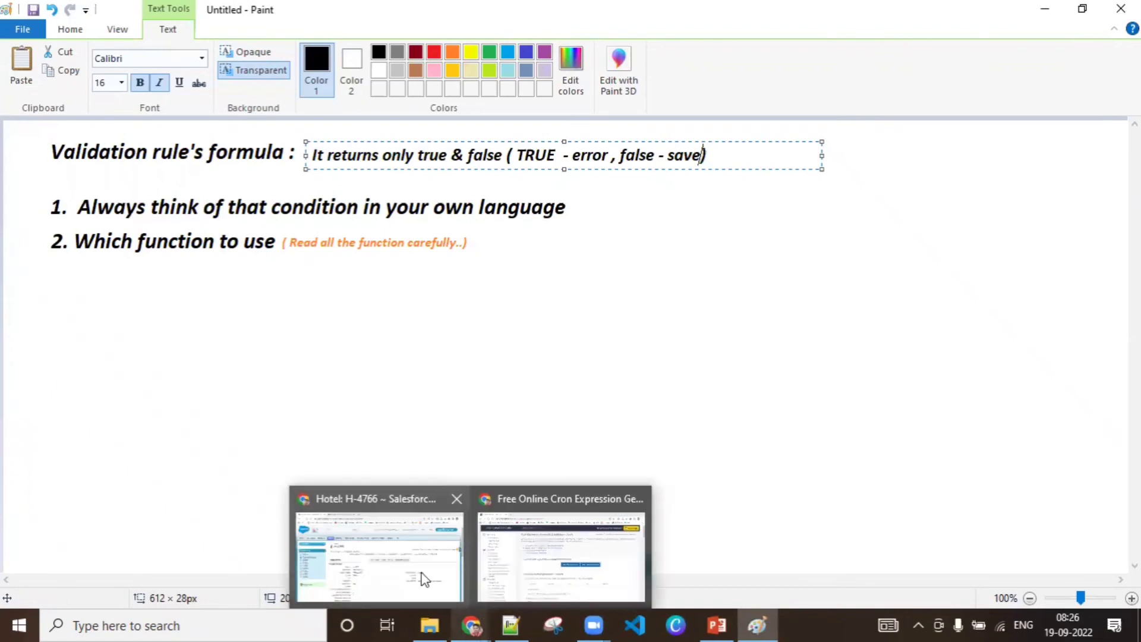
click(420, 579)
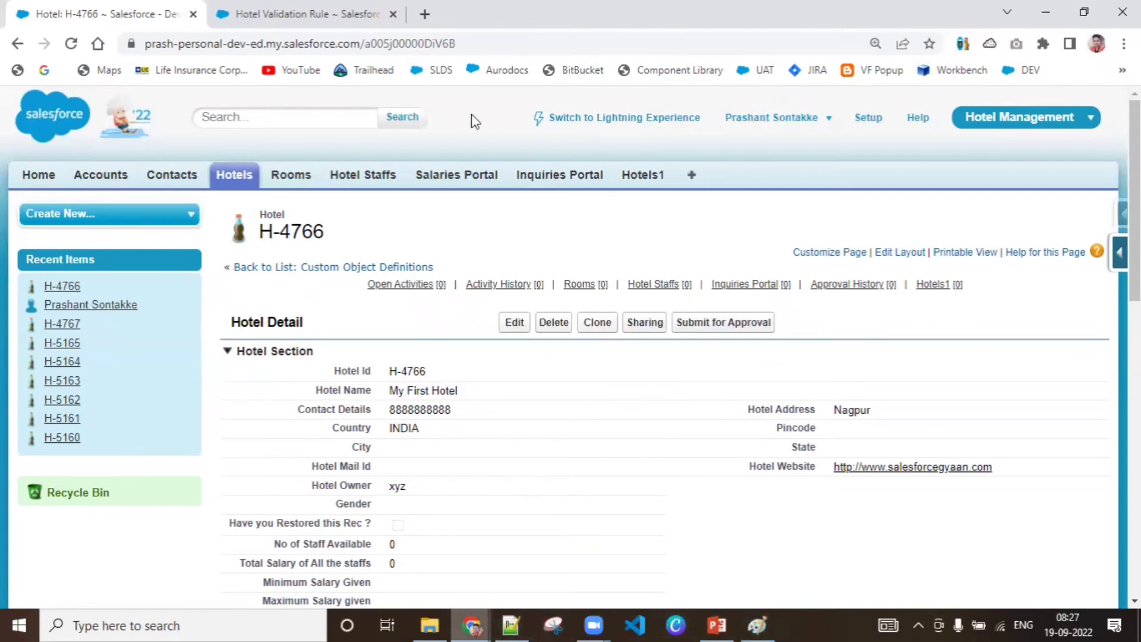
Insert the BEGINS function into the Hotel rule's error condition formula and add six blank lines above it
click(356, 14)
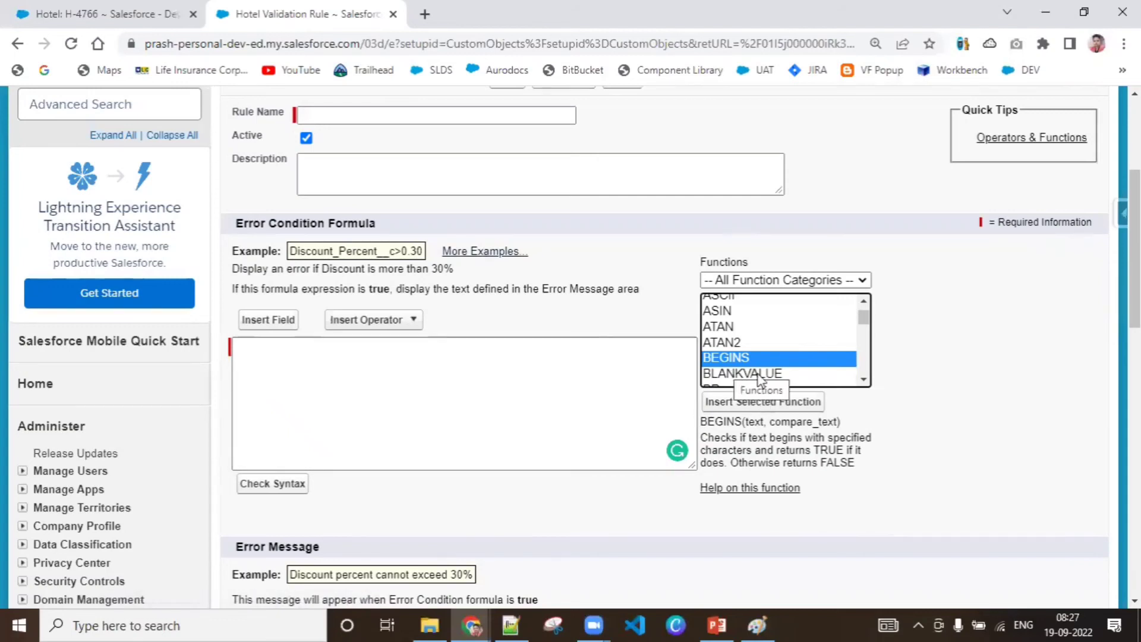
click(761, 400)
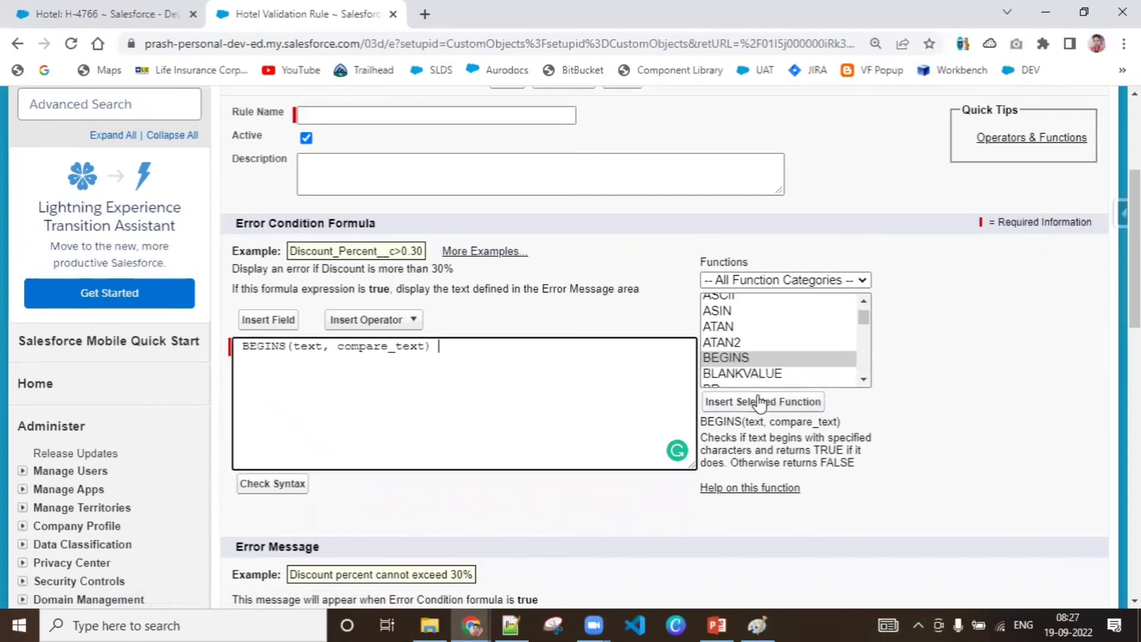
click(244, 338)
key(Return)
key(Return)
key(Return)
key(Return)
key(Return)
key(Return)
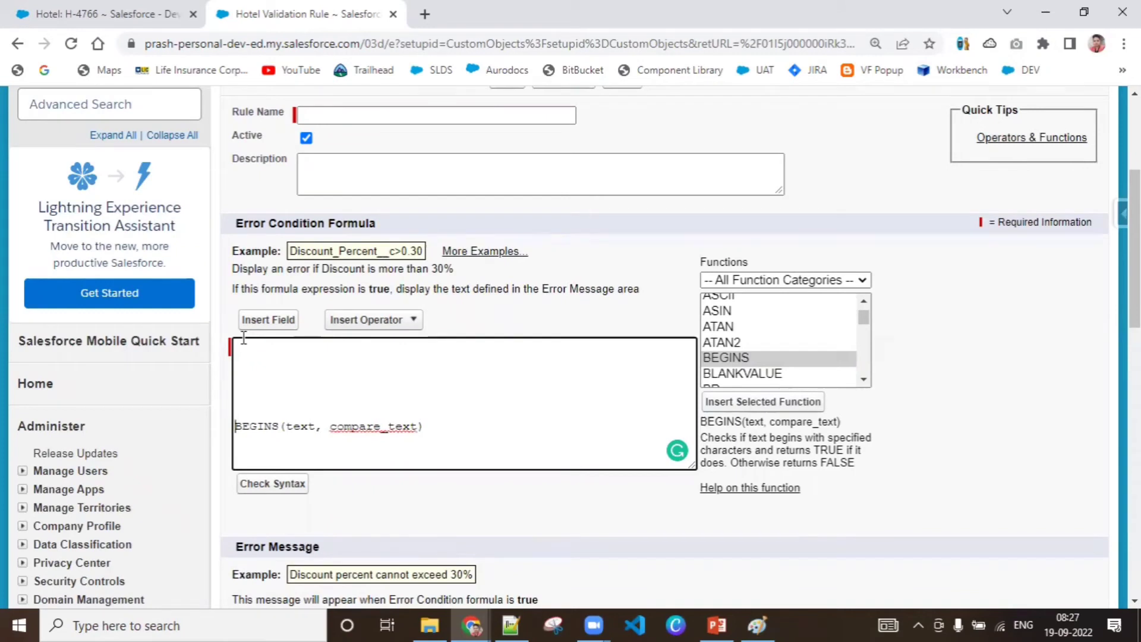
Place the cursor on the formula's first line, select the IF function and read its syntax and description
key(Up)
key(Up)
key(Up)
key(Up)
key(Up)
key(Up)
click(707, 324)
key(i)
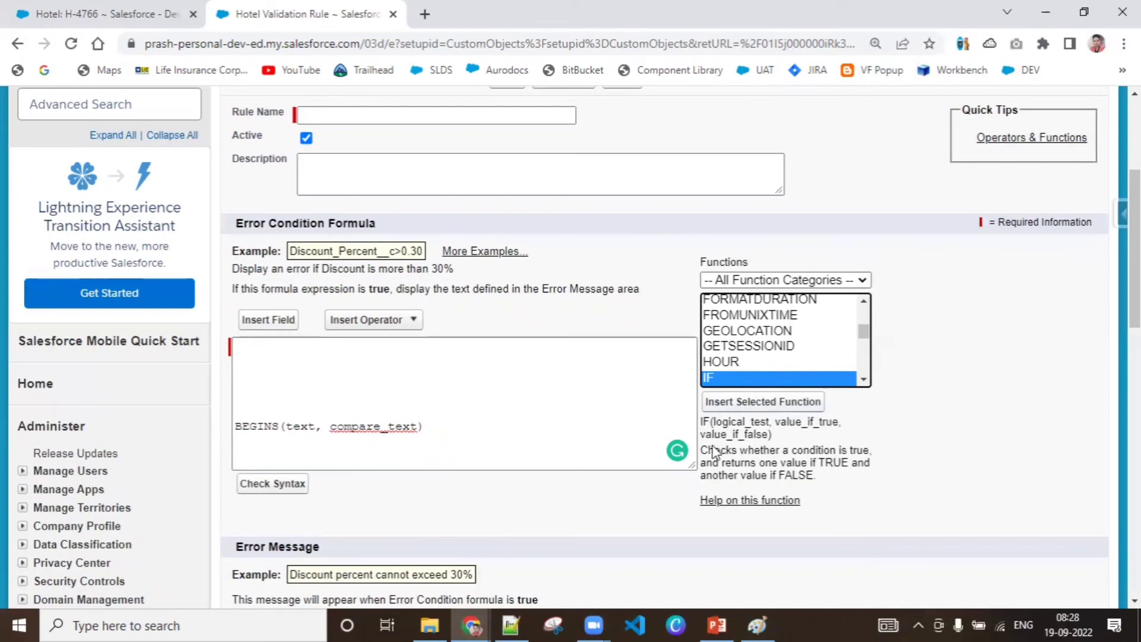
drag(713, 423, 769, 420)
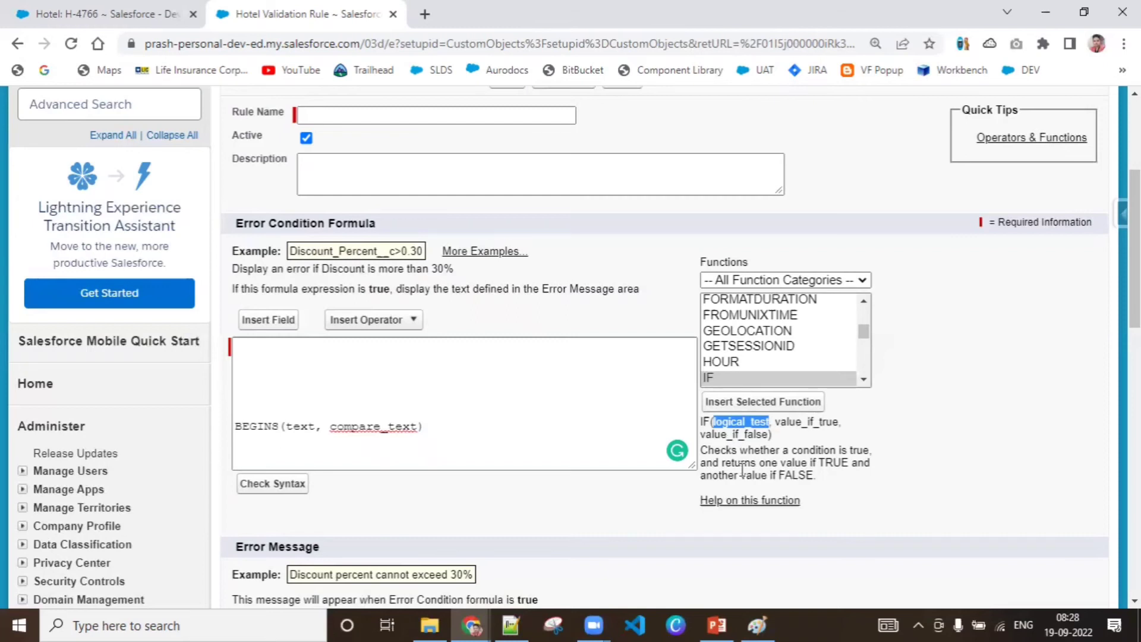
mouse_move(701, 460)
mouse_down()
mouse_move(832, 454)
mouse_move(885, 467)
mouse_up()
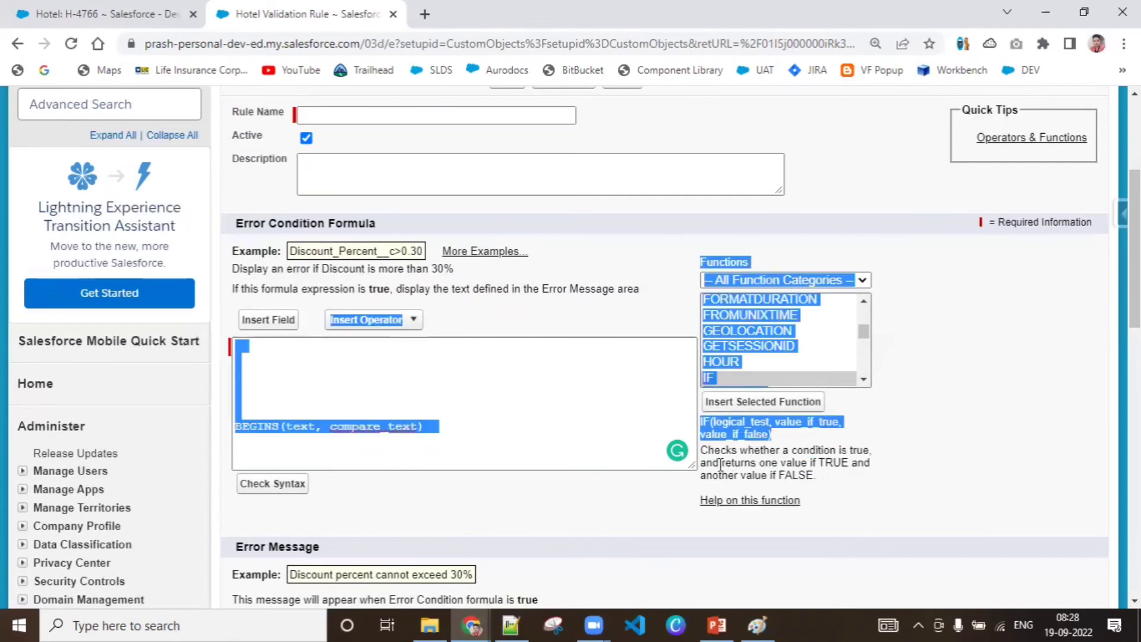
mouse_move(721, 463)
mouse_down()
mouse_move(832, 467)
mouse_move(866, 482)
mouse_up()
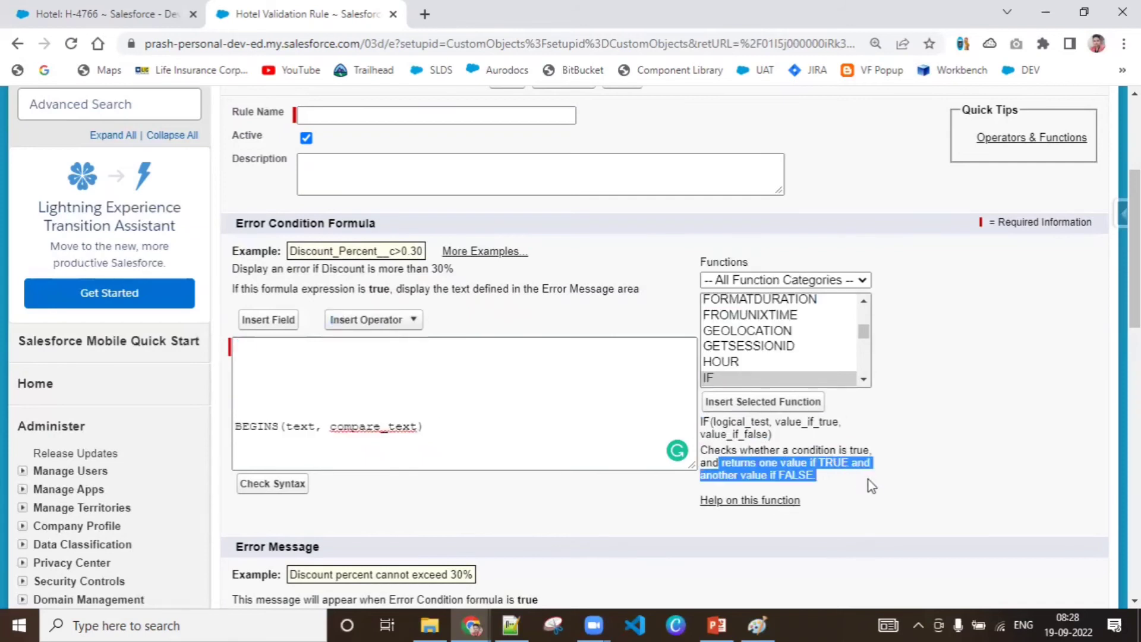
click(870, 483)
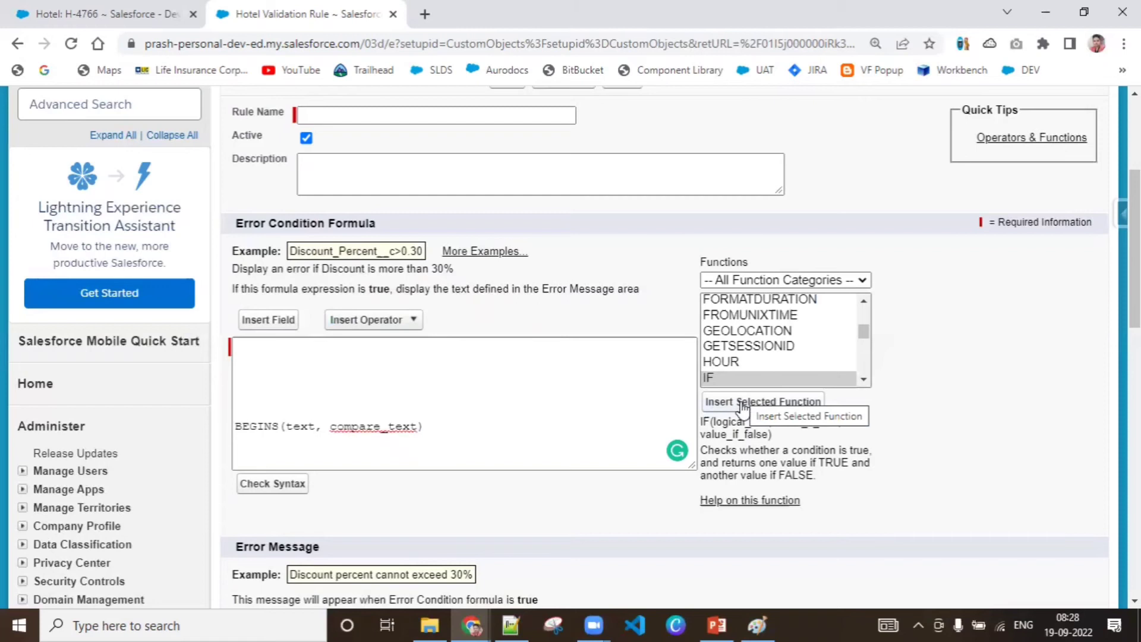
Insert the IF function on the formula's first line and remove the space in front of it
click(736, 364)
click(734, 378)
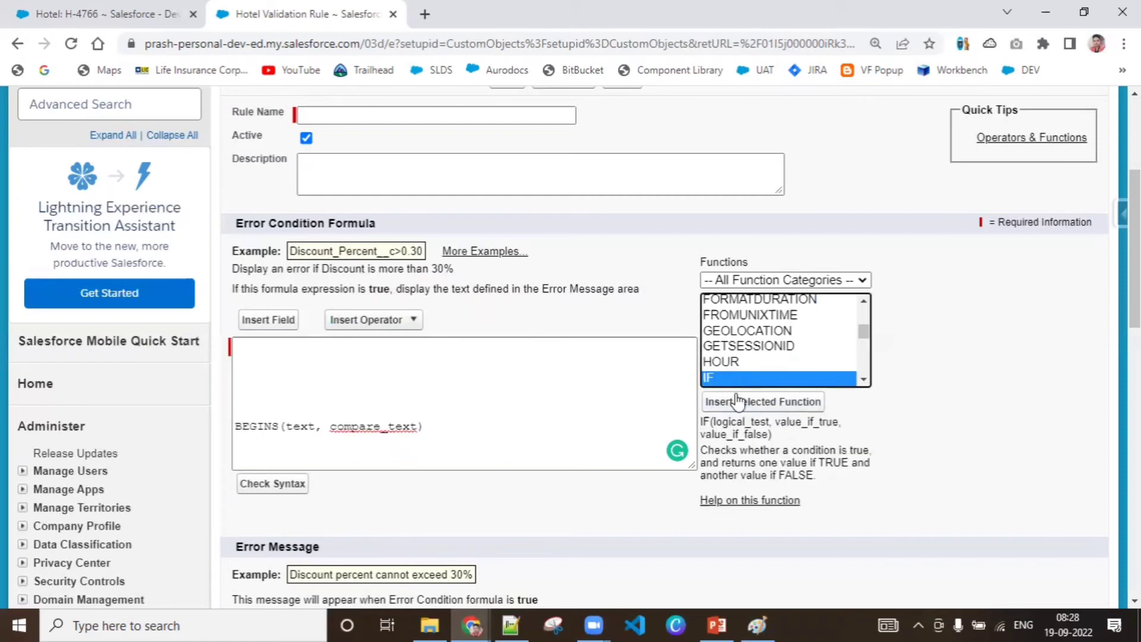
click(737, 400)
click(243, 345)
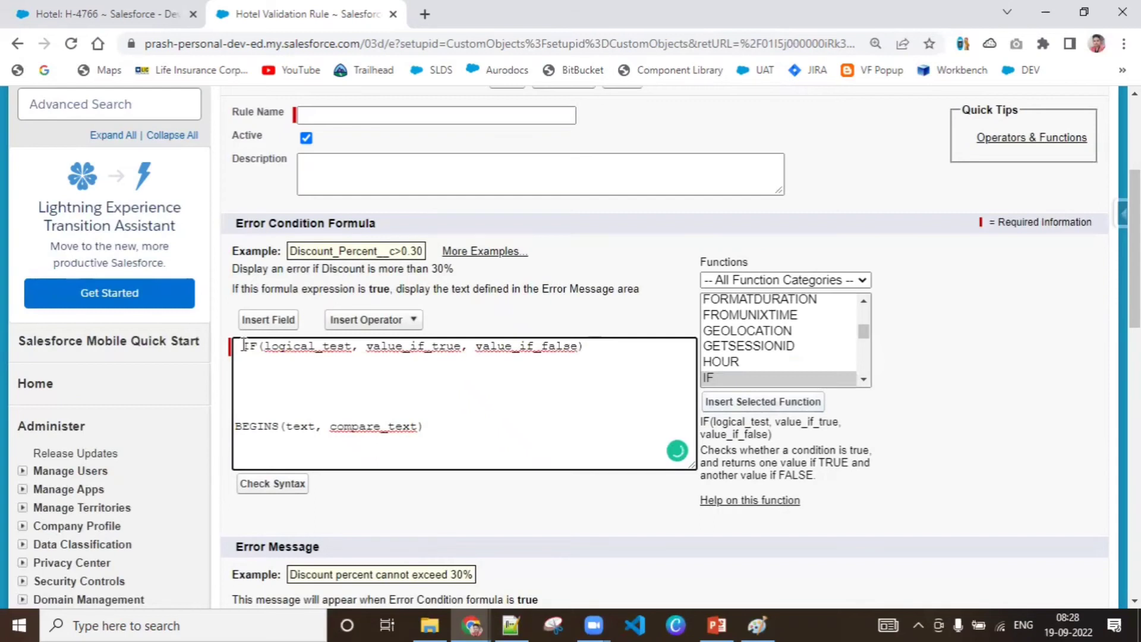
key(BackSpace)
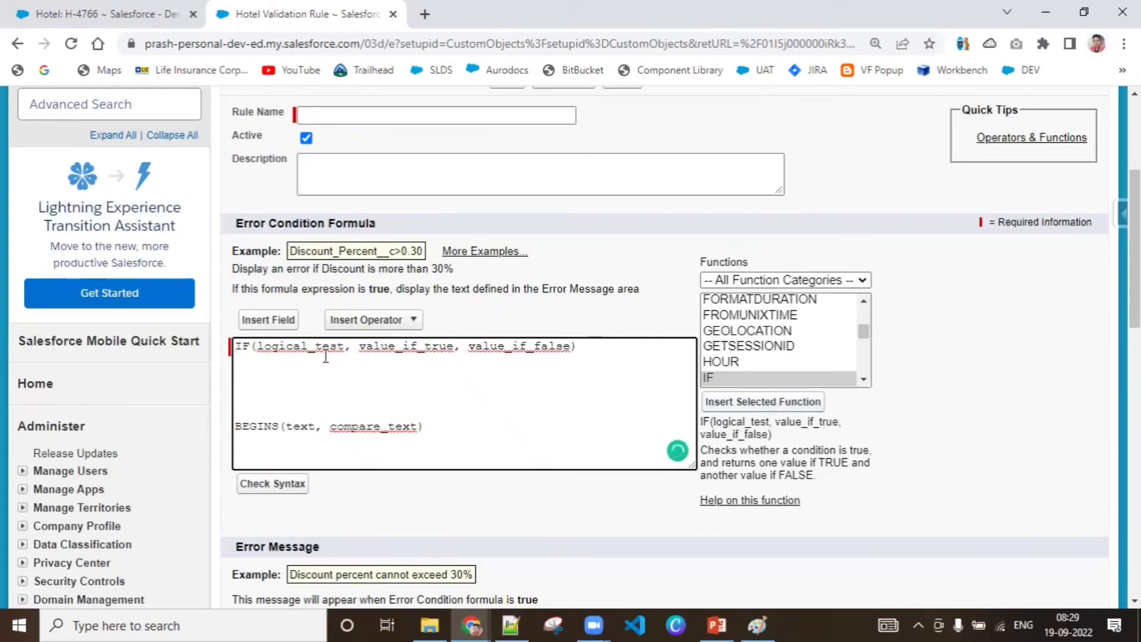
Compare IF's logical_test argument with the BEGINS function and reread the BEGINS description in the functions list
drag(343, 351, 258, 344)
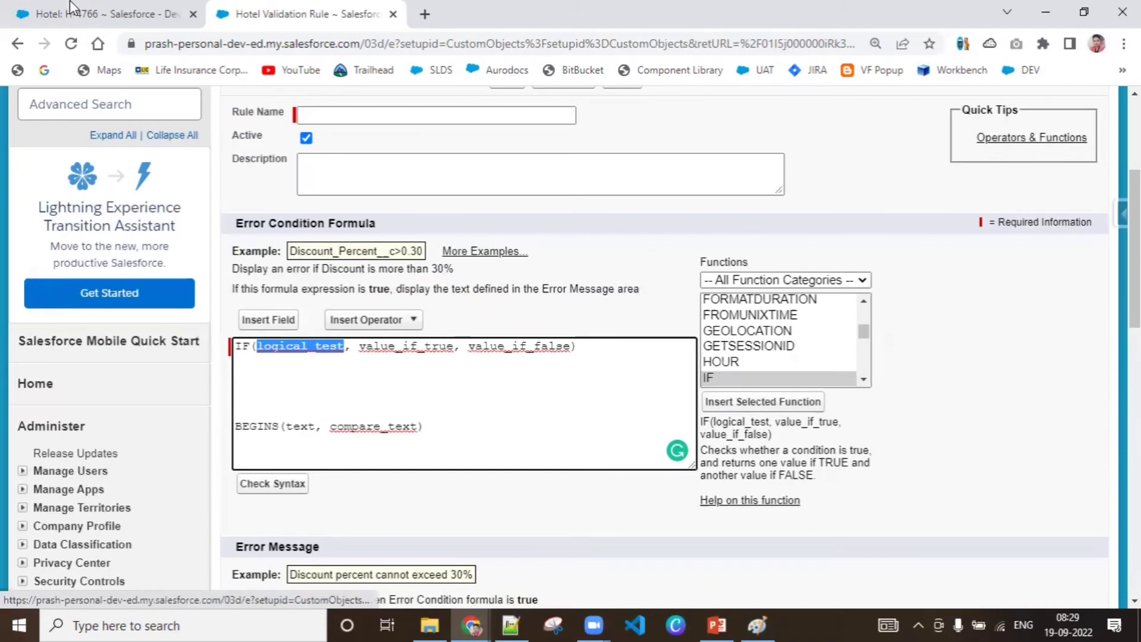
mouse_move(71, 8)
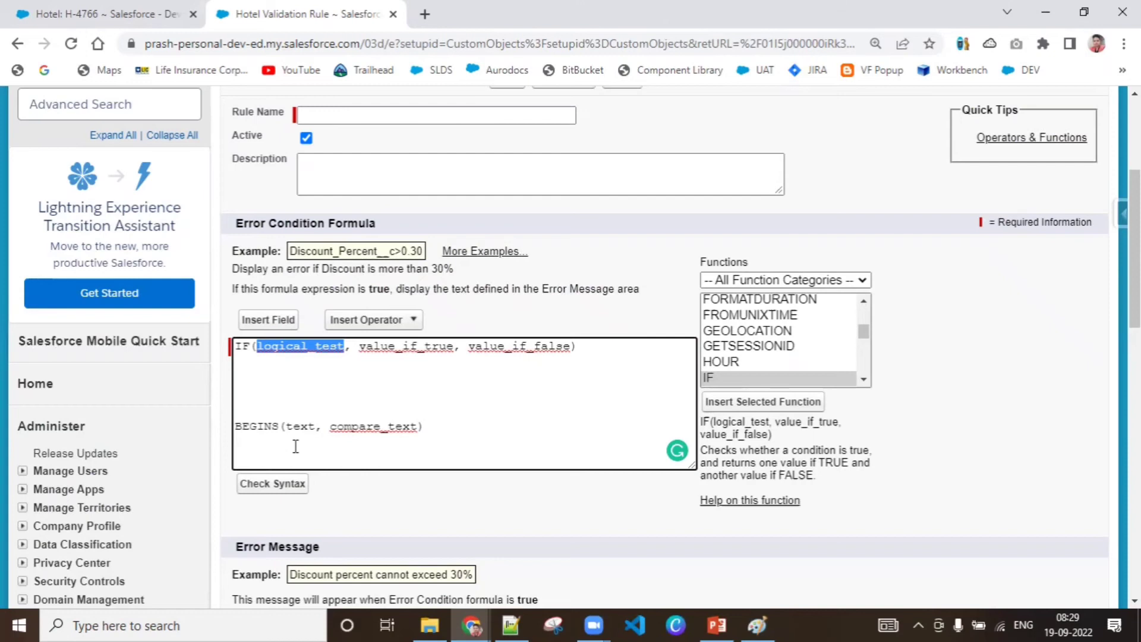
click(257, 433)
double_click(256, 432)
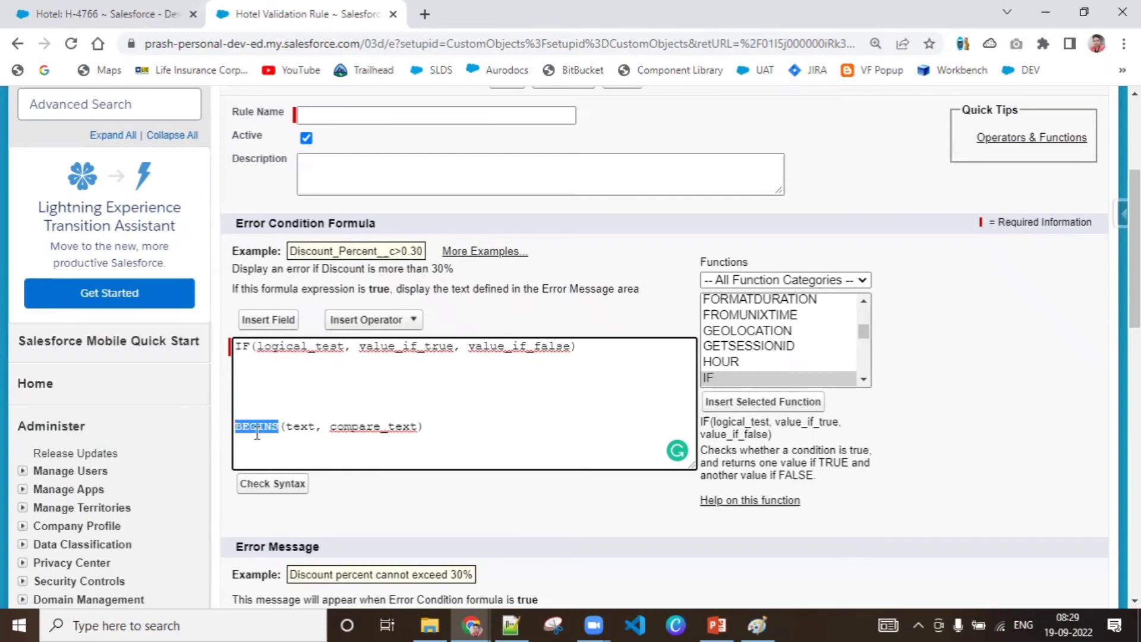
click(775, 331)
key(b)
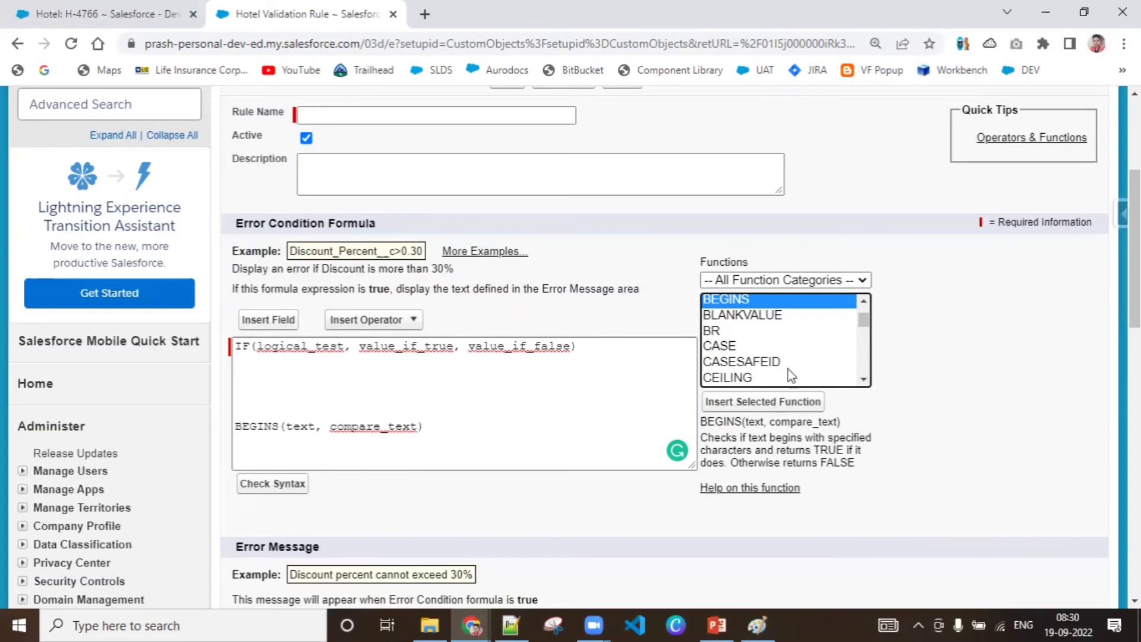
Open the My First Hotel record for editing
click(80, 8)
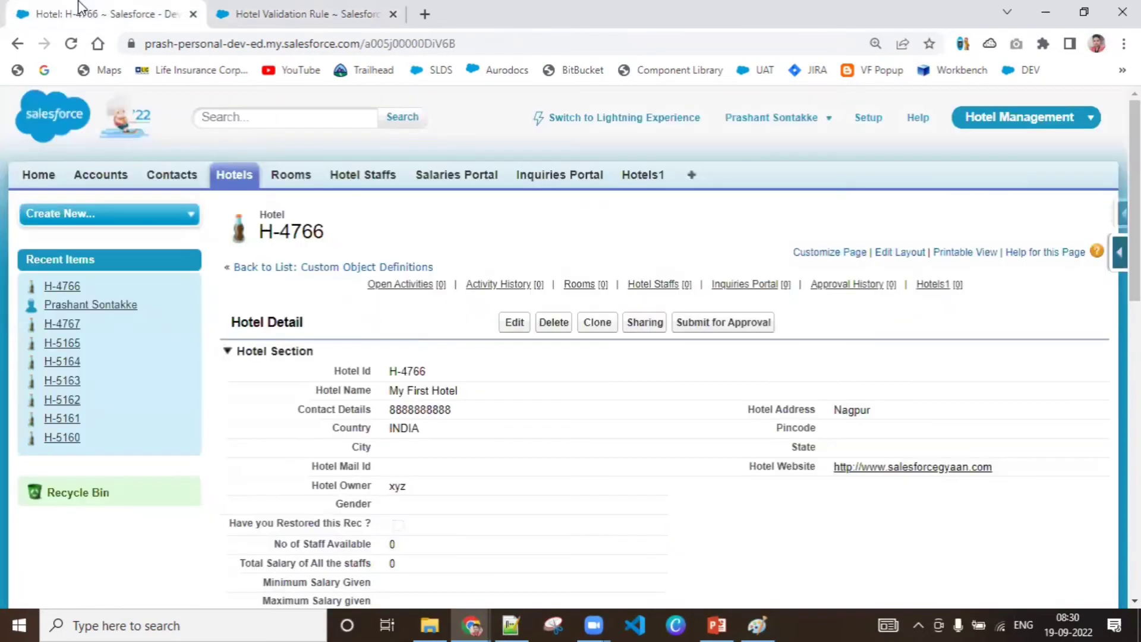
click(505, 326)
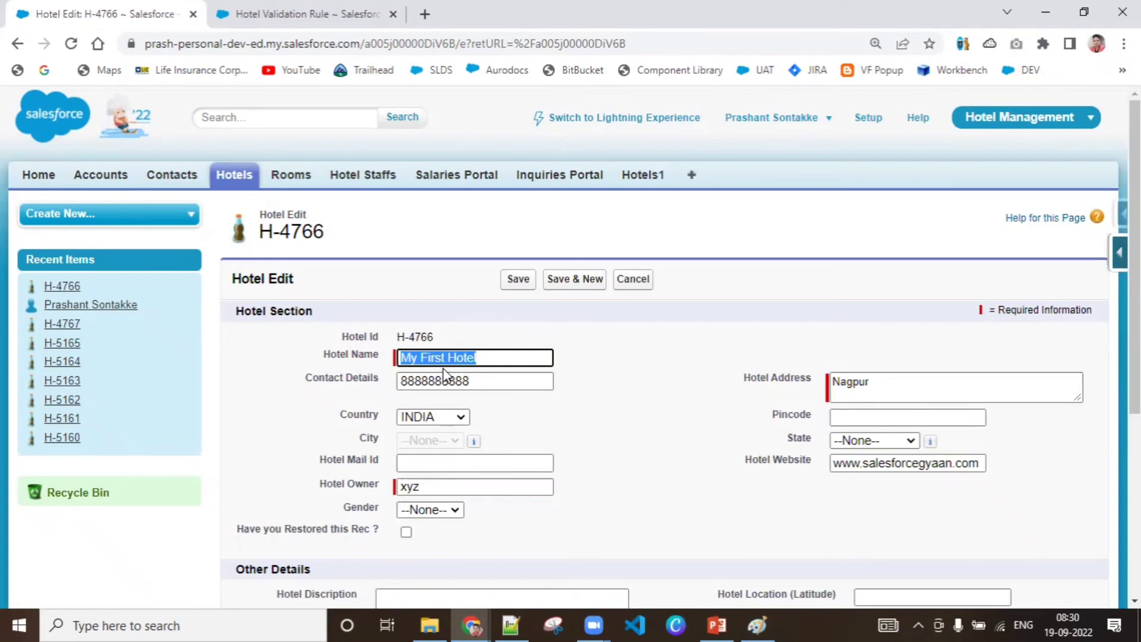
Replace the text argument of BEGINS in the validation rule formula with the Hotel Name field, without a space before the comma
click(298, 13)
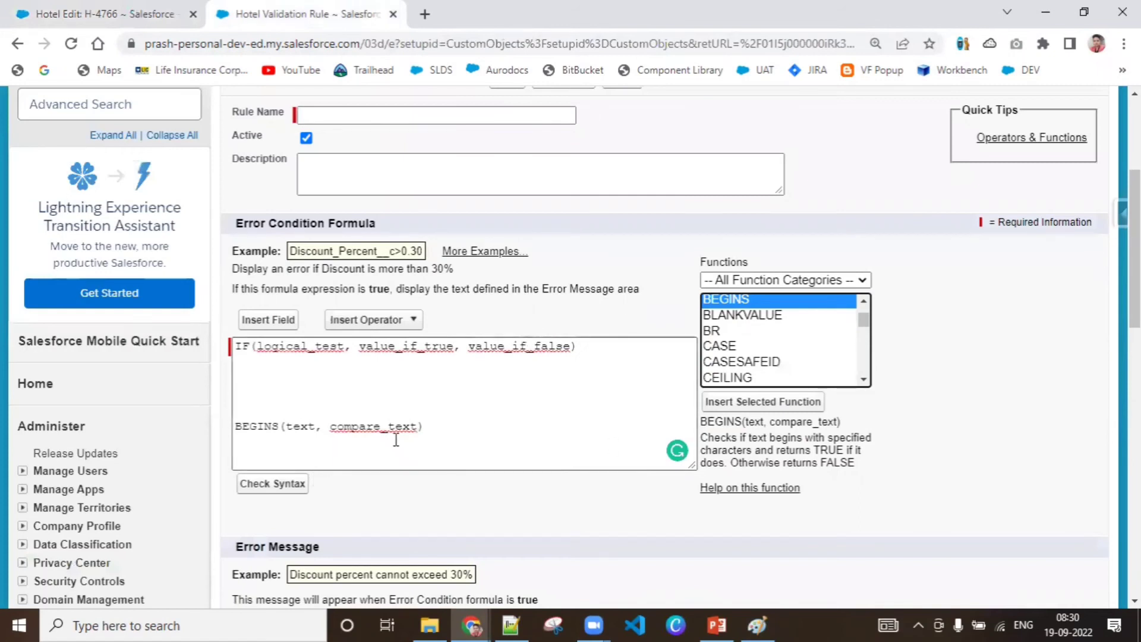
double_click(301, 427)
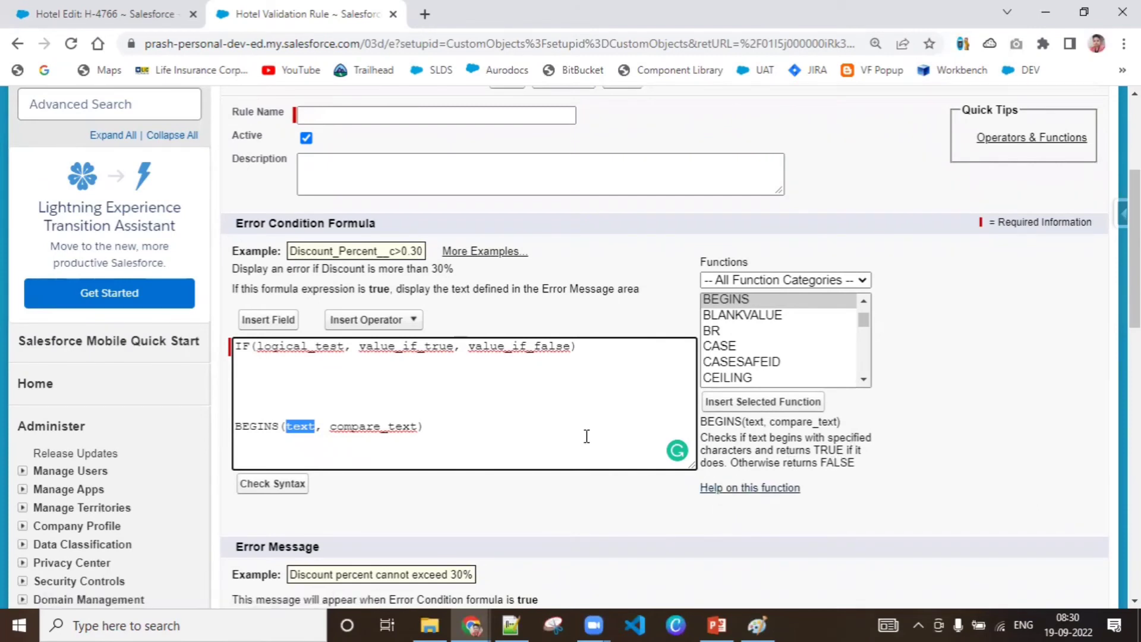
click(284, 324)
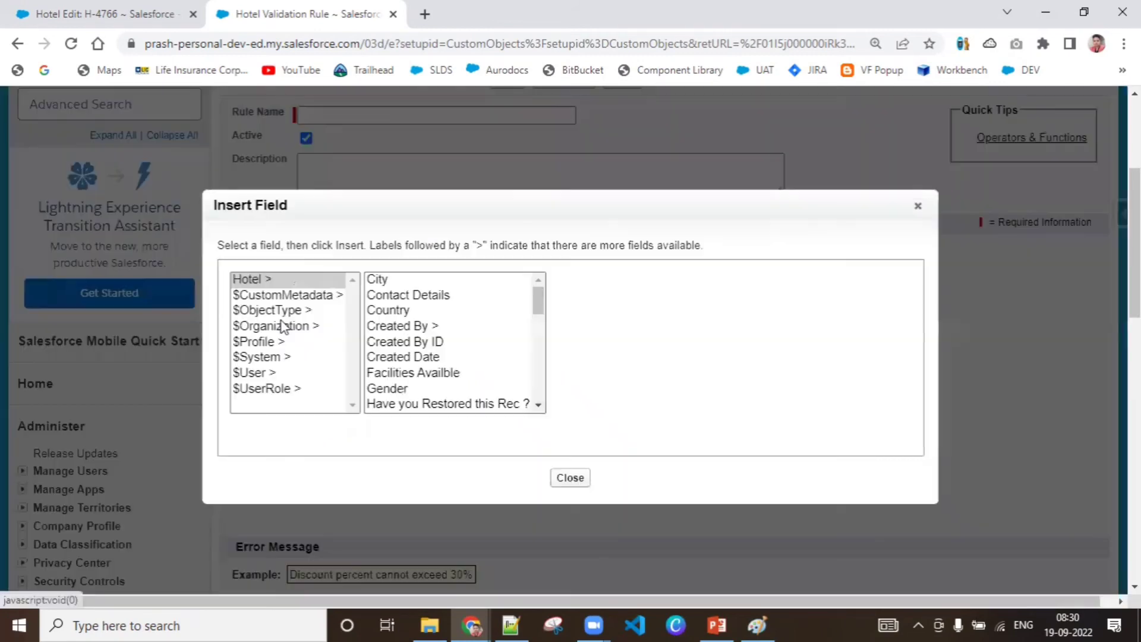
click(538, 404)
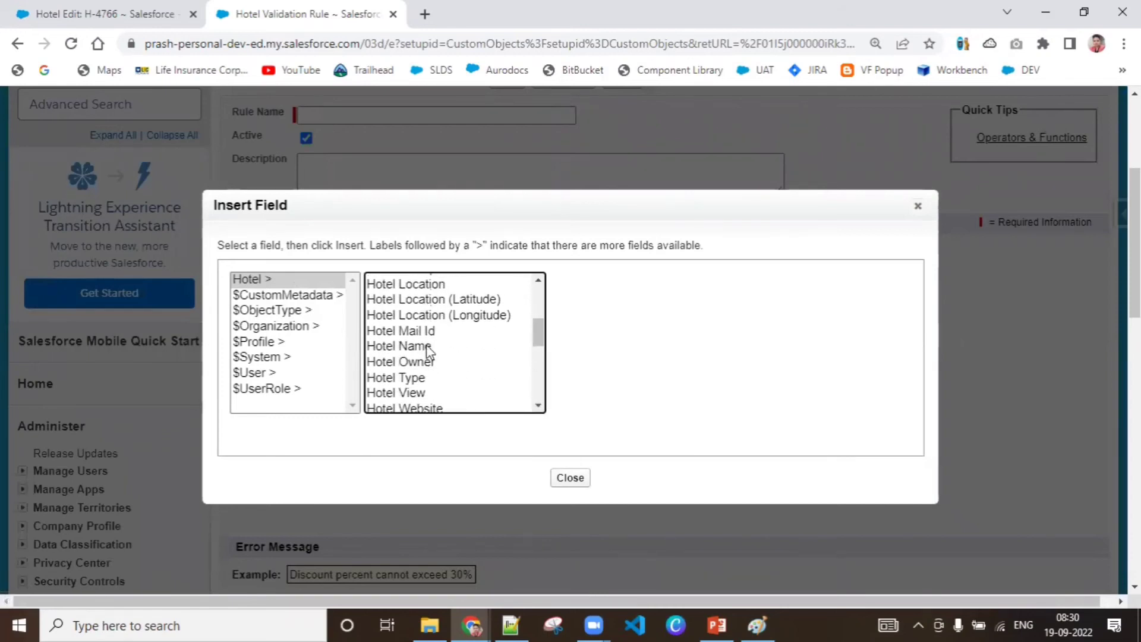
click(428, 347)
click(619, 380)
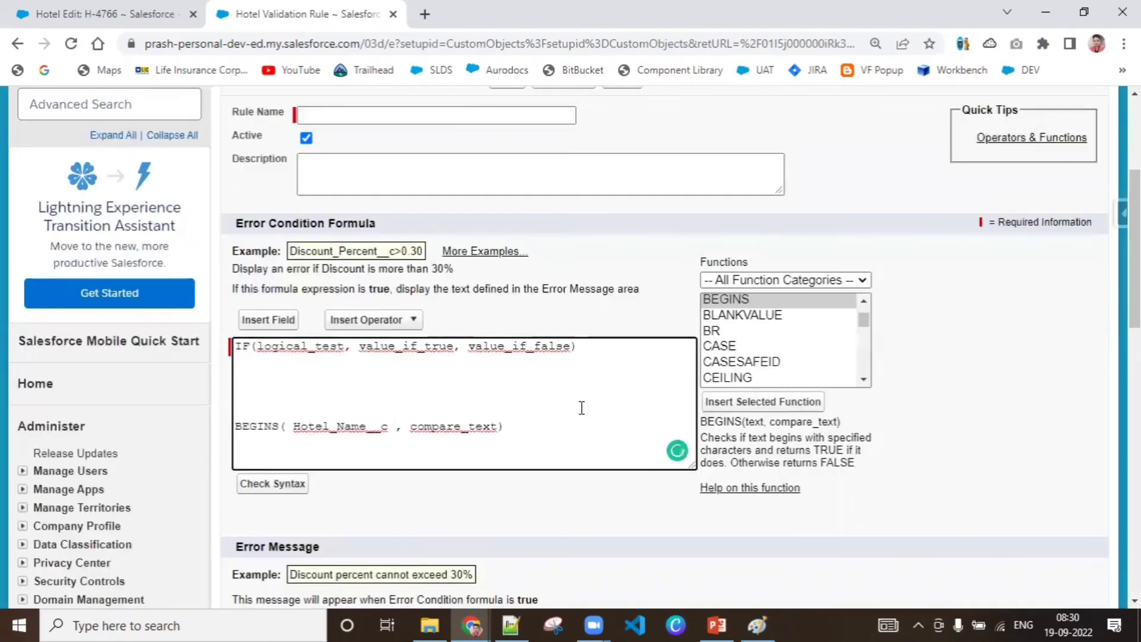
key(Delete)
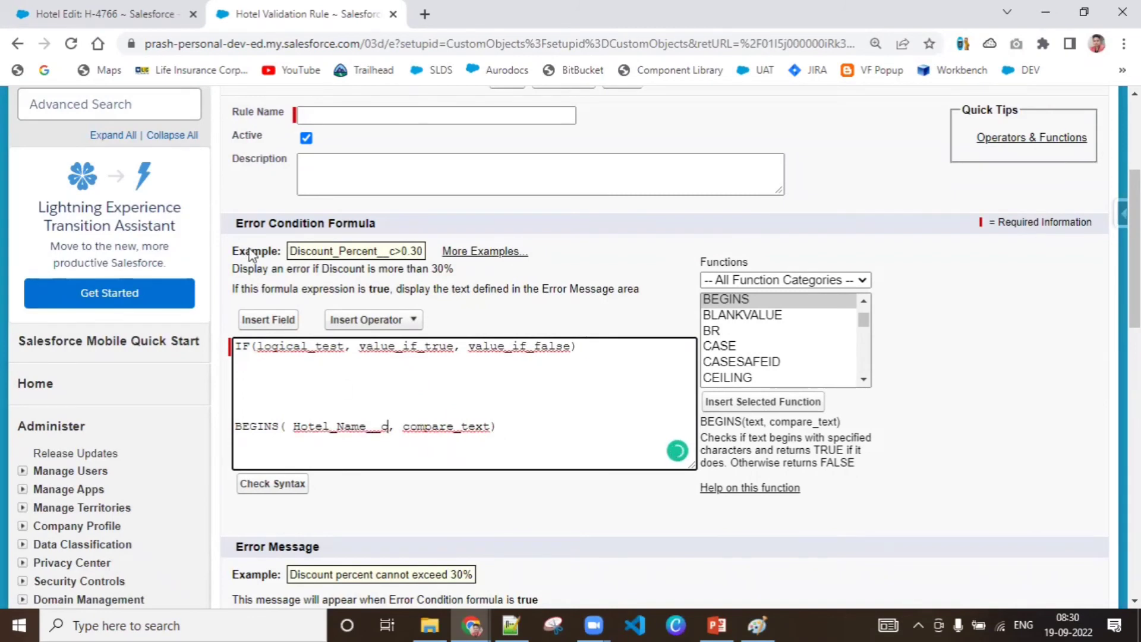
Check the Hotel Name on the hotel record, and set the compare_text argument of BEGINS to 'My'
click(104, 14)
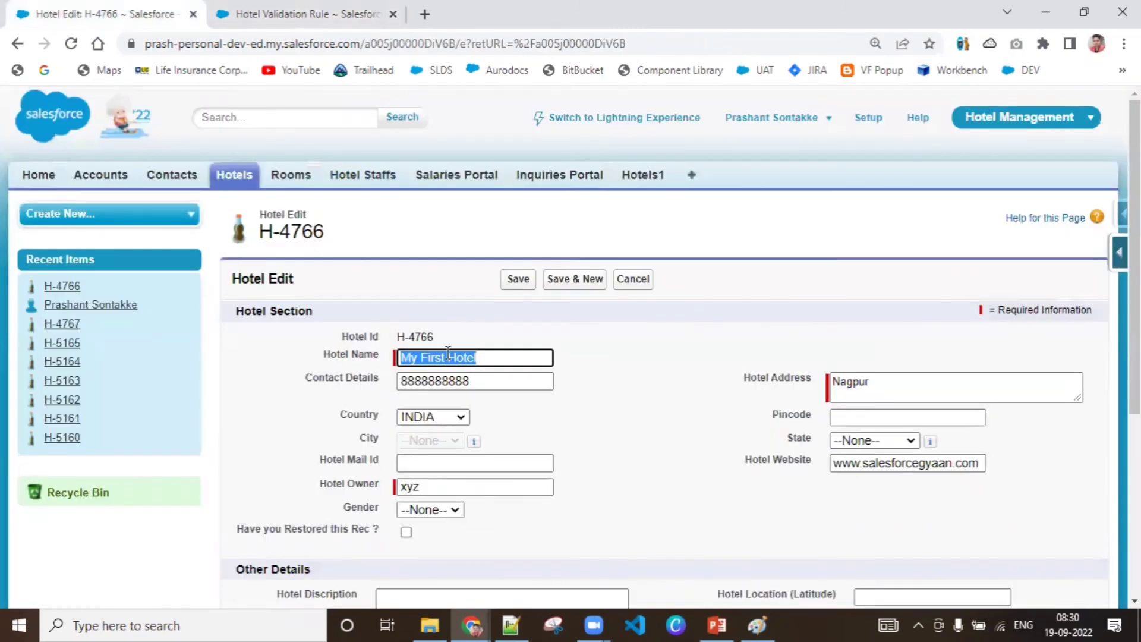
click(275, 11)
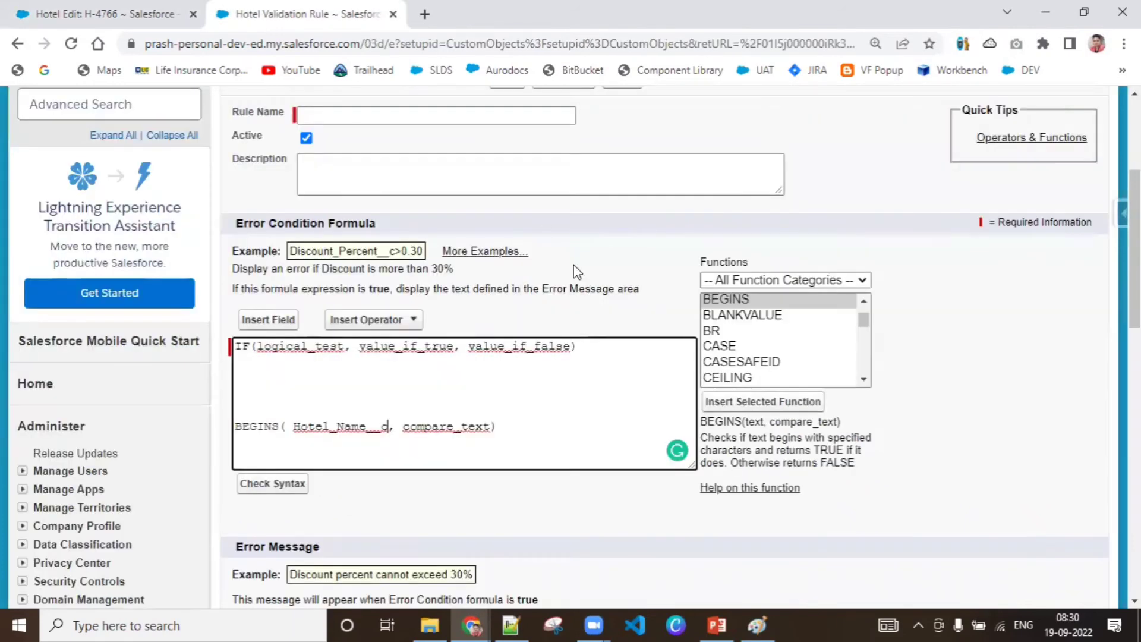
double_click(473, 427)
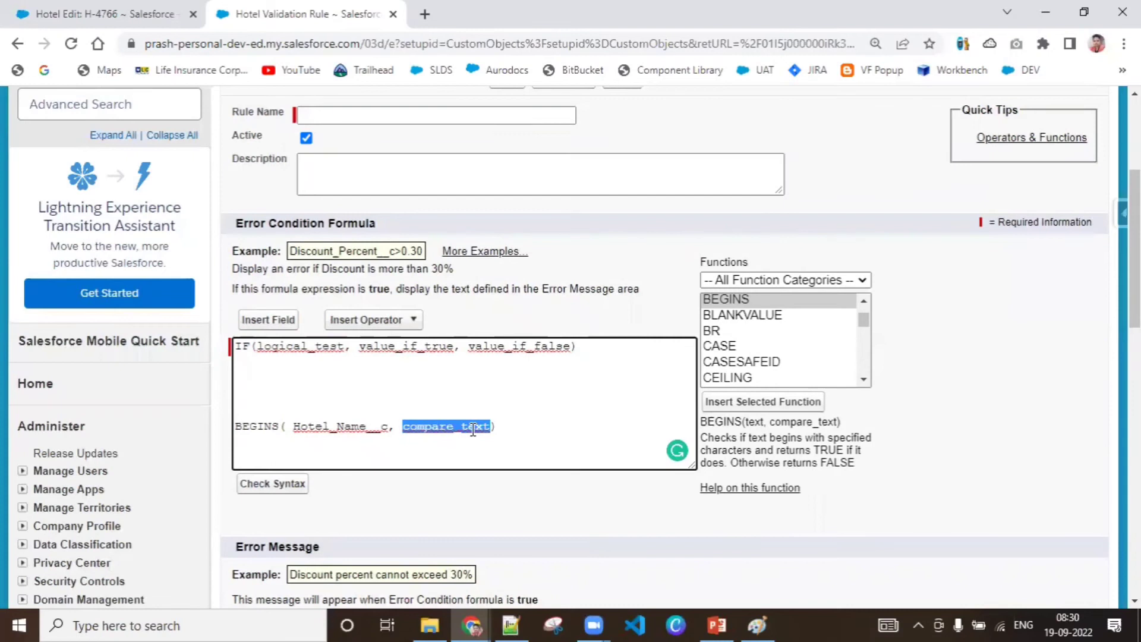
text(')
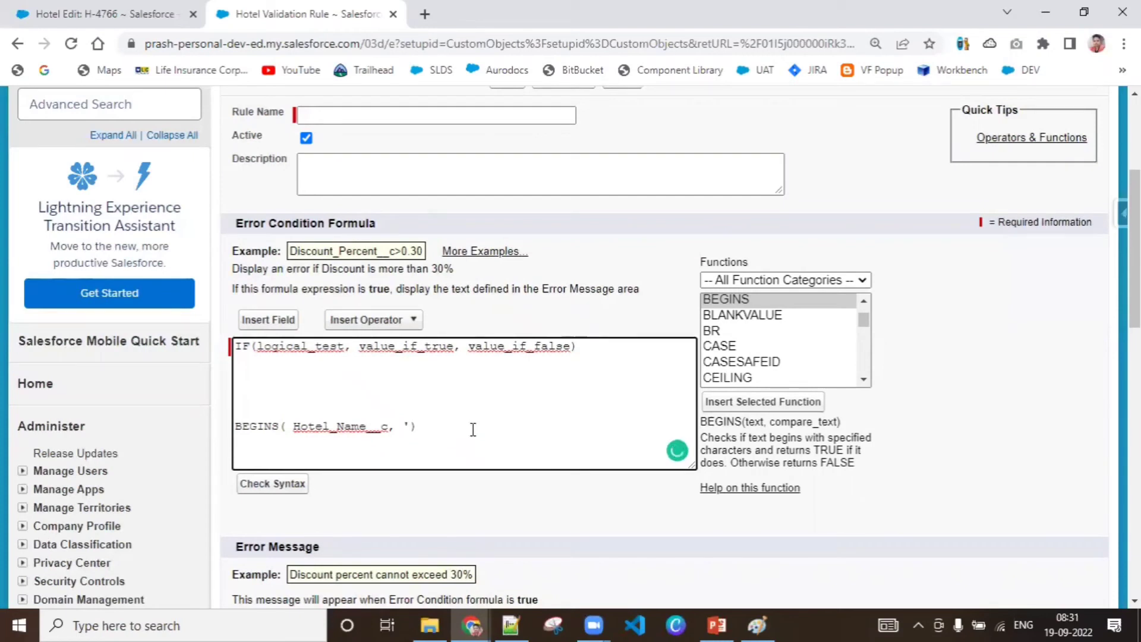
text(My')
Move the whole BEGINS expression into the IF function in place of its logical_test argument
drag(463, 433, 234, 439)
key(ctrl+c)
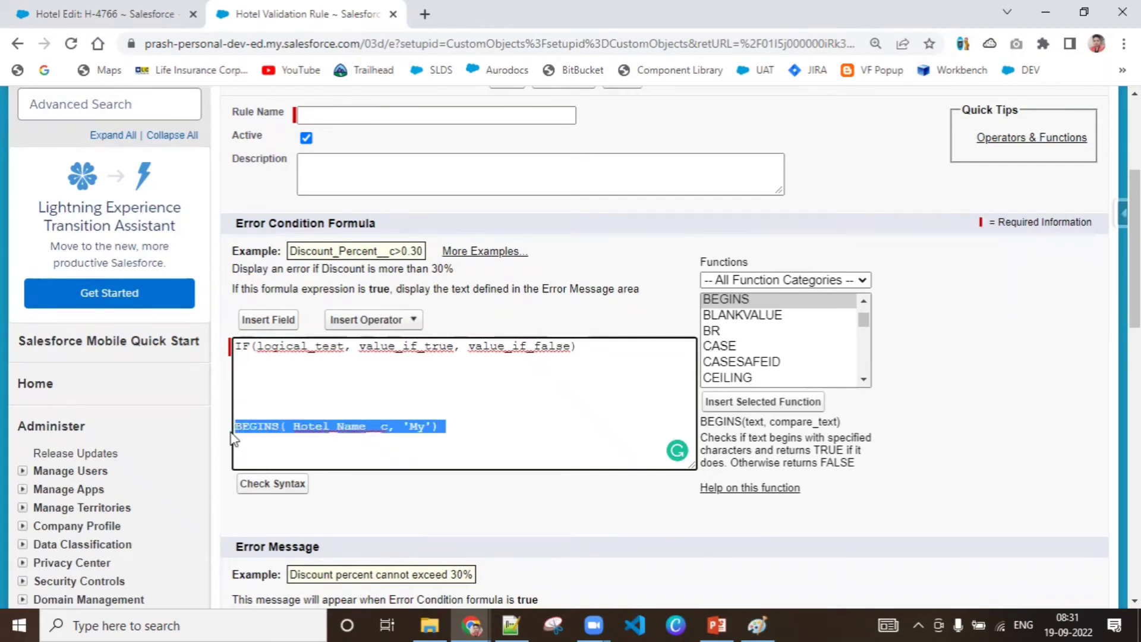
key(BackSpace)
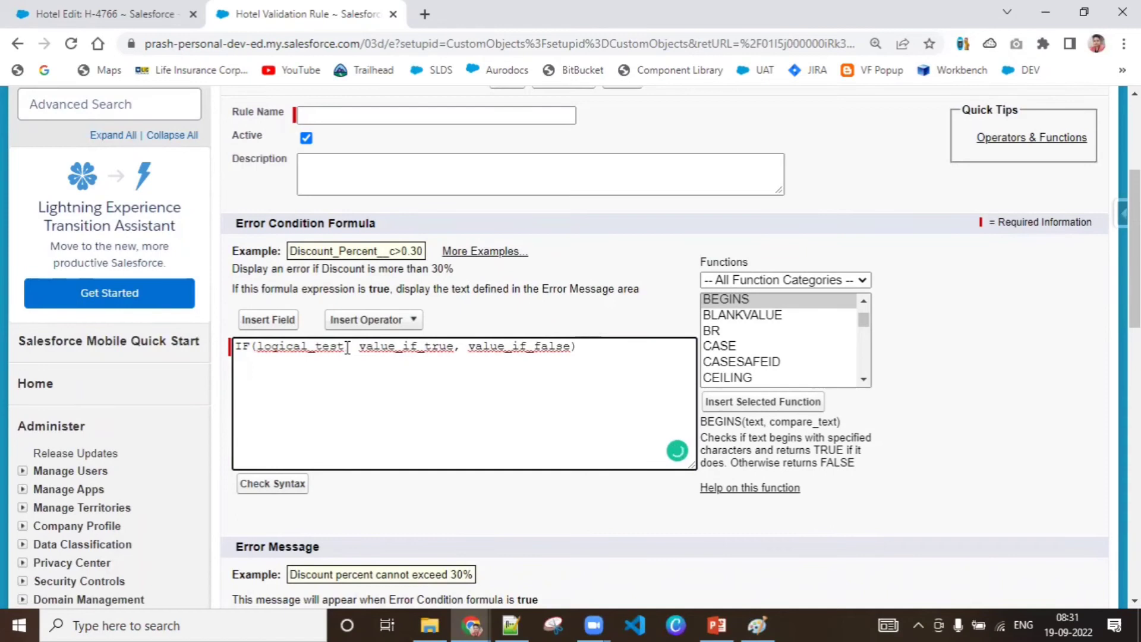
drag(345, 347, 260, 351)
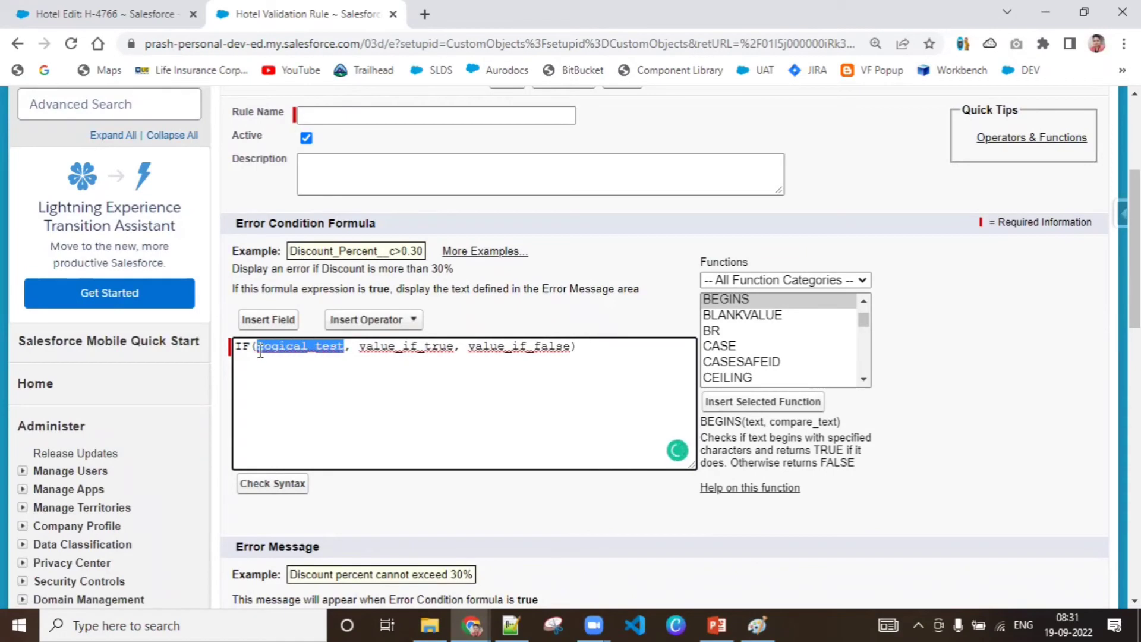
key(ctrl+v)
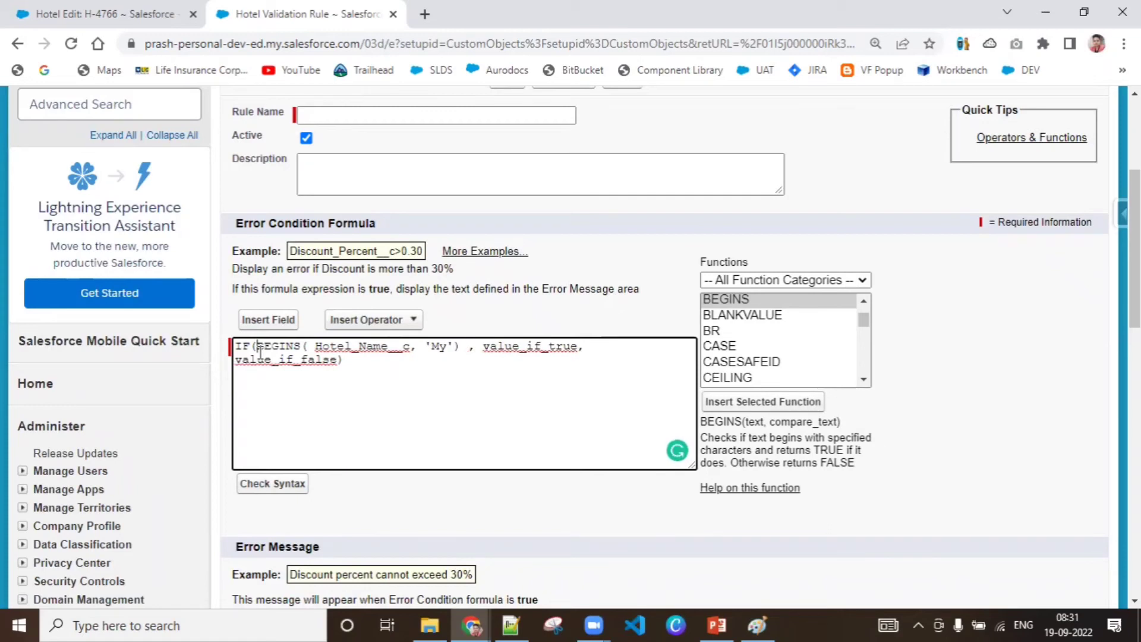
Set IF's value_if_true argument to TRUE and its value_if_false argument to FALSE
drag(257, 344, 462, 344)
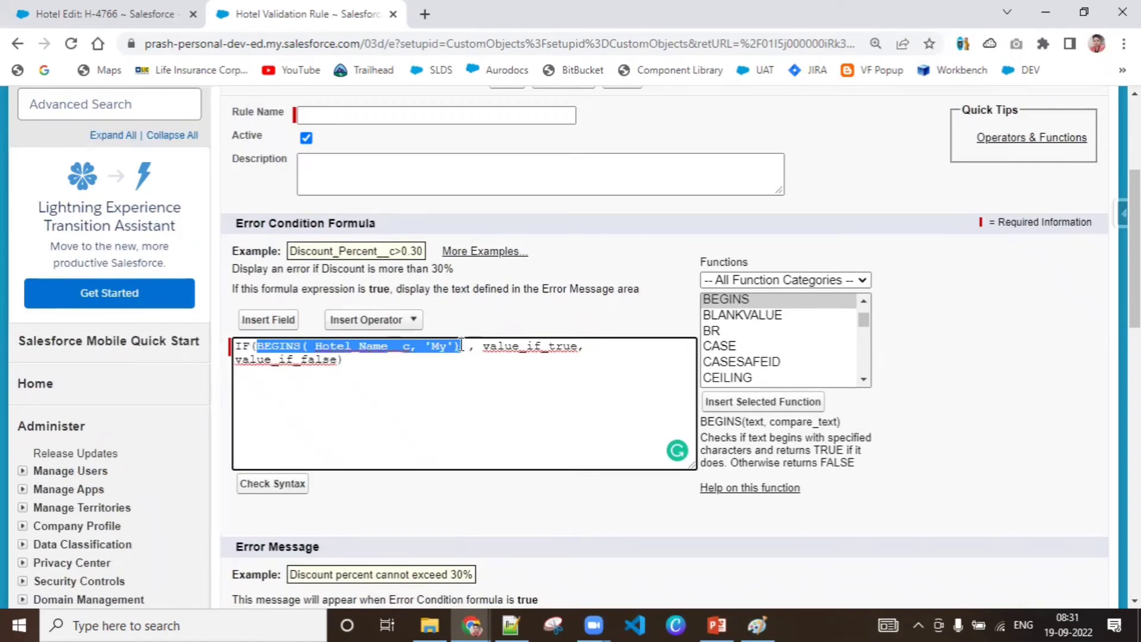
double_click(513, 356)
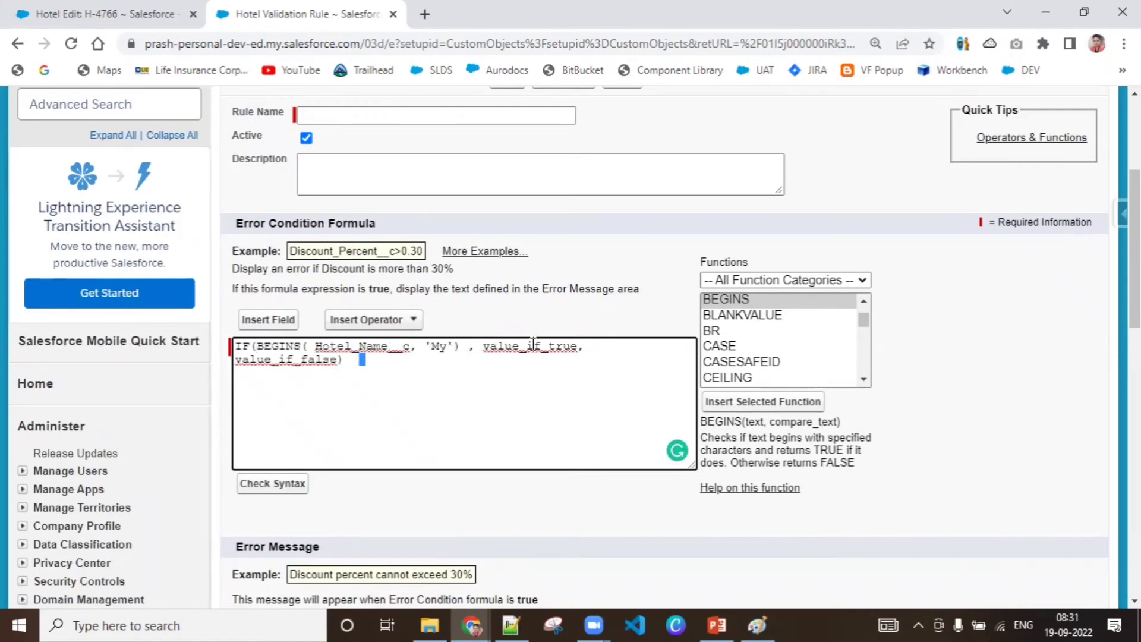
double_click(533, 345)
text(TRUE)
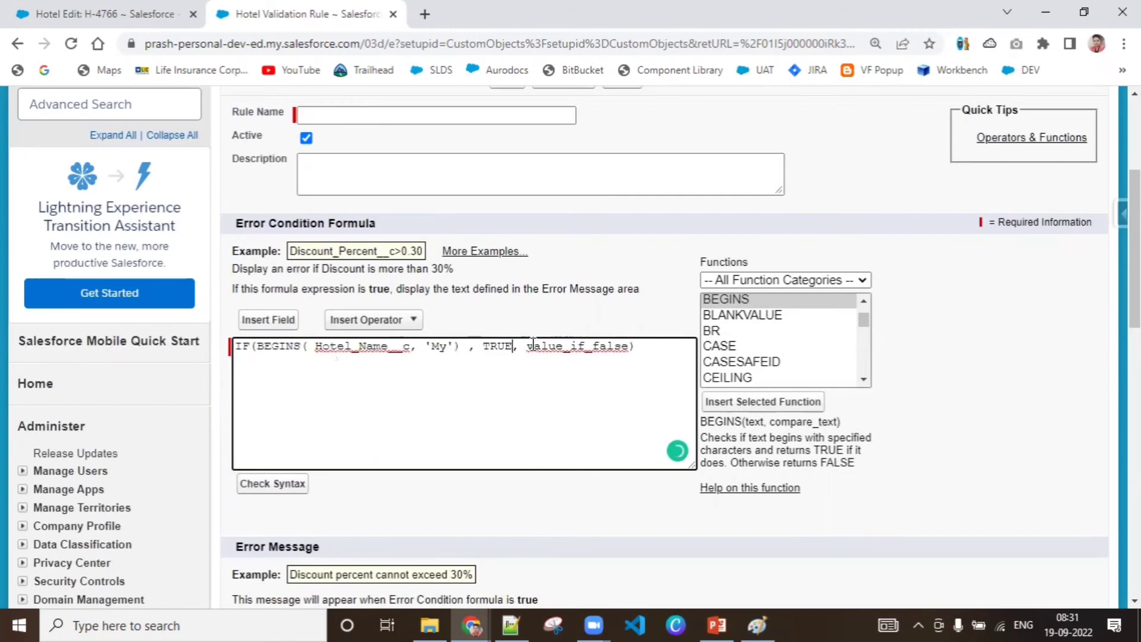
double_click(562, 345)
text(F)
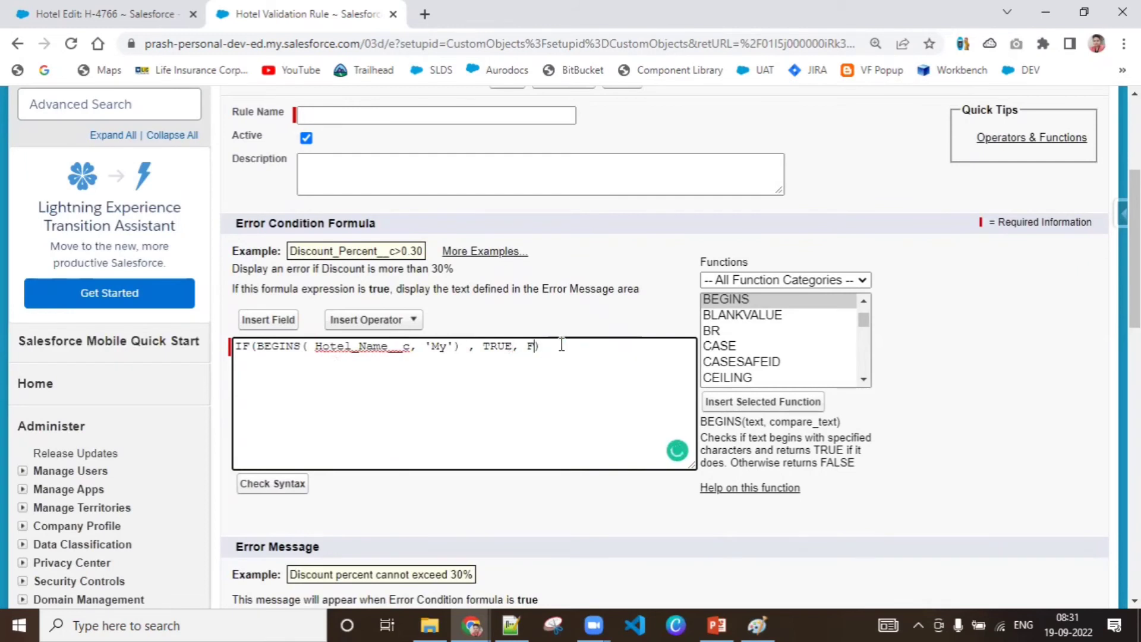
text(ALSE)
Enter the error message "Hotel Name should not start with word My"
scroll(1134, 250, down, 1)
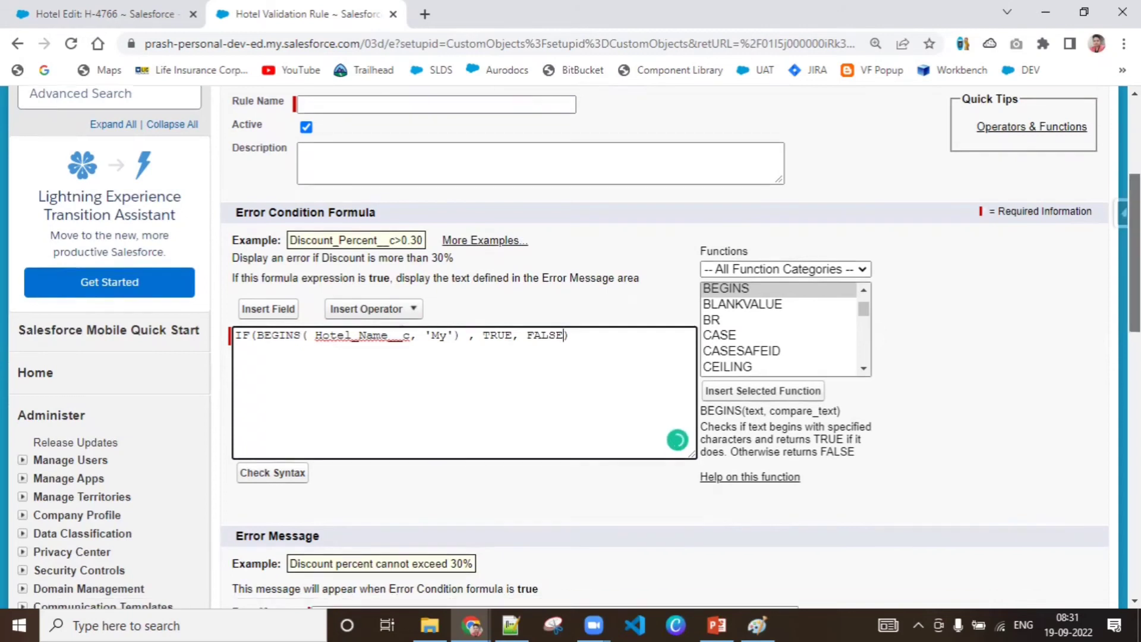
scroll(653, 356, down, 3)
key(Tab)
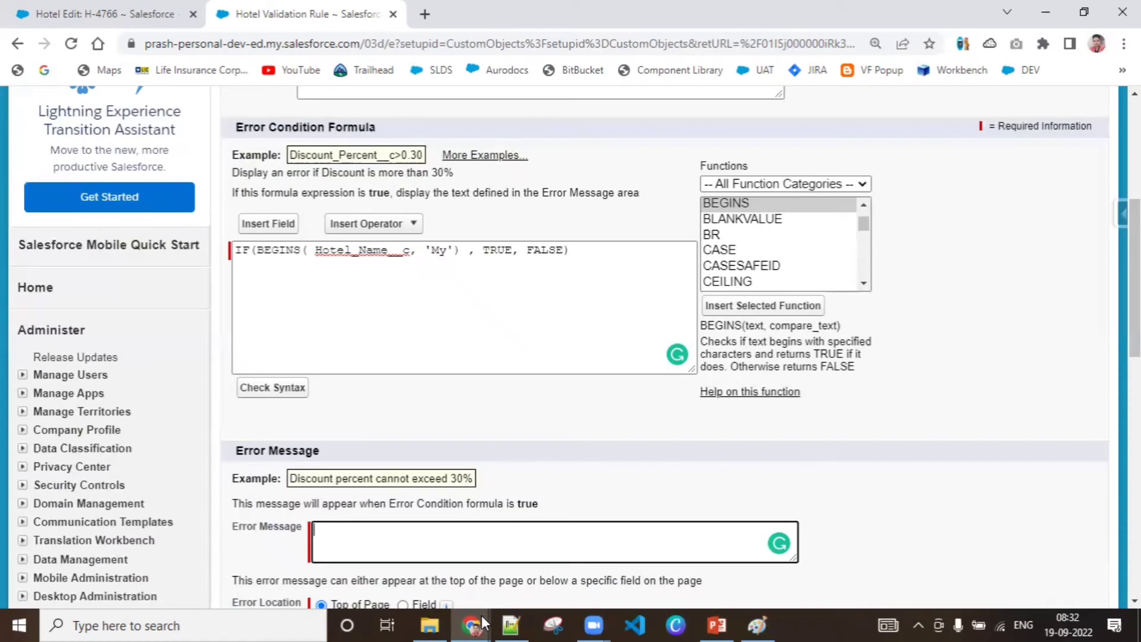
text(Text should not sy)
key(BackSpace)
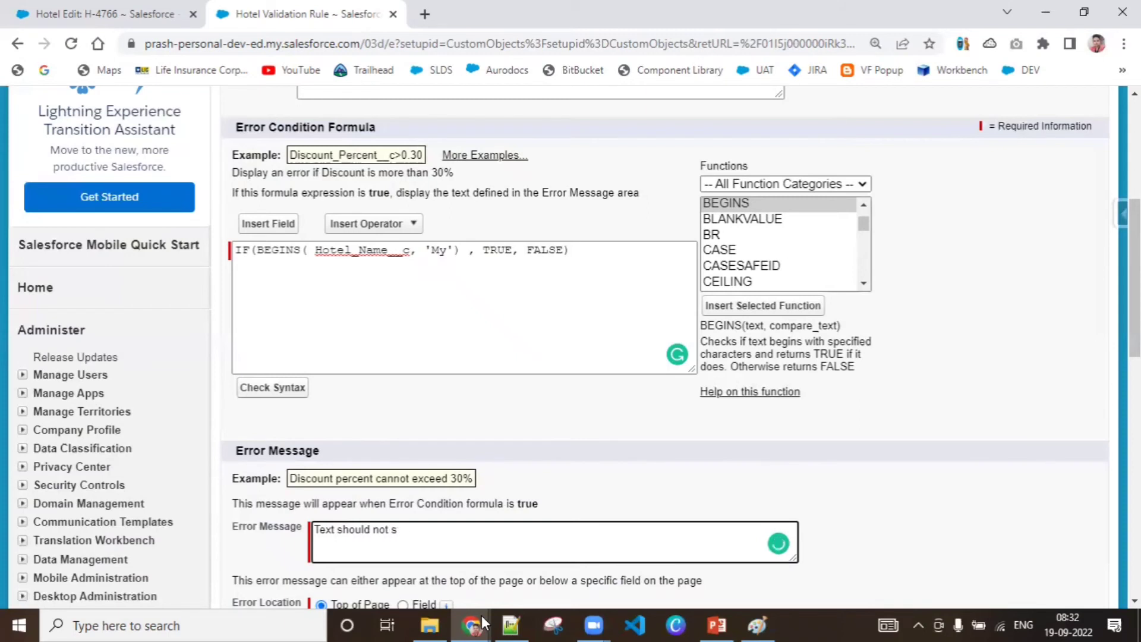
text(tar wit)
key(BackSpace)
key(BackSpace)
key(BackSpace)
key(BackSpace)
key(BackSpace)
key(BackSpace)
text(ar)
text(word My)
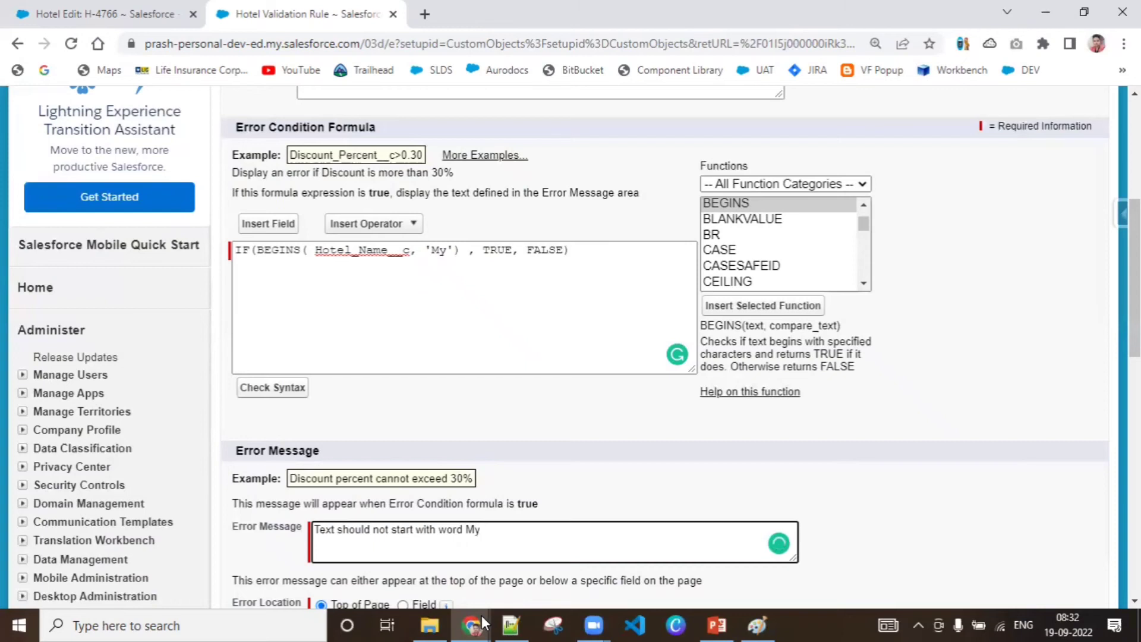
key(Home)
key(ctrl+shift+Right)
text(Hotel Name)
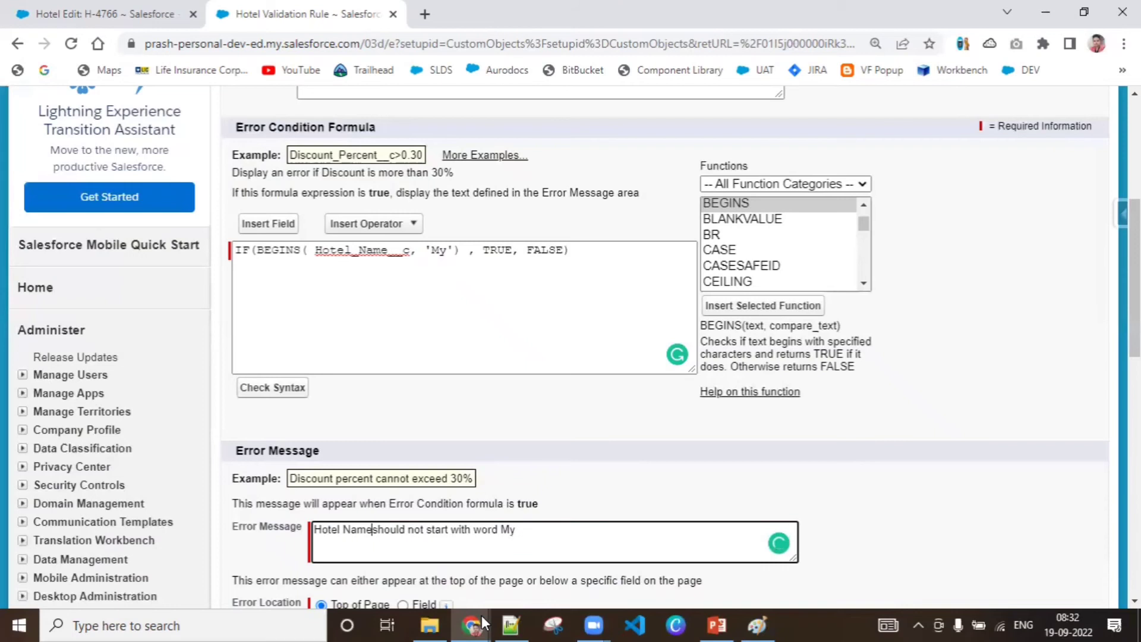
Set the error location to the Hotel Name field and try to save the validation rule
drag(1135, 297, 1135, 401)
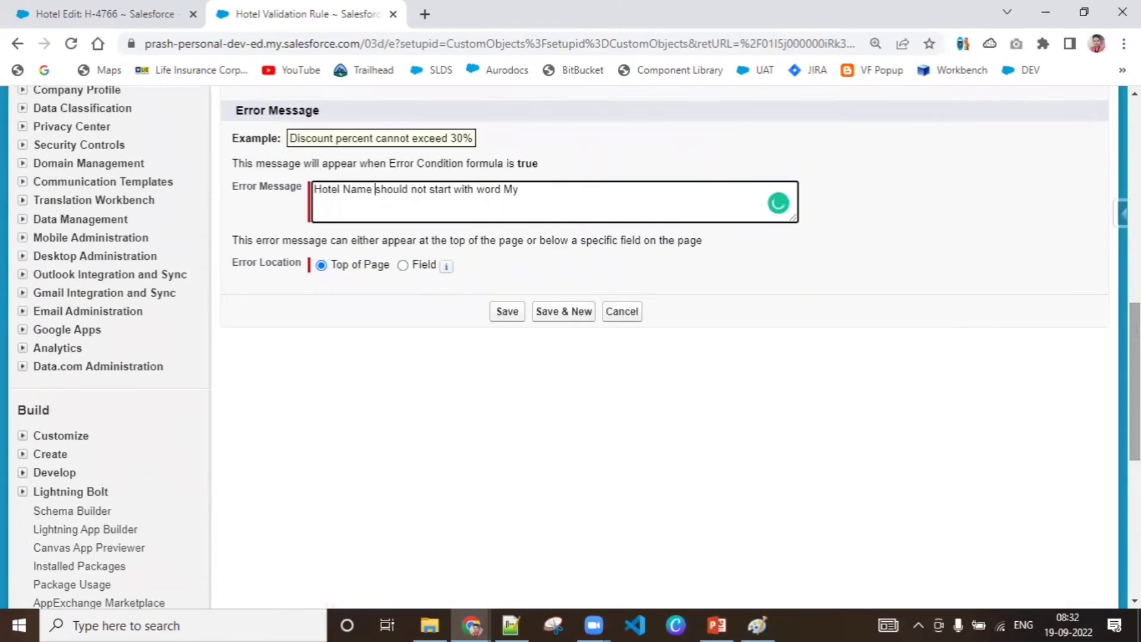
click(402, 266)
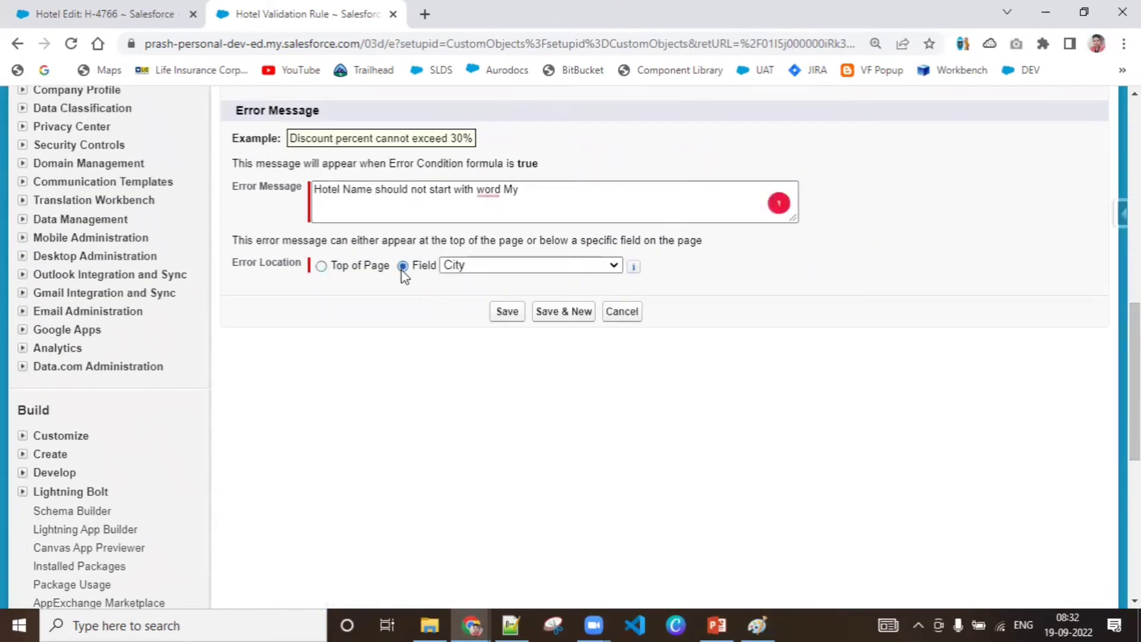
click(482, 265)
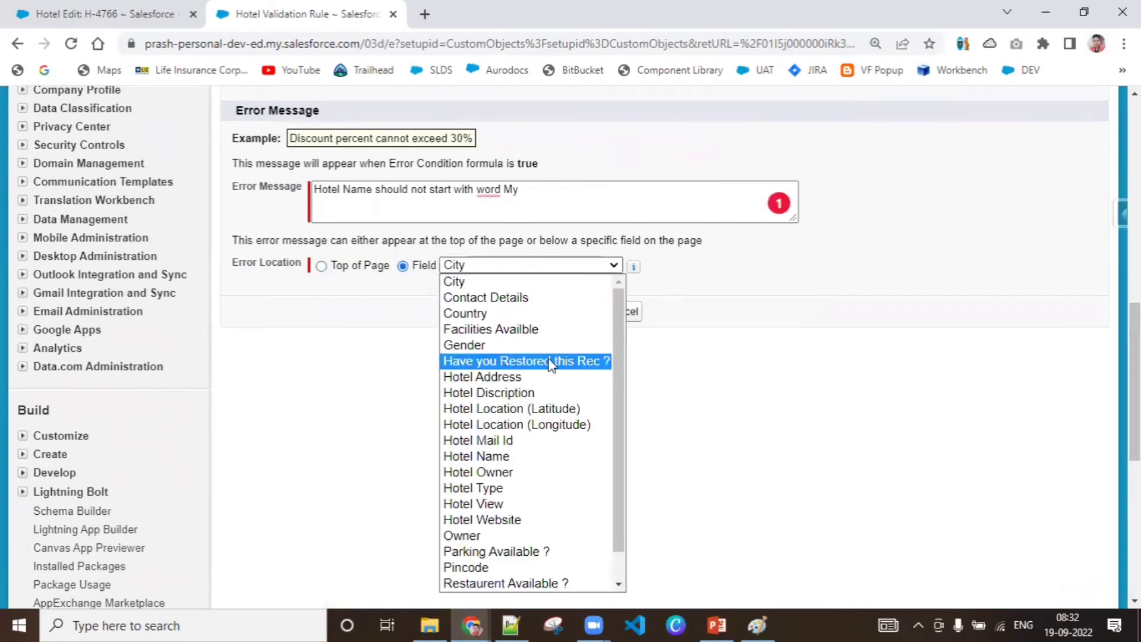
click(567, 455)
click(510, 311)
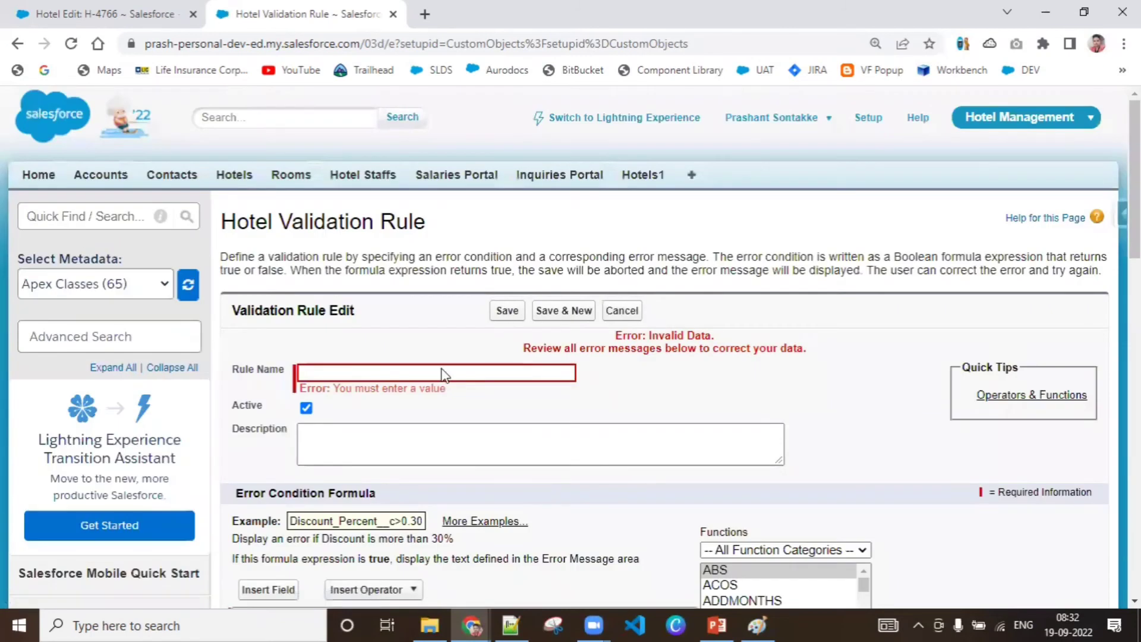
Name the rule Hotel_name_should_begins_without_my and save the validation rule
click(440, 374)
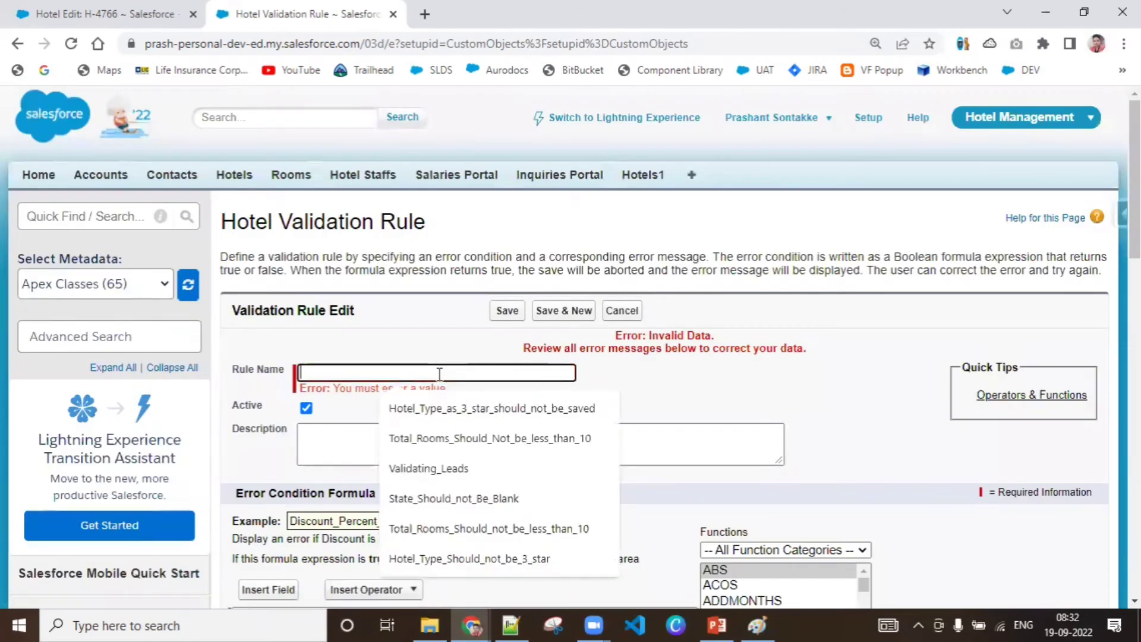
text(Hotel name)
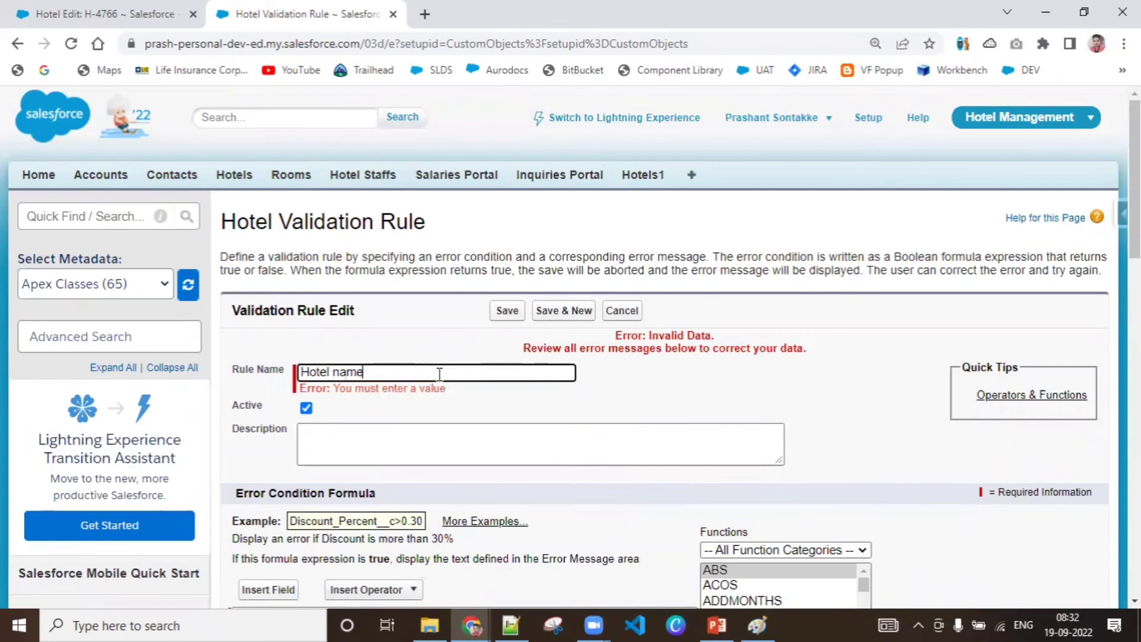
text( should begins)
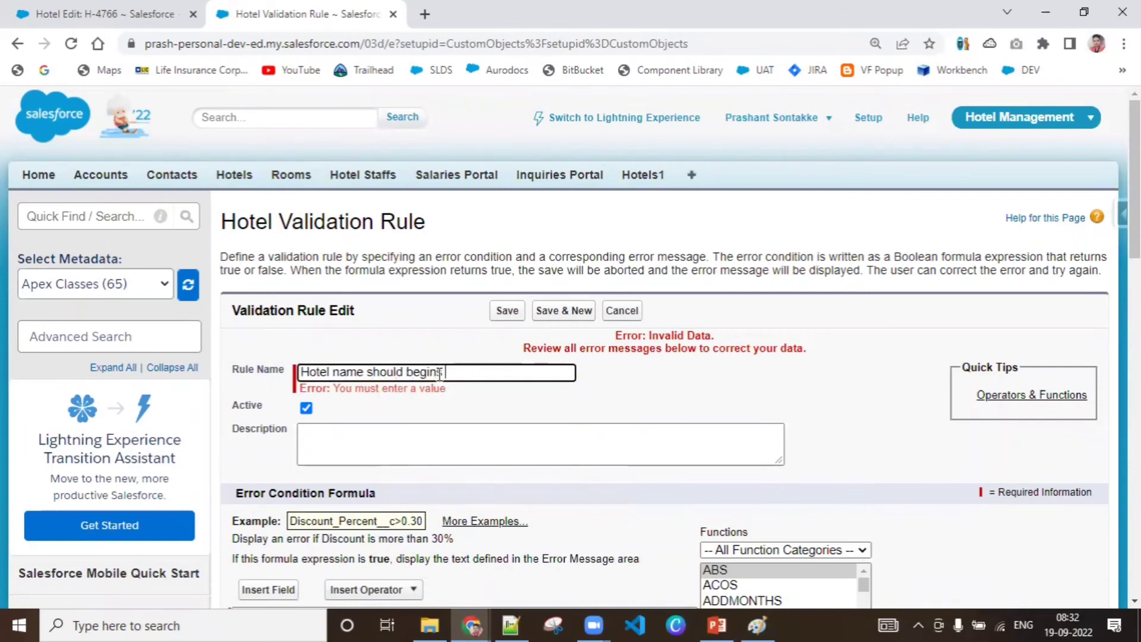
text( without my)
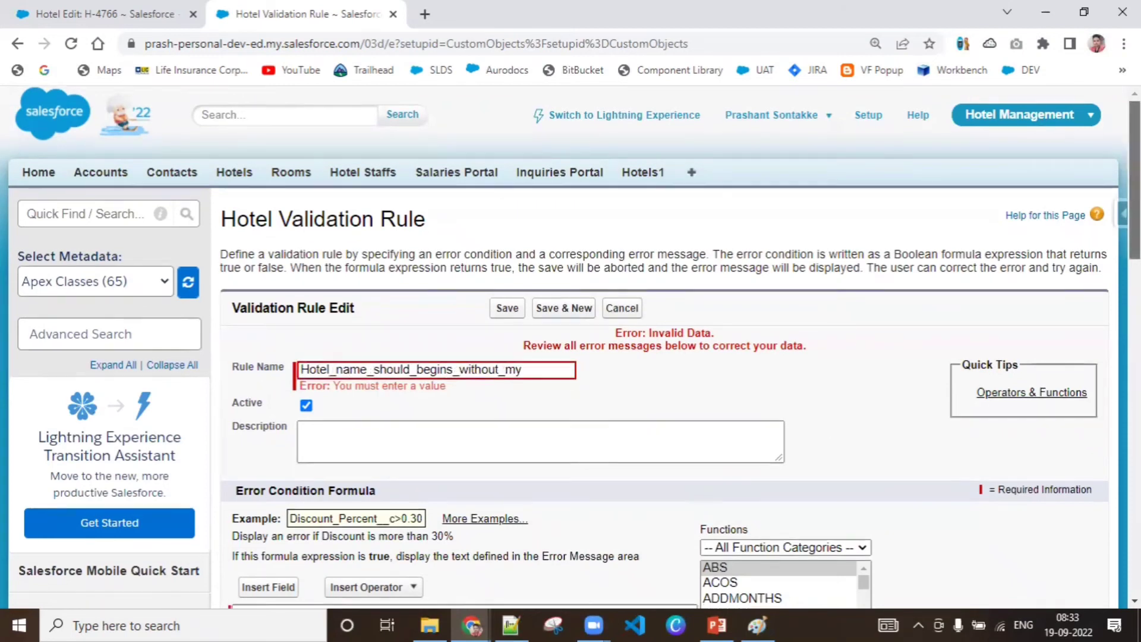
scroll(571, 350, down, 8)
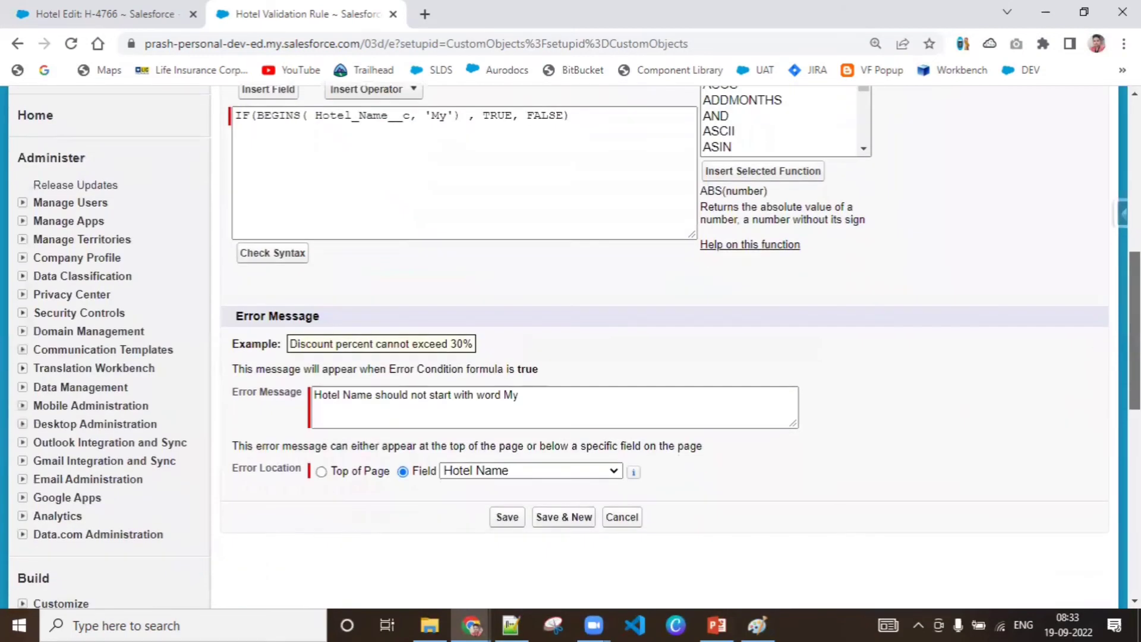
scroll(570, 350, down, 1)
scroll(790, 476, up, 1)
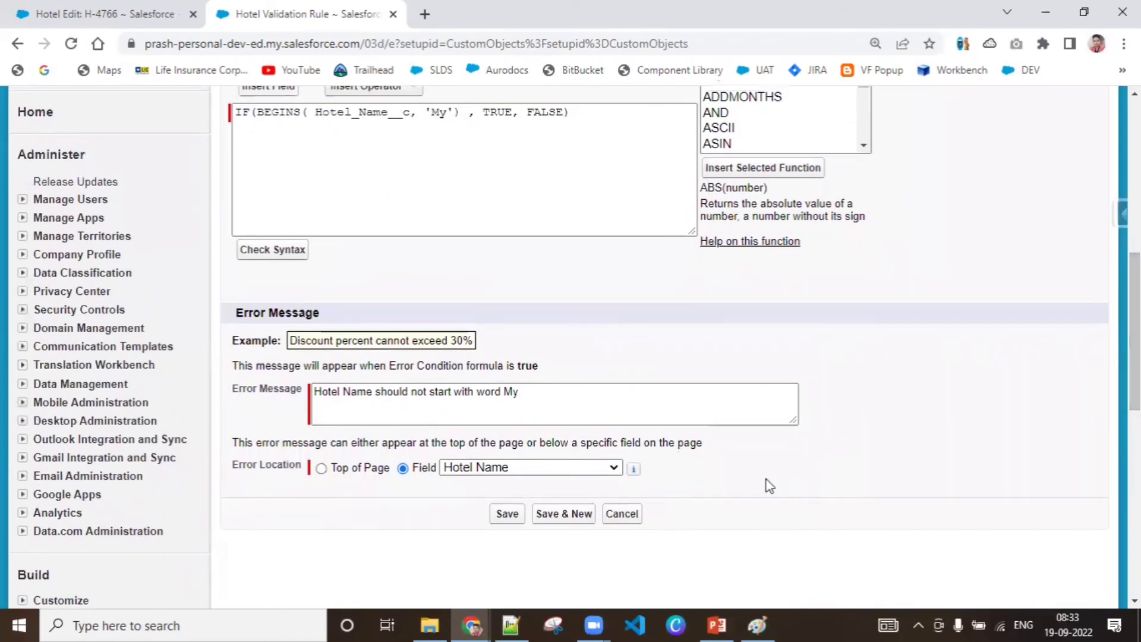
key(Return)
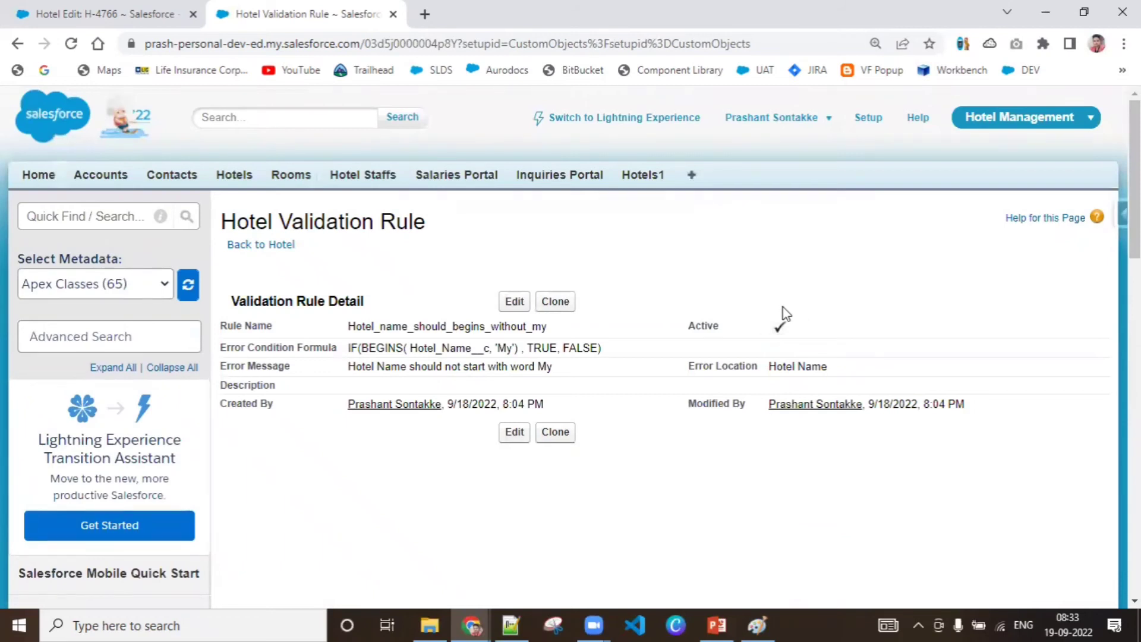
Switch to hotel record H-4766, reopen it for editing and try to save it with the name "My First Hotel"
click(50, 8)
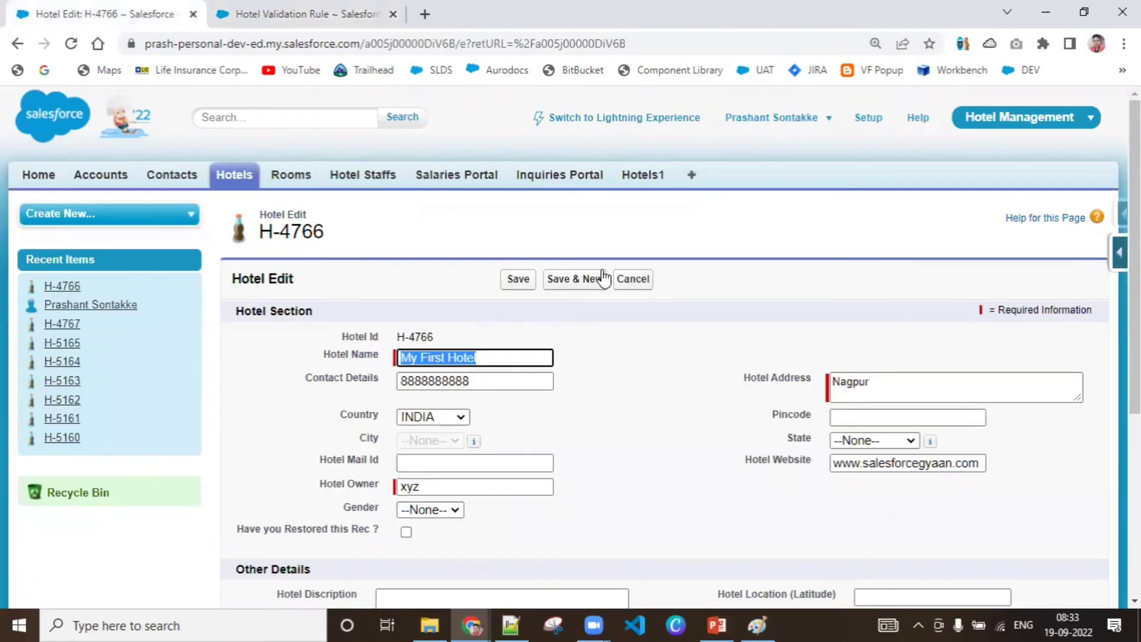
click(630, 286)
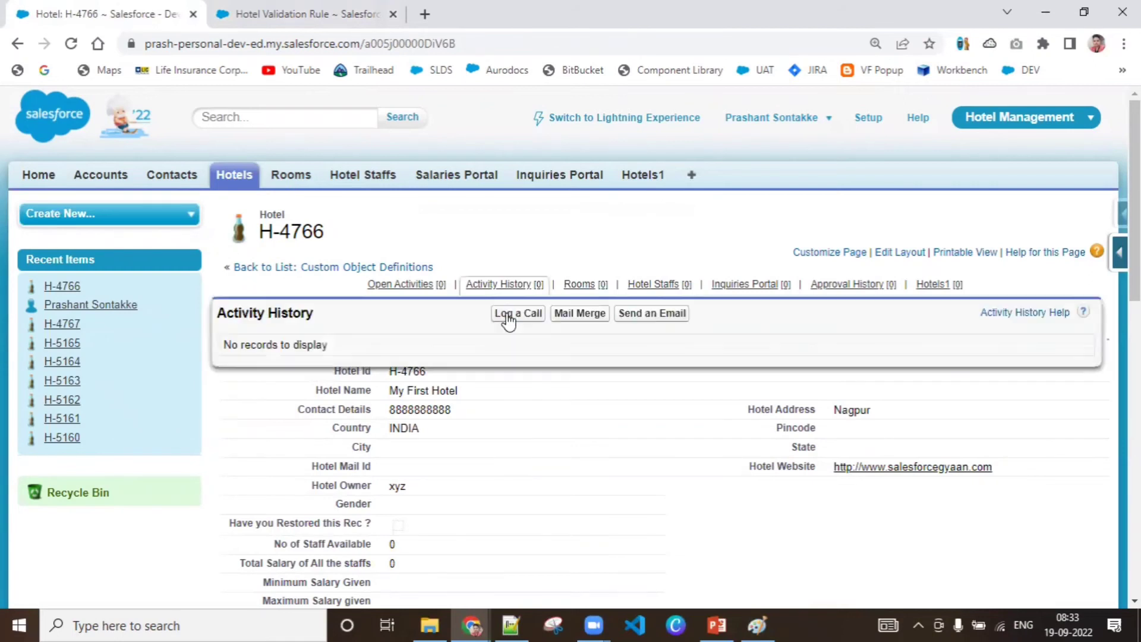
click(516, 324)
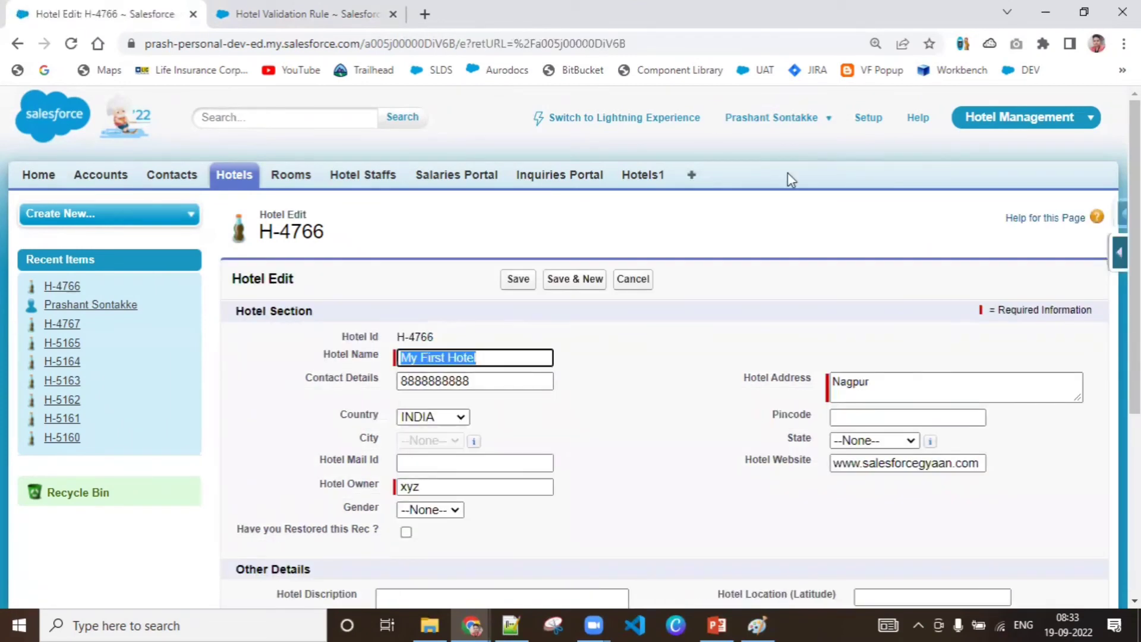
click(512, 283)
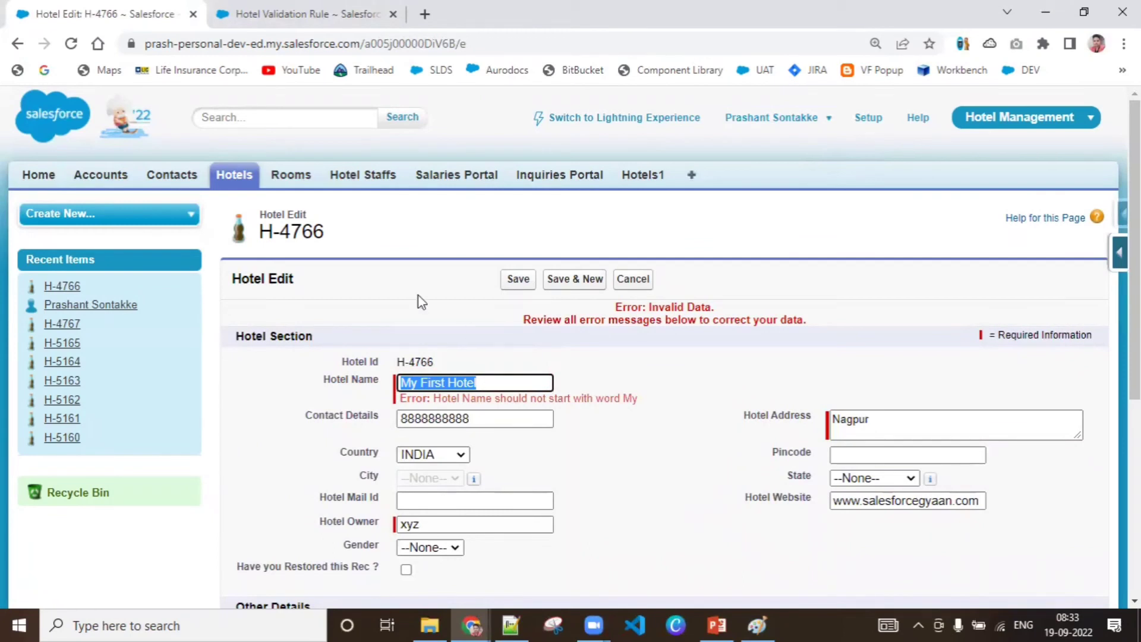
Open hotel H-4766 from the Hotels list and try saving its existing name through inline editing
click(227, 186)
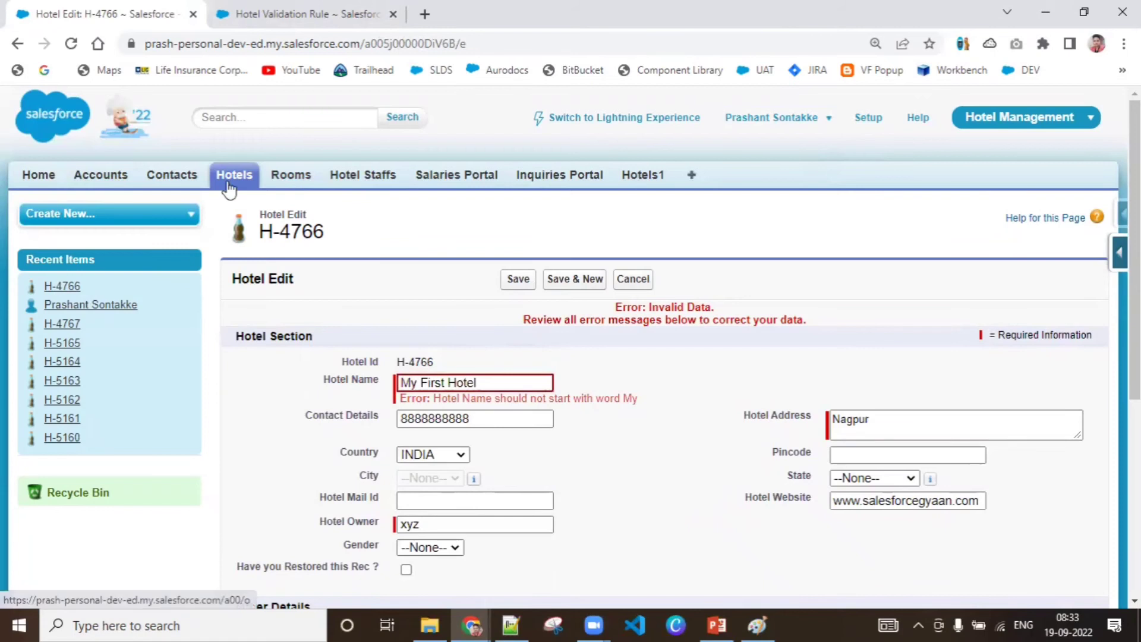
click(231, 188)
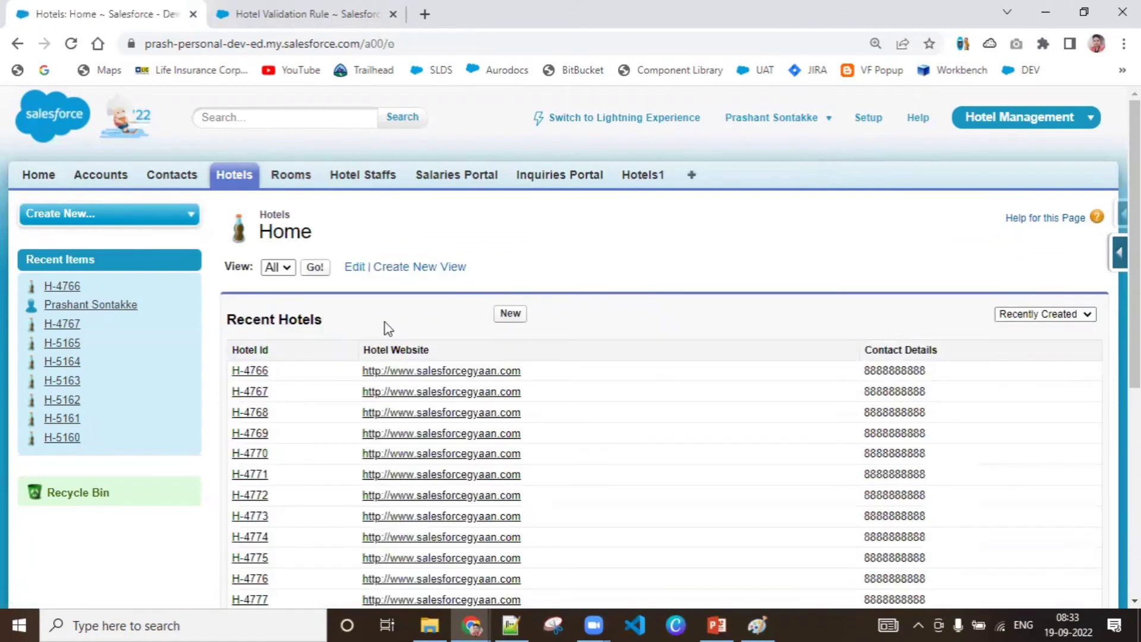
click(253, 372)
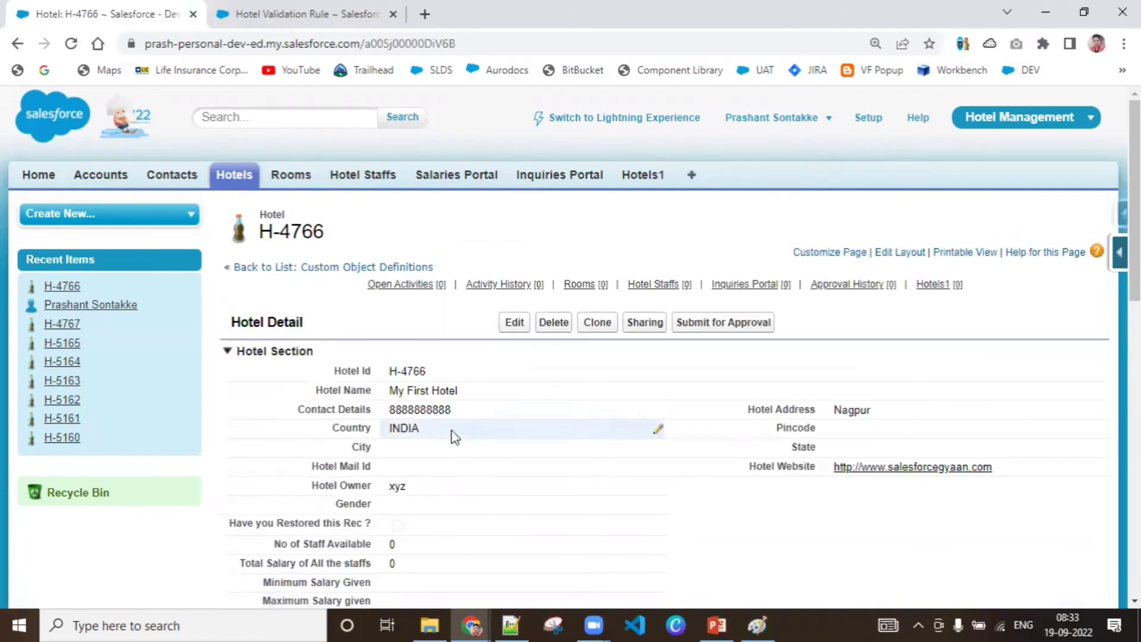
double_click(516, 391)
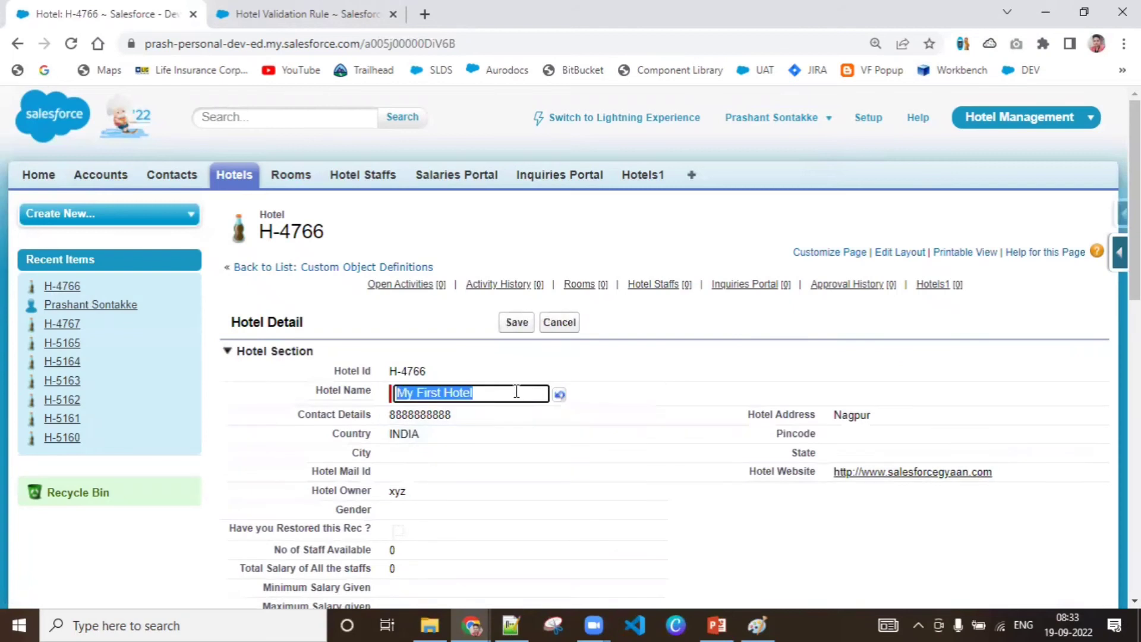
click(517, 323)
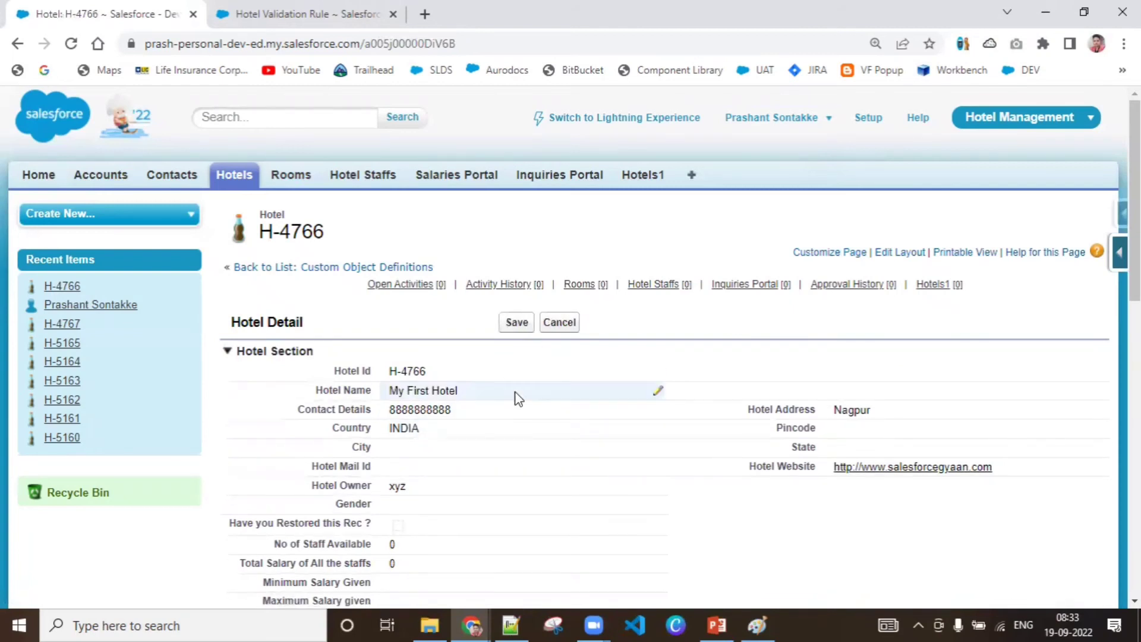
double_click(518, 393)
click(557, 323)
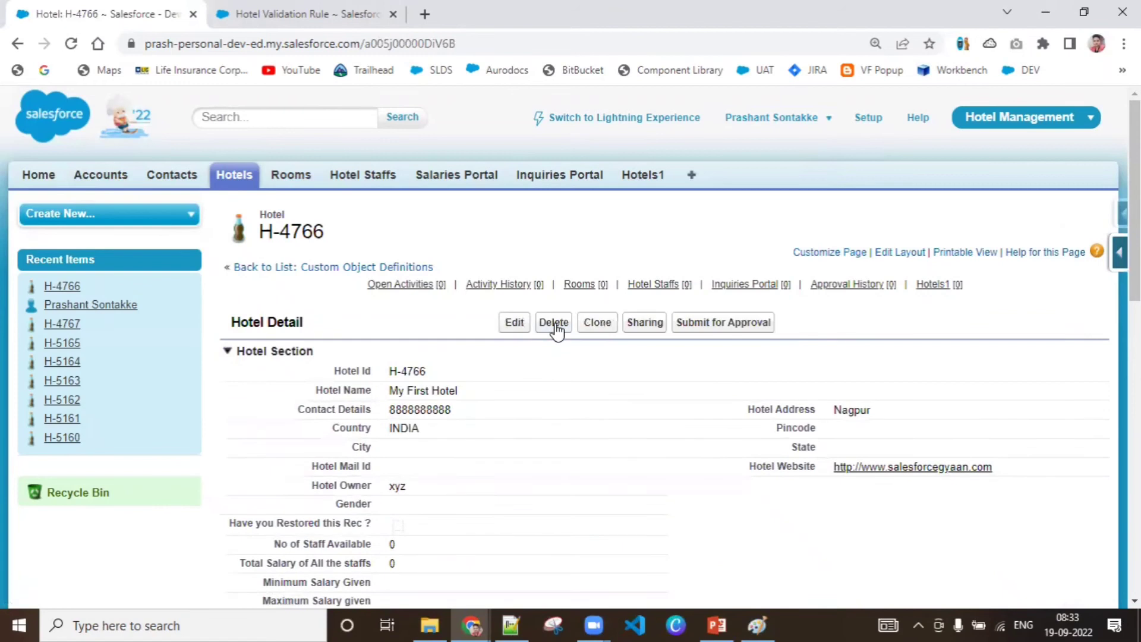
Try to save hotel H-4766 as "My First Hotel" again, and save it with the name "First Hotel" instead
click(516, 323)
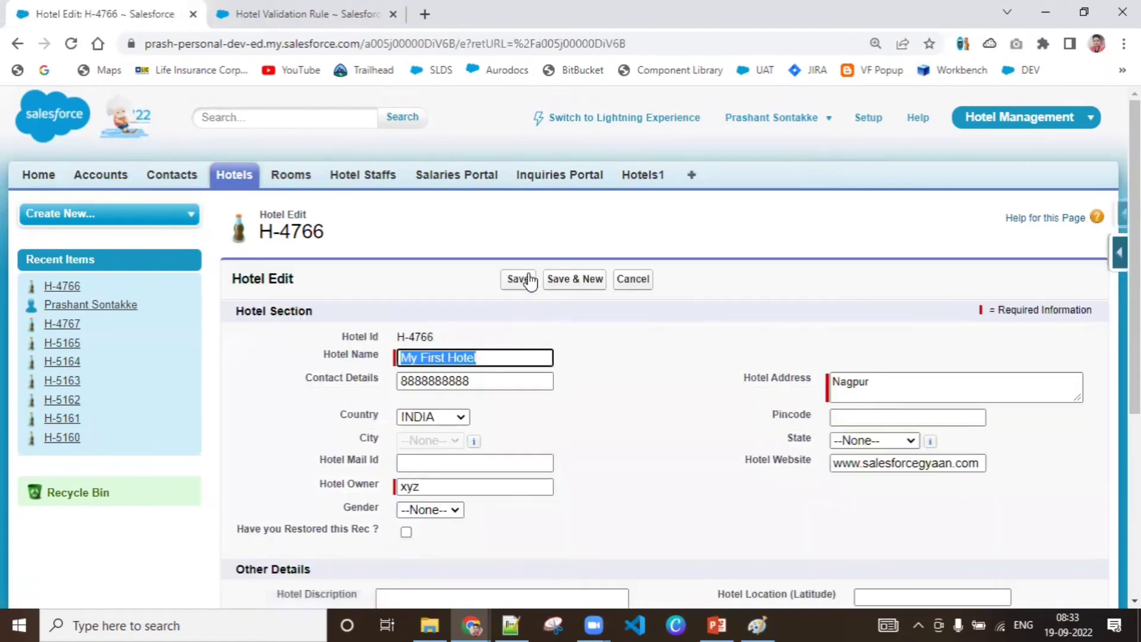
click(528, 280)
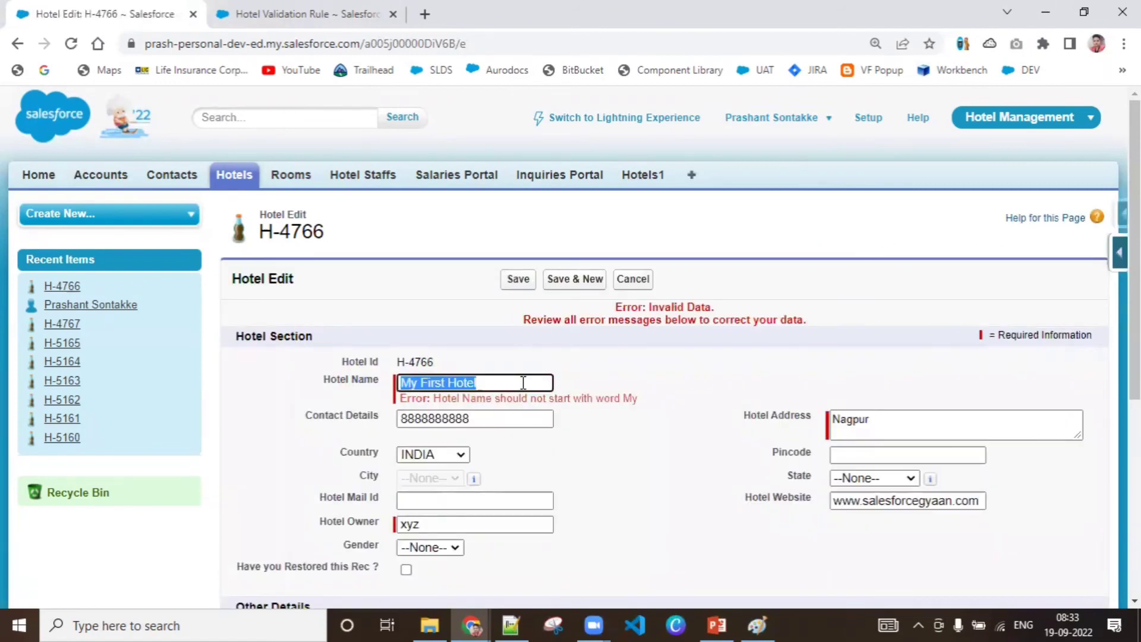
click(424, 383)
key(BackSpace)
key(BackSpace)
key(BackSpace)
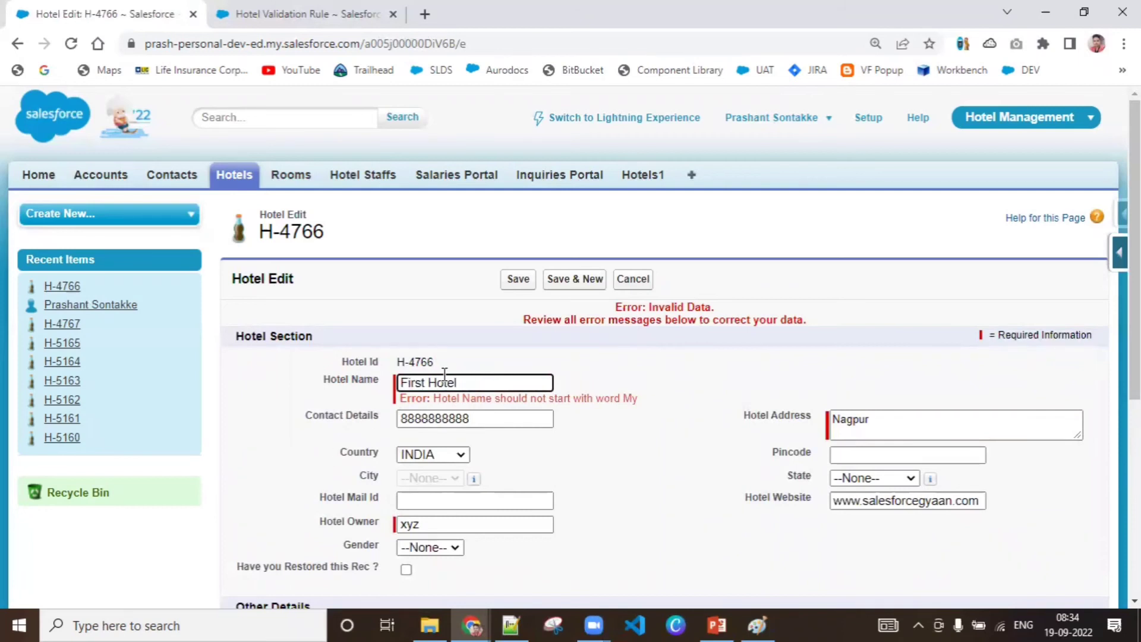
click(531, 283)
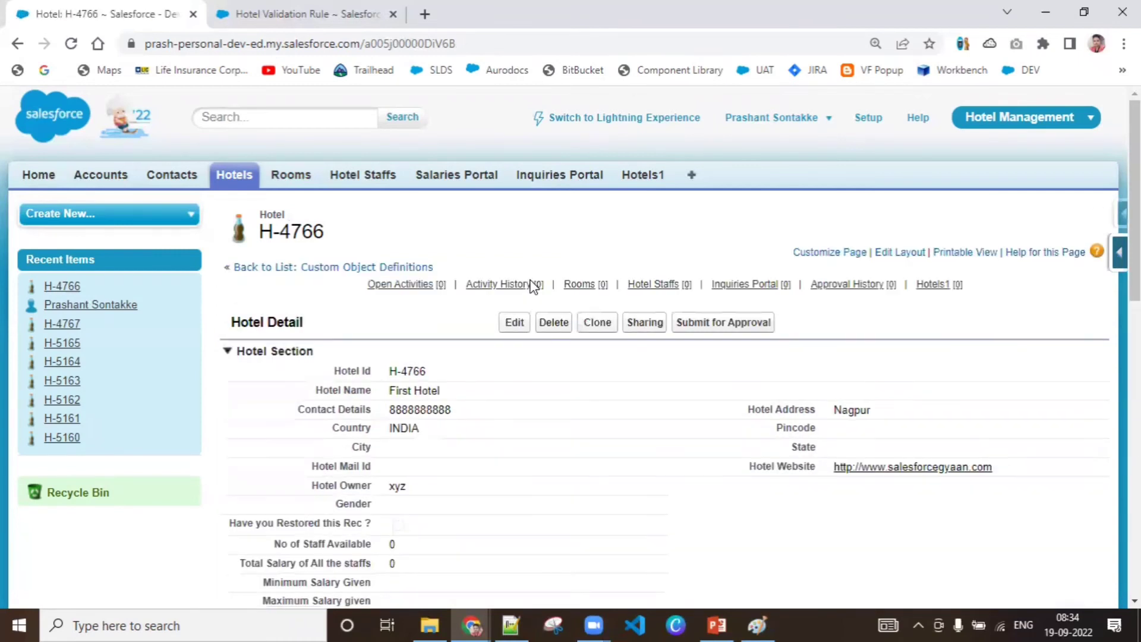
Rename hotel H-4766 as "my First Hotel" with a lowercase "my" and save the record
click(510, 325)
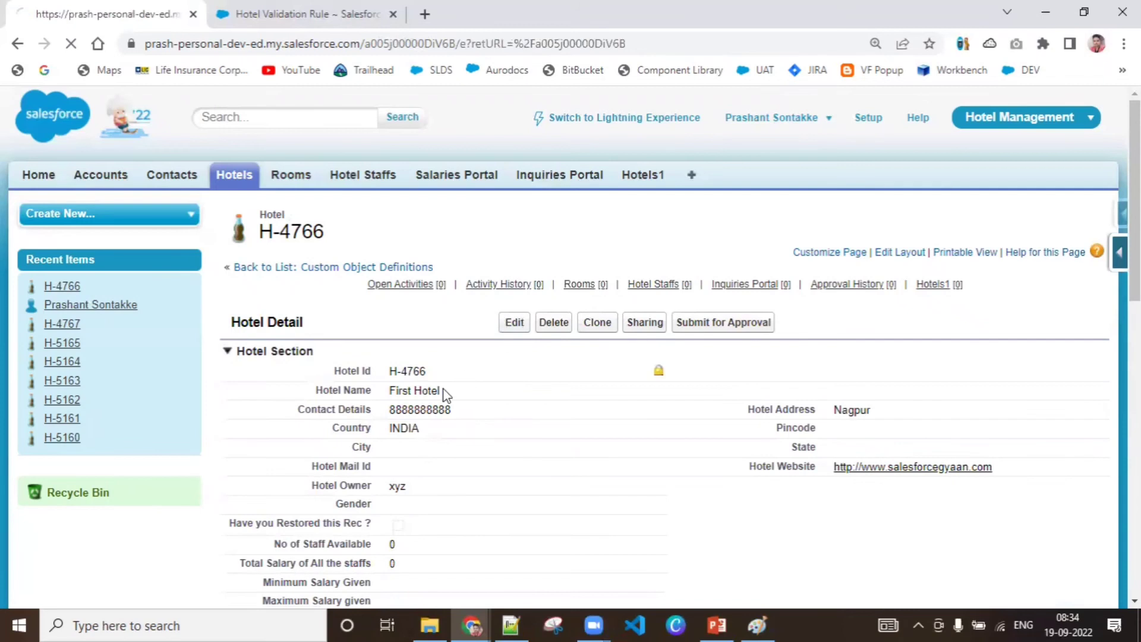
click(403, 357)
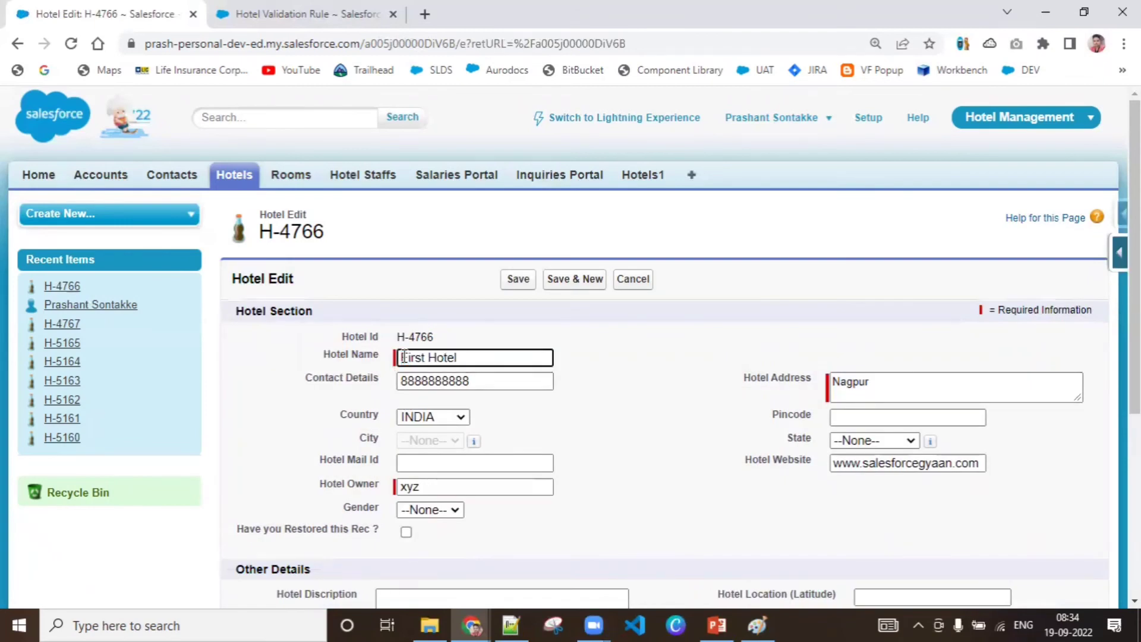
text(my)
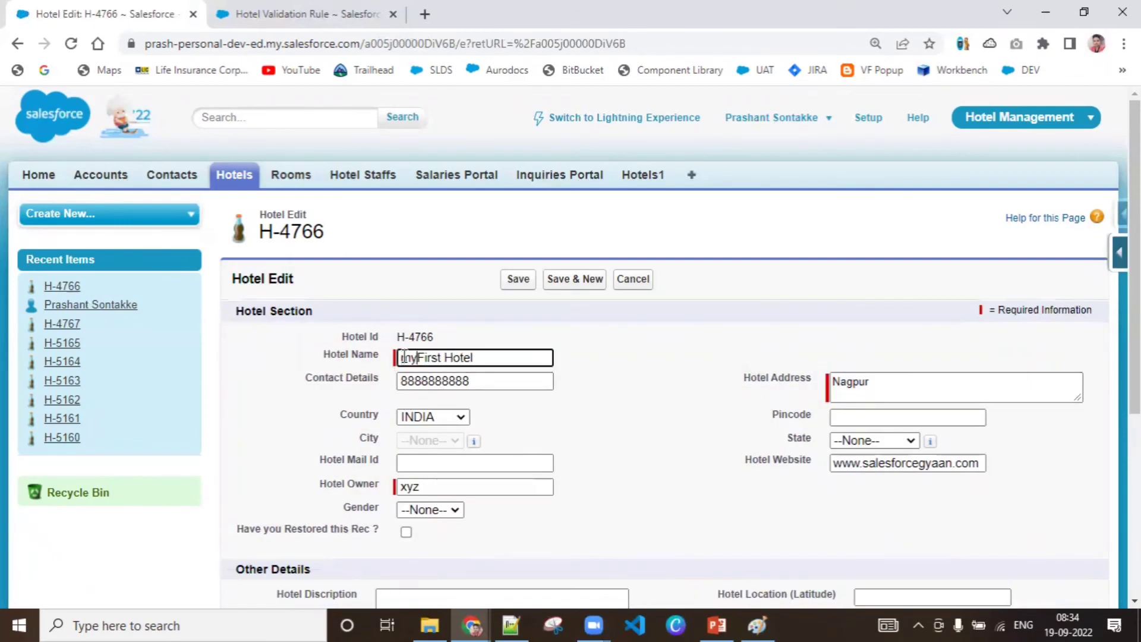
click(525, 285)
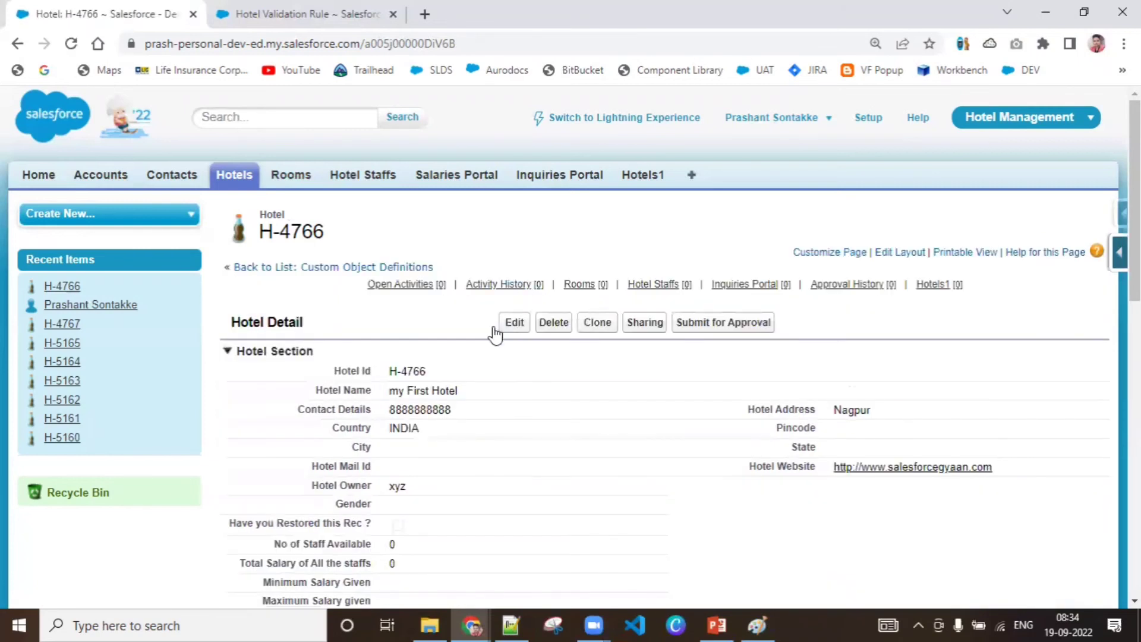
Open the Hotel_name_should_begins_without_my validation rule for editing and review its error condition formula
click(334, 8)
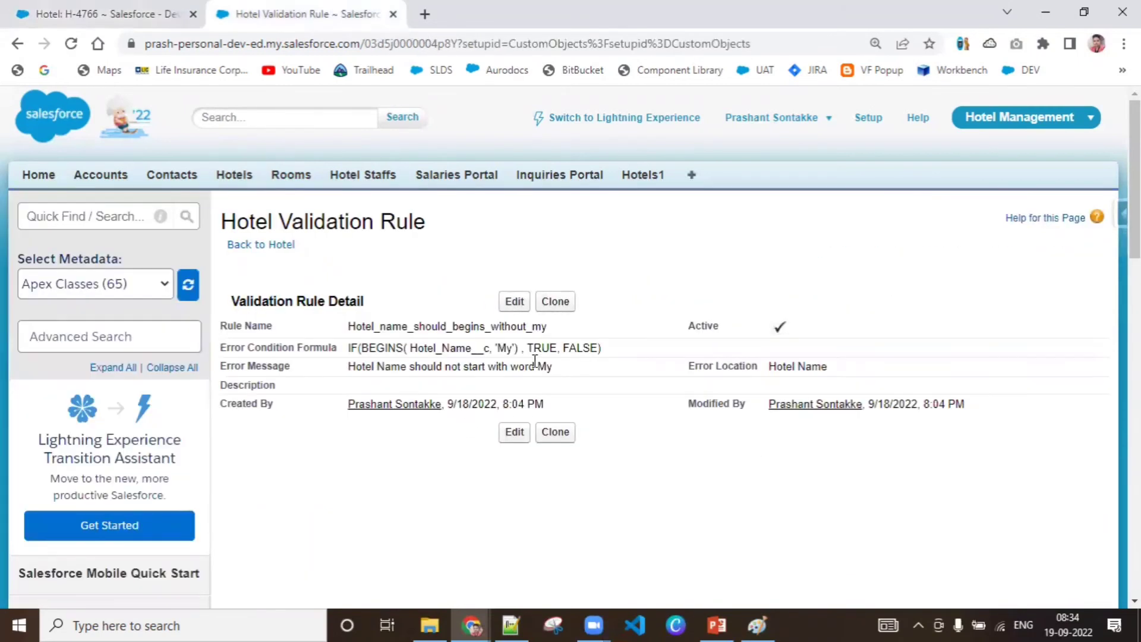
click(508, 303)
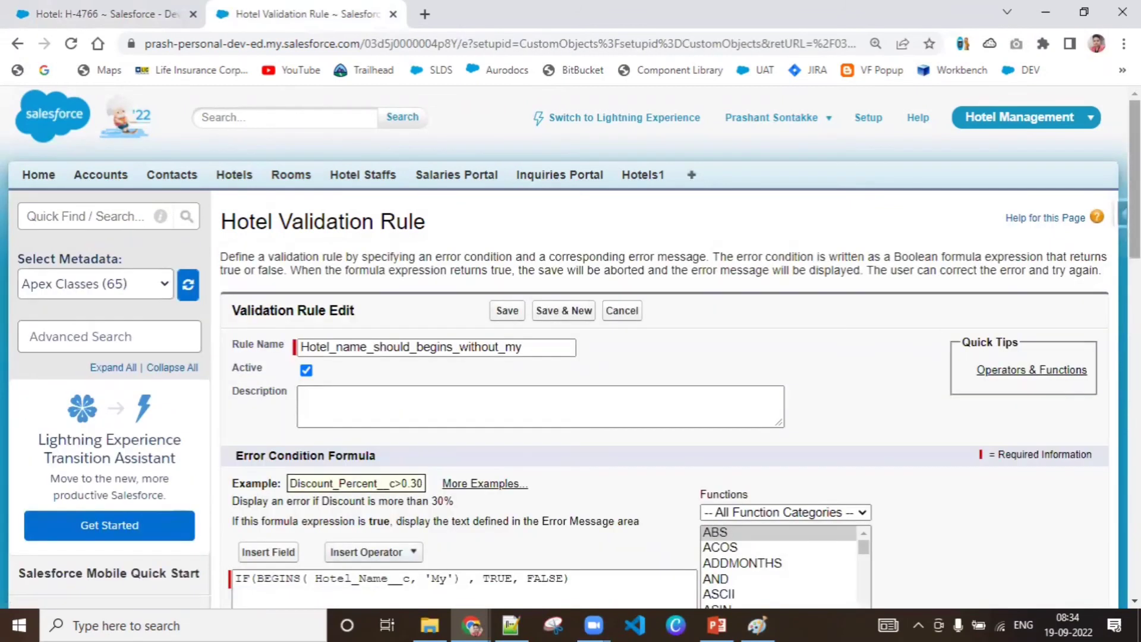
drag(1135, 190, 1135, 252)
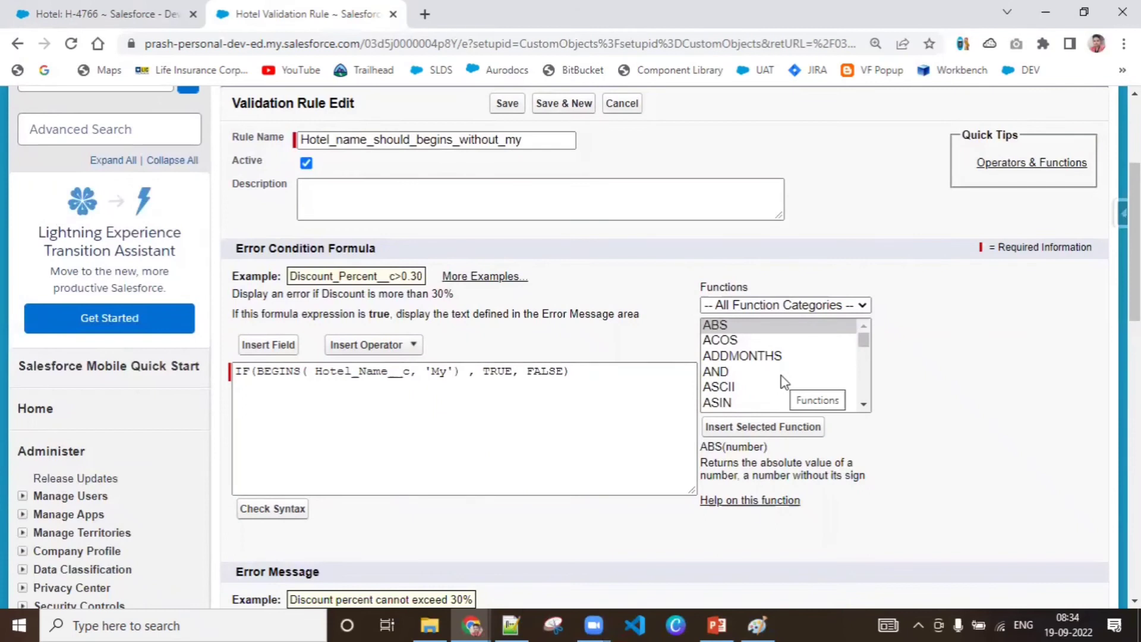
Rename hotel H-4766 as "First My Hotel" and save the record
click(47, 10)
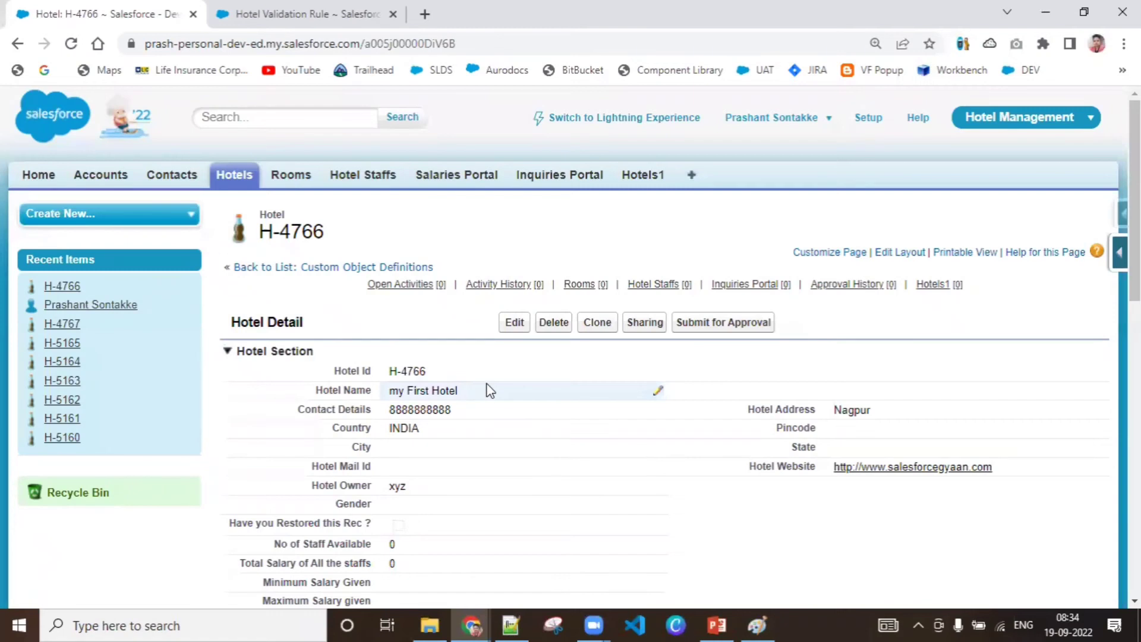
click(516, 324)
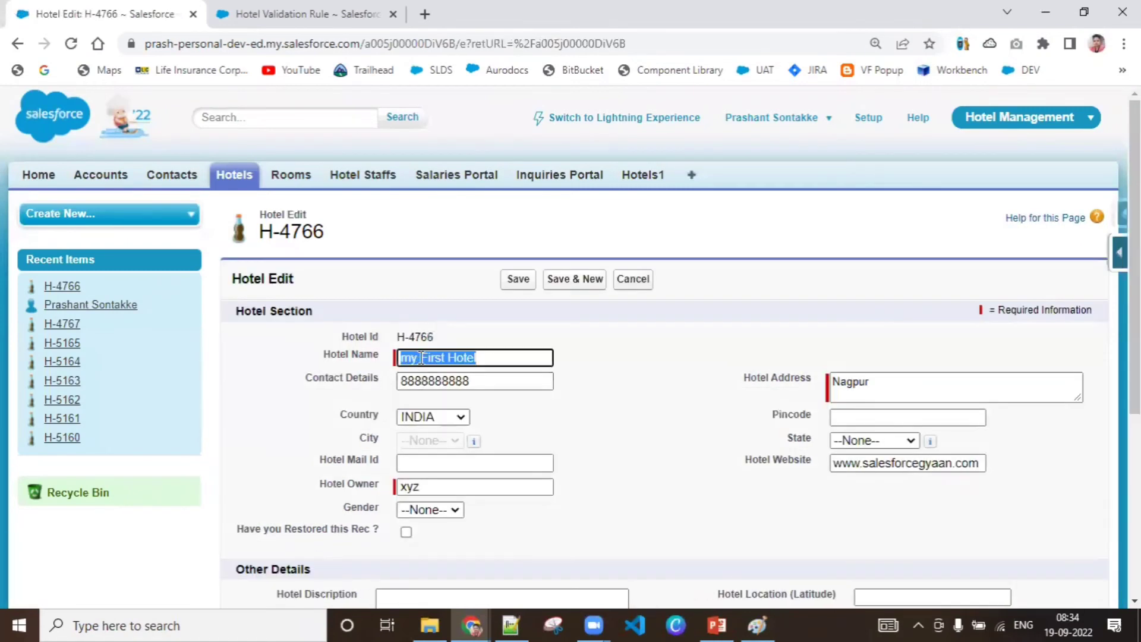
click(422, 357)
key(BackSpace)
key(BackSpace)
key(BackSpace)
text(My)
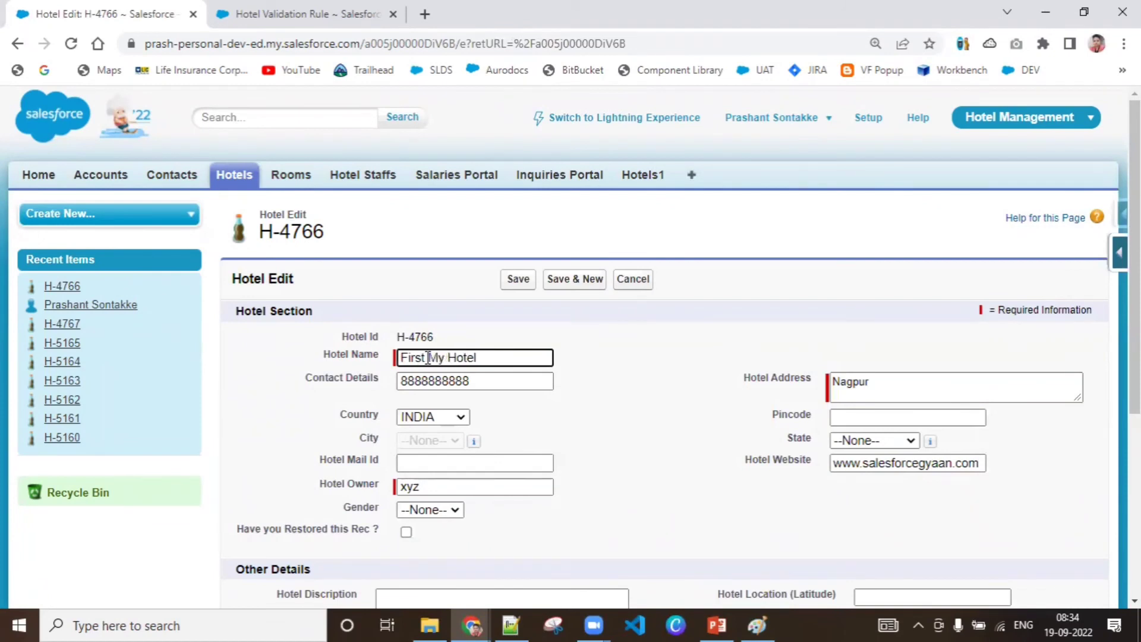
click(519, 280)
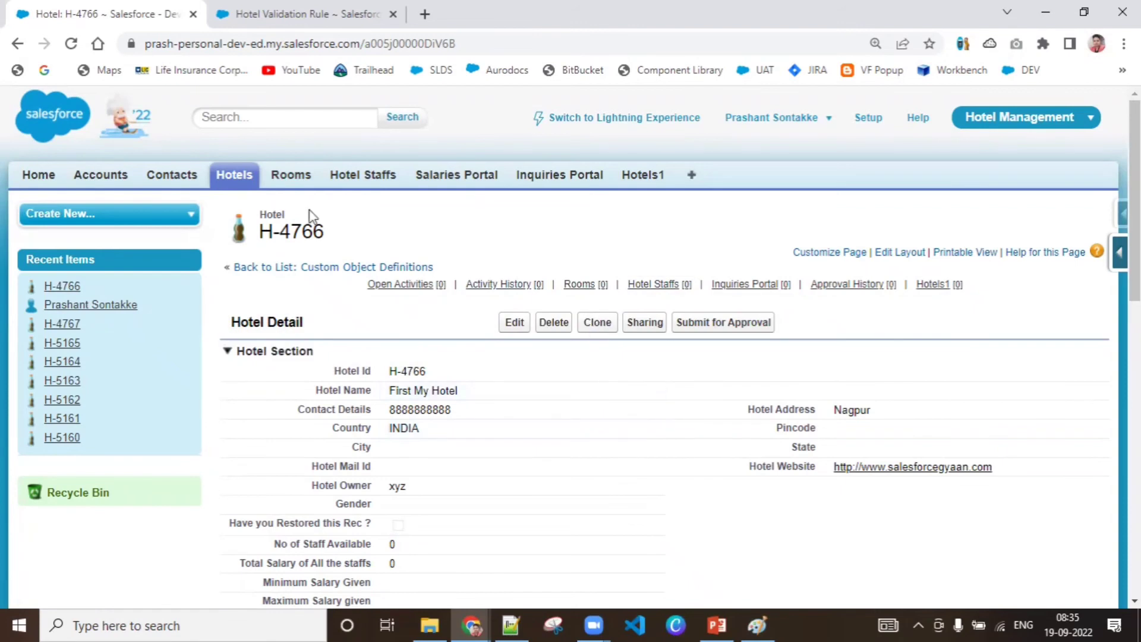
Clone hotel H-4766, name the new hotel "My Hotel1" and try to save it
click(594, 324)
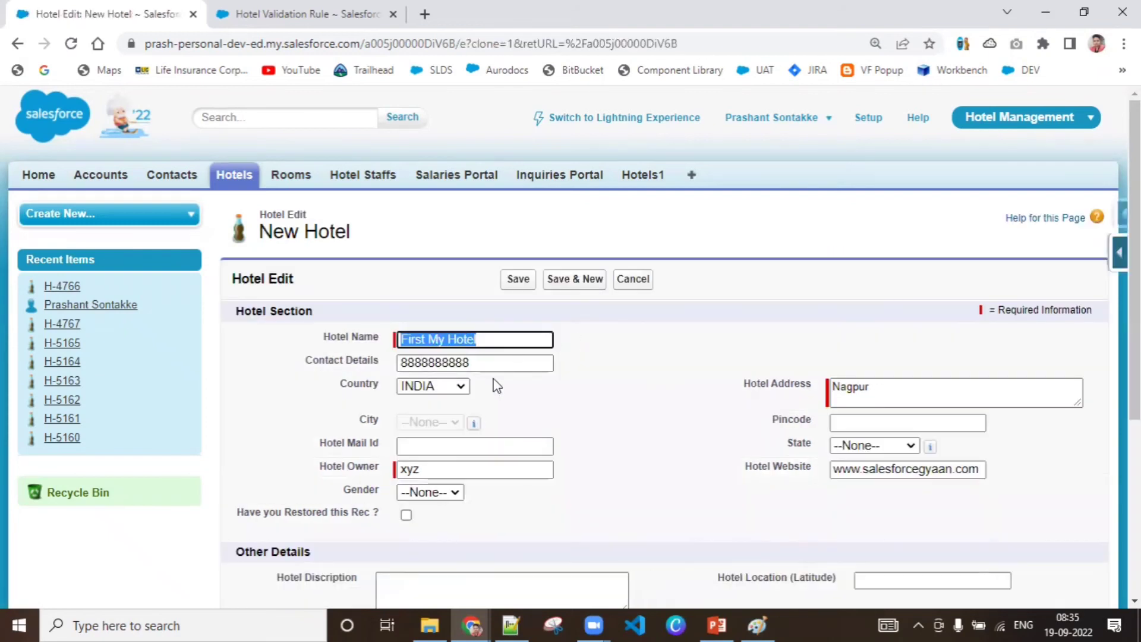
click(444, 340)
key(BackSpace)
key(BackSpace)
key(BackSpace)
key(BackSpace)
key(BackSpace)
key(BackSpace)
key(BackSpace)
key(BackSpace)
key(BackSpace)
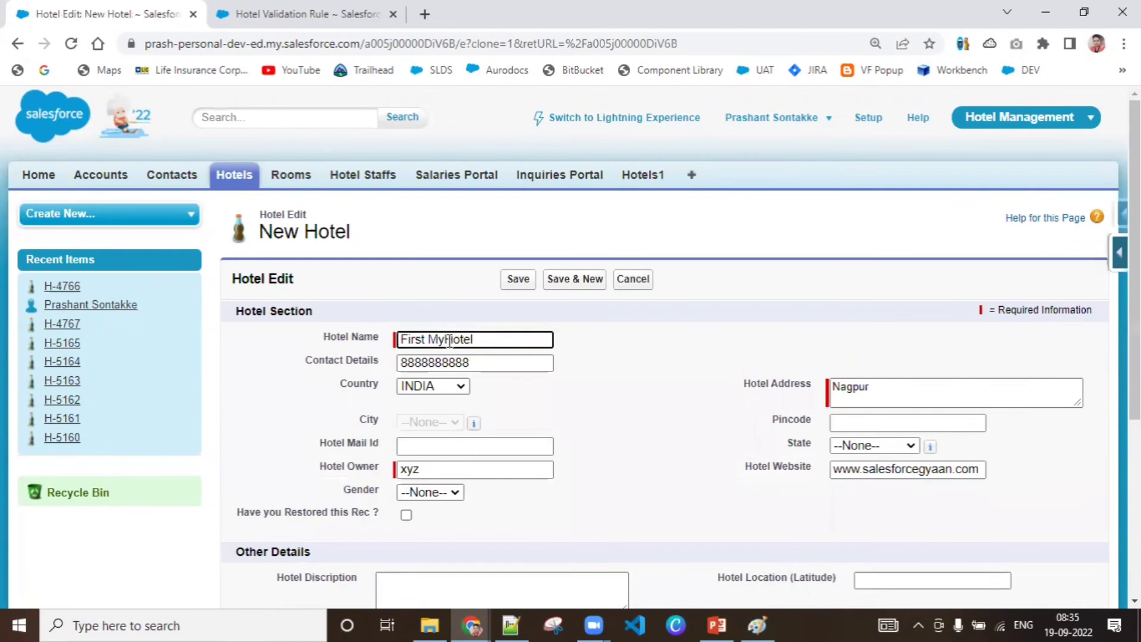
text(My )
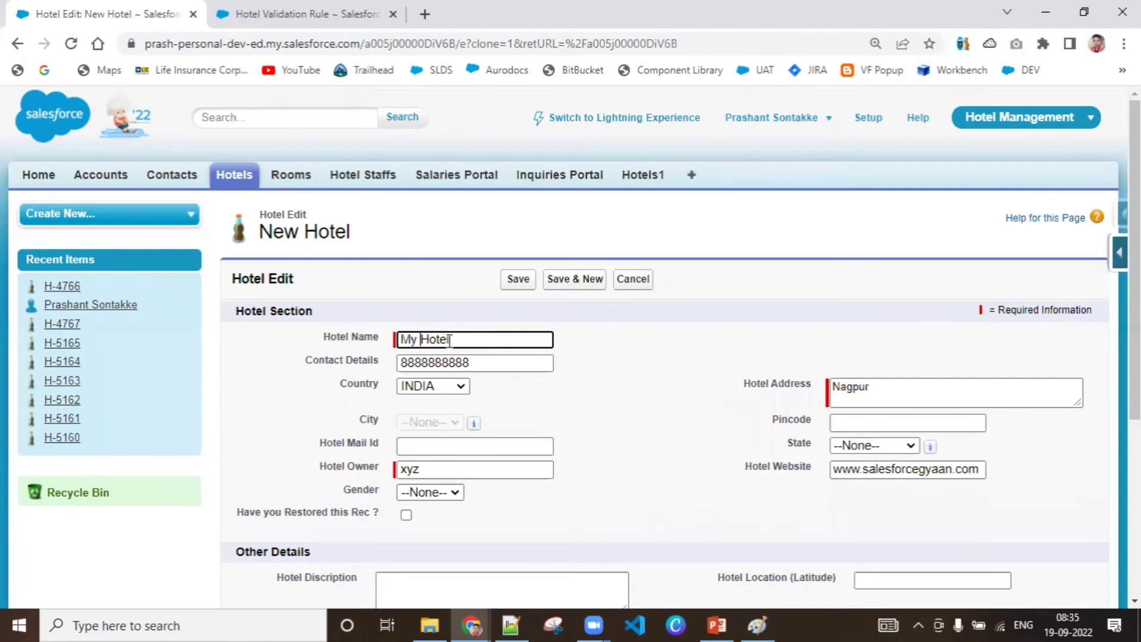
text(1)
click(531, 285)
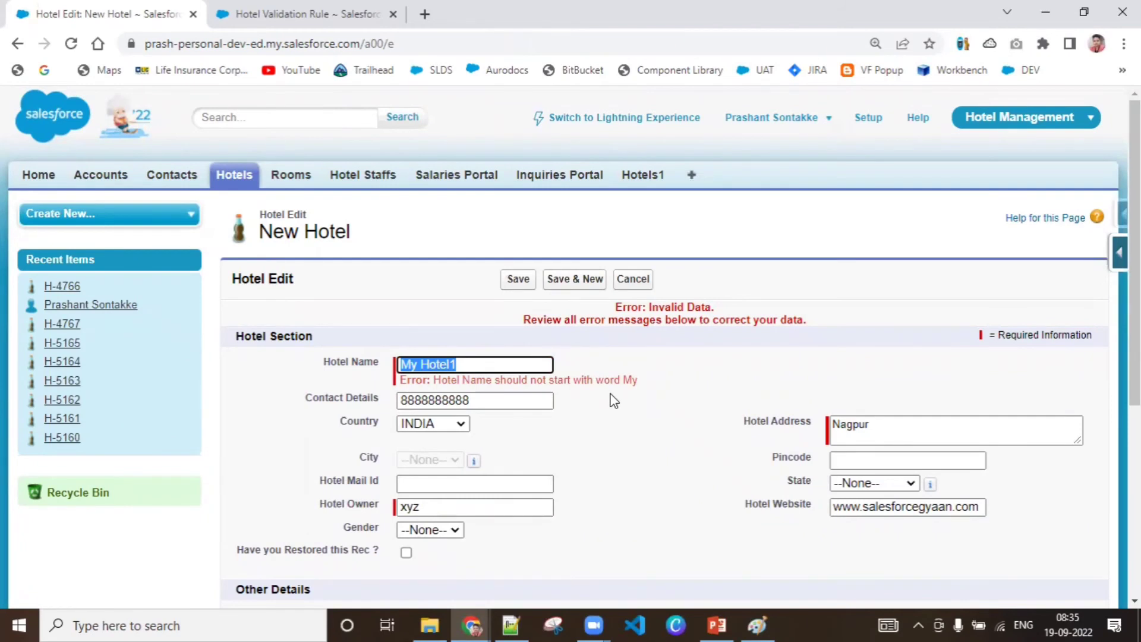
Return to the validation rule editor and examine the description and syntax of the BLANKVALUE function
click(292, 8)
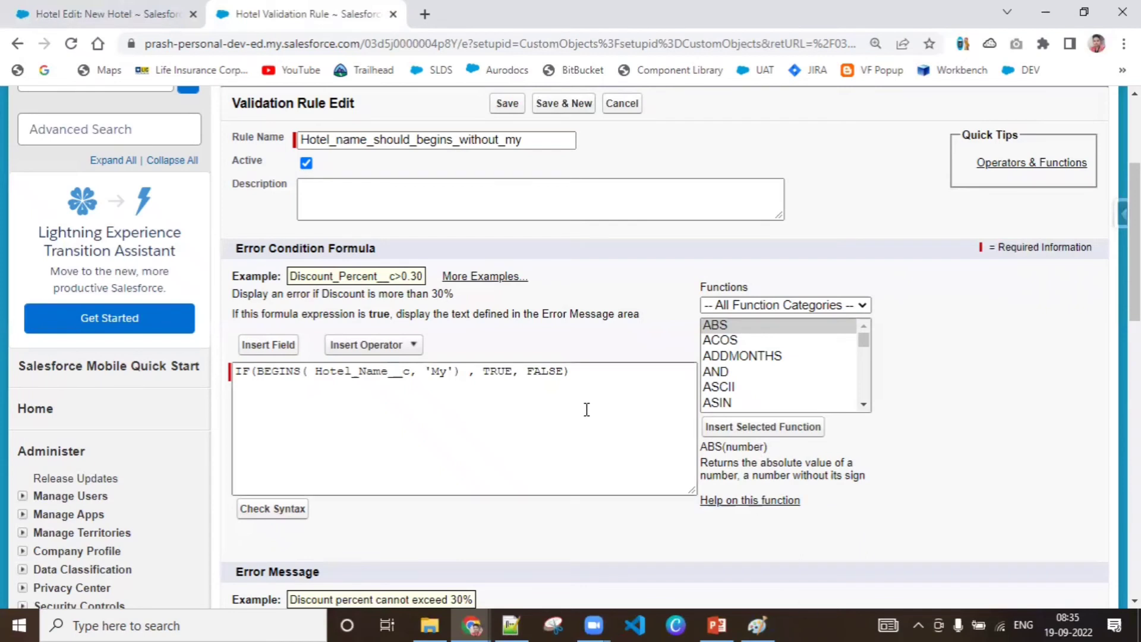
click(541, 451)
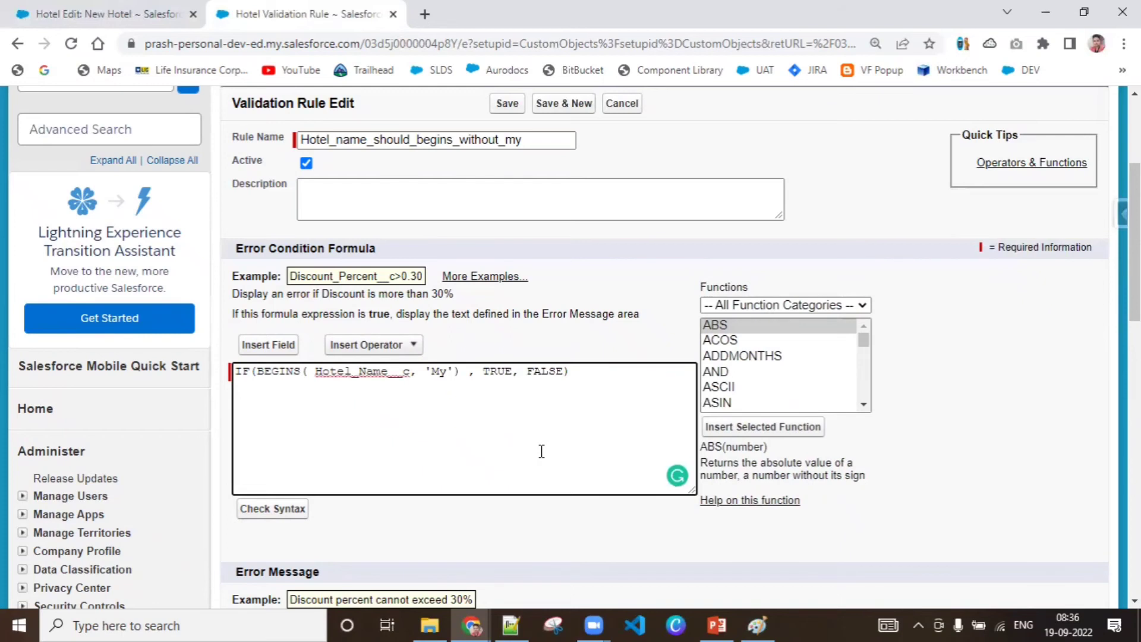
click(541, 451)
click(866, 406)
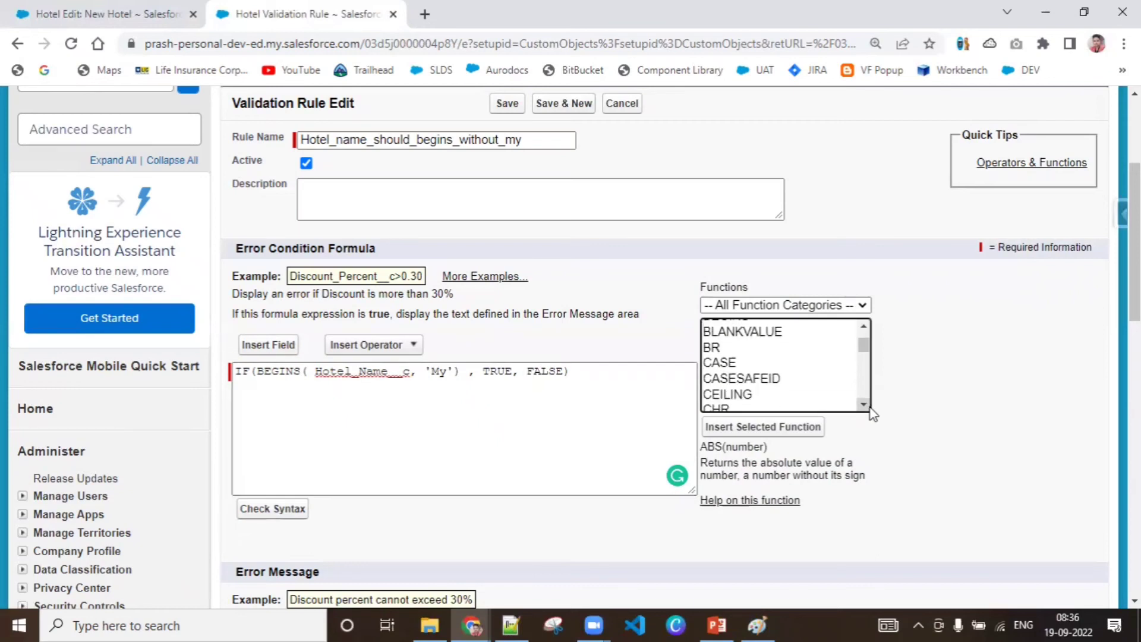
click(863, 327)
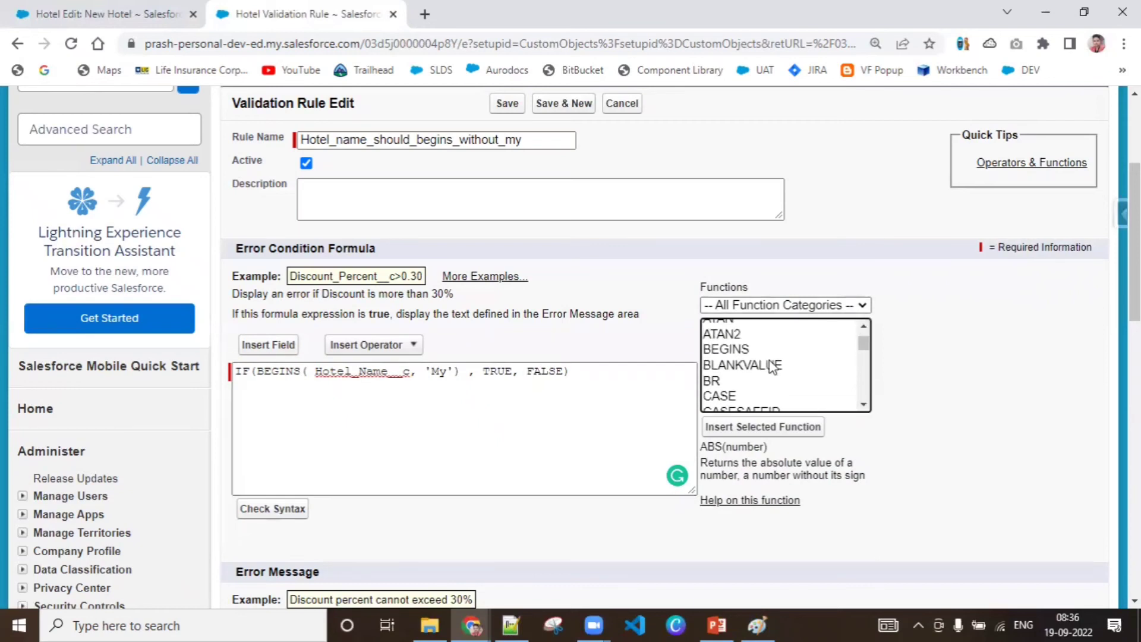
click(771, 366)
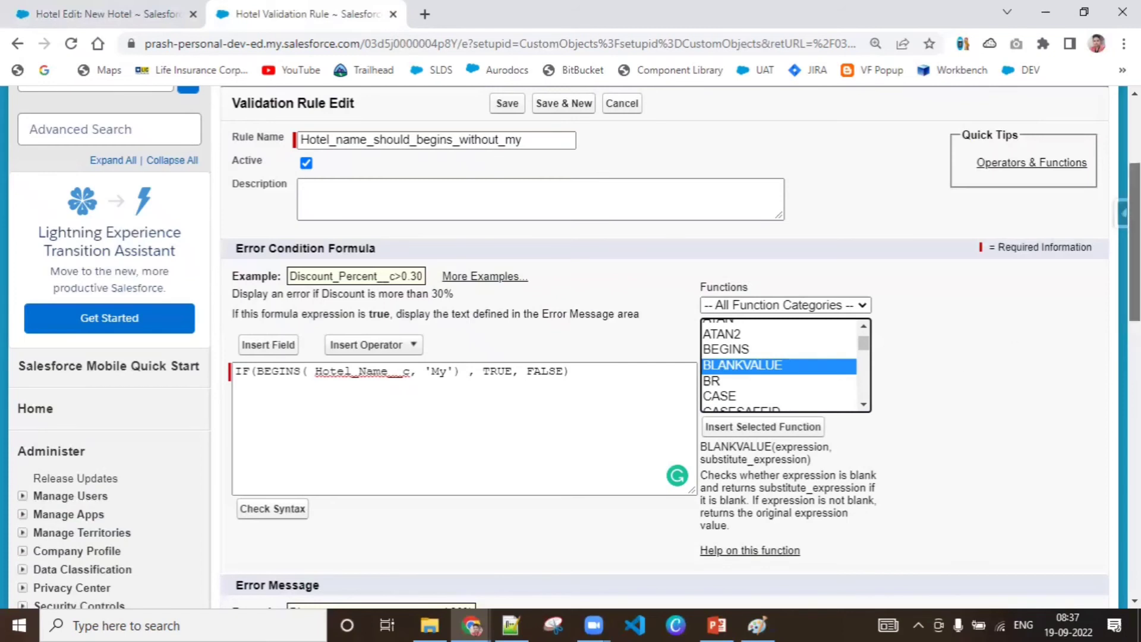
scroll(1134, 267, down, 2)
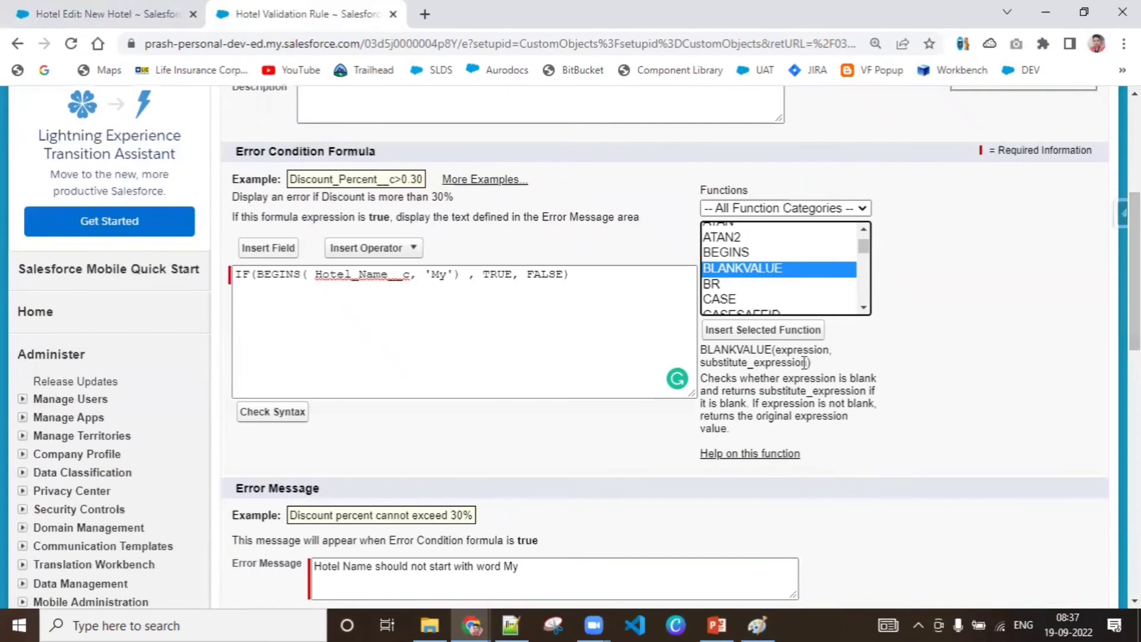
Examine the syntax and descriptions of the BLANKVALUE and BR functions for the error condition formula
double_click(803, 350)
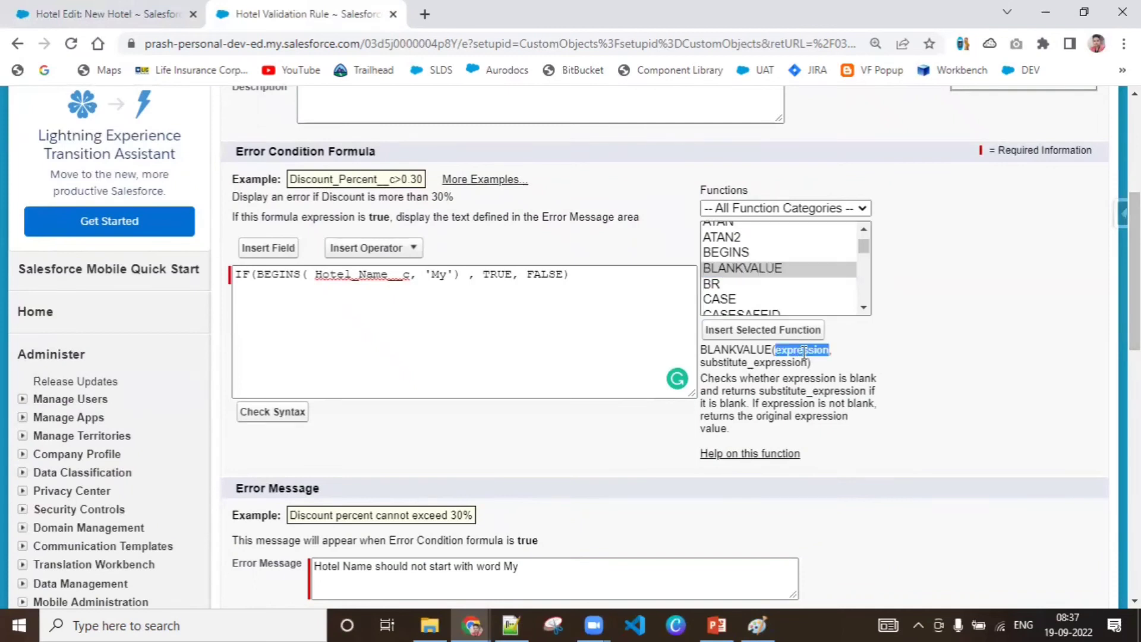
double_click(753, 364)
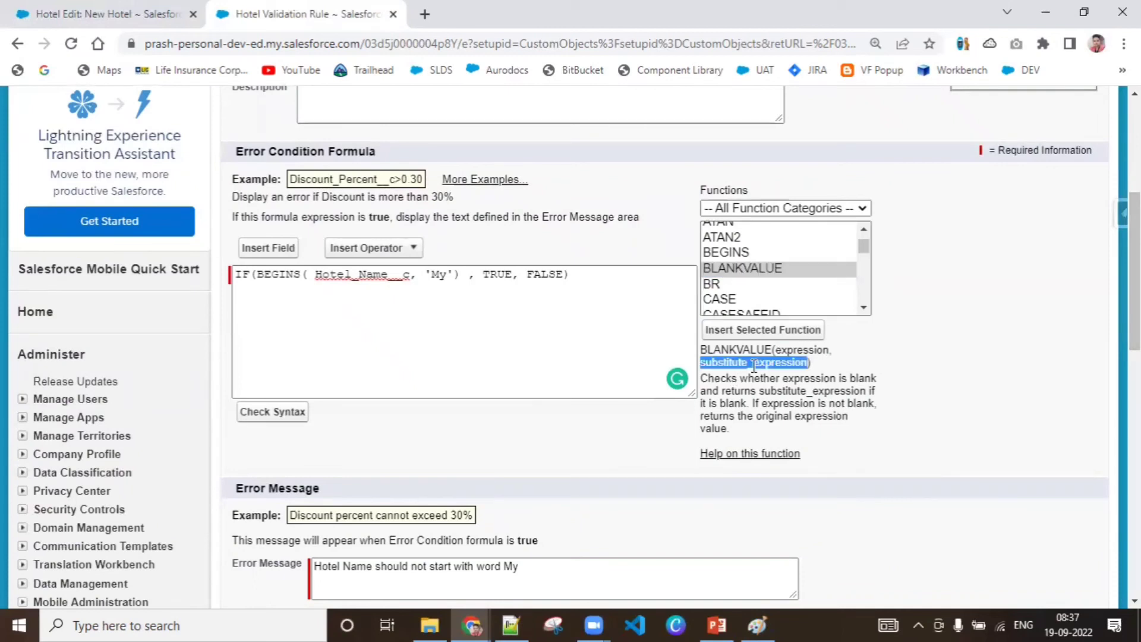
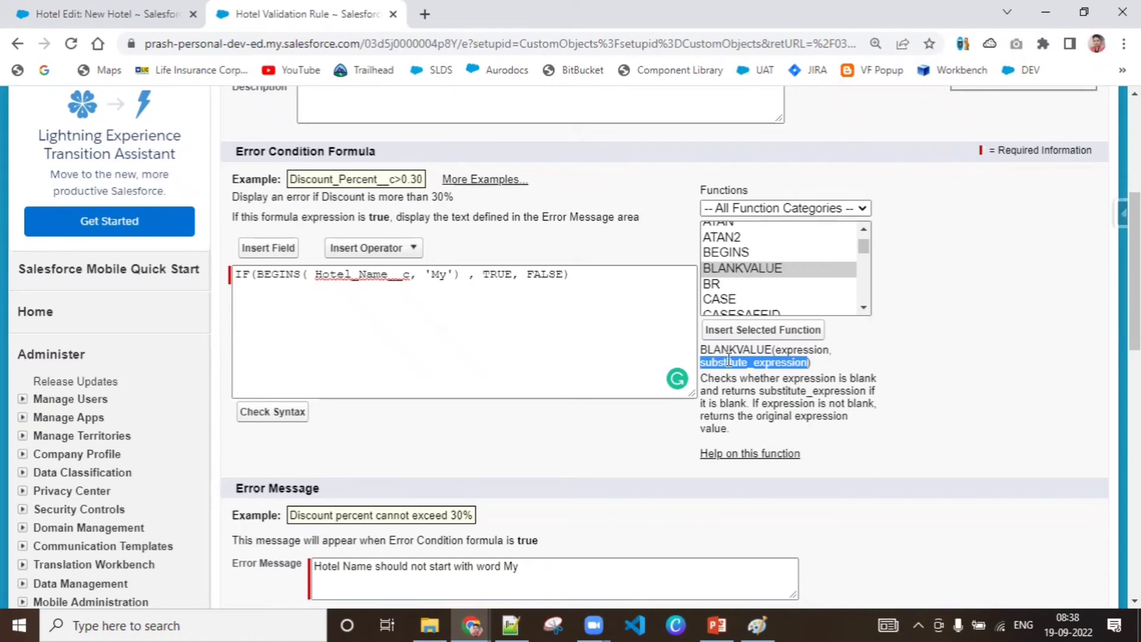
triple_click(736, 355)
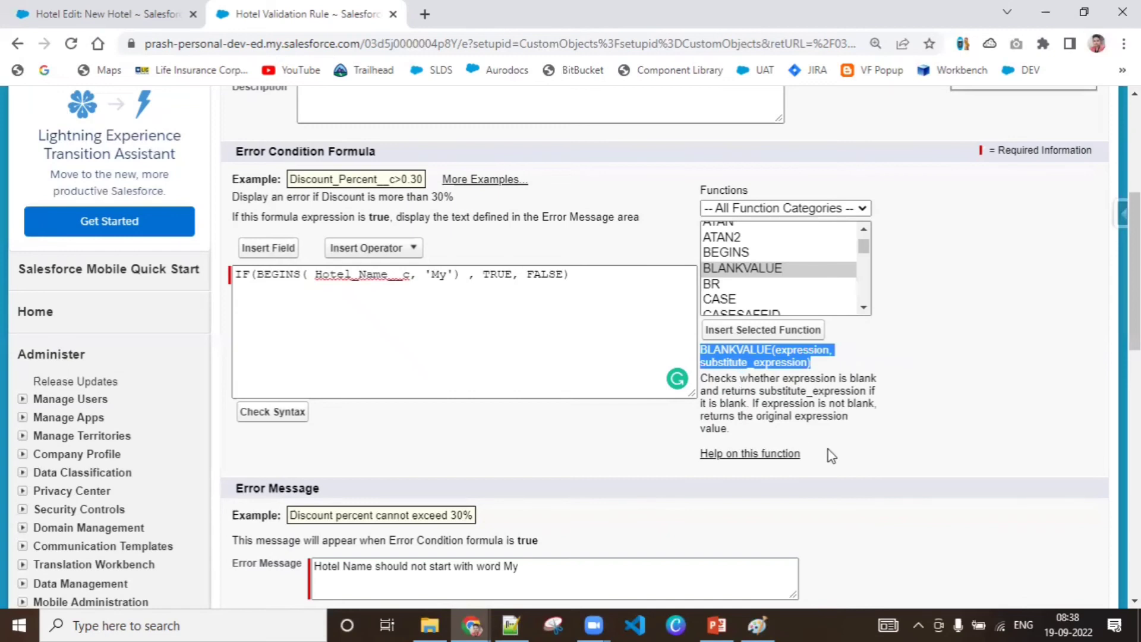
click(728, 287)
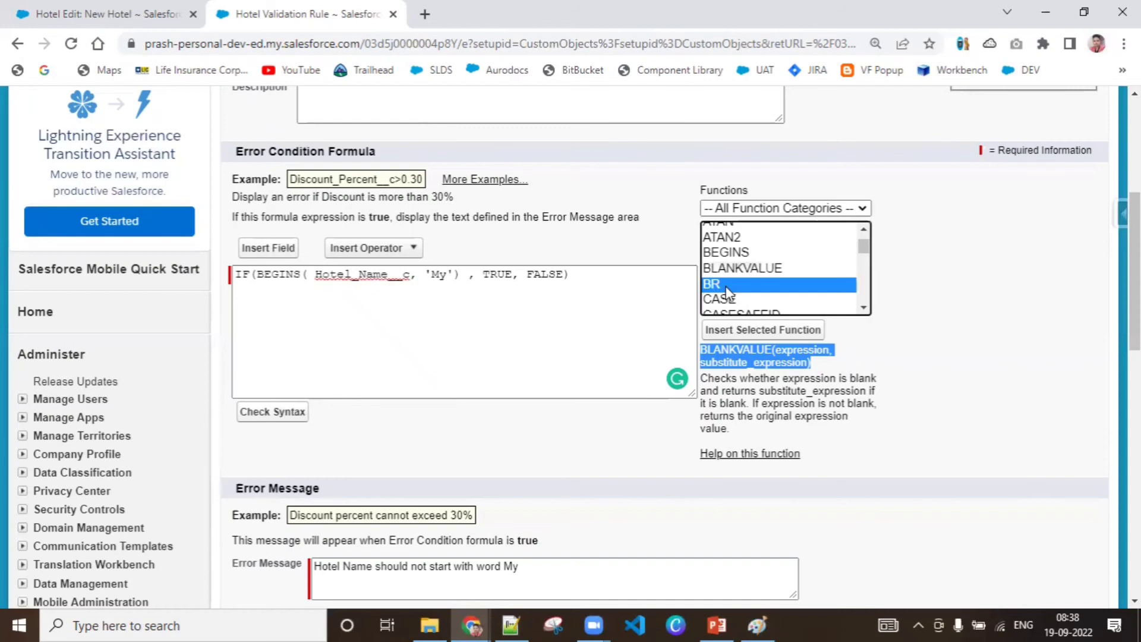
click(714, 364)
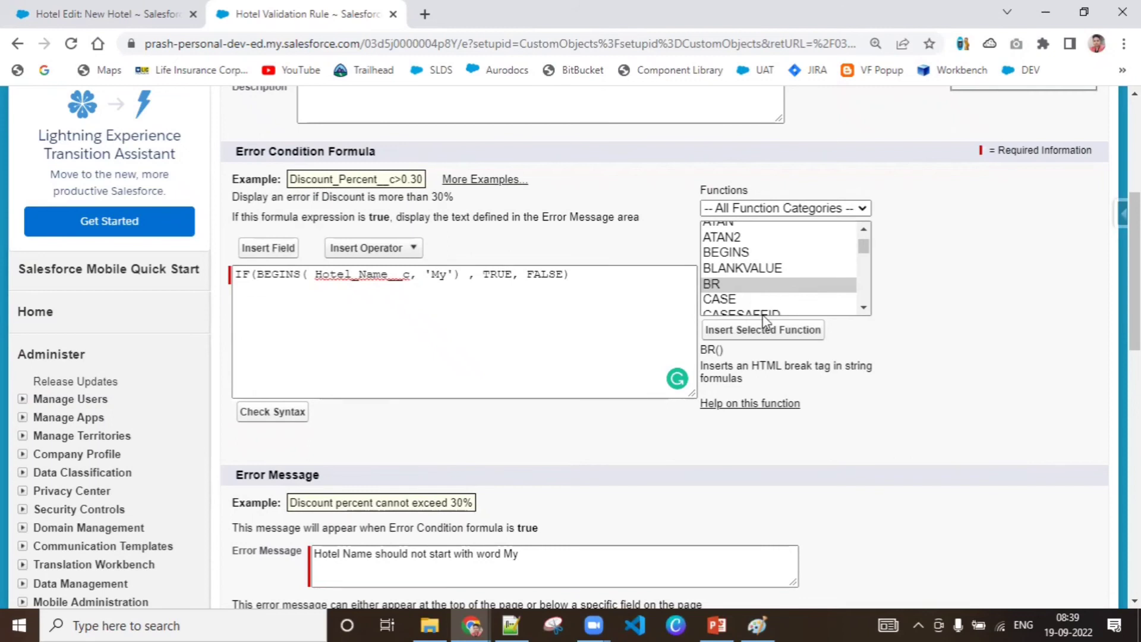
Examine the CASE function's syntax, its expression, value, result and else_result arguments, and its description
click(863, 307)
click(770, 272)
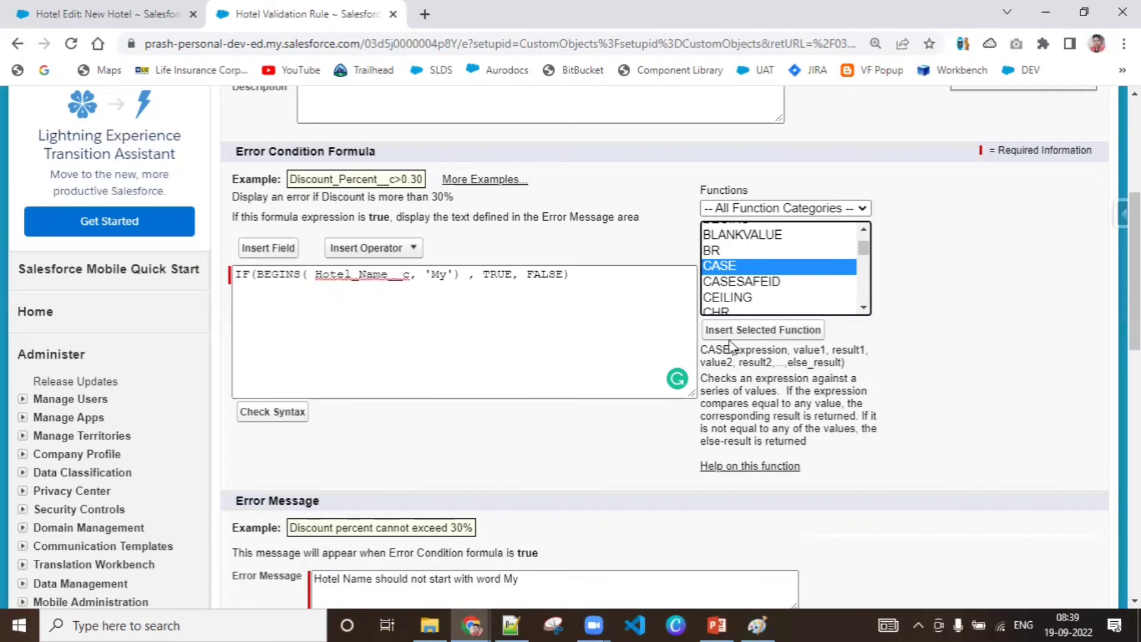
double_click(759, 349)
click(804, 353)
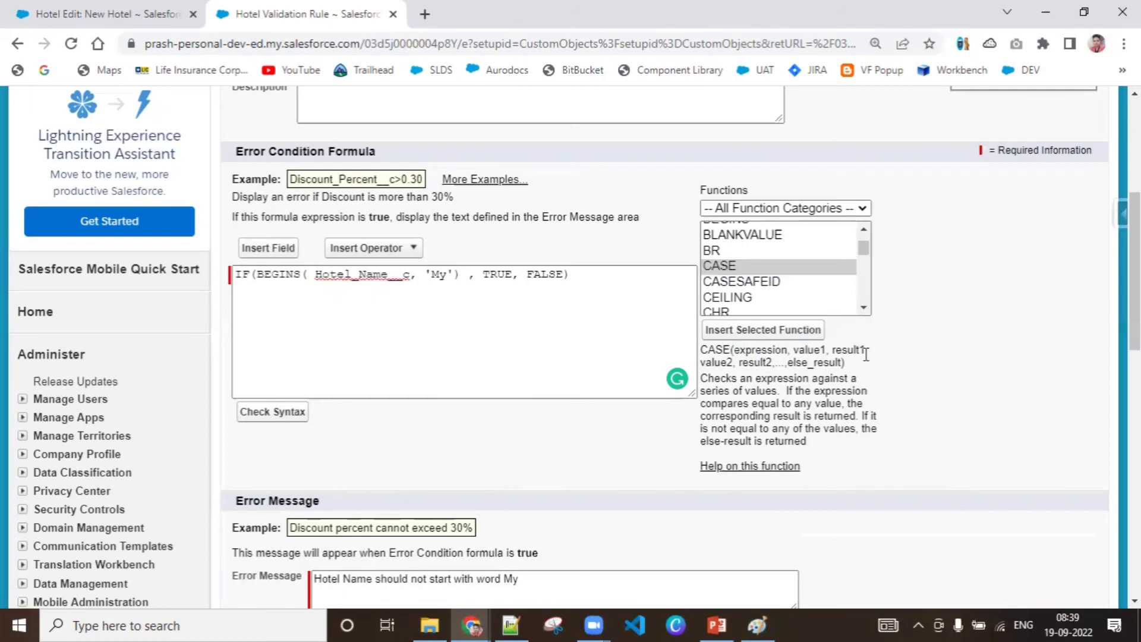
double_click(754, 363)
triple_click(761, 347)
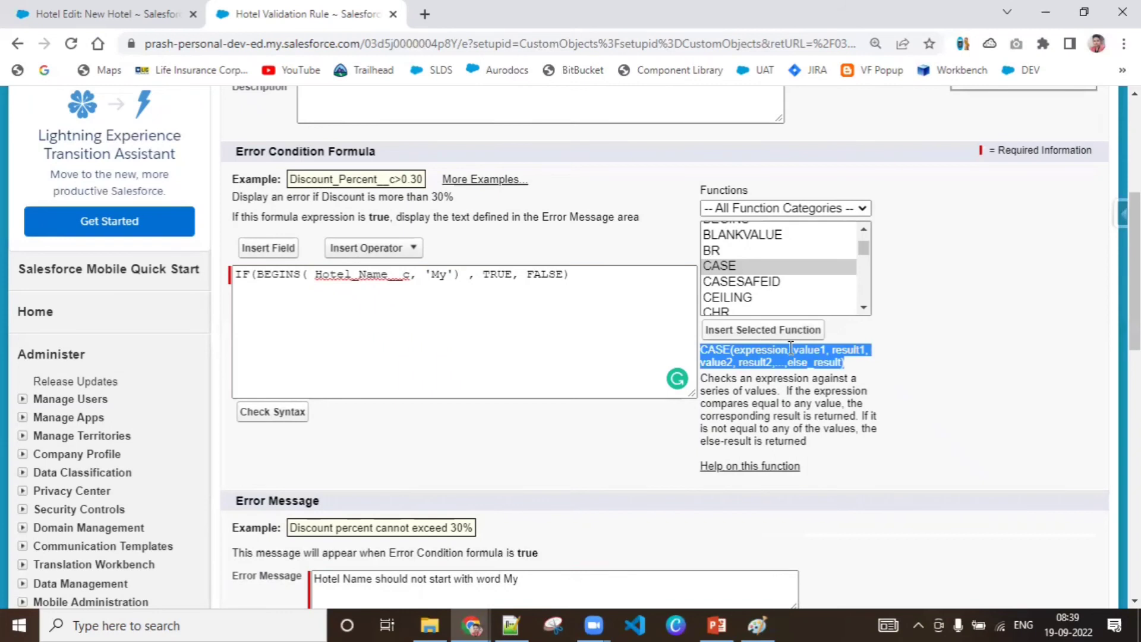
triple_click(810, 358)
triple_click(721, 376)
double_click(757, 353)
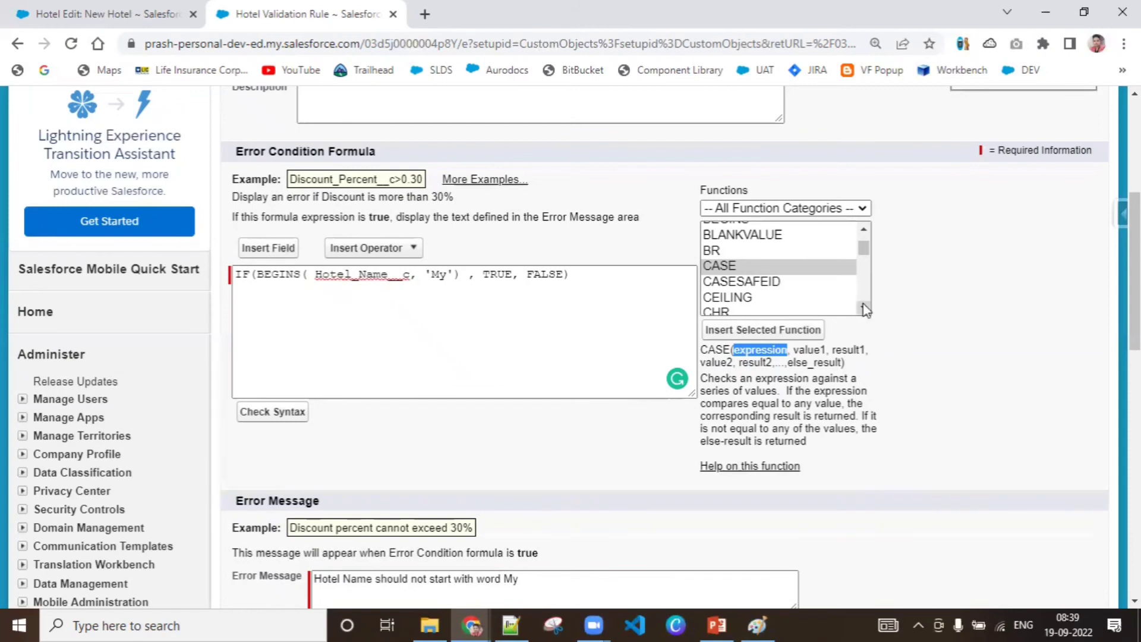
Show the CASESAFEID function's description and cancel the unsaved new hotel entry in the other browser tab
click(763, 284)
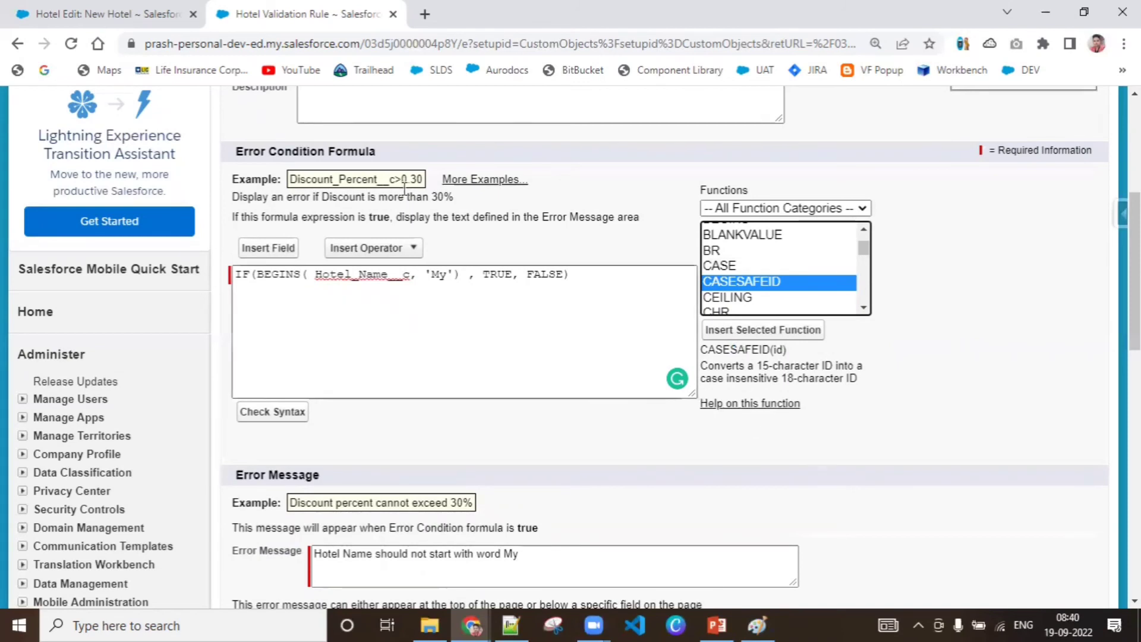
click(85, 7)
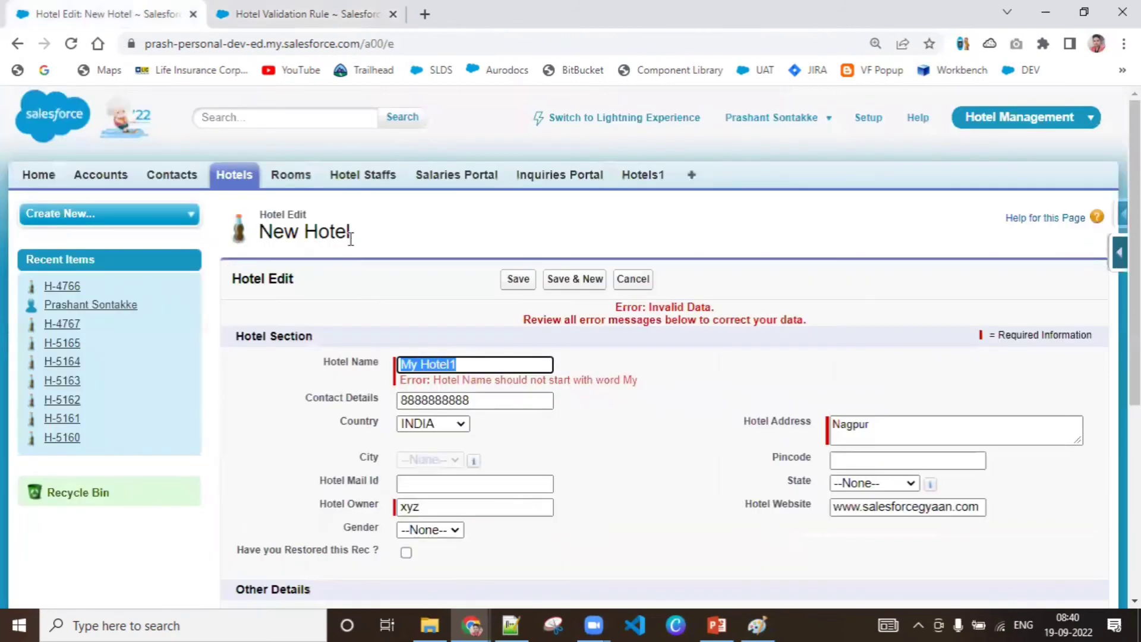
click(627, 279)
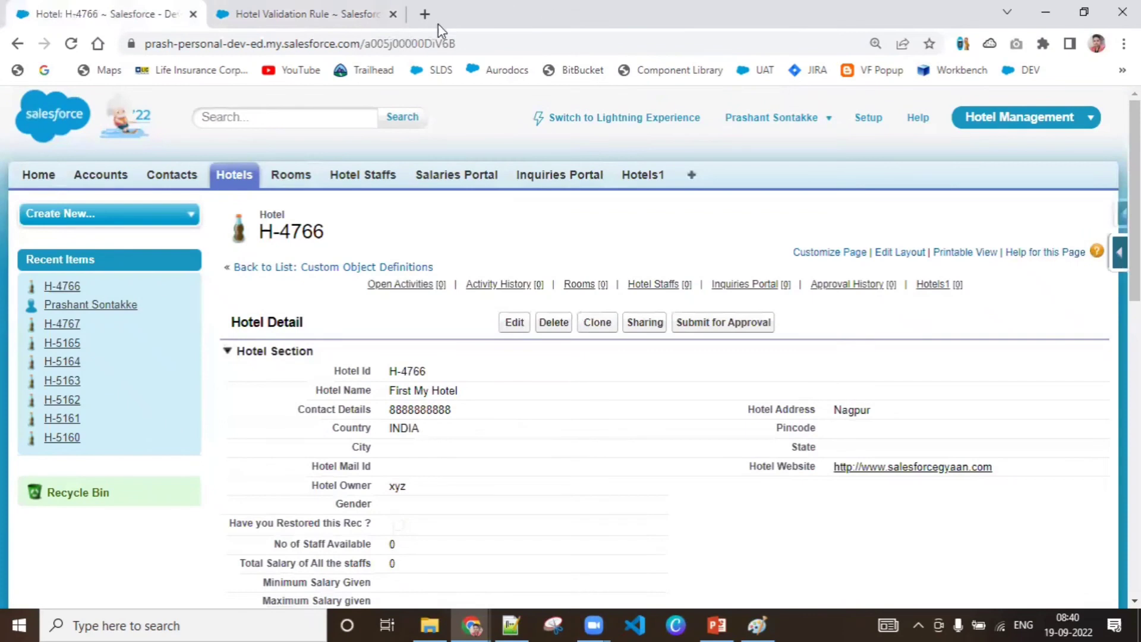
Highlight the record ID in hotel H-4766's URL and compare it with the CASESAFEID description on the validation rule page
click(425, 47)
double_click(426, 47)
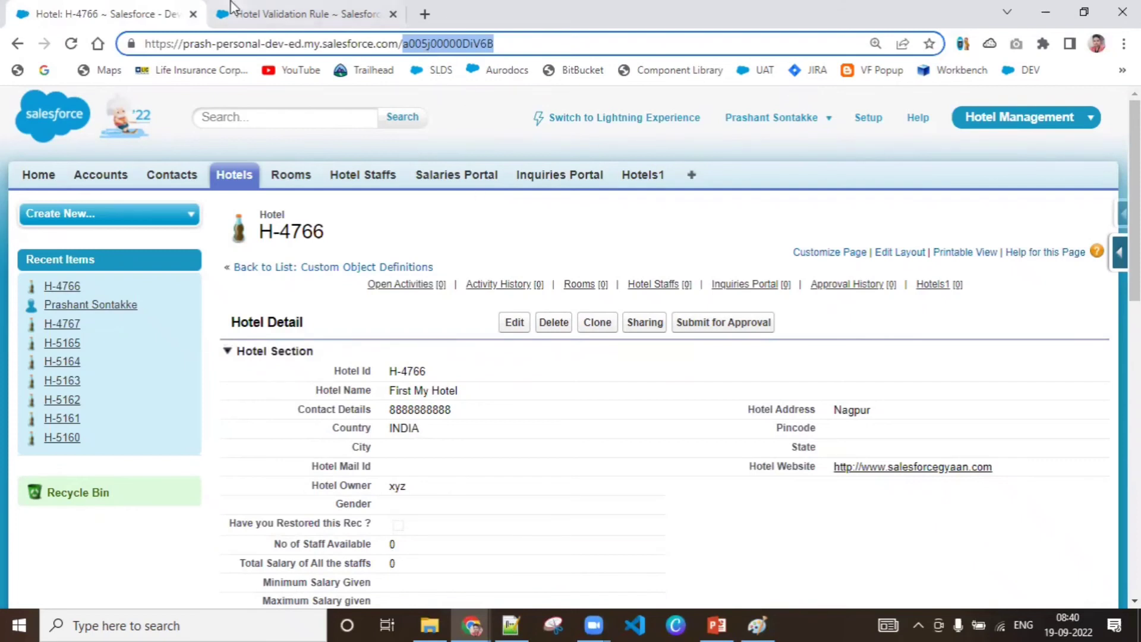
click(279, 17)
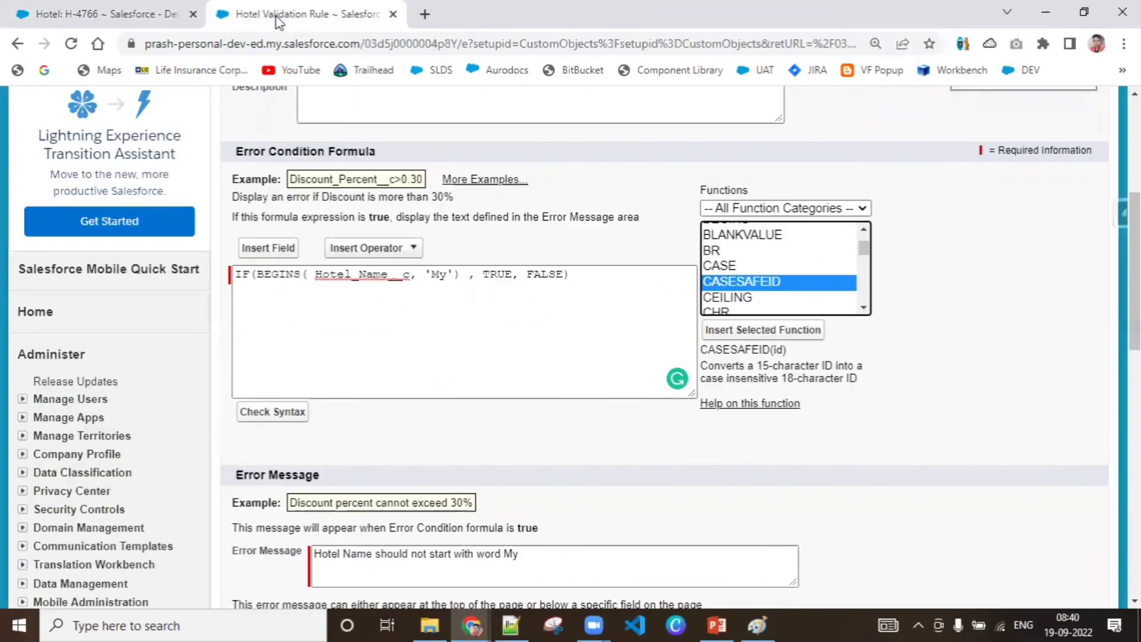
Open the Developer Console from the hotel record page and bring up its Query Editor
click(60, 13)
click(773, 117)
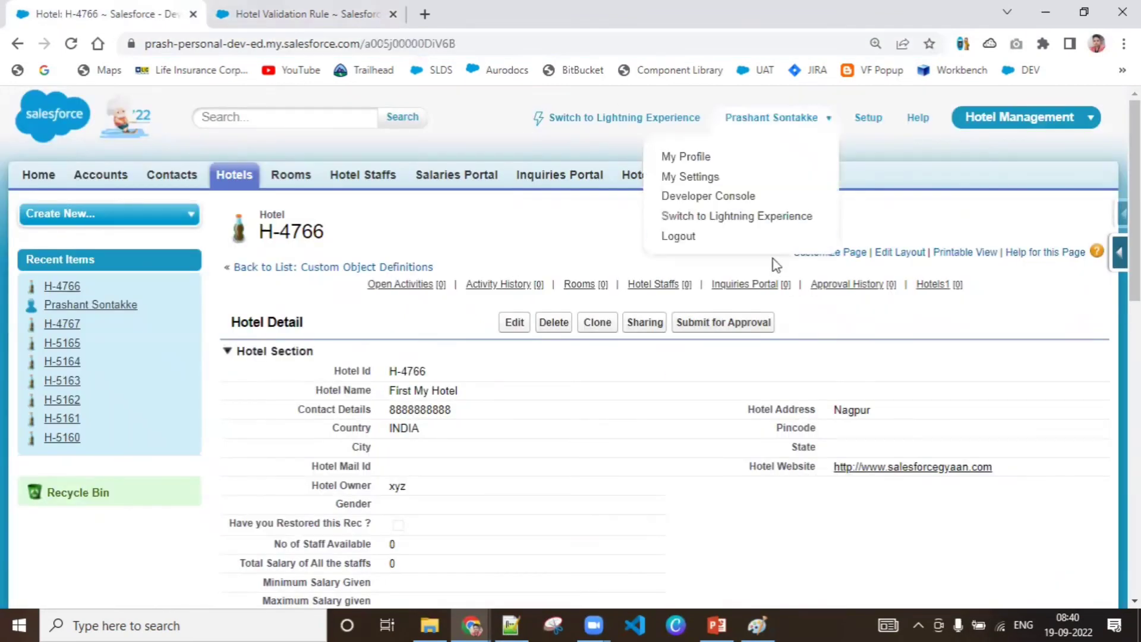
click(731, 196)
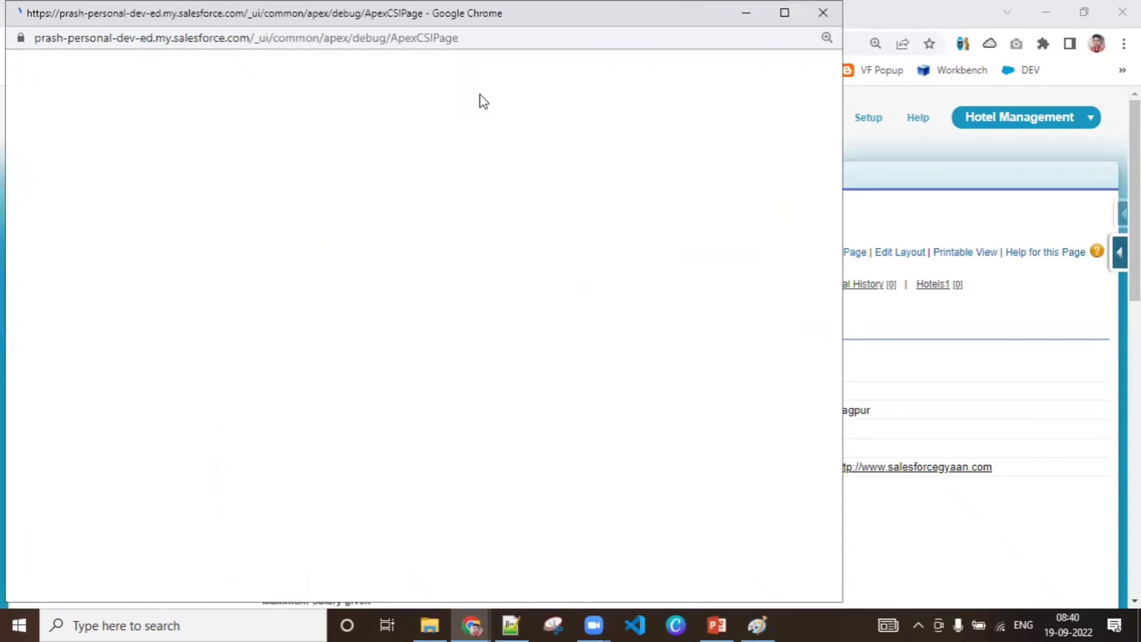
click(482, 37)
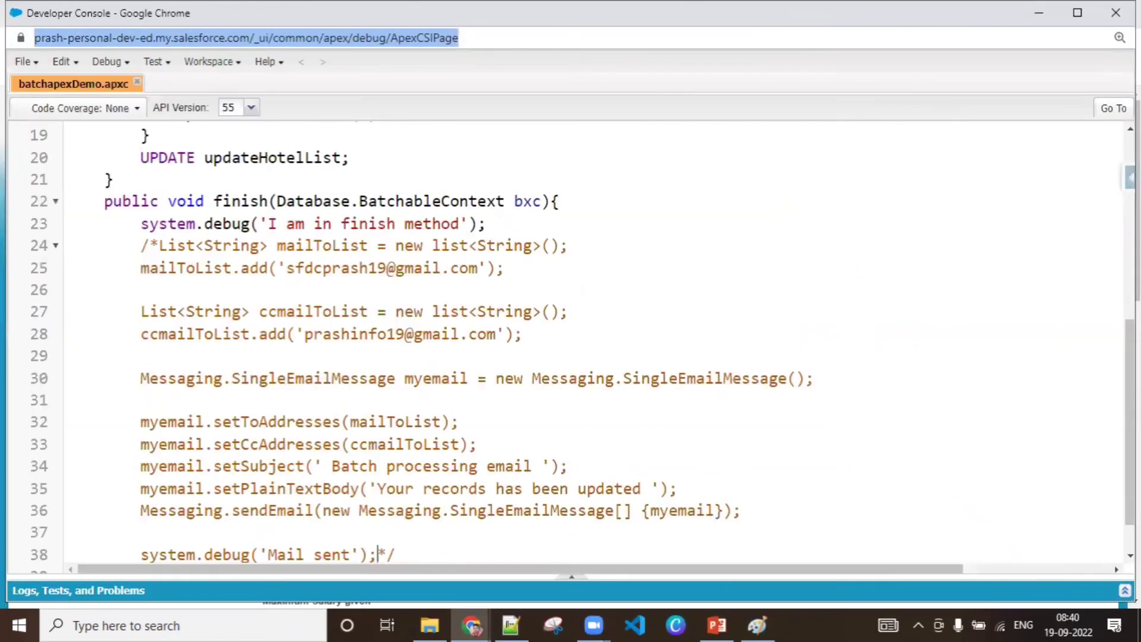
click(1125, 590)
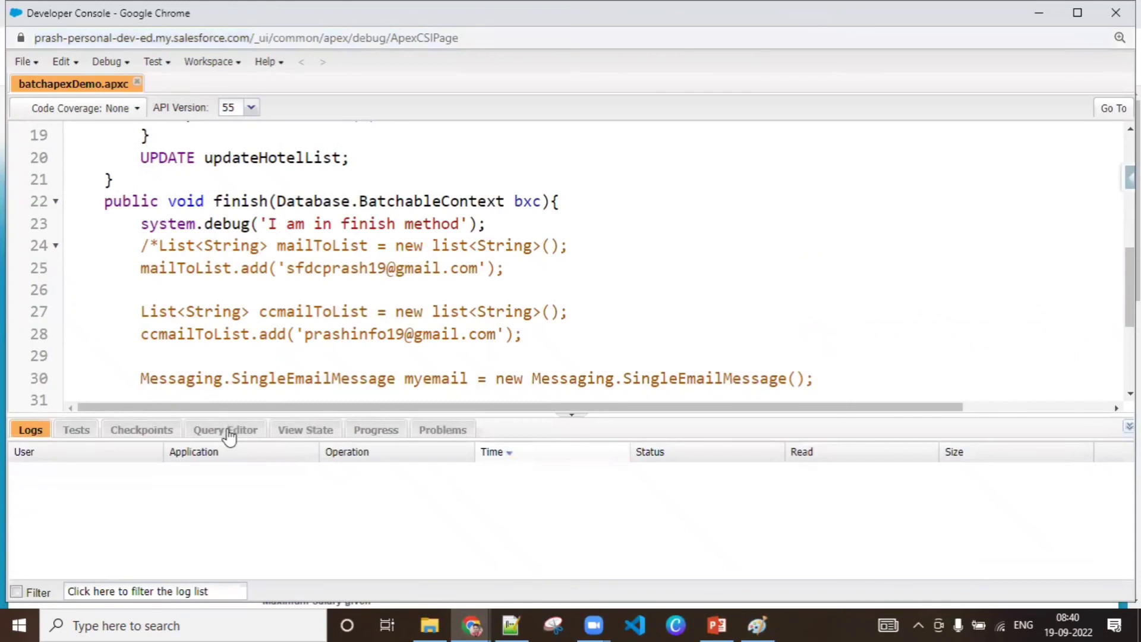
click(228, 437)
click(226, 480)
Run the query "SELECT id from hotel__c" to list the IDs of all hotel records
text(SELECR)
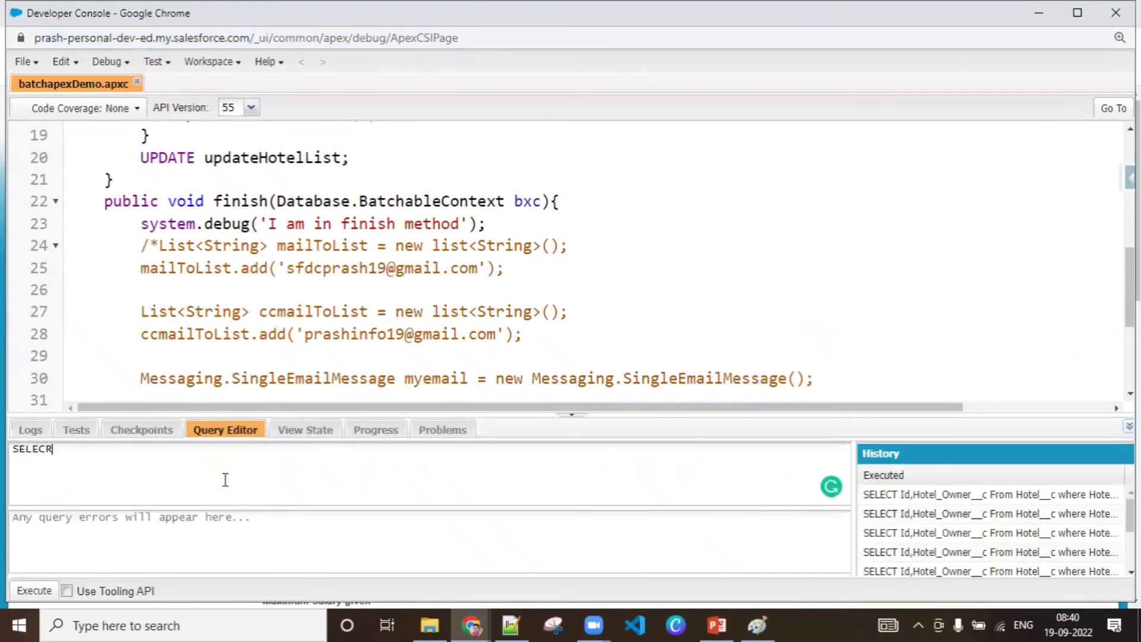
key(BackSpace)
key(BackSpace)
text(T id from hotel)
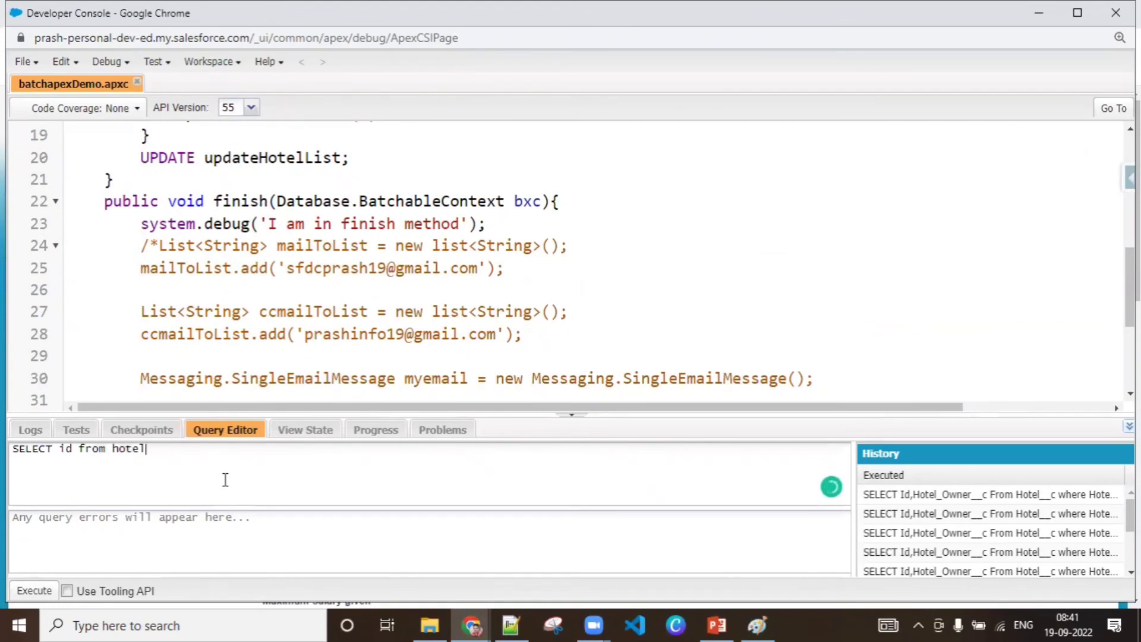
click(46, 591)
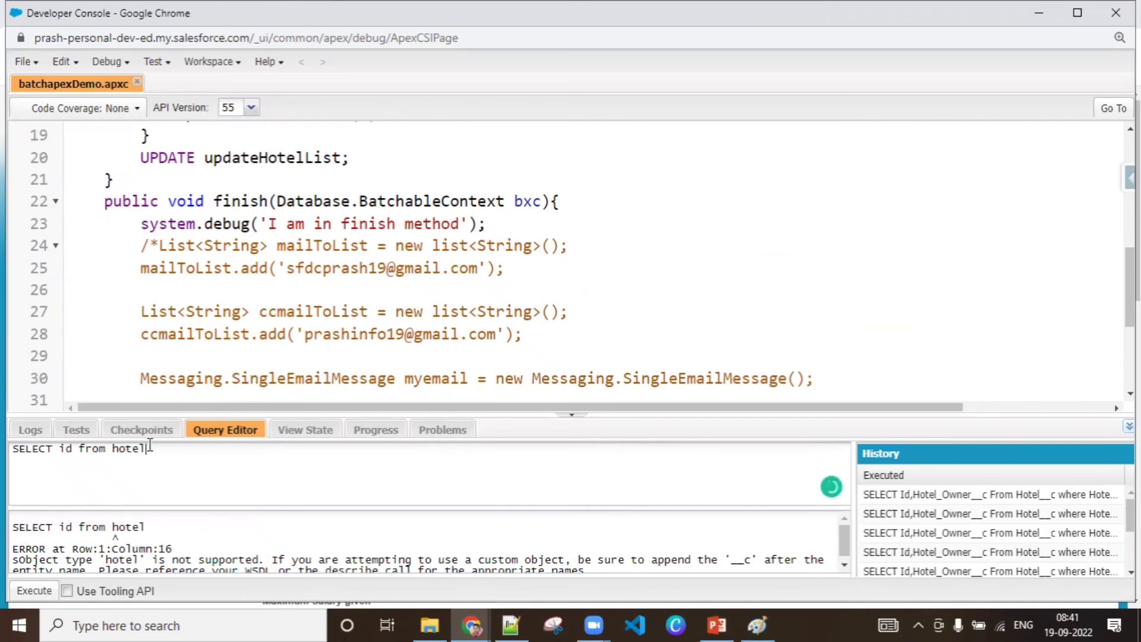
text(__c)
click(45, 591)
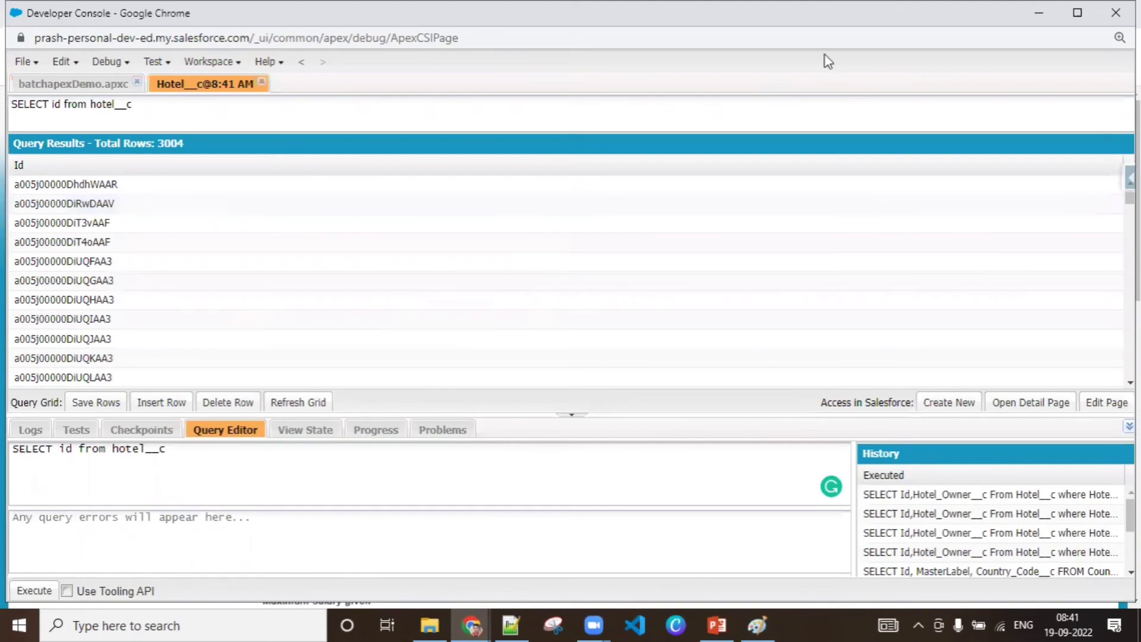
Copy the record ID from hotel H-4766's URL and search for it on the Developer Console's query results page
click(1037, 22)
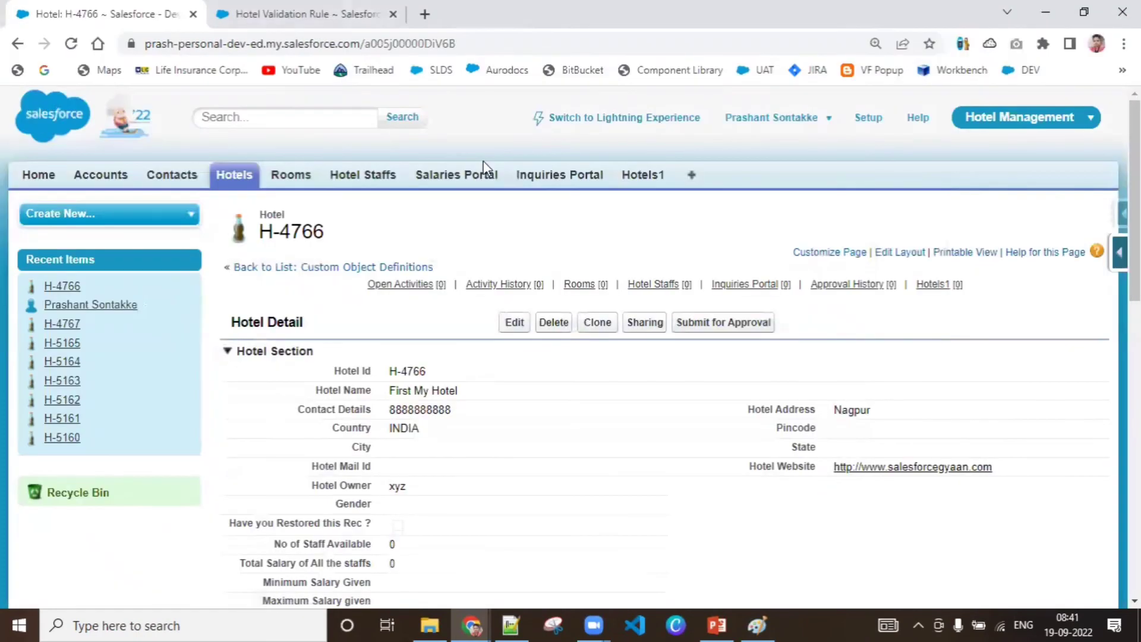
double_click(421, 43)
key(ctrl+c)
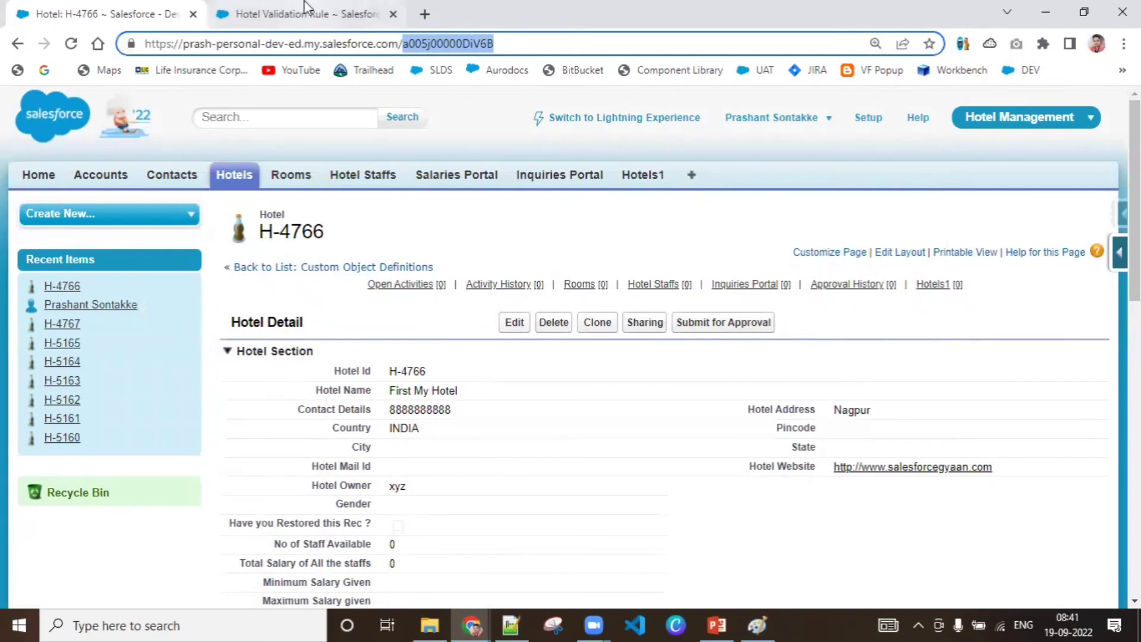
click(471, 625)
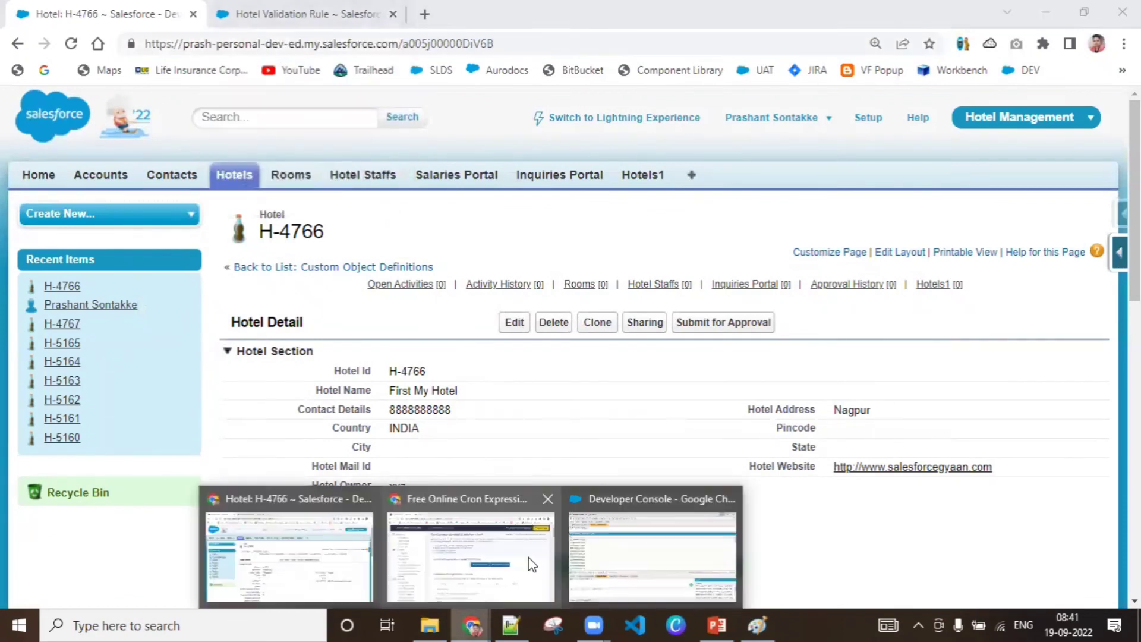
click(594, 565)
key(ctrl+f)
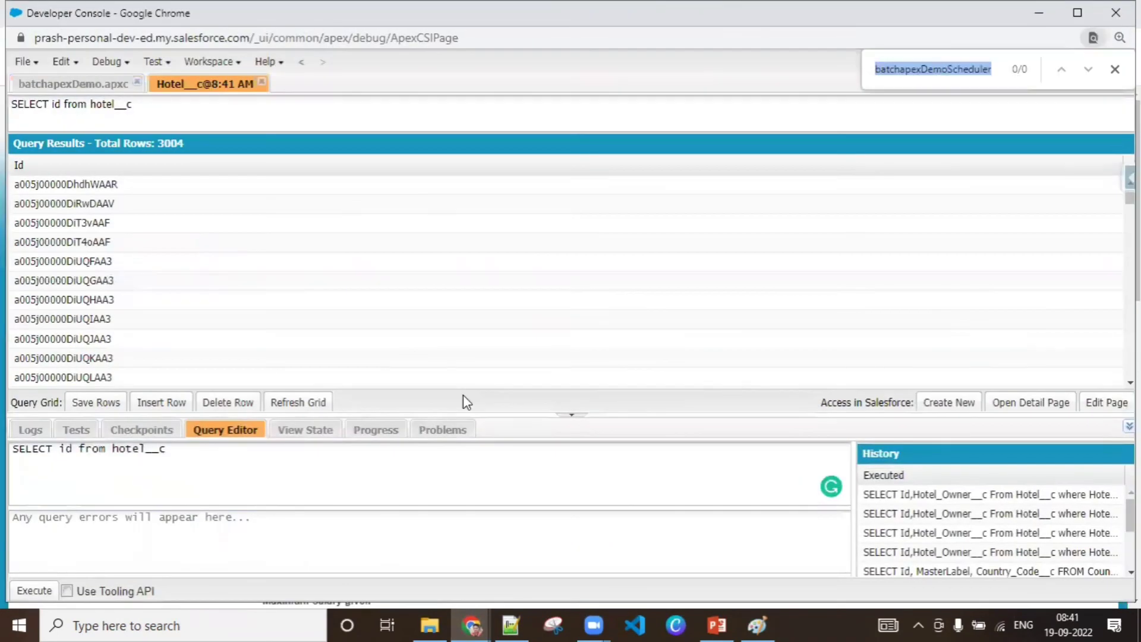
key(ctrl+v)
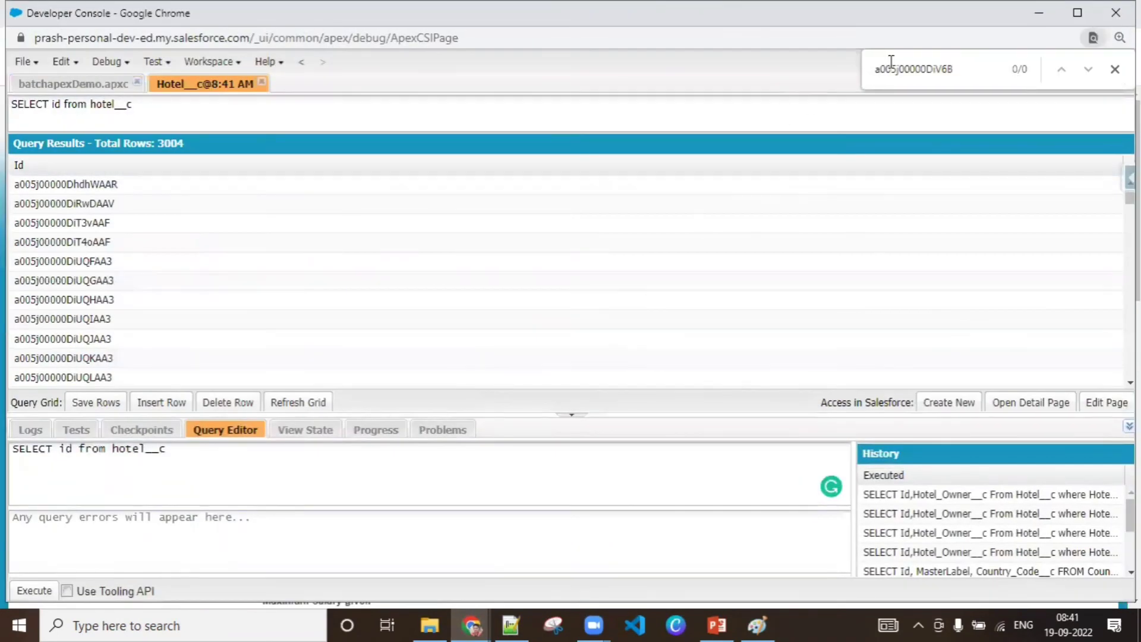
Add the filter where id = 'a005j00000DiV6B' to the hotel__c query and run it
click(251, 450)
text(where id = ')
key(ctrl+v)
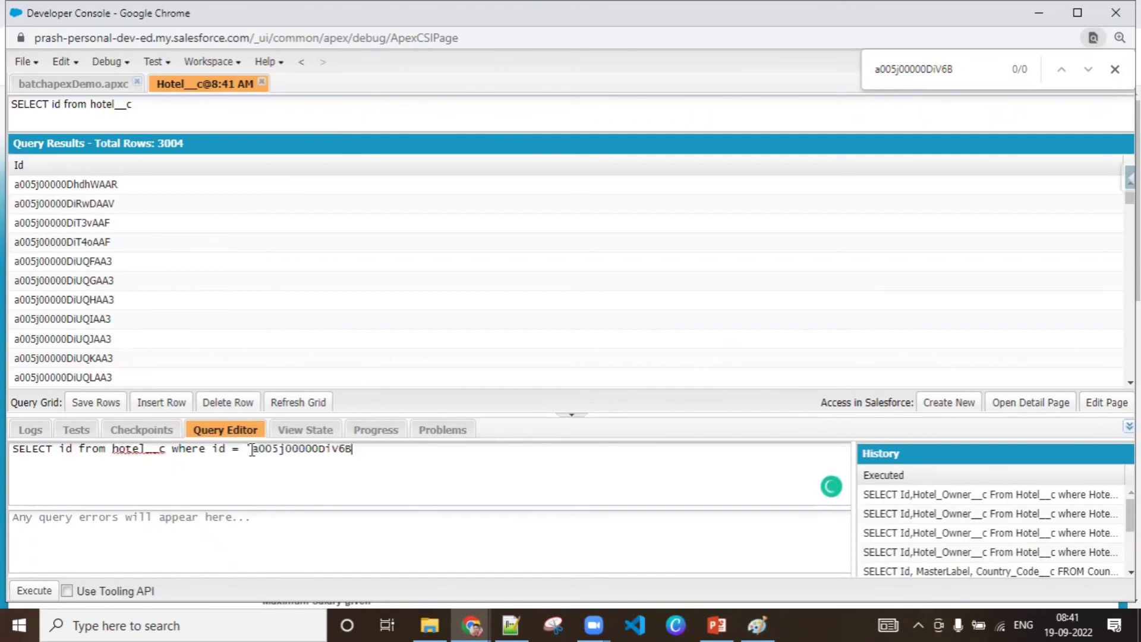
text(')
click(33, 590)
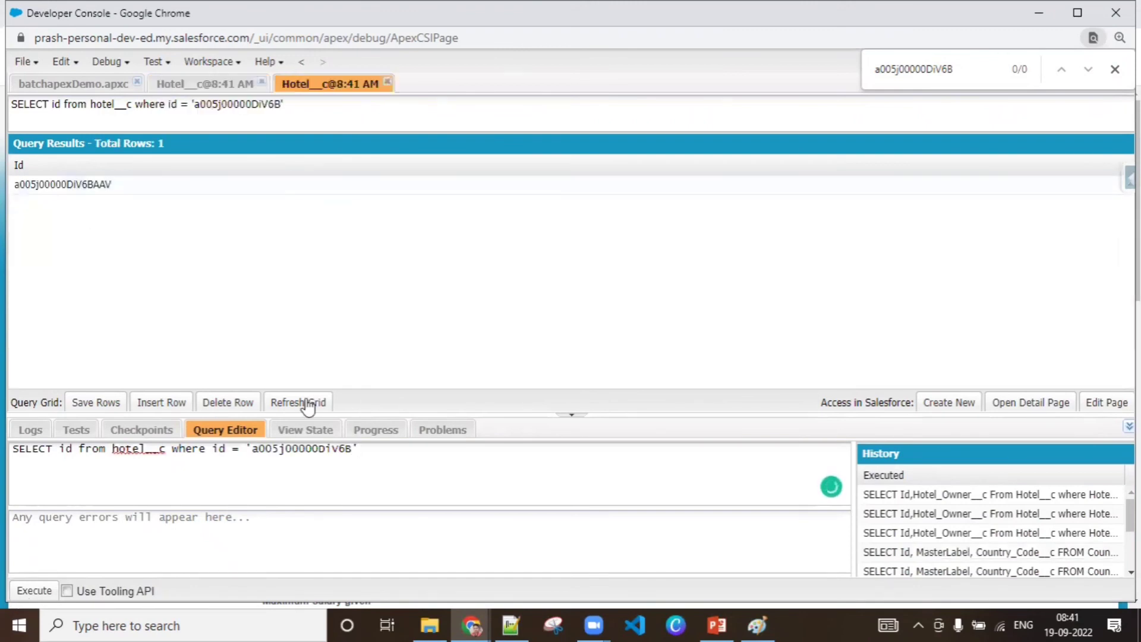
Highlight the 15-character ID in the query for comparison with the returned ID, and switch back to the hotel record's browser window
double_click(298, 448)
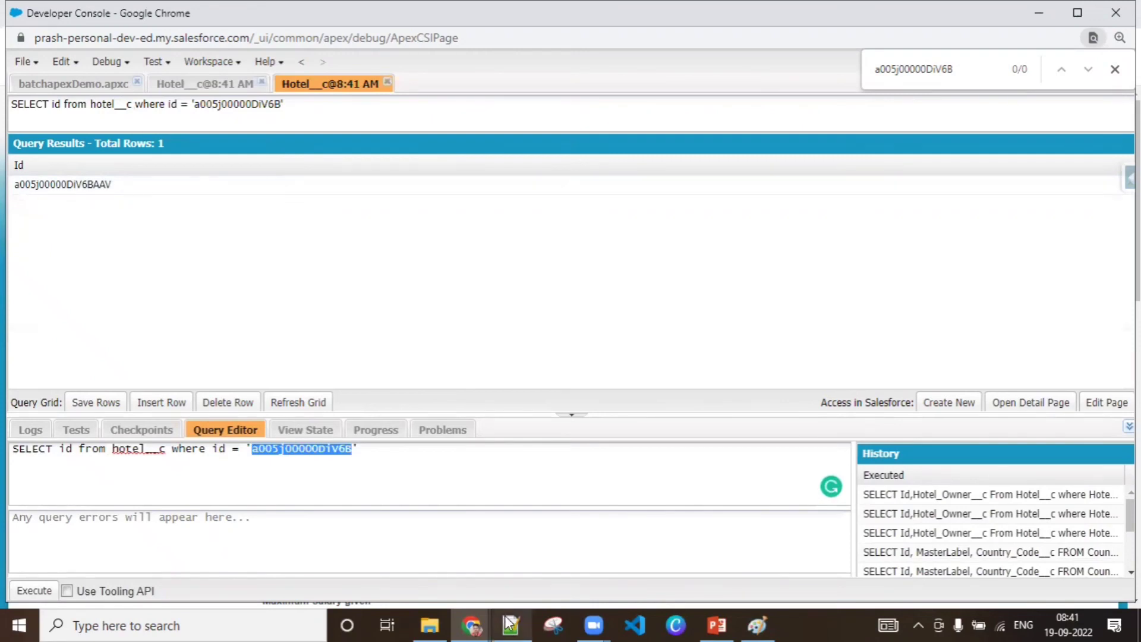
click(484, 616)
click(294, 546)
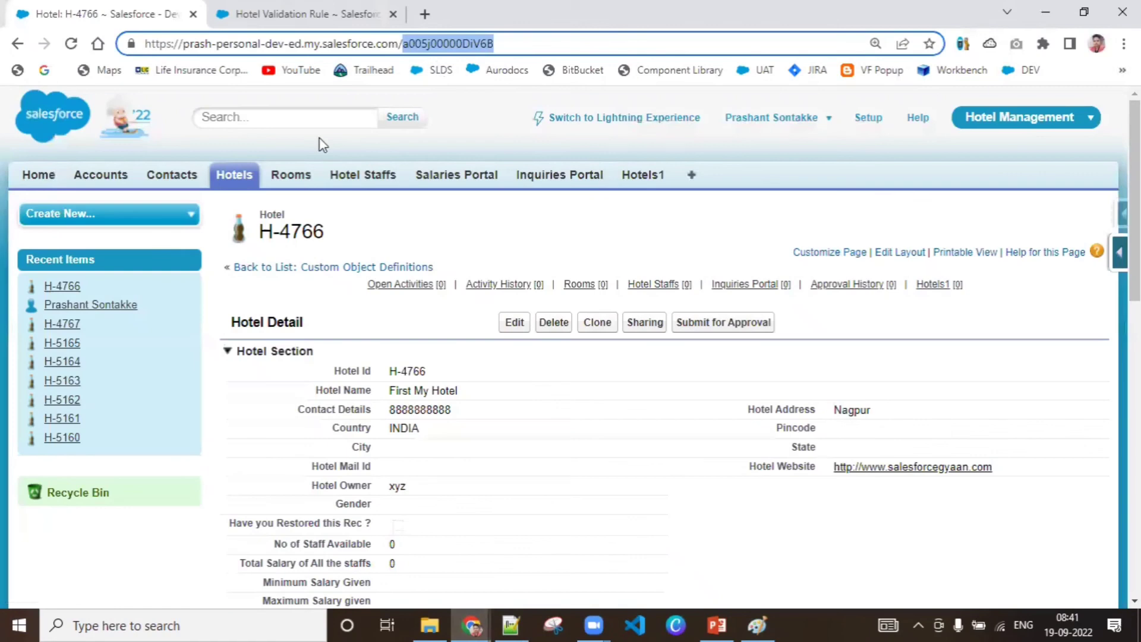
Open a new browser tab, return to hotel H-4766 and reload the record from its URL with the 15-character ID
click(428, 23)
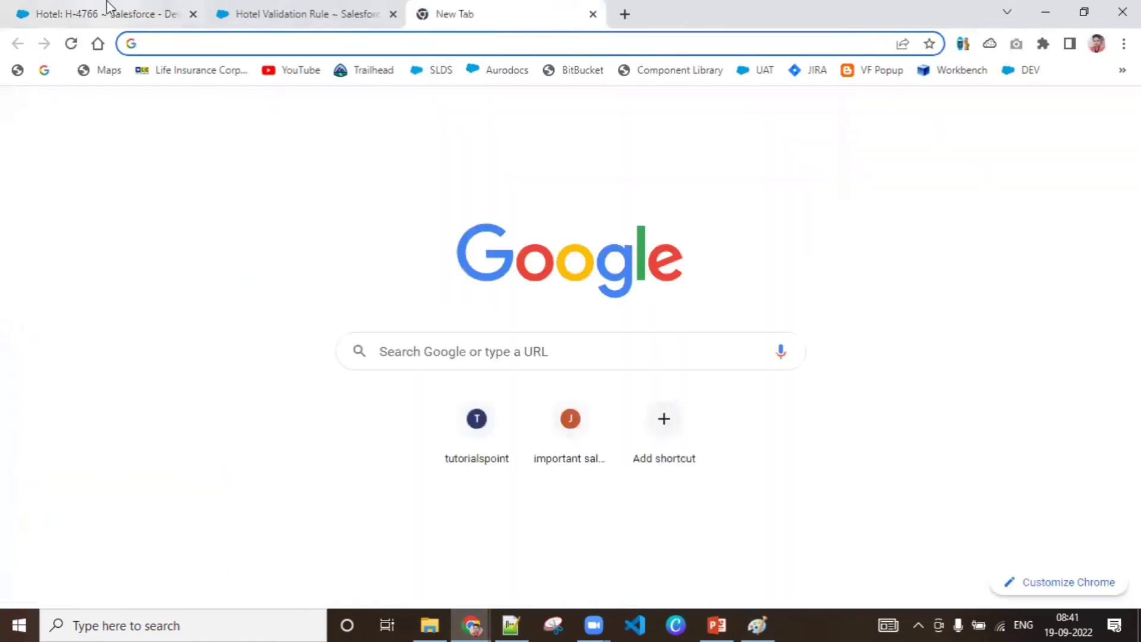
click(107, 13)
click(449, 44)
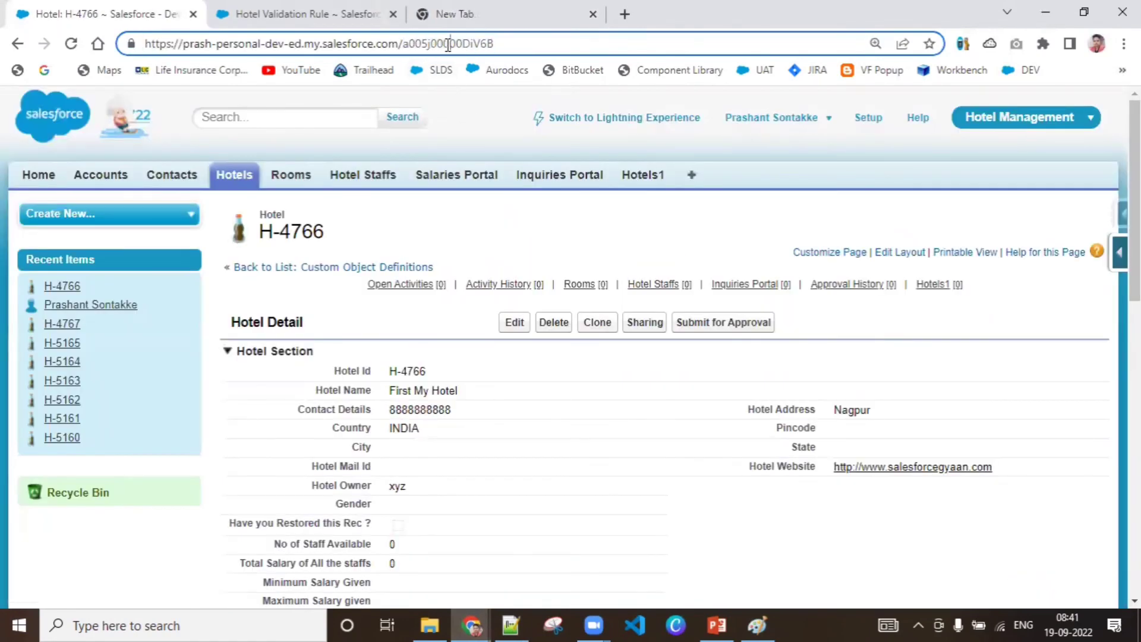
double_click(449, 44)
key(Return)
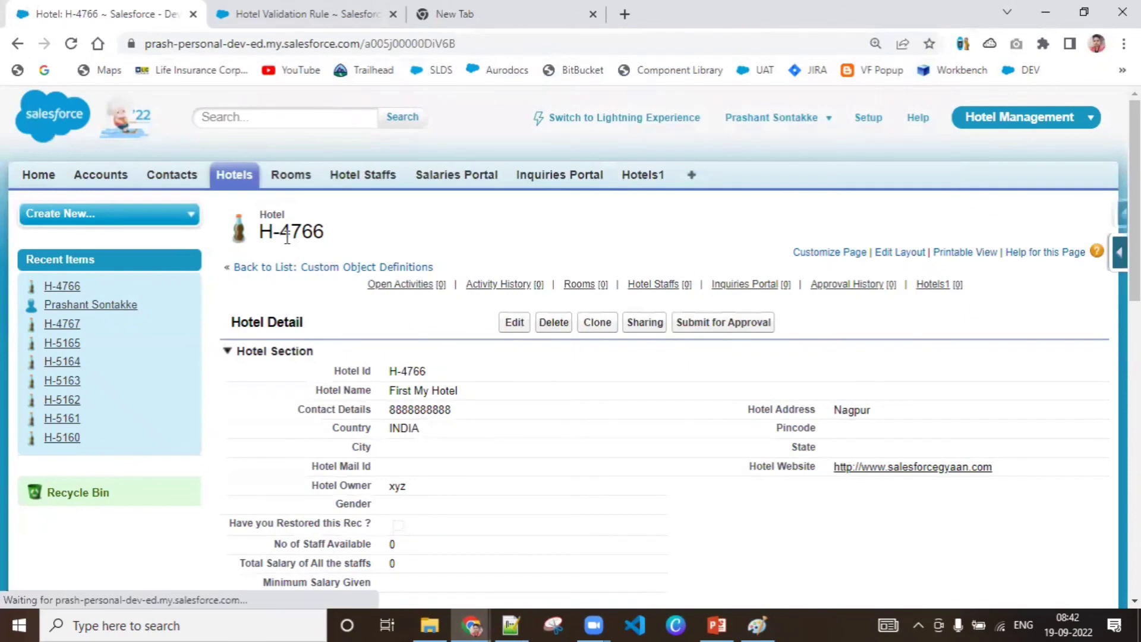
Compare hotel H-4766's record and its URL ID with the ID returned in the Developer Console's query results
drag(280, 234, 321, 248)
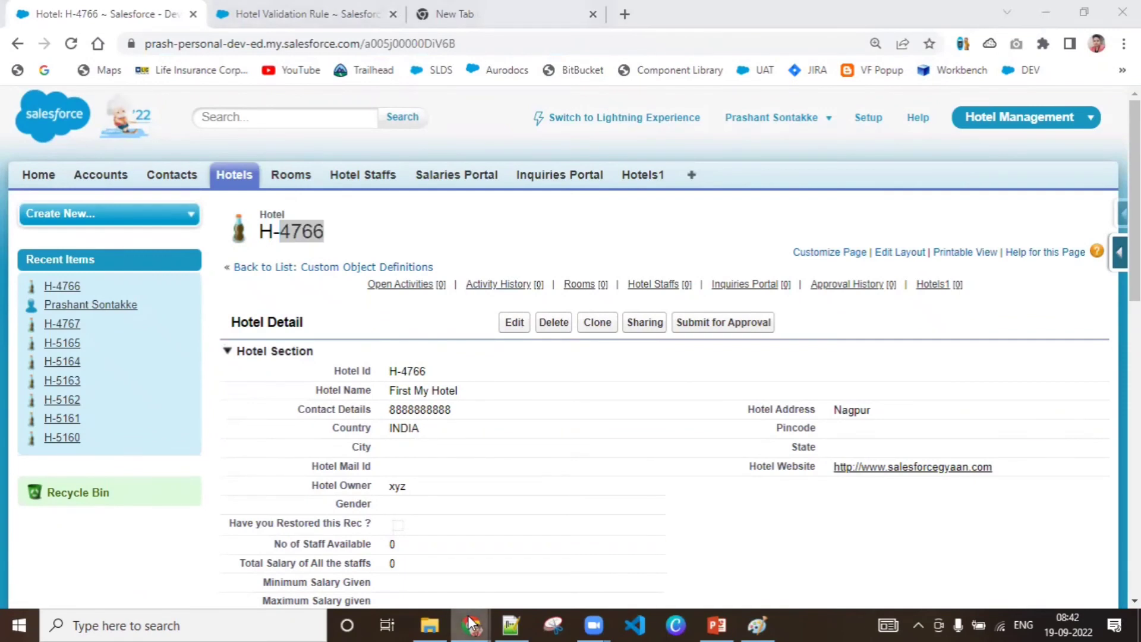
mouse_move(471, 624)
click(650, 554)
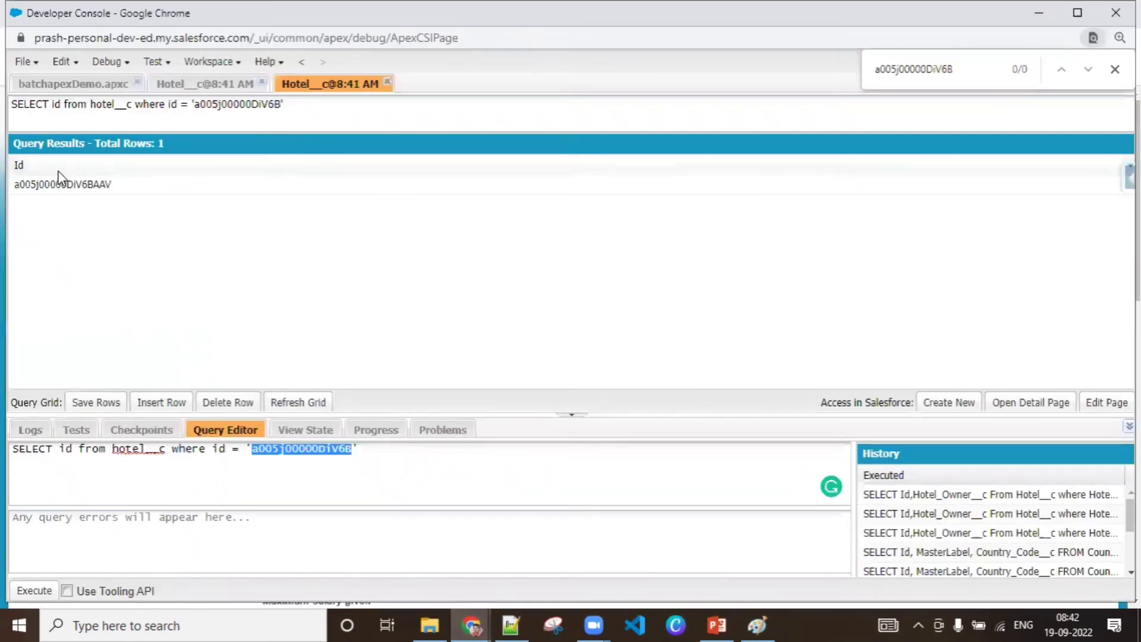
double_click(62, 187)
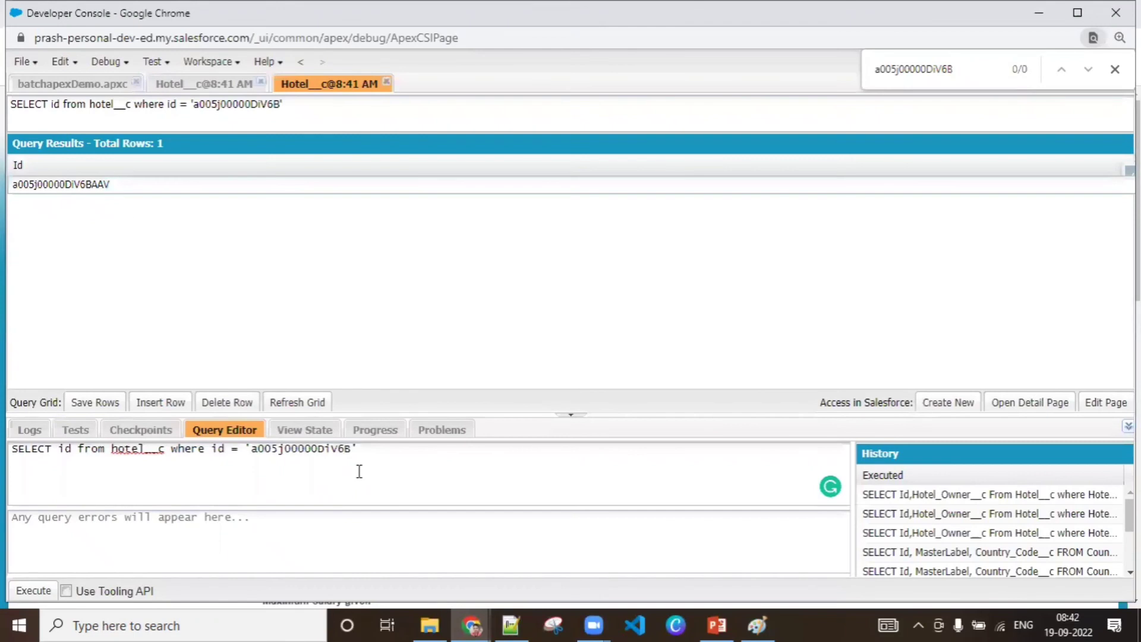
click(467, 624)
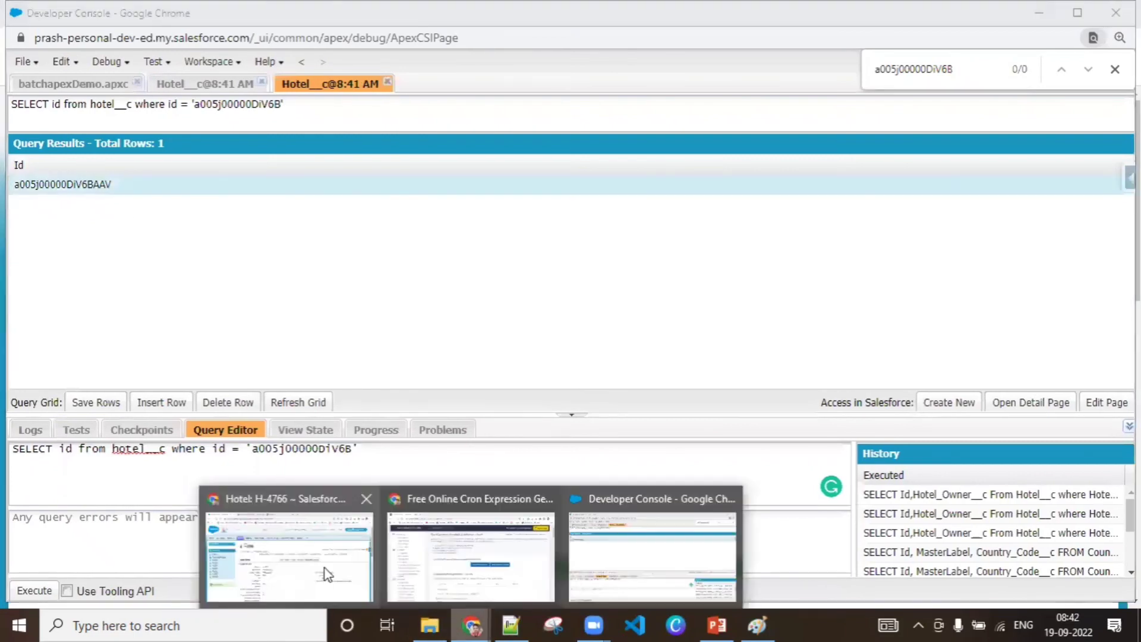
click(325, 568)
click(398, 40)
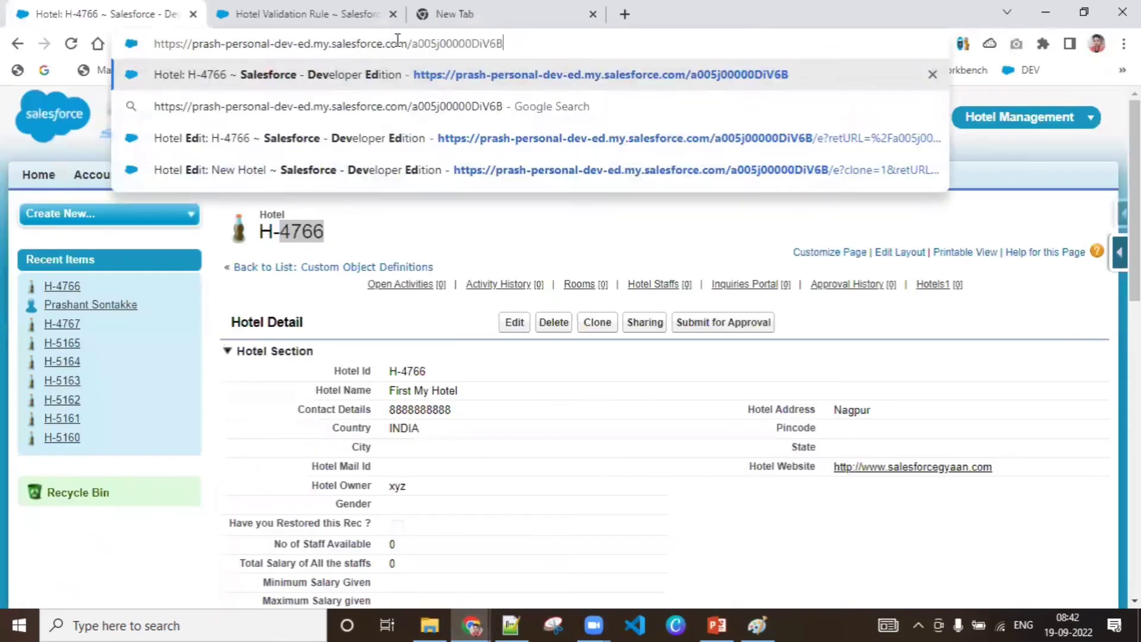
key(Escape)
click(366, 329)
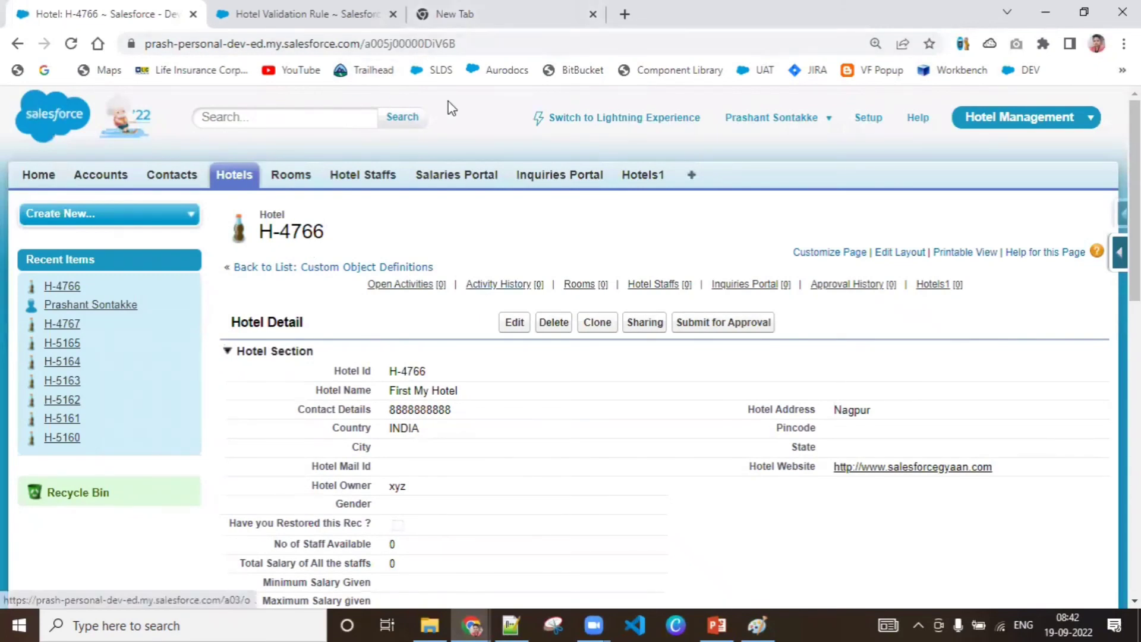
Copy the 15-character ID a005j00000DiV6B from hotel H-4766's URL and paste it into a new Notepad++ document
double_click(418, 44)
key(ctrl+c)
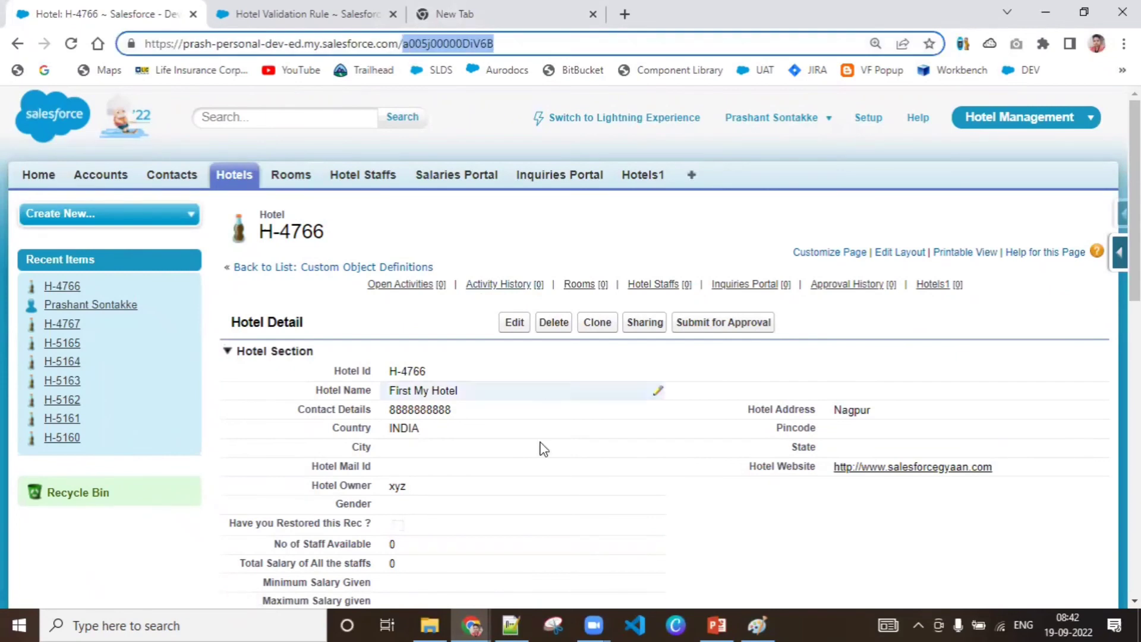
click(510, 625)
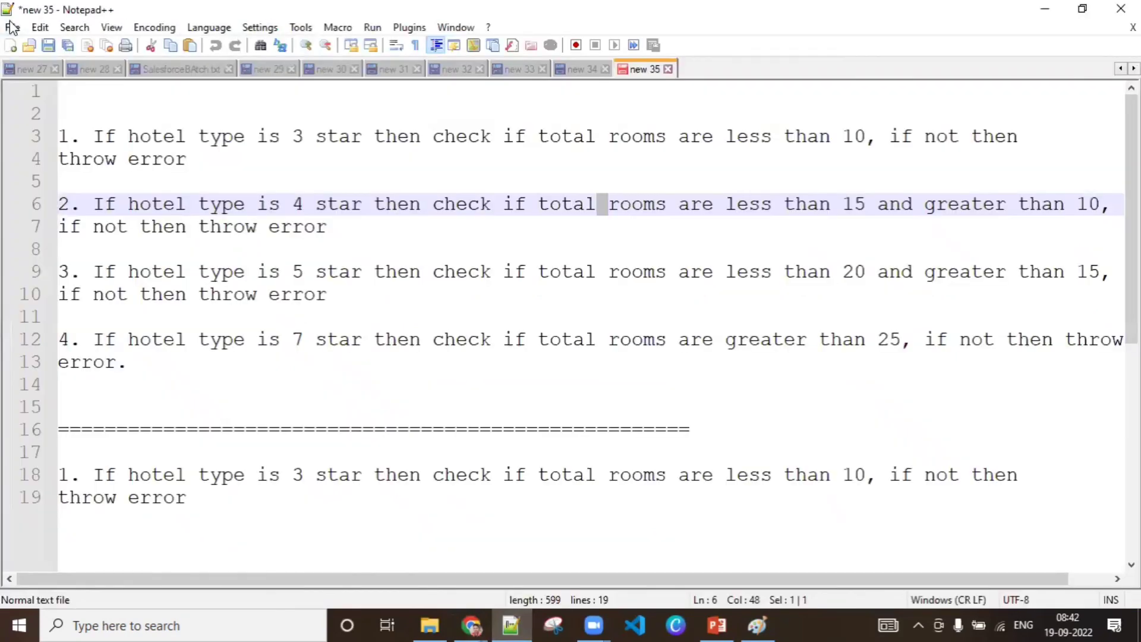
click(33, 31)
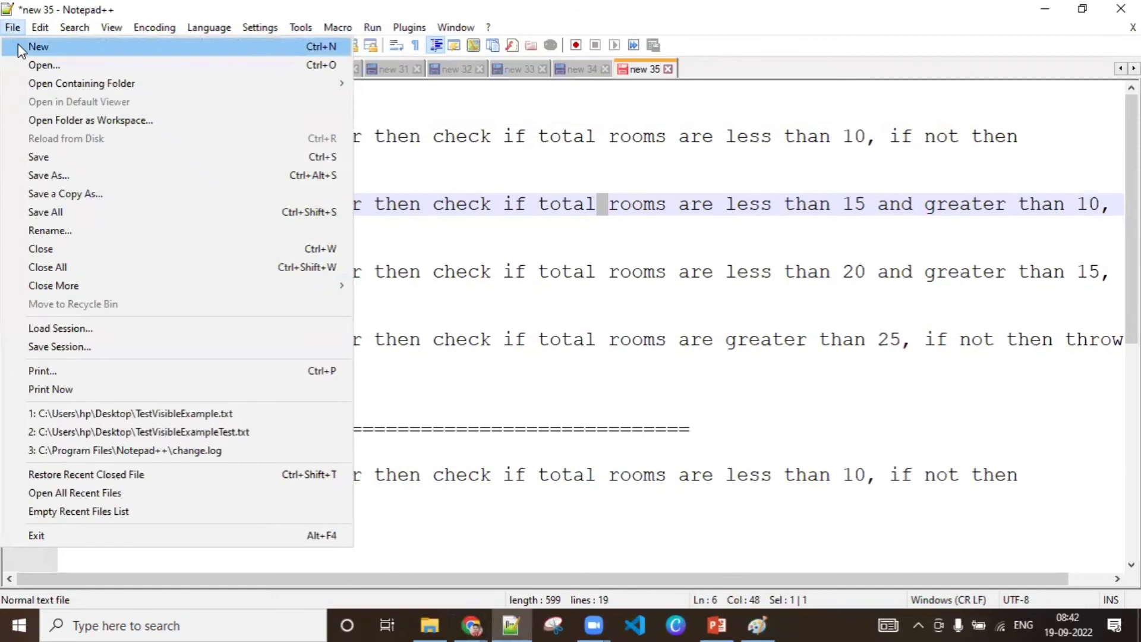
click(18, 45)
key(ctrl+v)
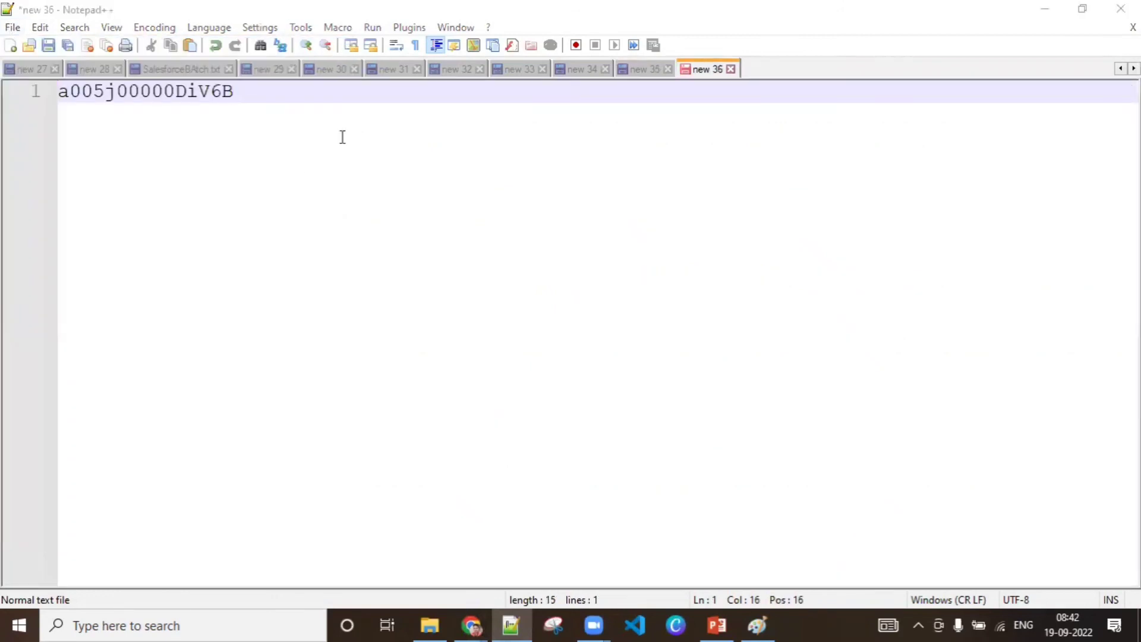
Copy the 18-character ID a005j00000DiV6BAAV from the Developer Console's query result onto the second line of the Notepad++ document
click(471, 624)
click(614, 567)
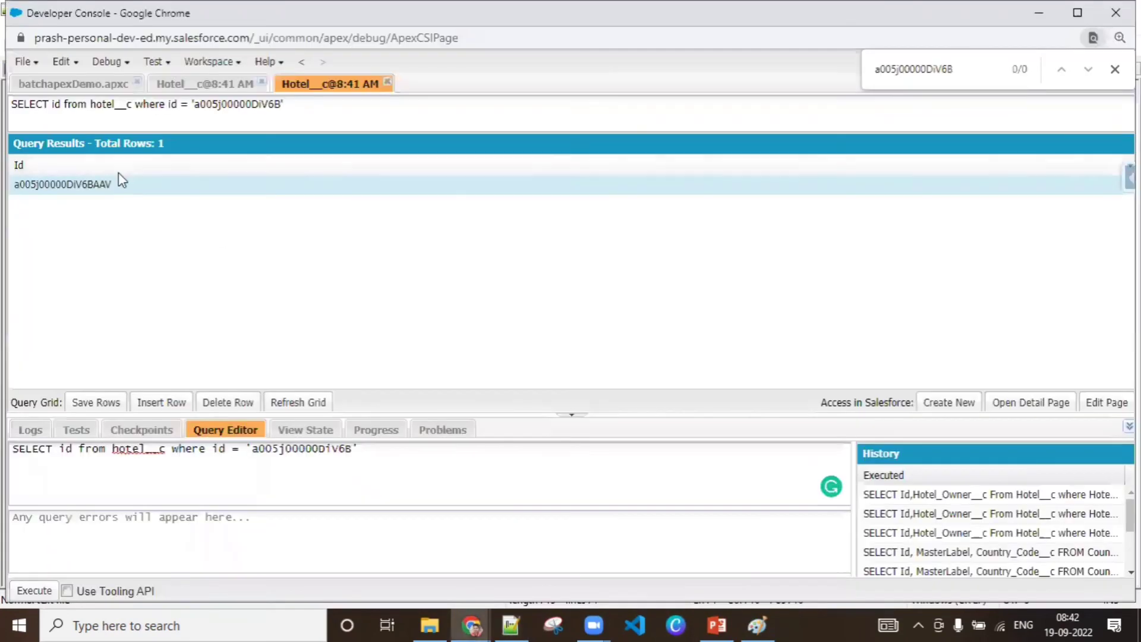
double_click(98, 179)
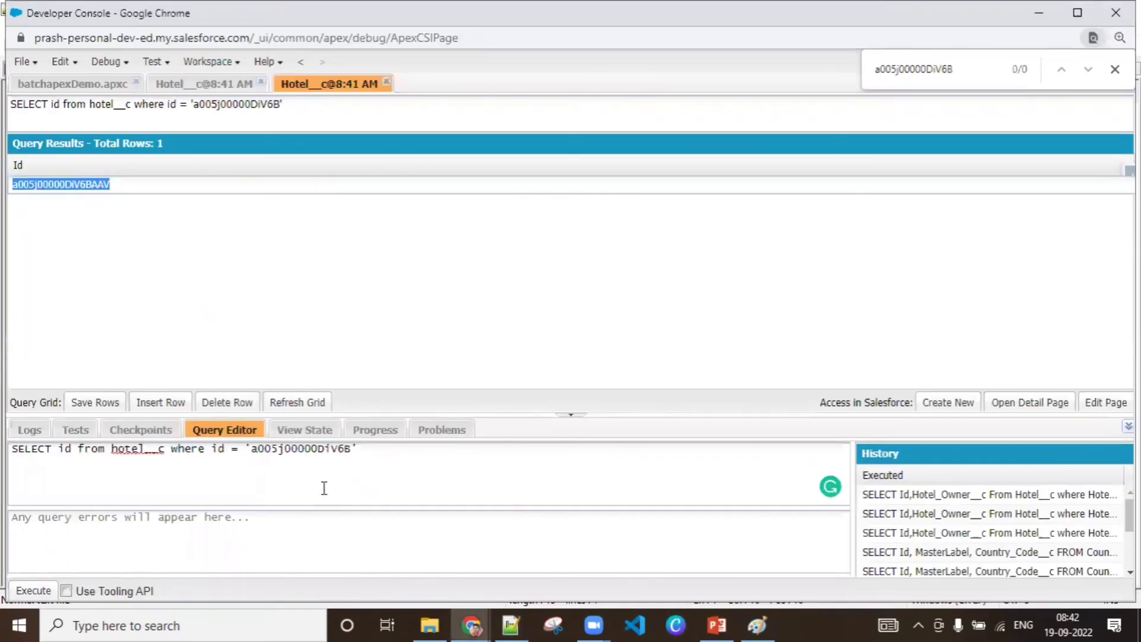
click(525, 615)
key(Return)
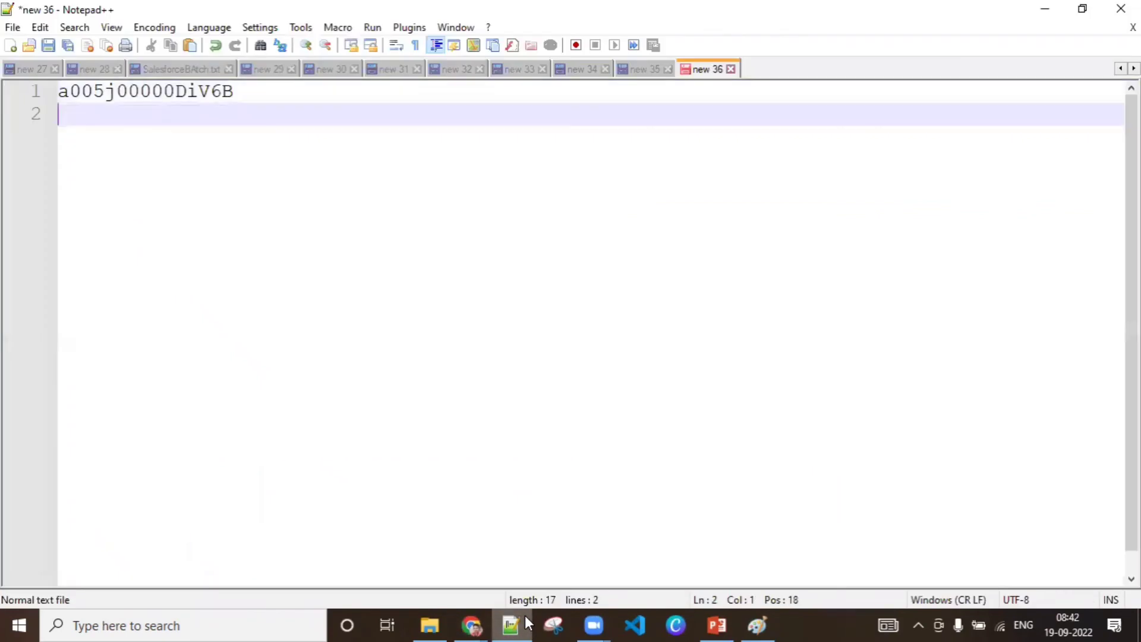
text(a005j00000DiV6BAAV)
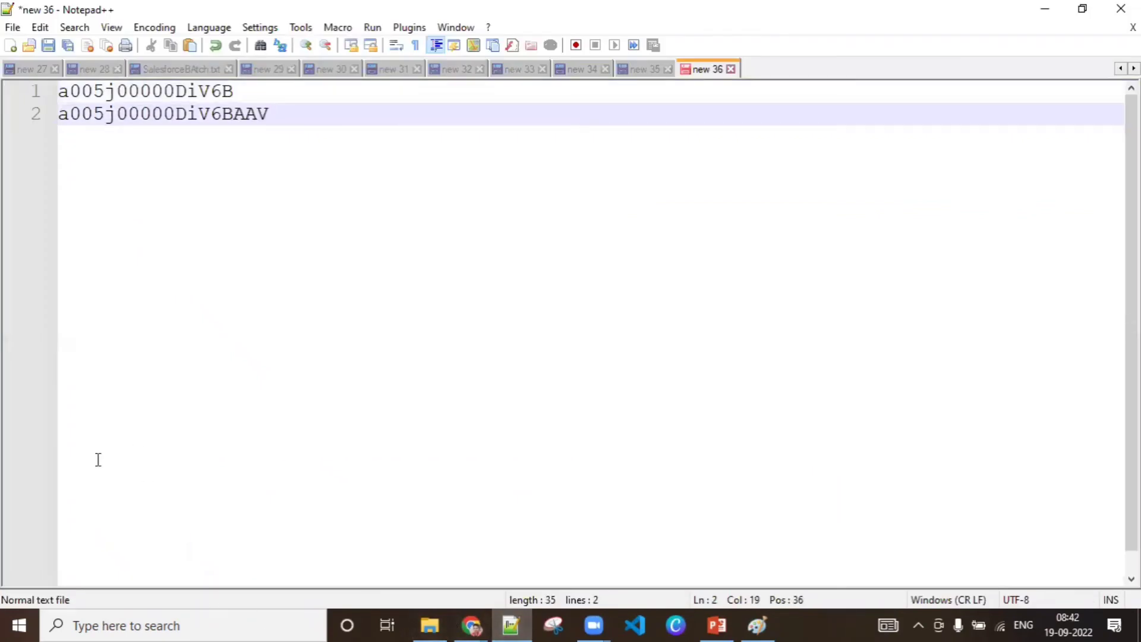
Highlight the first 15 characters of the 18-character ID to compare it with the shorter ID above
drag(233, 114, 63, 126)
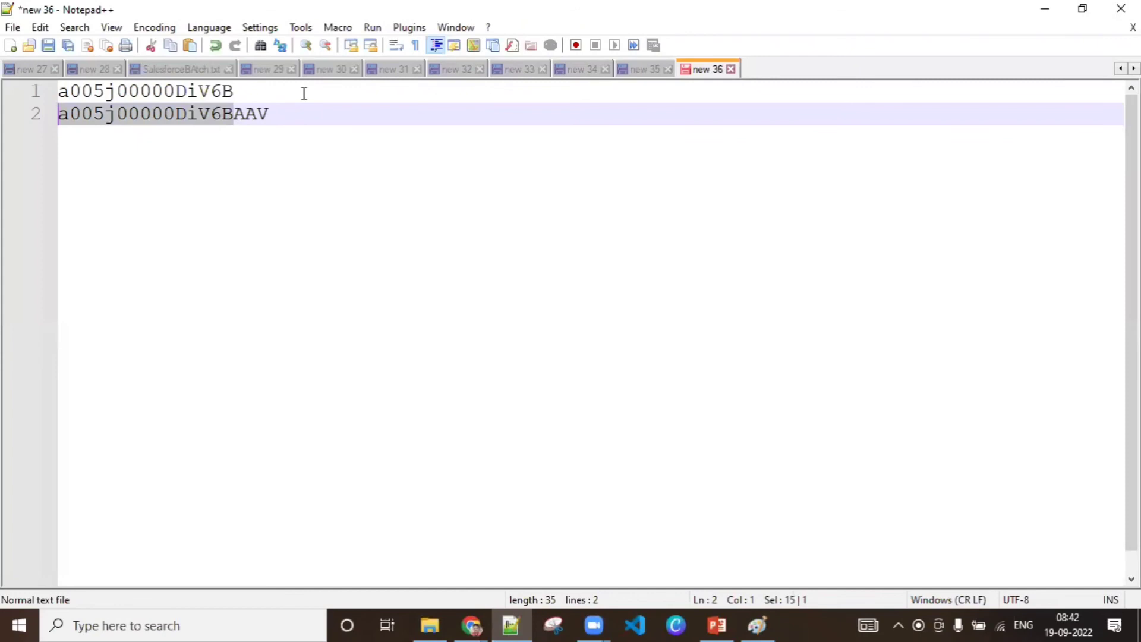
drag(303, 94, 277, 112)
click(272, 113)
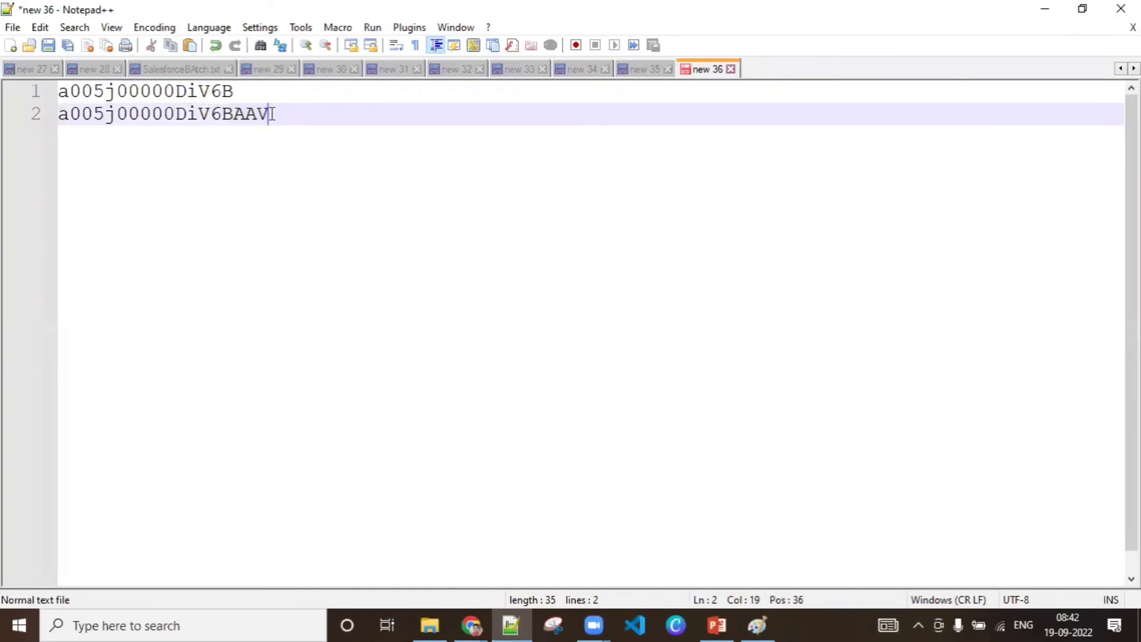
Minimize Notepad++, close the Developer Console and return to the Hotel Validation Rule edit page in the browser
click(1041, 7)
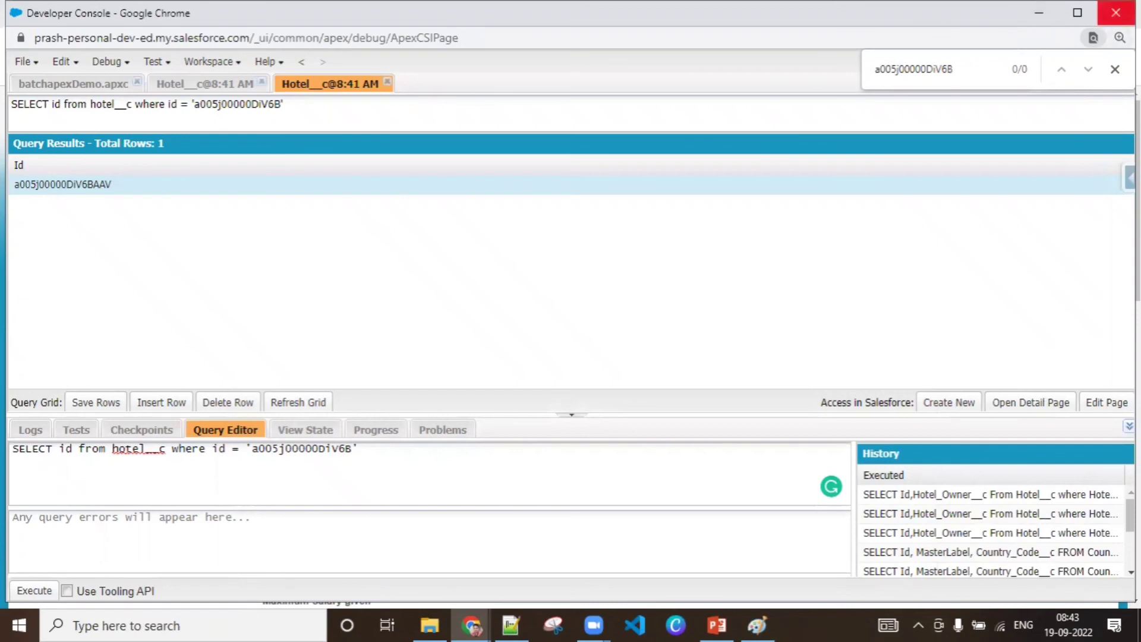
click(1116, 12)
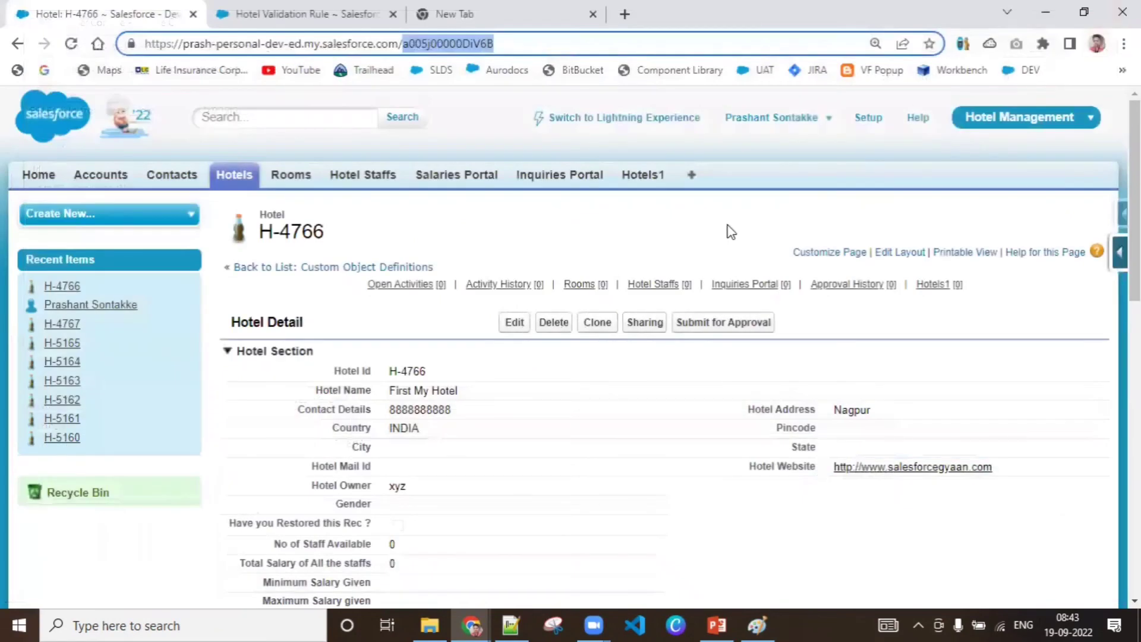
click(333, 13)
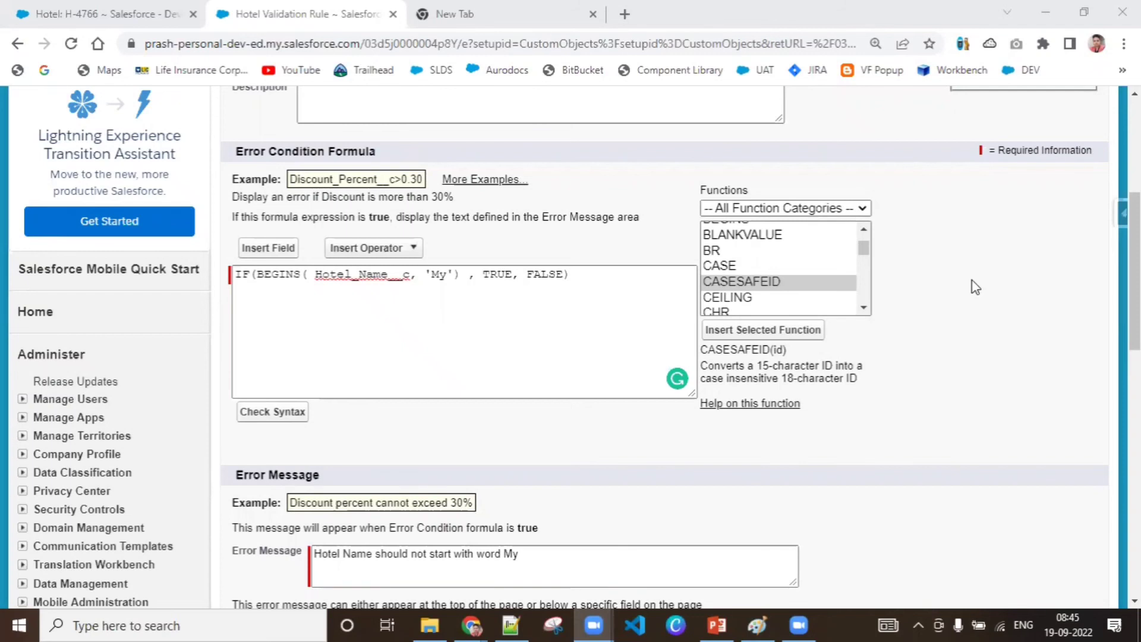
Display the descriptions of the CEILING and CHR functions, highlighting CEILING's number argument
click(863, 309)
click(748, 267)
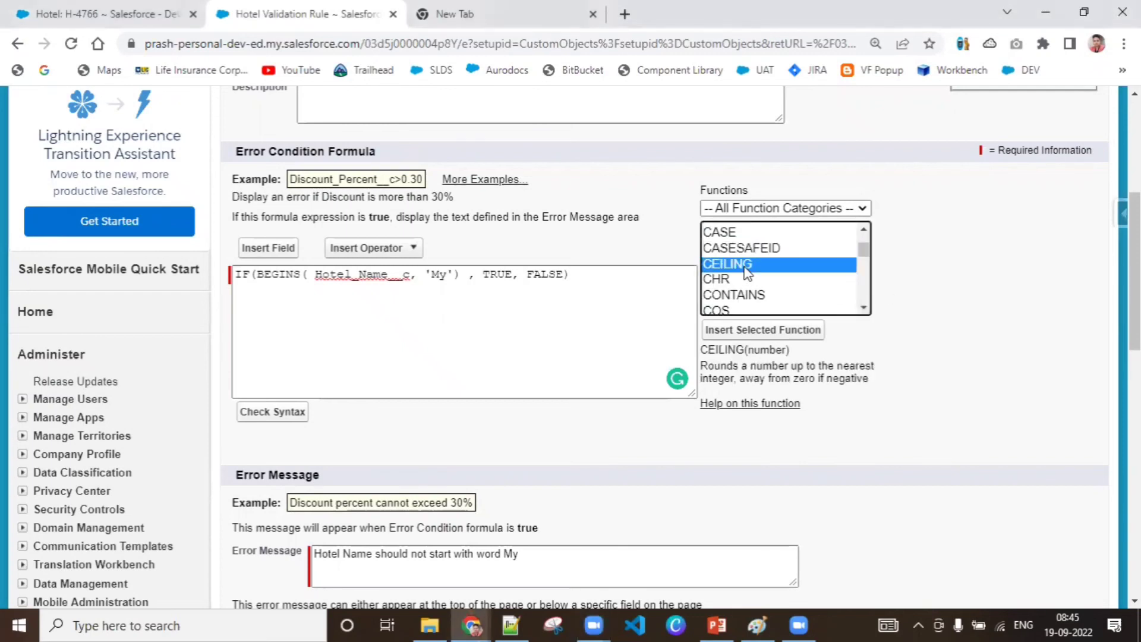
double_click(766, 352)
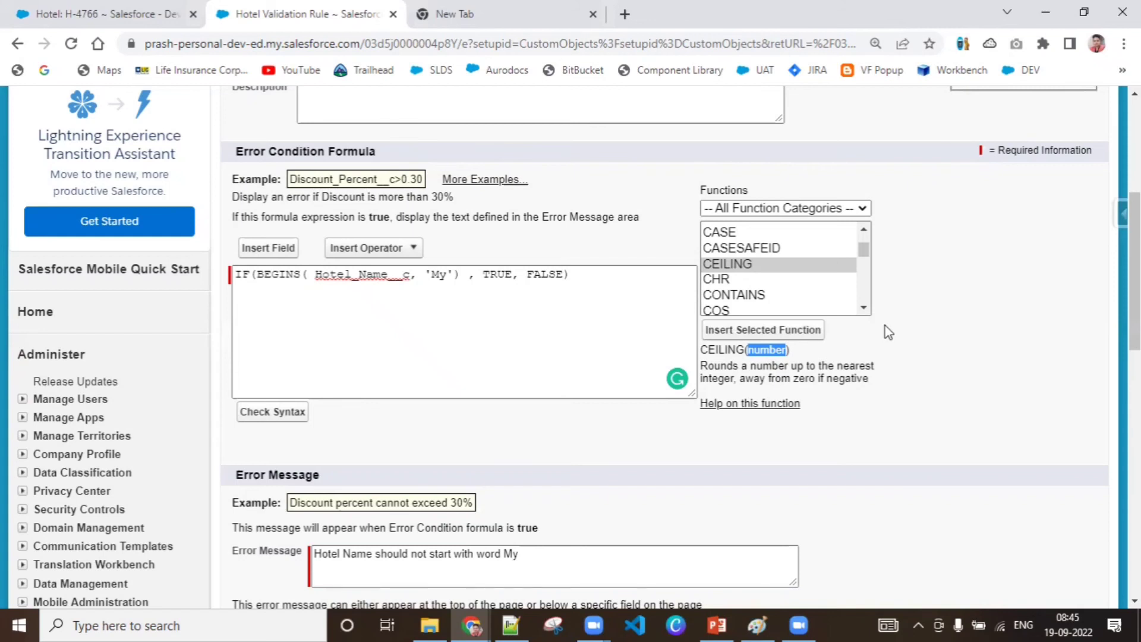
click(775, 281)
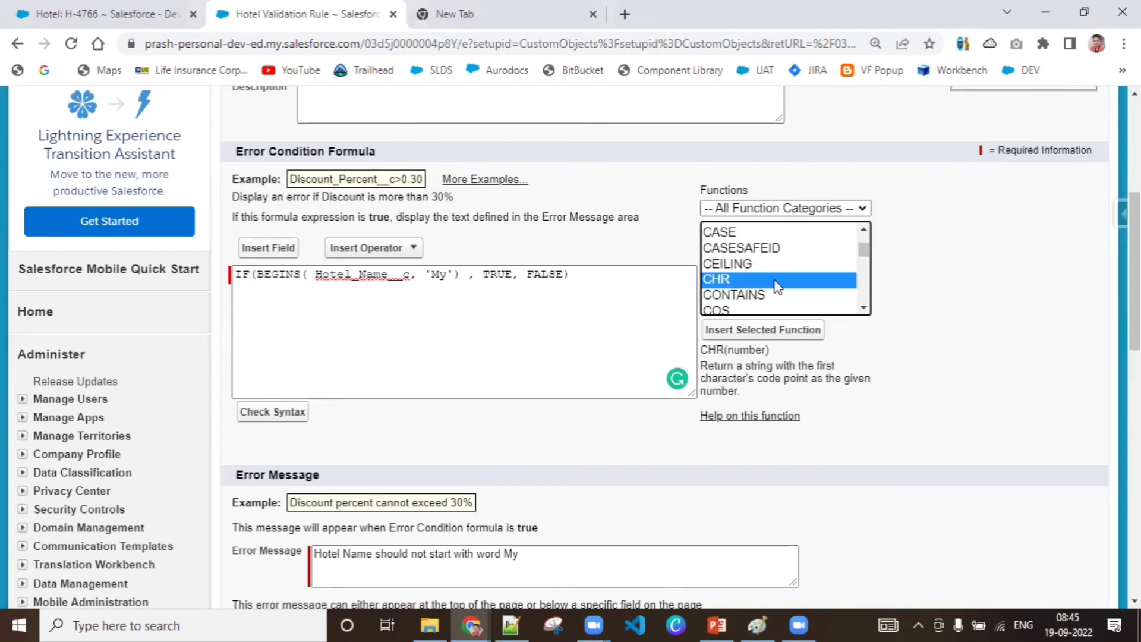
click(641, 127)
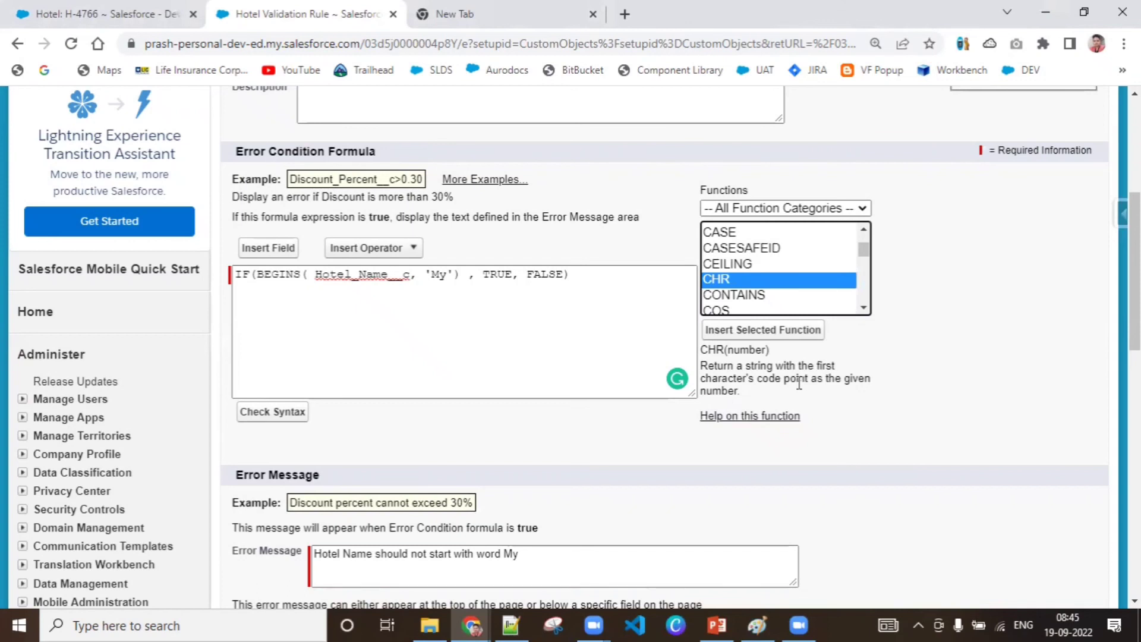
Display the CONTAINS function's description and check the hotel name on record H-4766 before returning to the validation rule
click(776, 297)
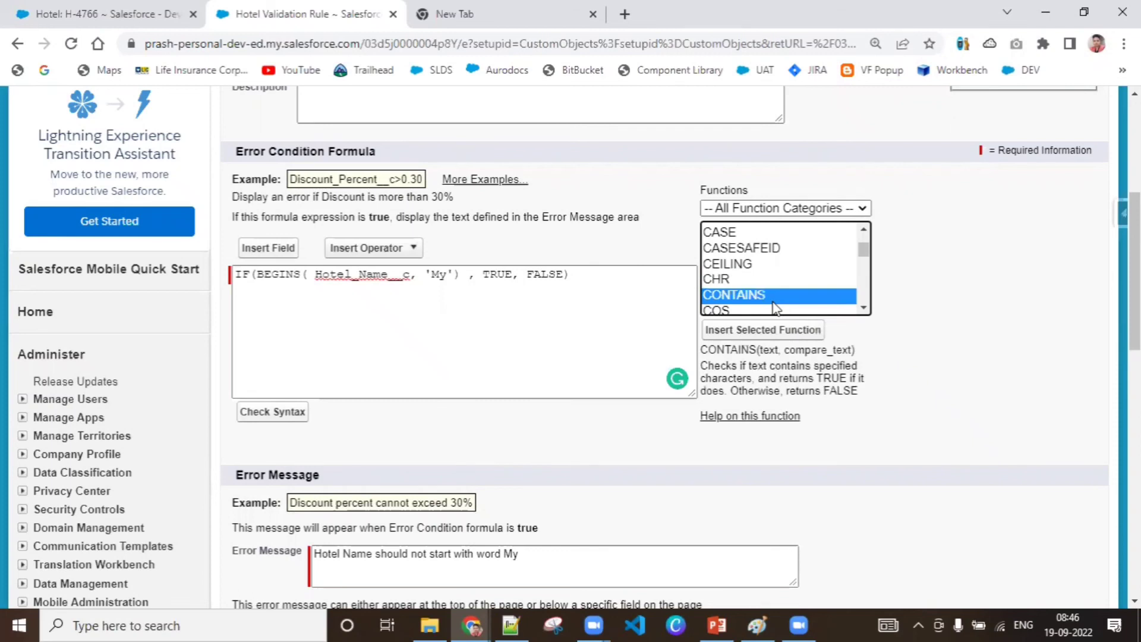
click(861, 308)
click(861, 308)
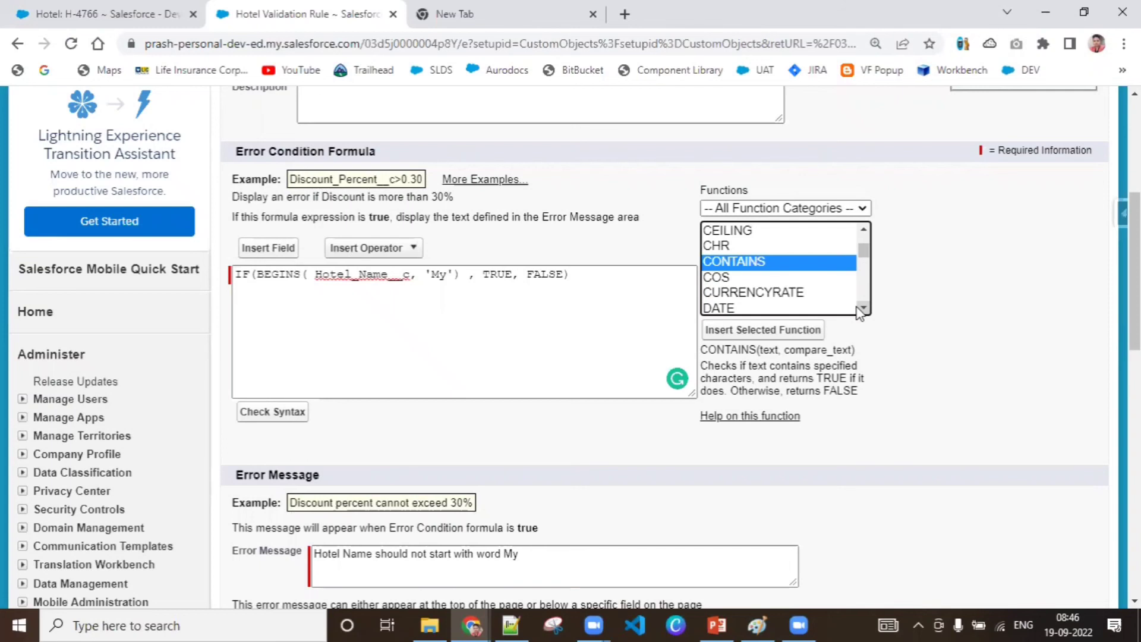
click(18, 12)
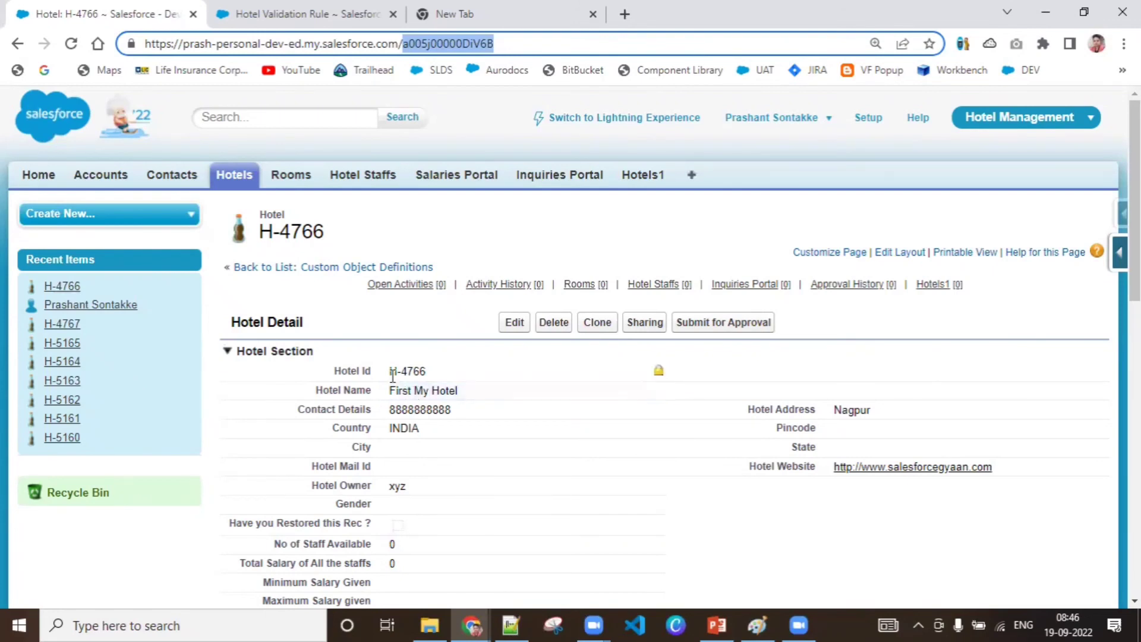
click(349, 10)
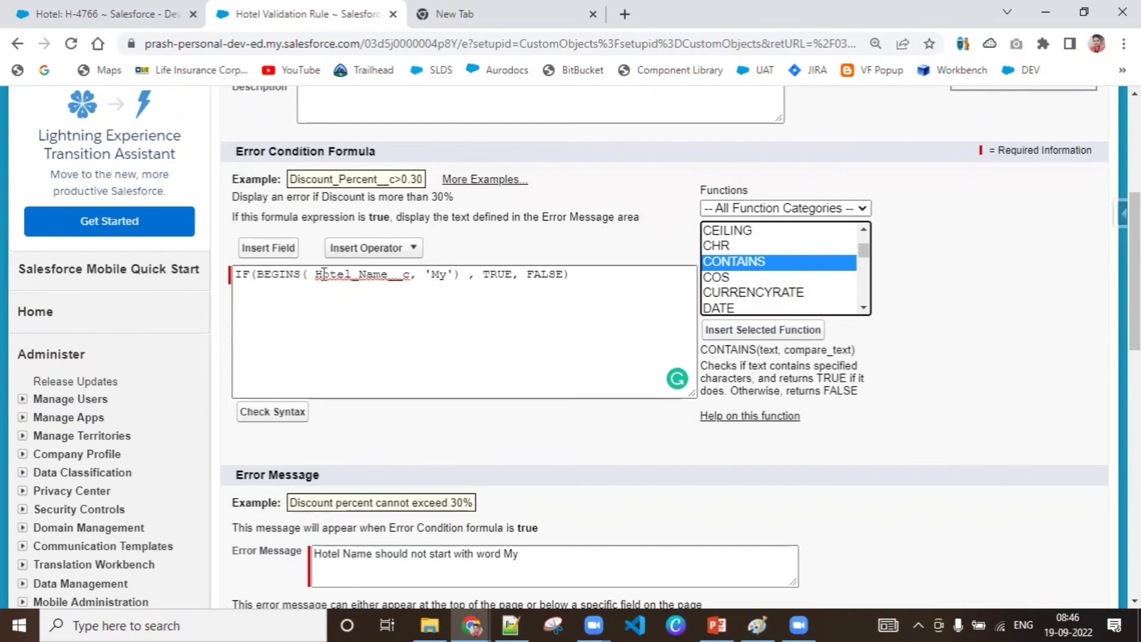
Replace BEGINS with CONTAINS in the rule's error condition formula and save the validation rule
double_click(291, 279)
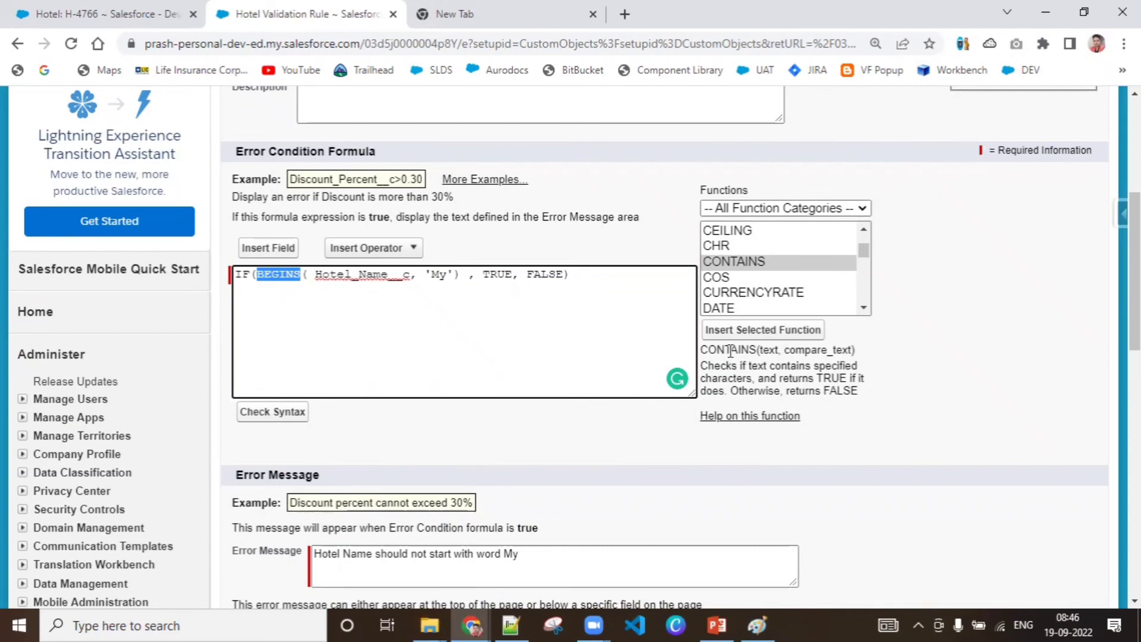
drag(703, 349, 756, 350)
key(ctrl+c)
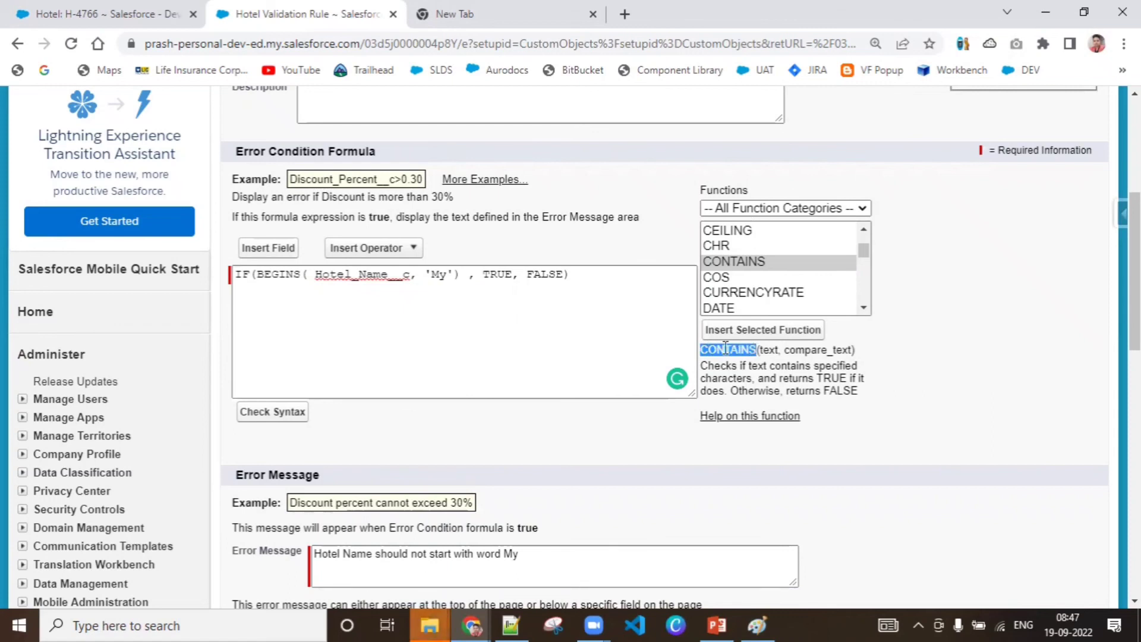
drag(257, 274, 299, 275)
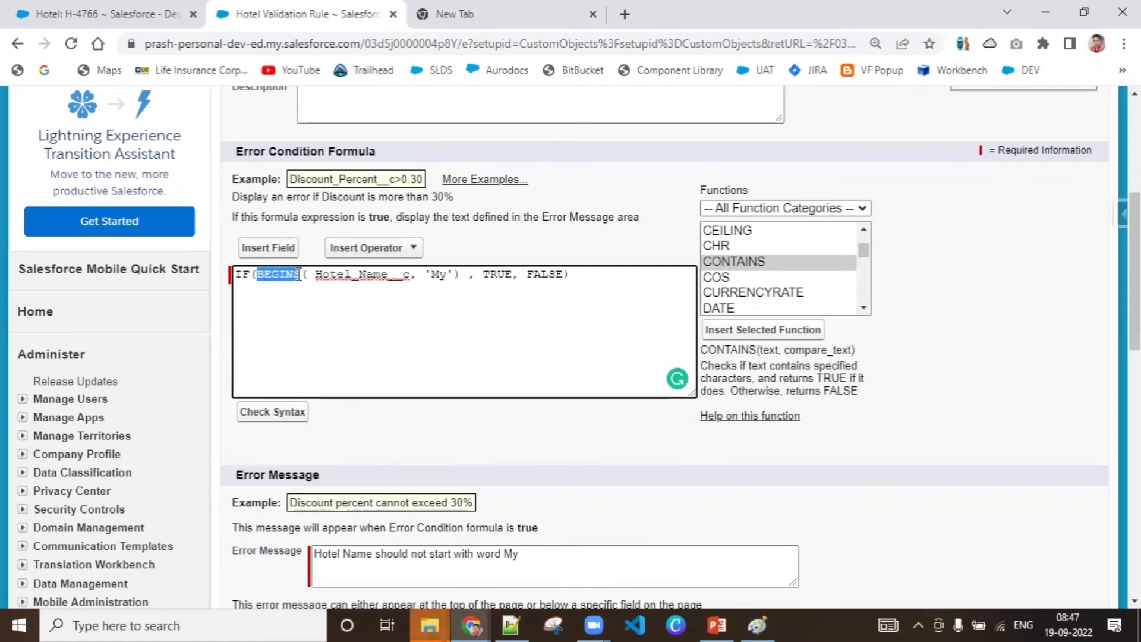
key(ctrl+v)
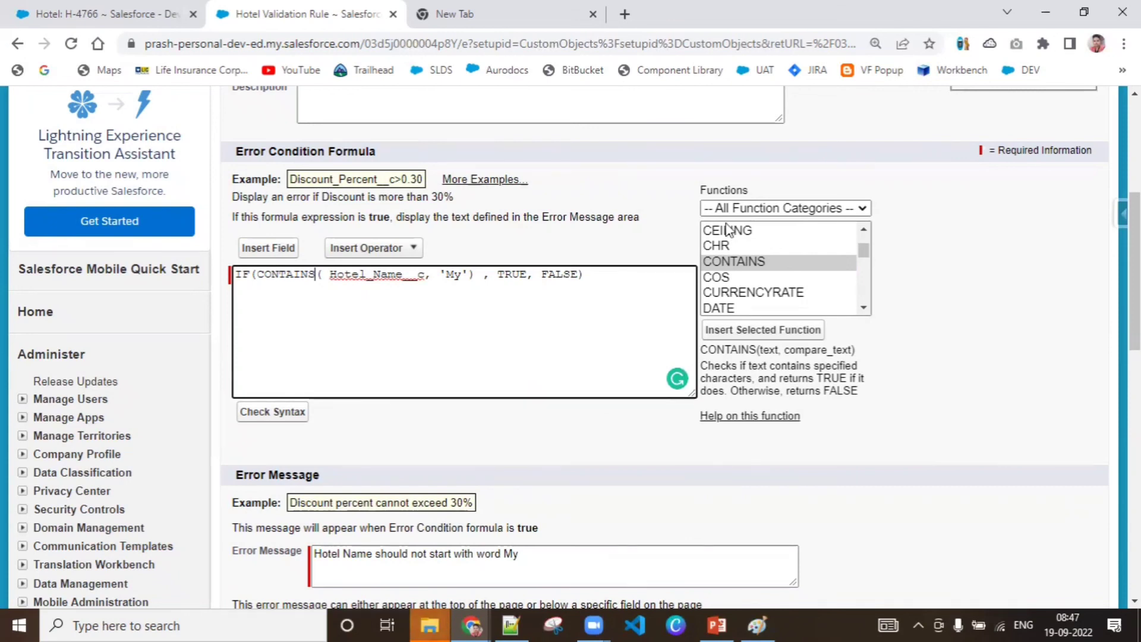
scroll(1057, 278, up, 4)
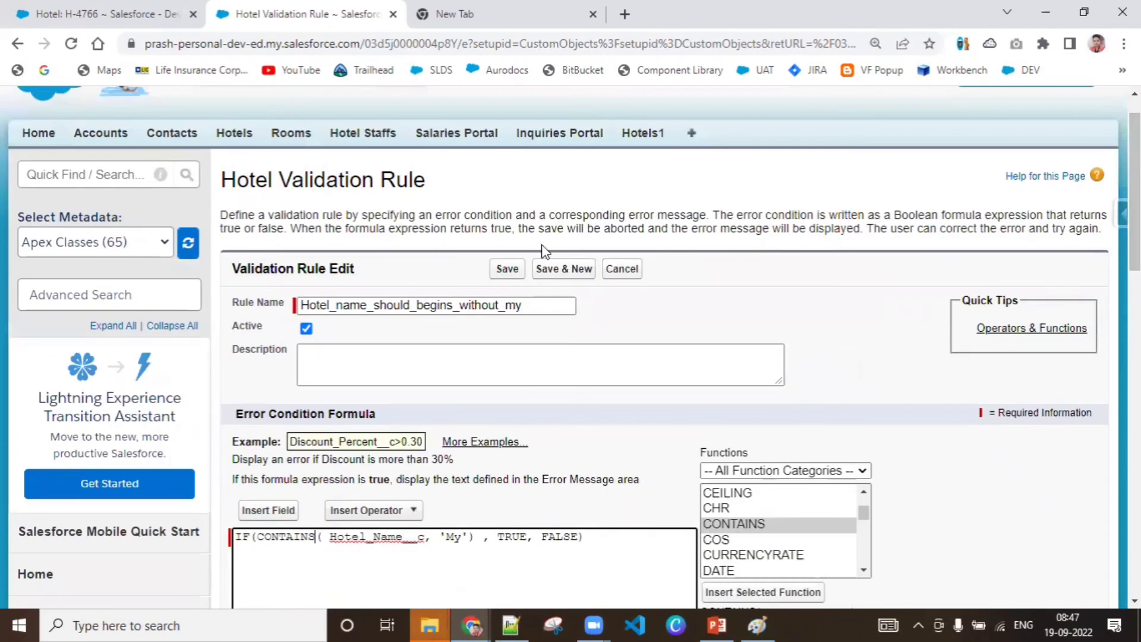
click(507, 269)
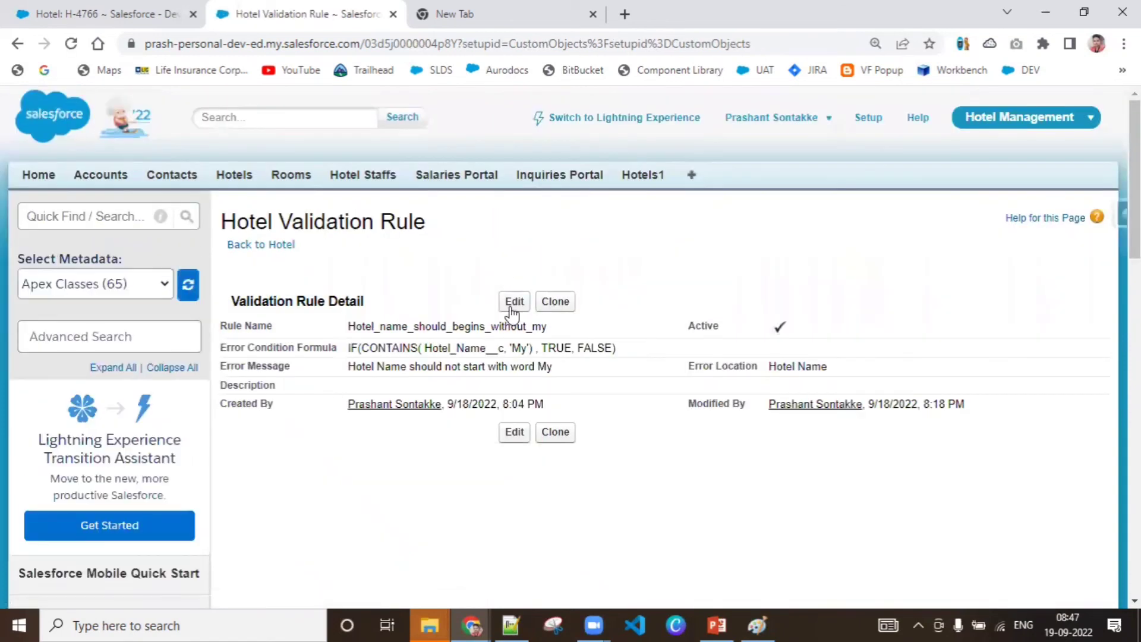
Reopen the saved validation rule for editing and switch to hotel H-4766's record
click(512, 309)
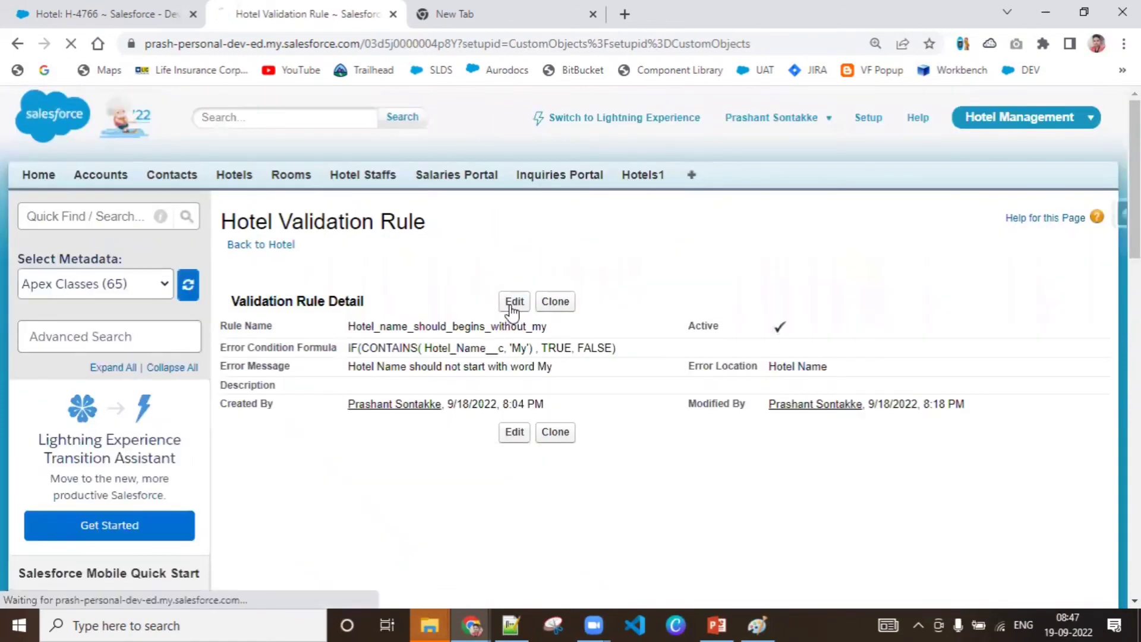
click(111, 5)
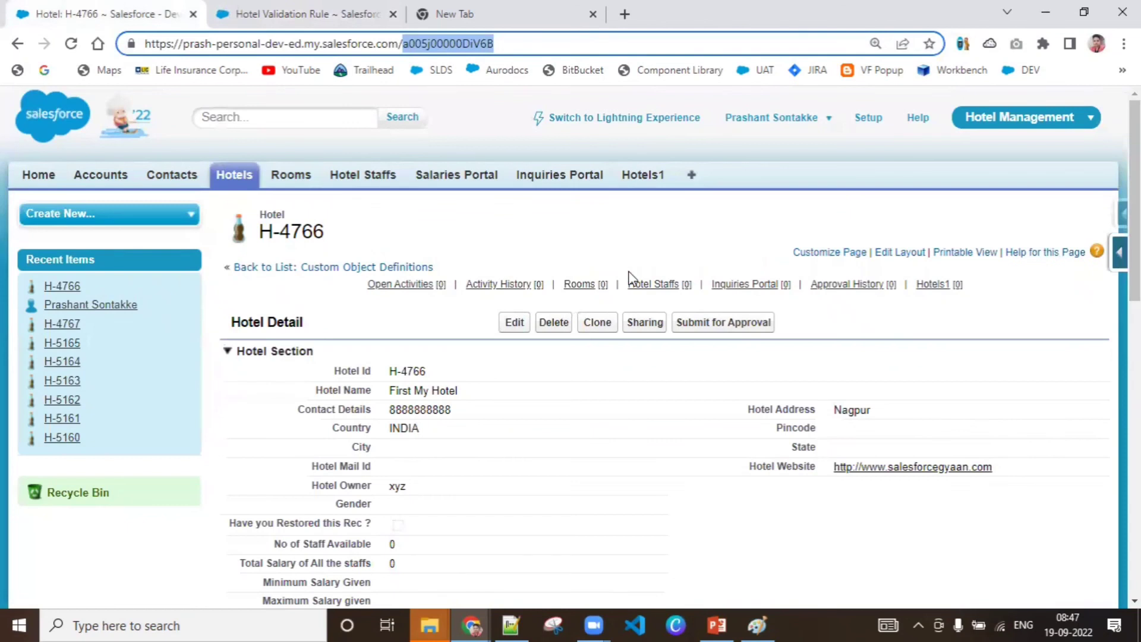
Edit hotel H-4766 and try to save it both unchanged and with the hotel name My FirstHotel
click(522, 337)
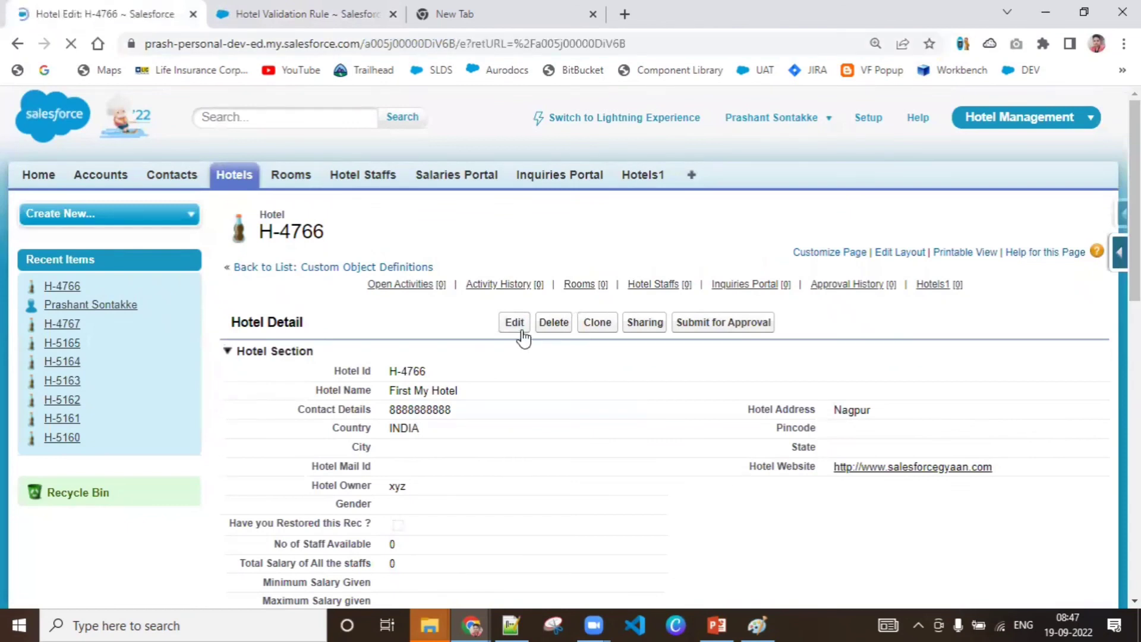
click(509, 284)
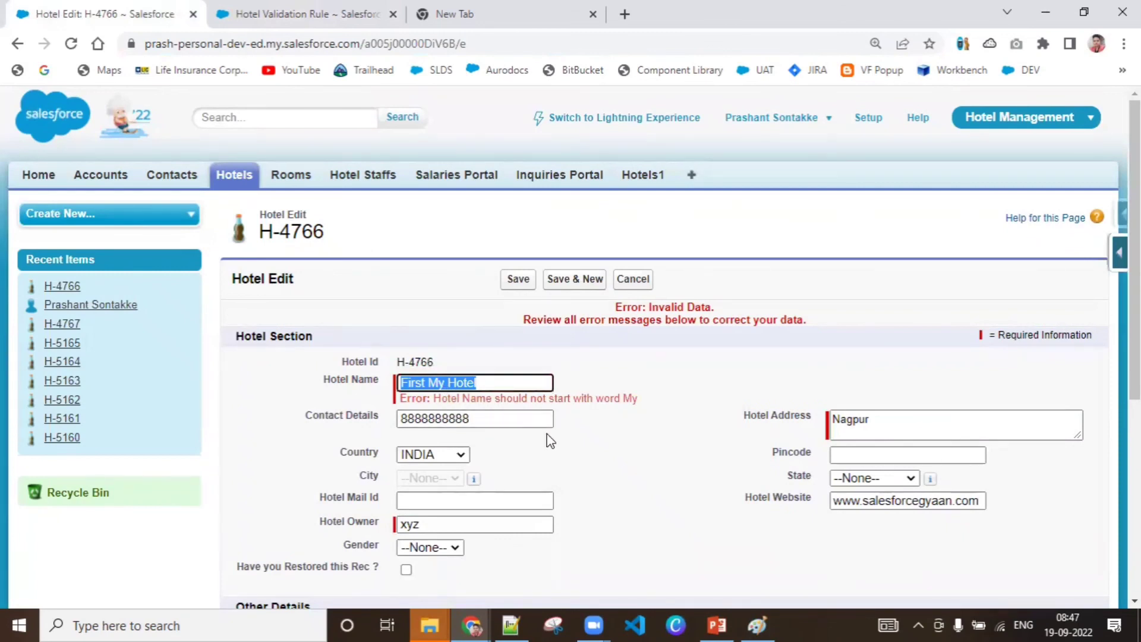
click(440, 387)
drag(448, 385, 428, 383)
key(BackSpace)
key(BackSpace)
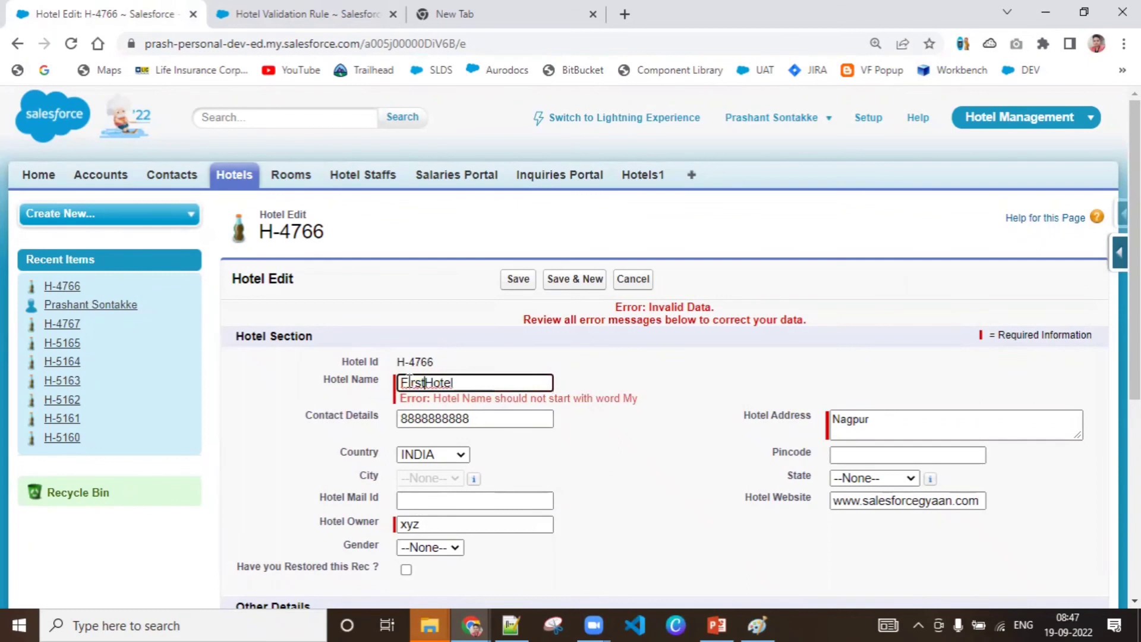
click(402, 382)
text(My)
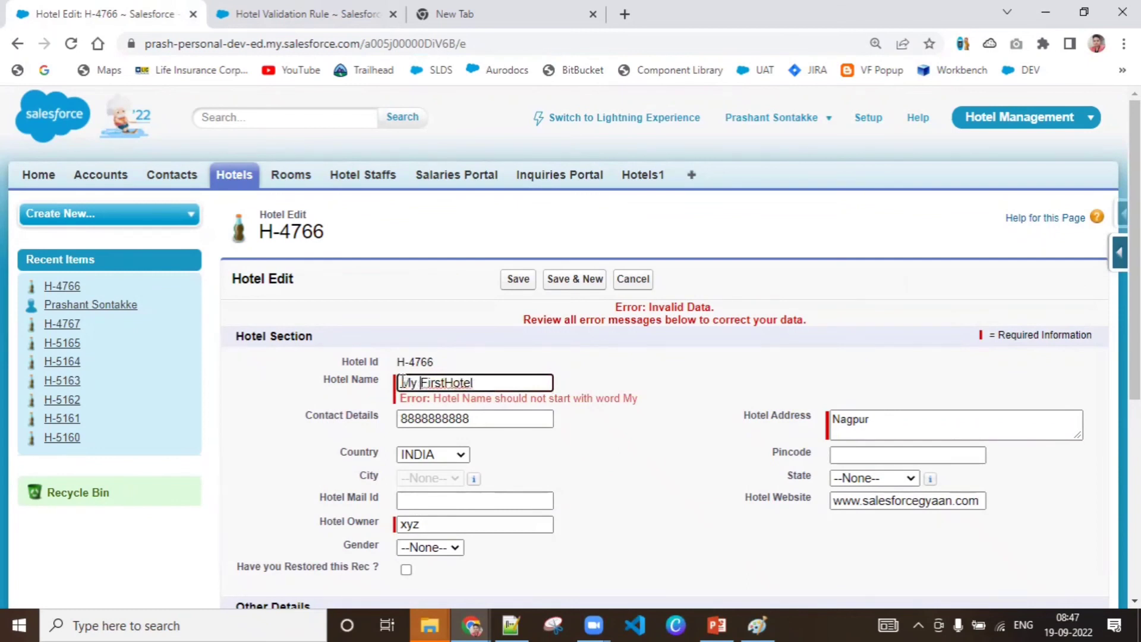
click(512, 289)
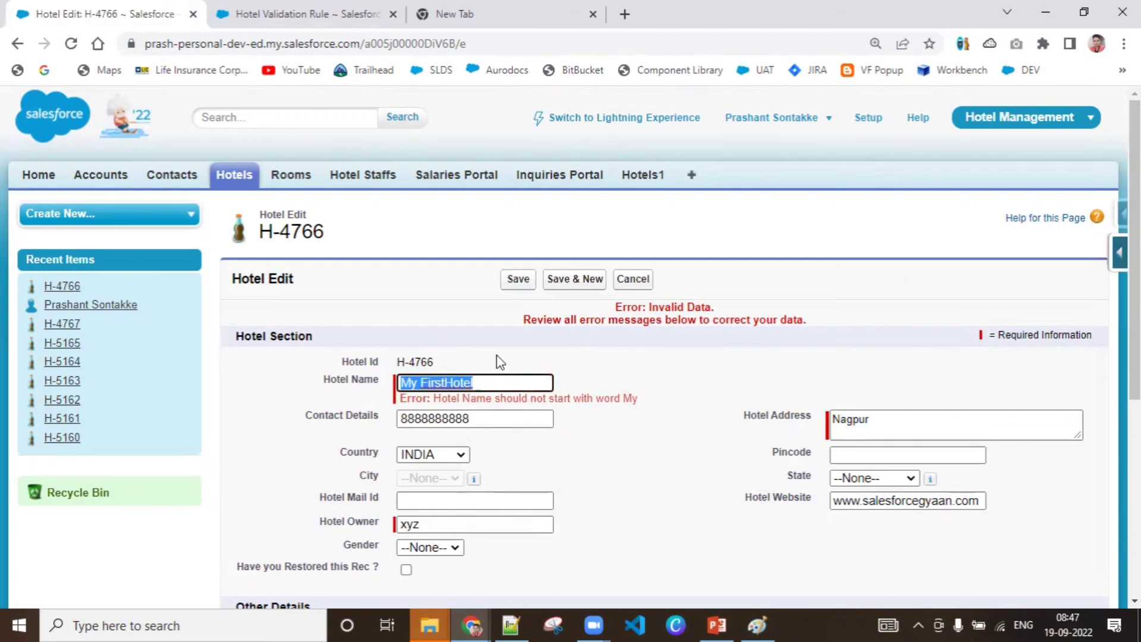
Move the word My to the end of the hotel name, making it FirstHotel My, and try to save the record
click(496, 382)
text(My)
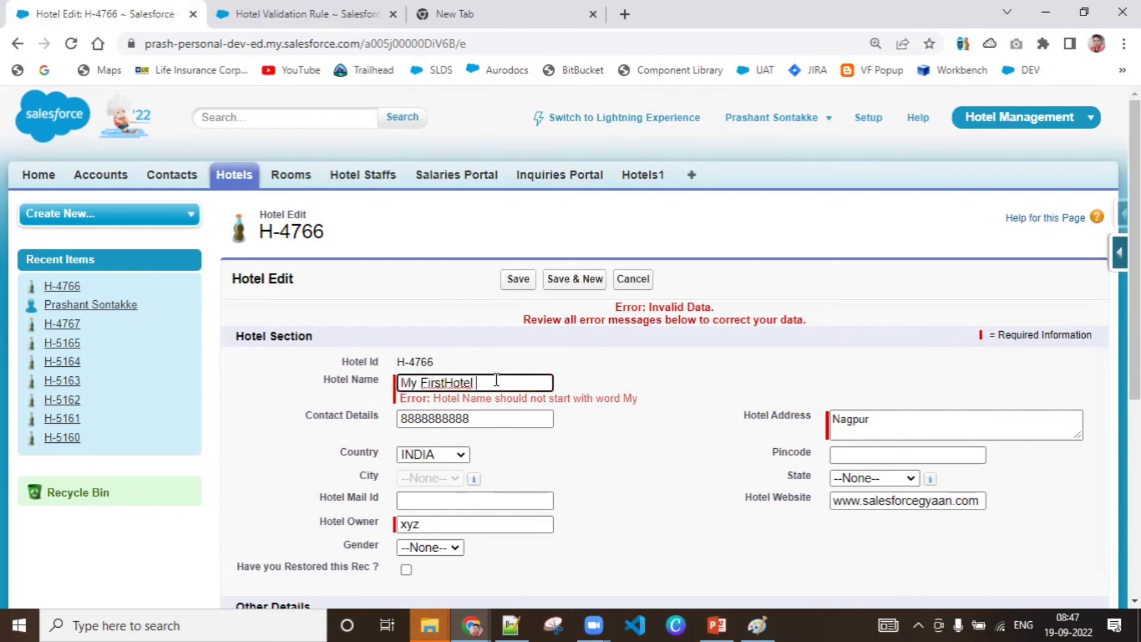
click(420, 382)
key(BackSpace)
key(BackSpace)
key(BackSpace)
click(516, 280)
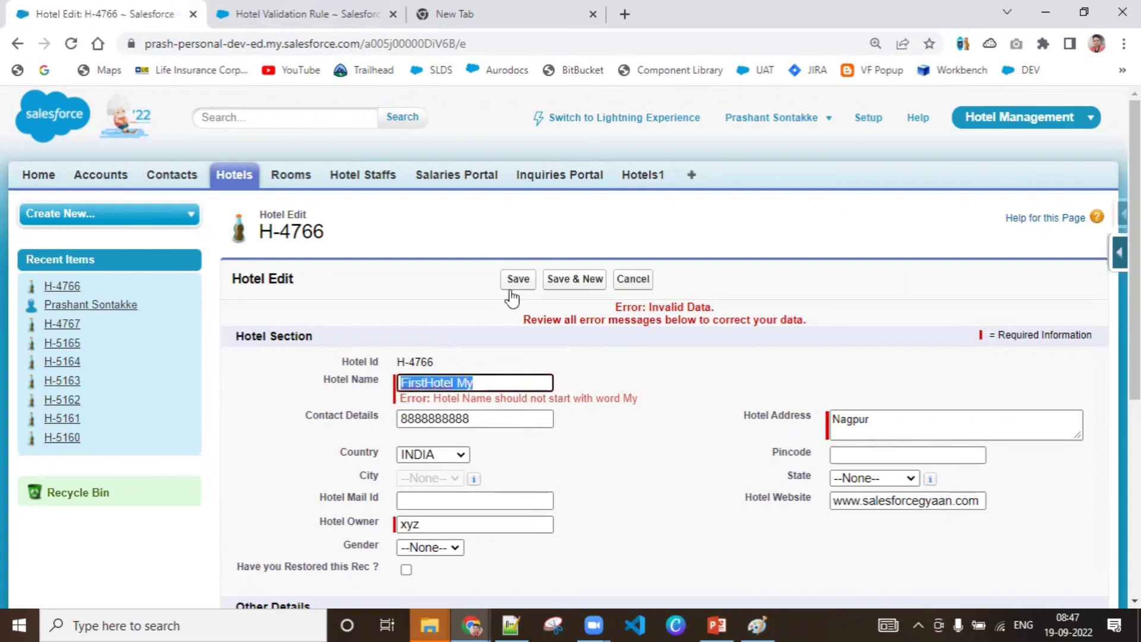
Insert a copy of My inside the word Hotel, try to save the name FirstHotMyel My, and cancel the record edit
click(483, 380)
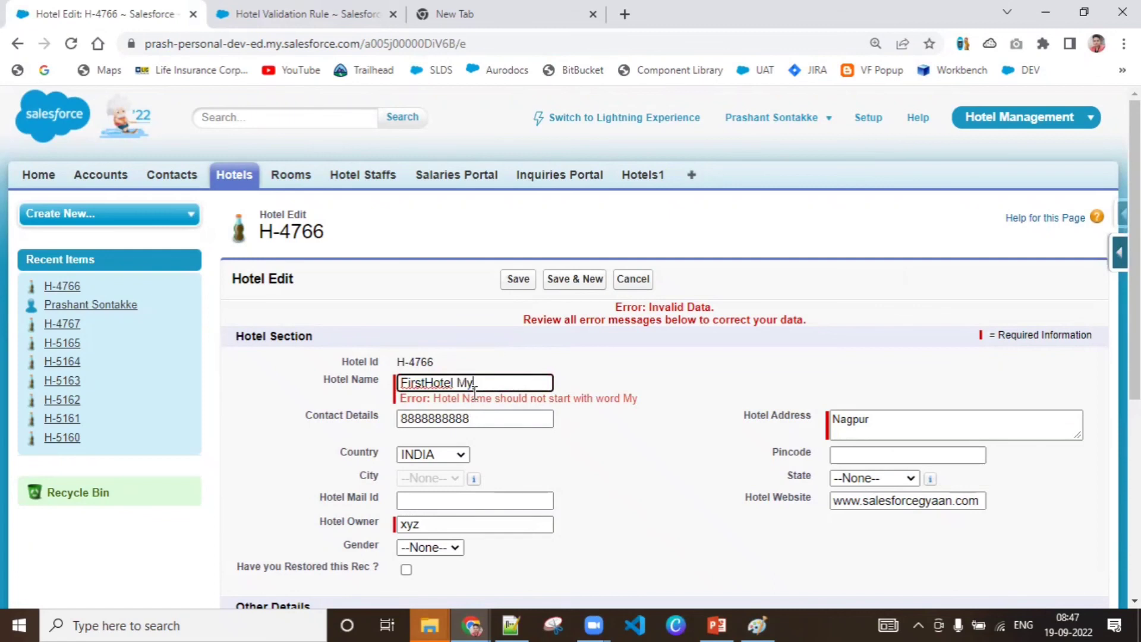
key(shift+Left)
key(shift+Left)
key(ctrl+c)
key(Left)
key(Left)
key(Left)
key(Left)
key(ctrl+v)
click(528, 279)
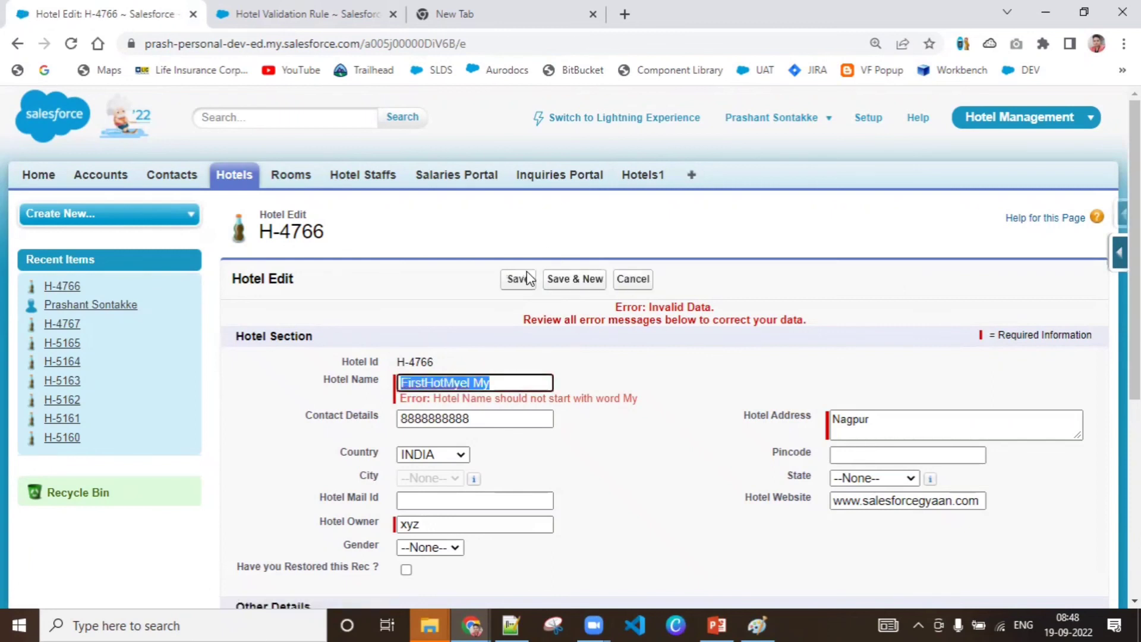
click(626, 289)
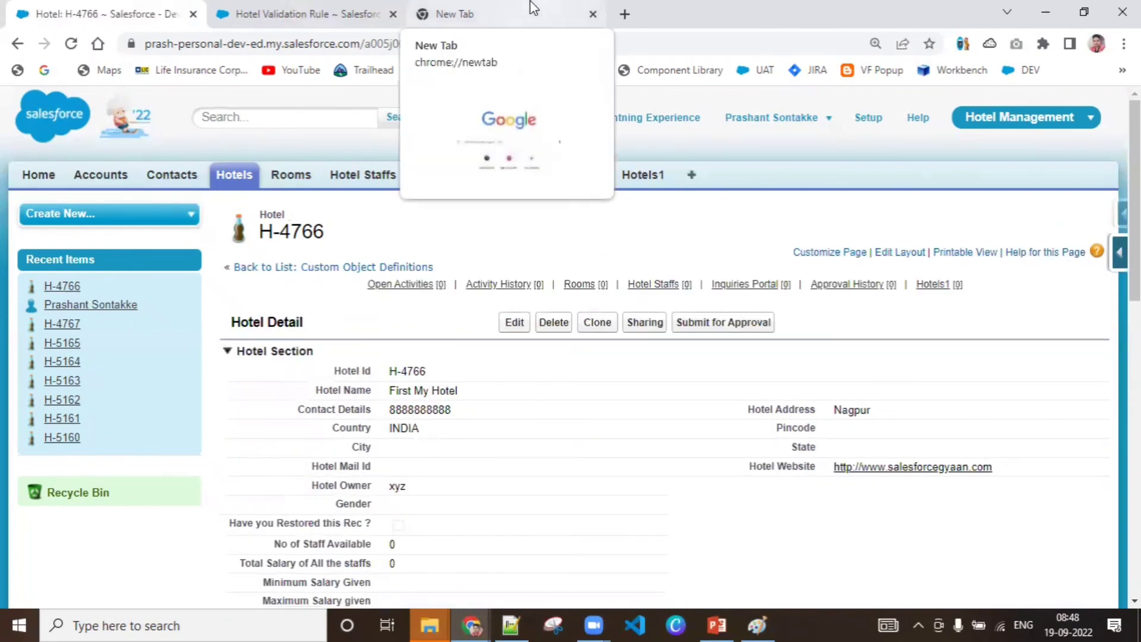
Return to the validation rule and display the COS and CURRENCYRATE function descriptions, highlighting CURRENCYRATE's IsoCode argument
click(333, 13)
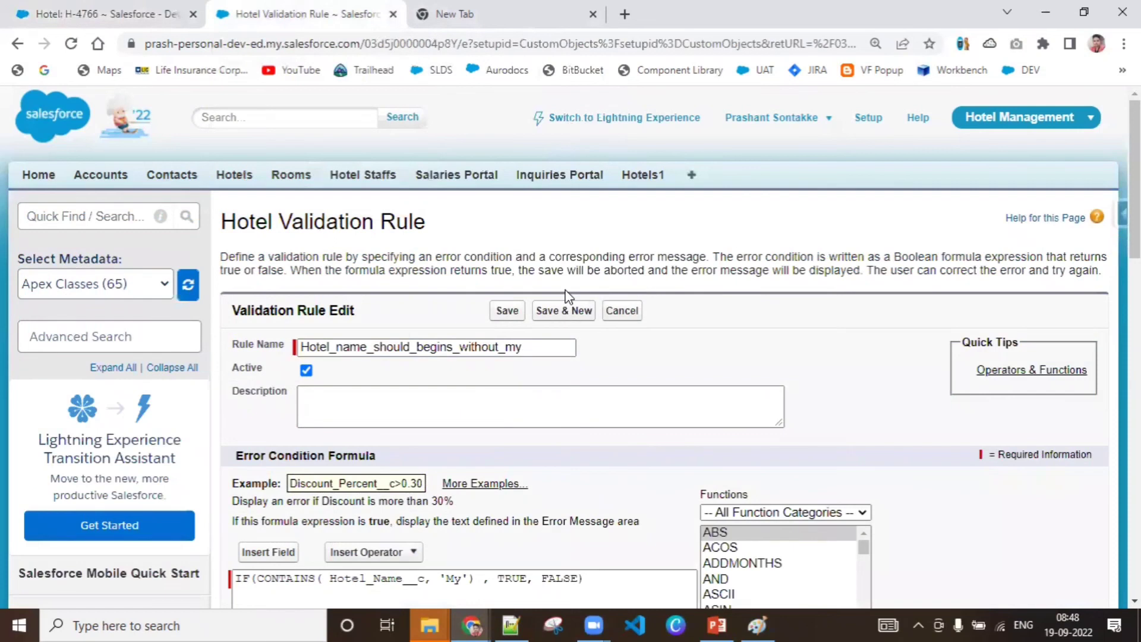
scroll(910, 249, down, 4)
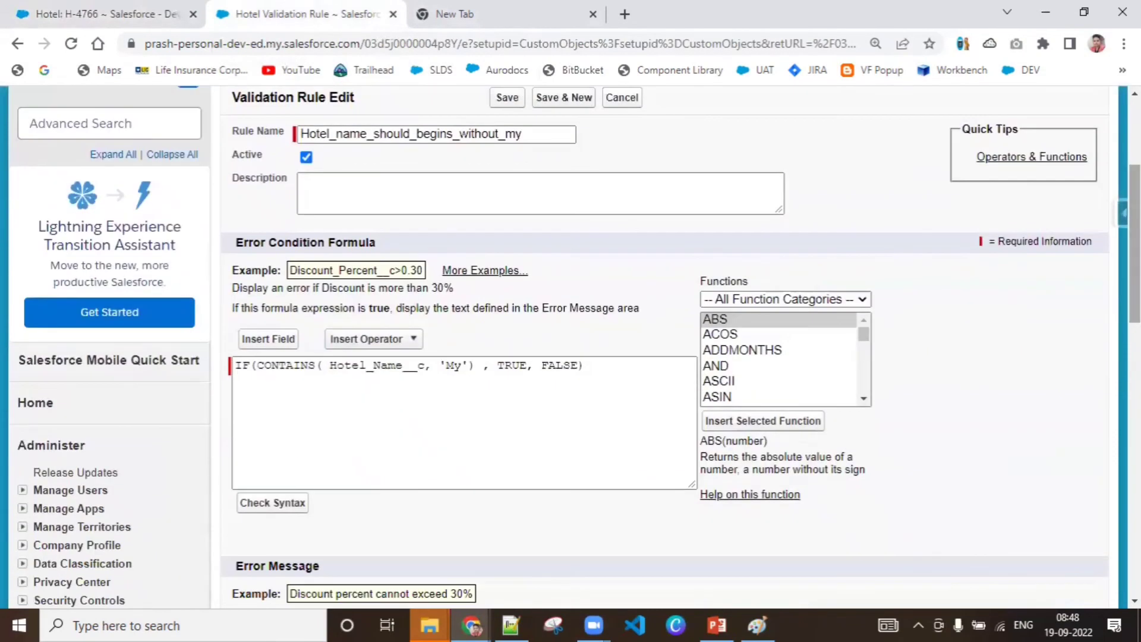
drag(862, 334, 867, 347)
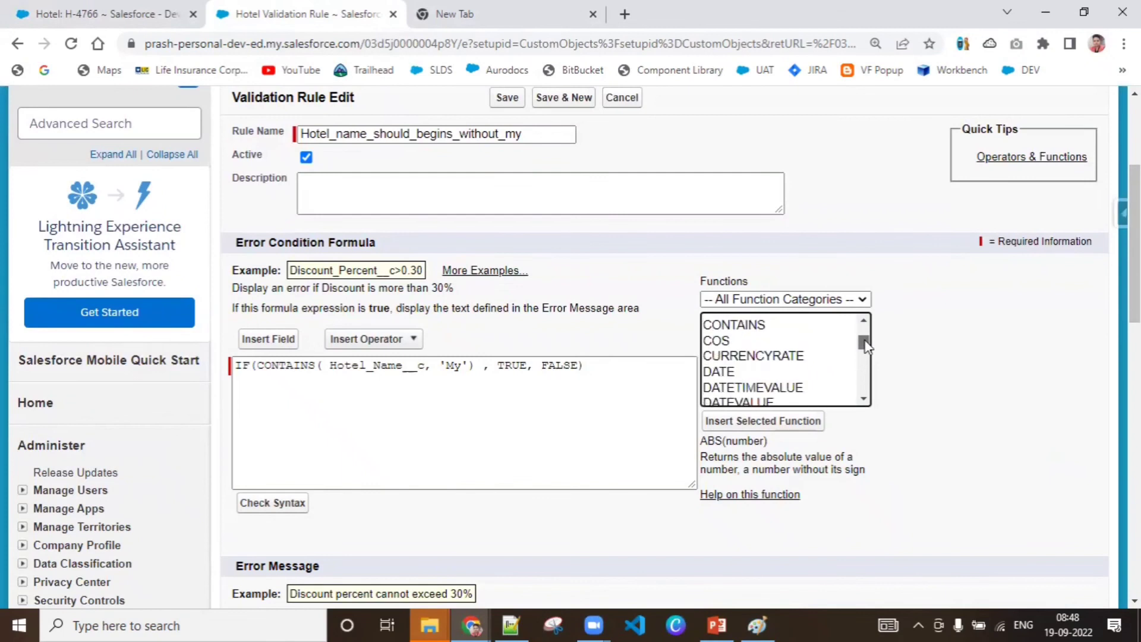
click(737, 343)
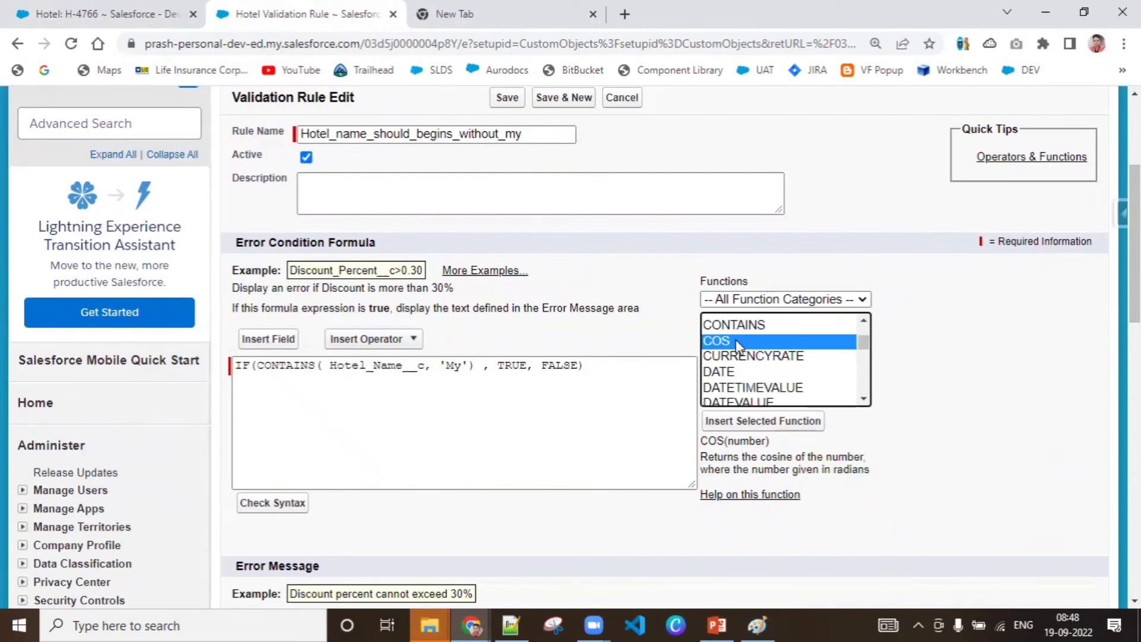
click(739, 359)
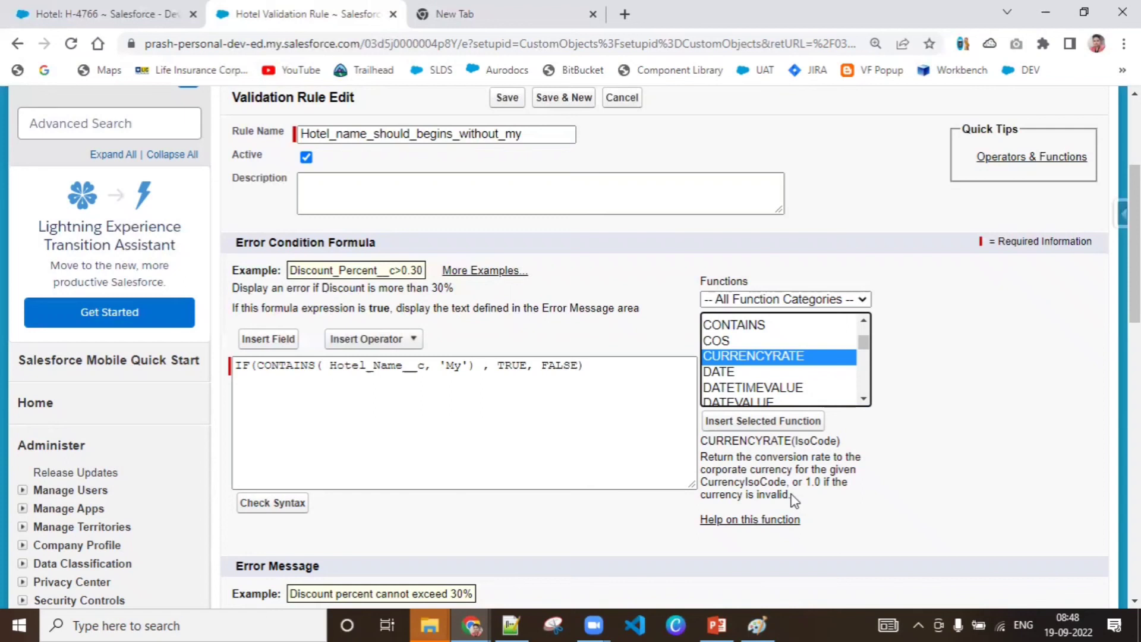
double_click(821, 439)
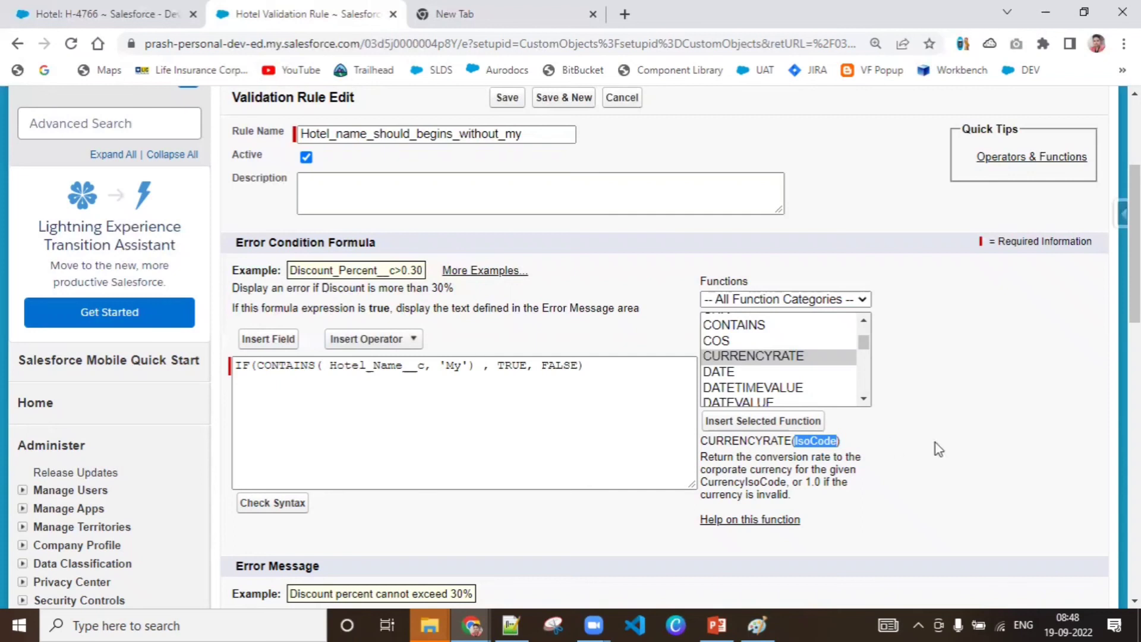
Display the descriptions of the DATE, DATETIMEVALUE, DATEVALUE and DAY functions one after another
click(863, 402)
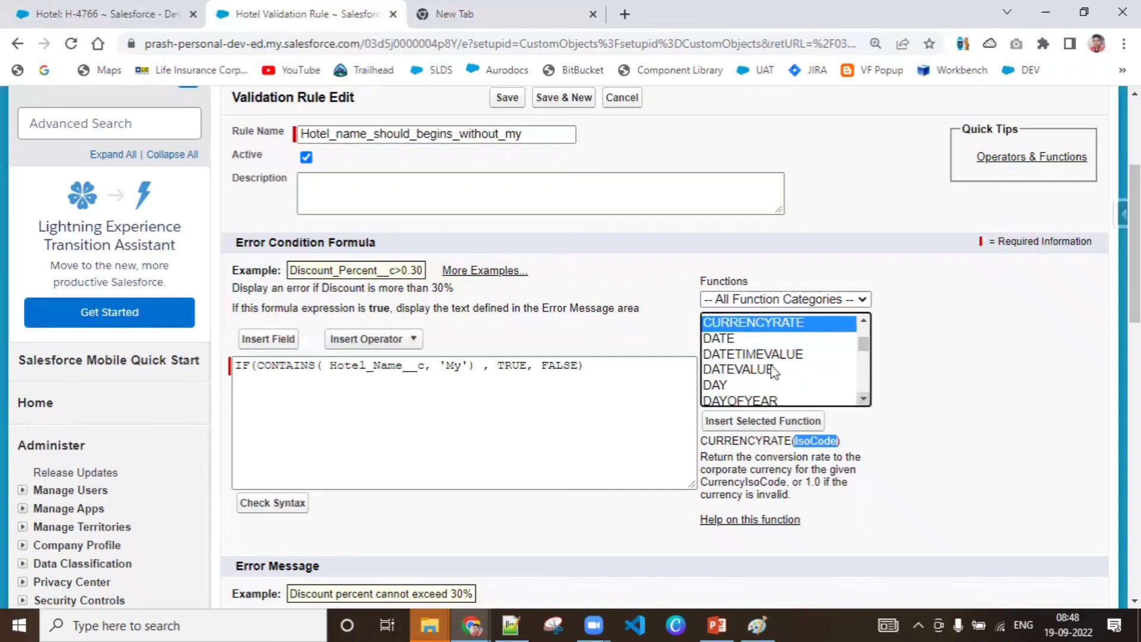
click(719, 338)
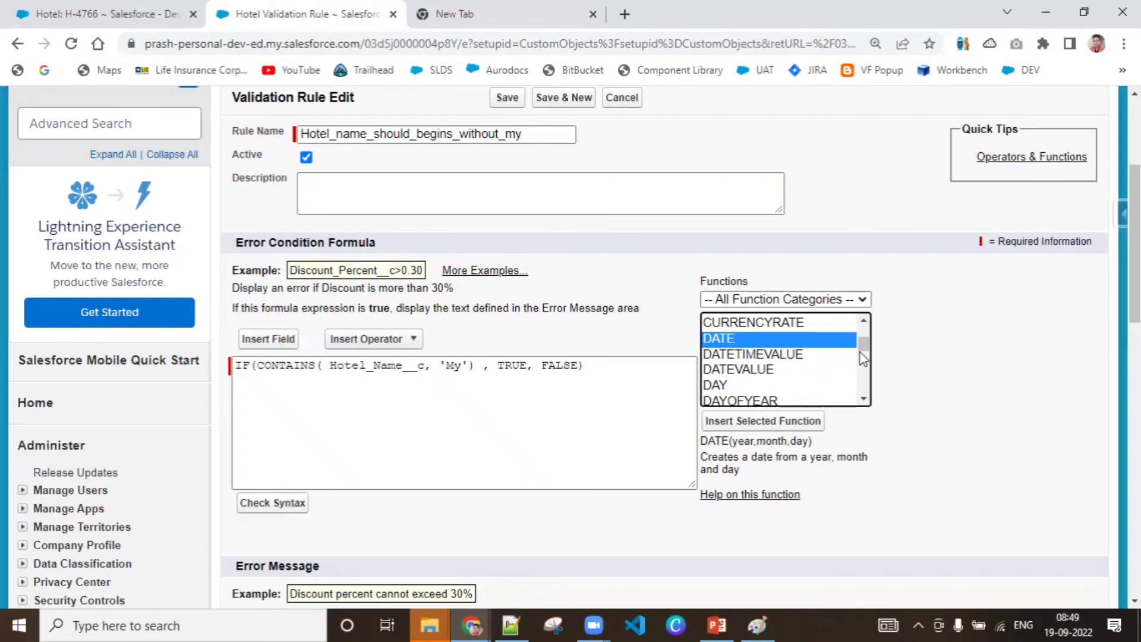
click(826, 360)
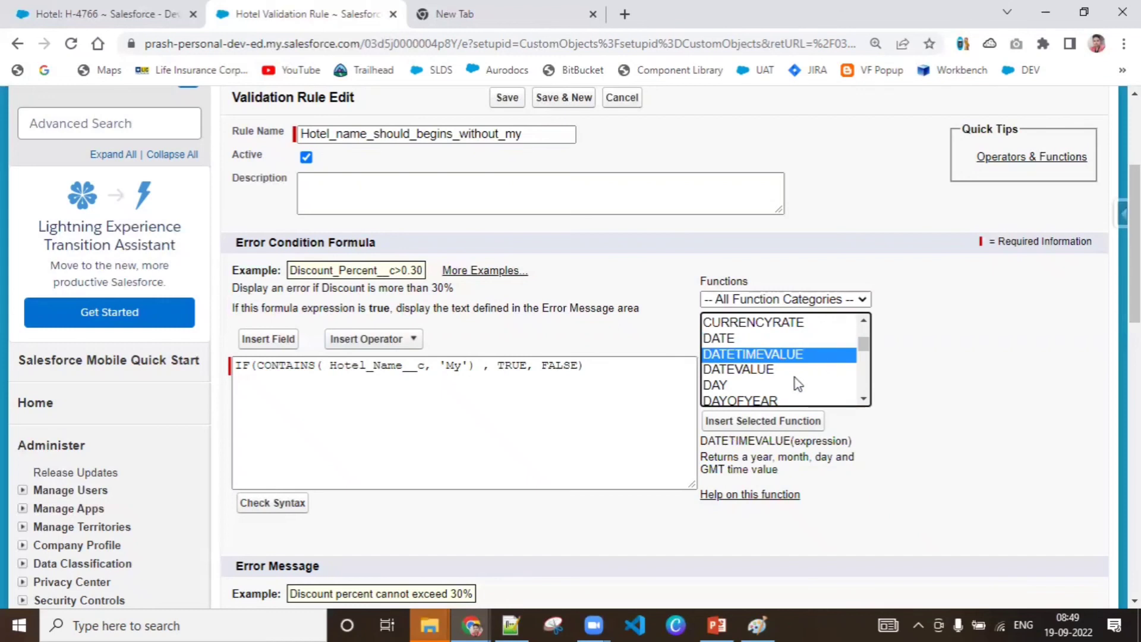
click(769, 373)
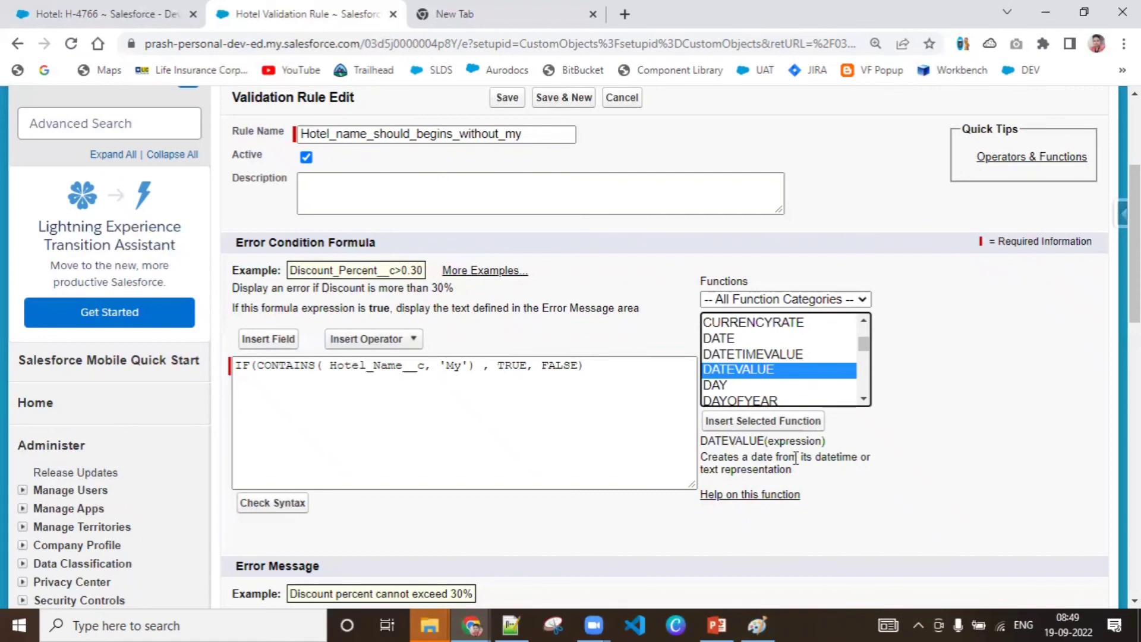
click(724, 387)
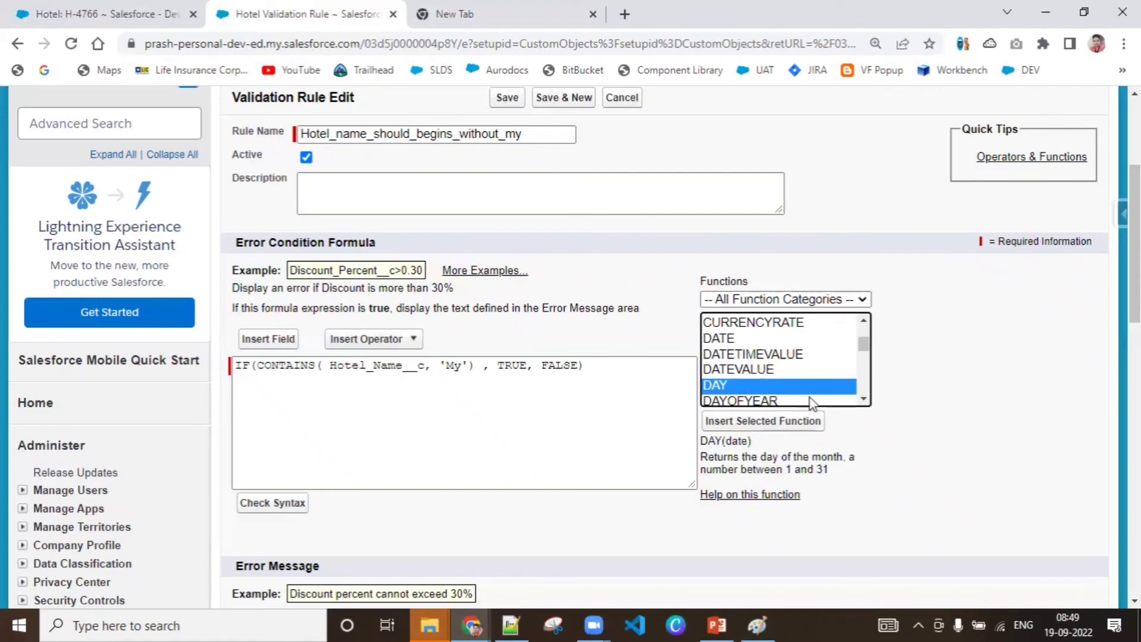
Display the descriptions of the DAYOFYEAR and DISTANCE functions, examining DISTANCE's location and unit arguments
click(862, 400)
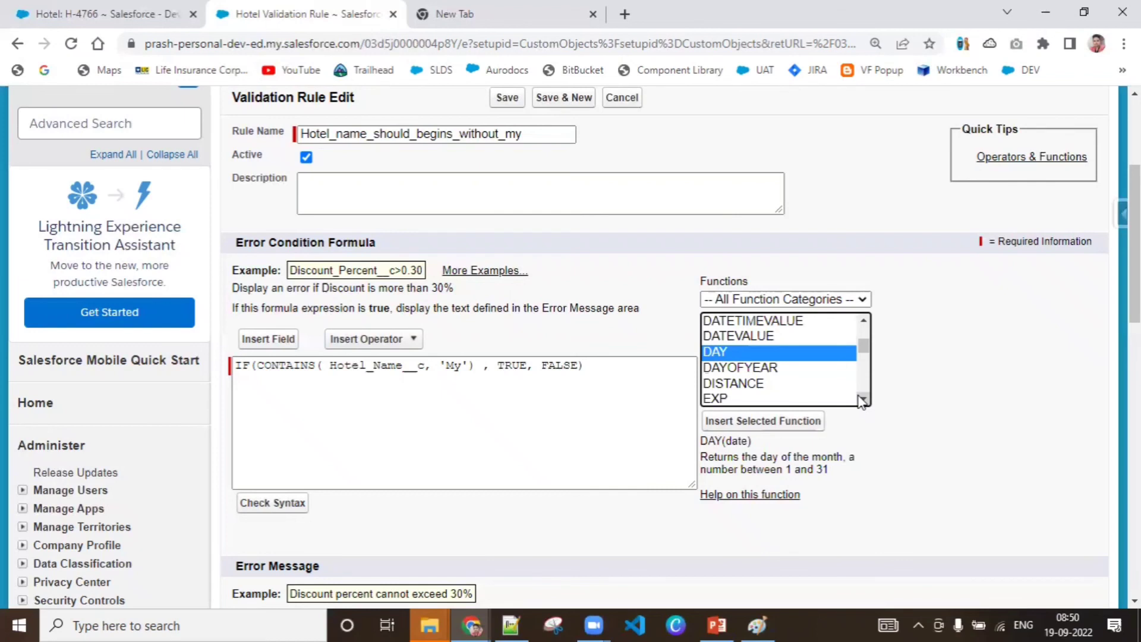
click(777, 368)
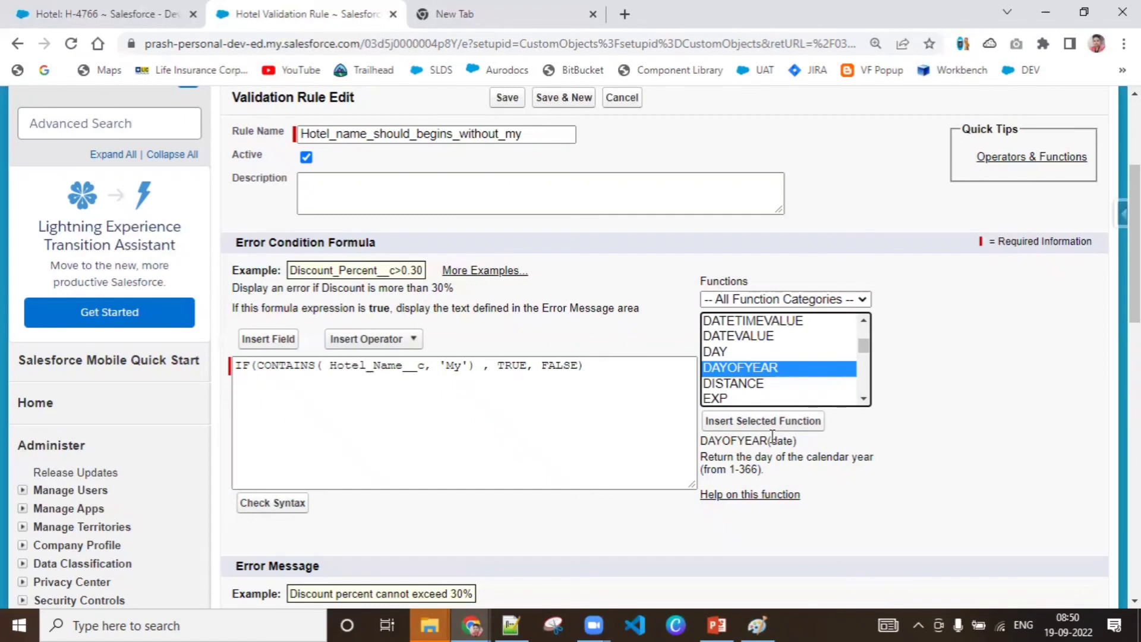
click(720, 383)
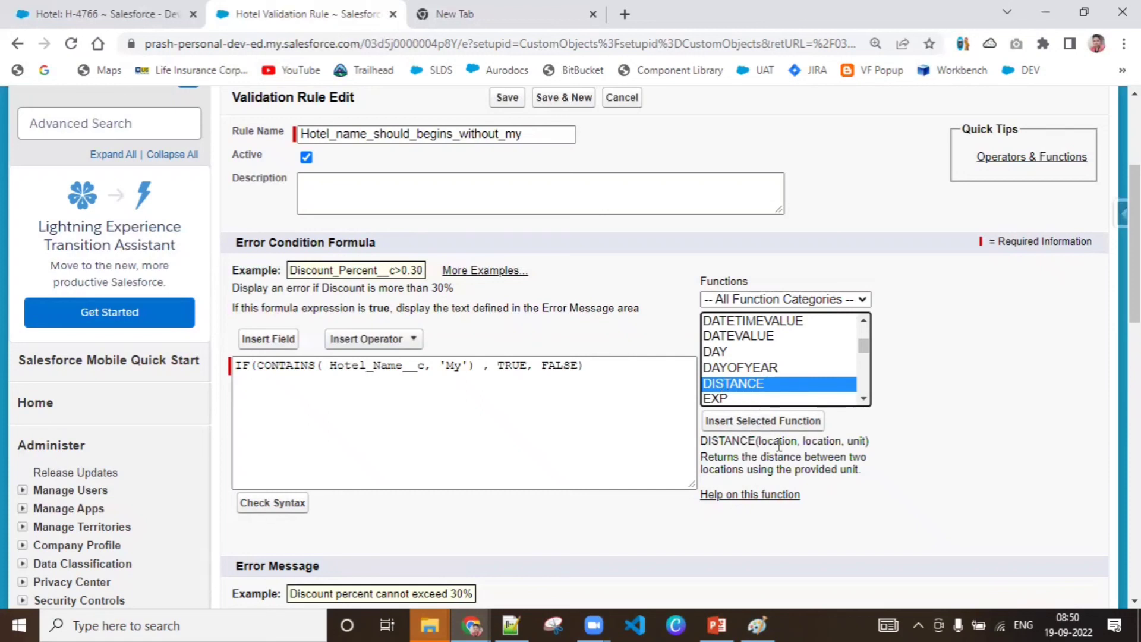
click(826, 441)
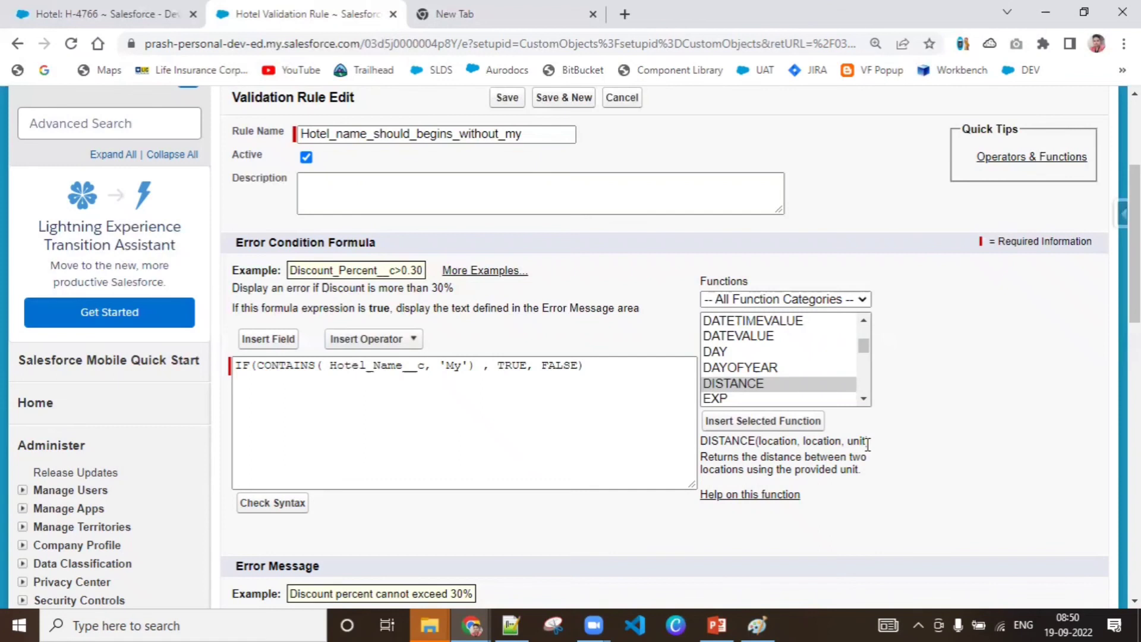
Display the INCLUDES function's description, highlighting its syntax and its multiselect_picklist_field argument
click(864, 398)
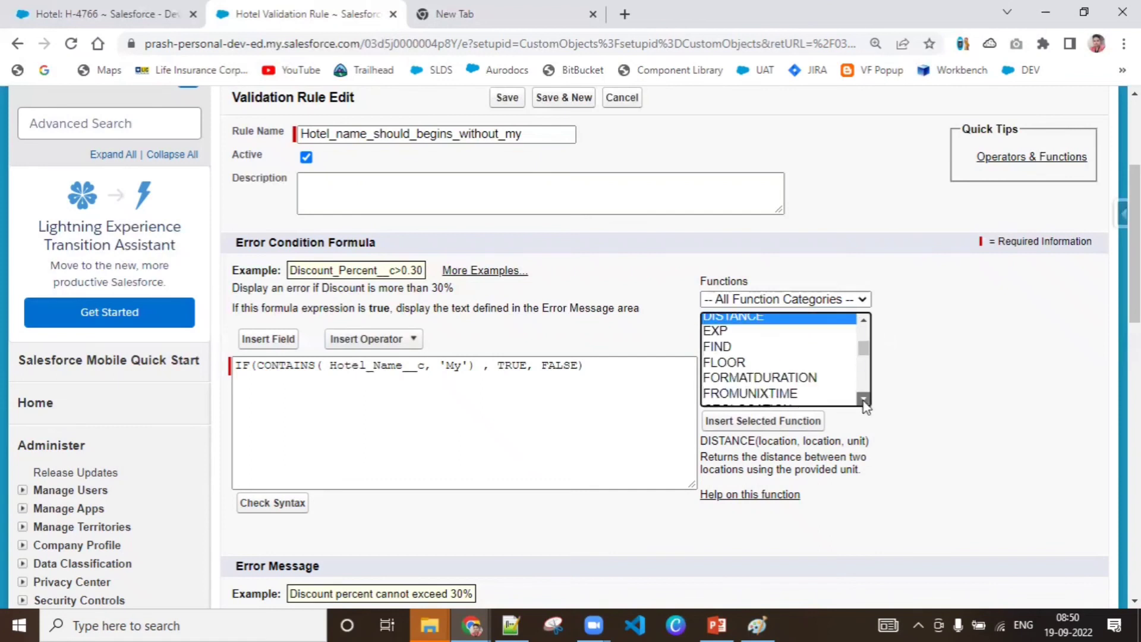
click(864, 399)
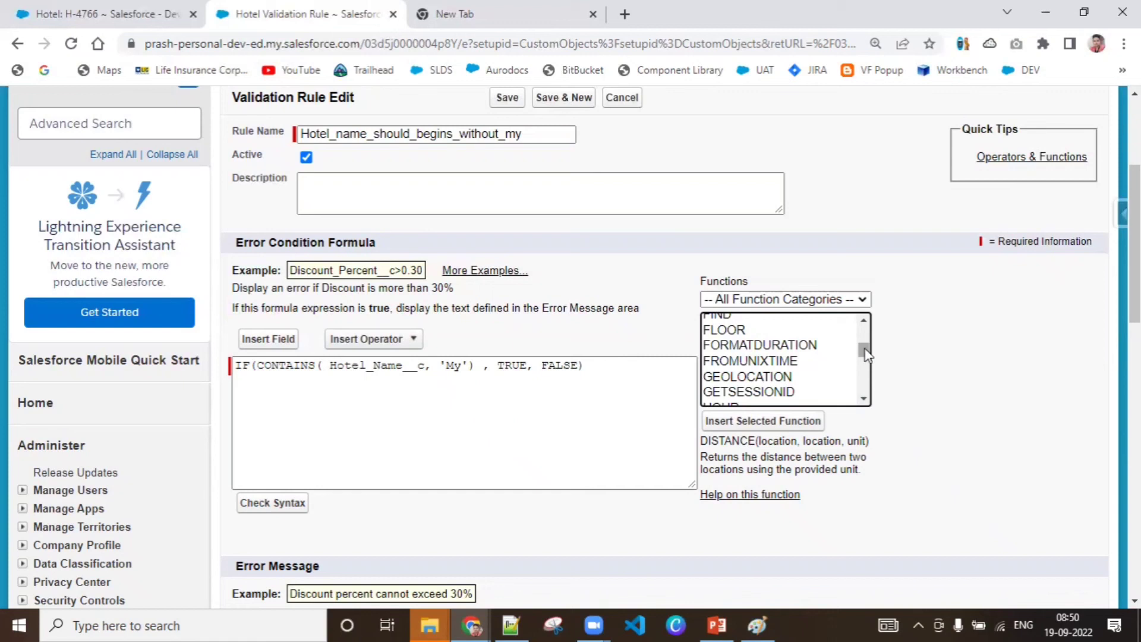
drag(864, 352, 866, 356)
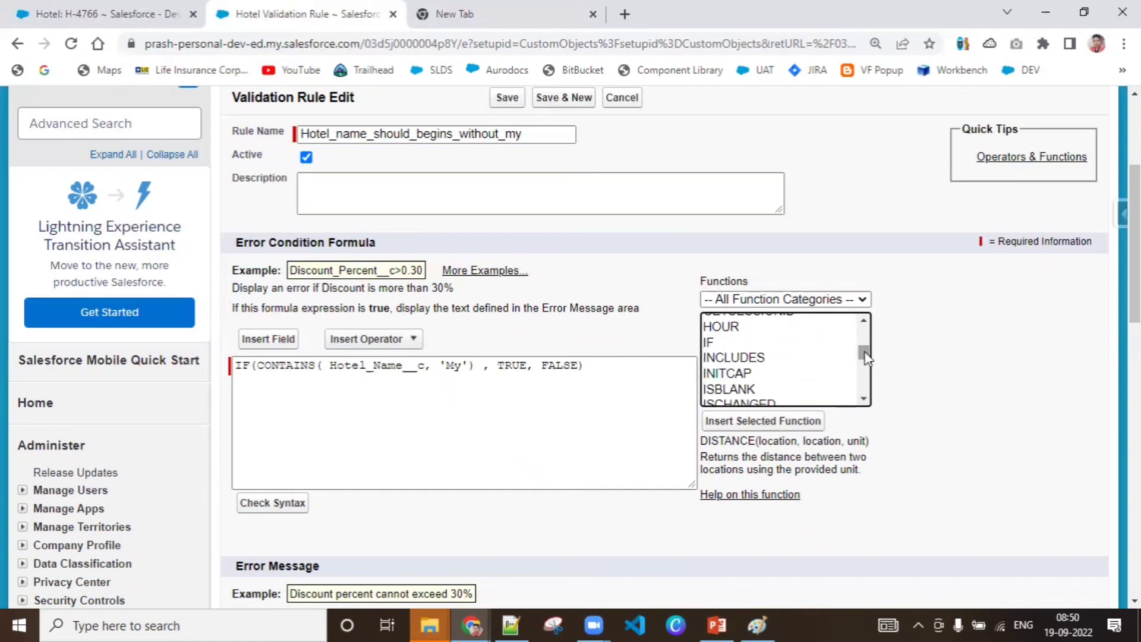
click(767, 358)
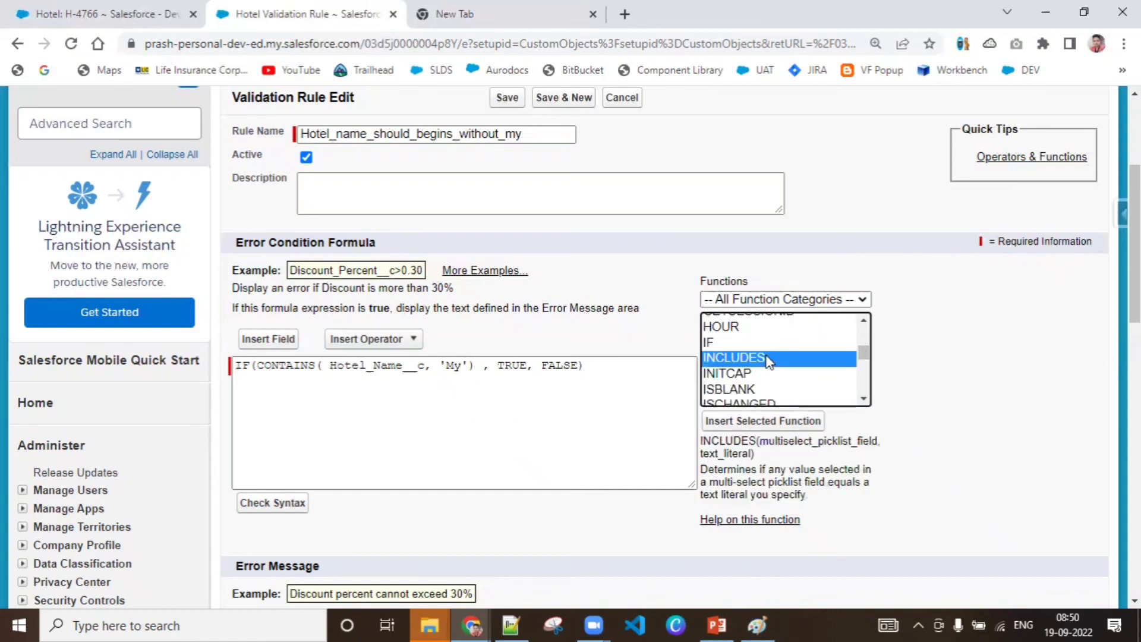
click(789, 434)
triple_click(796, 443)
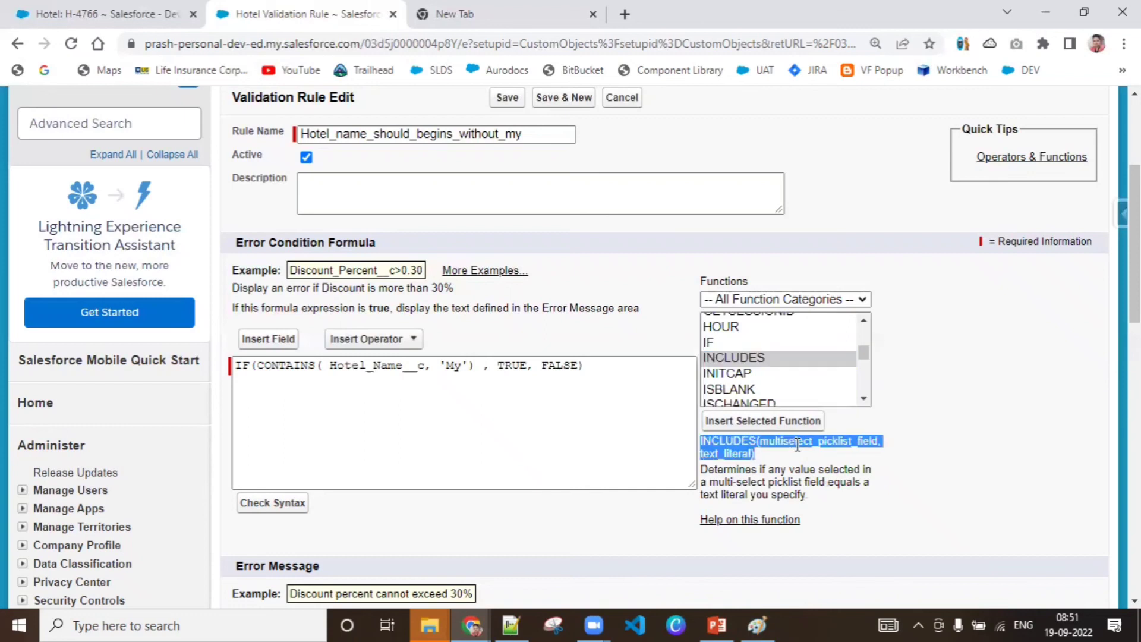
double_click(807, 444)
triple_click(807, 445)
click(850, 496)
double_click(790, 444)
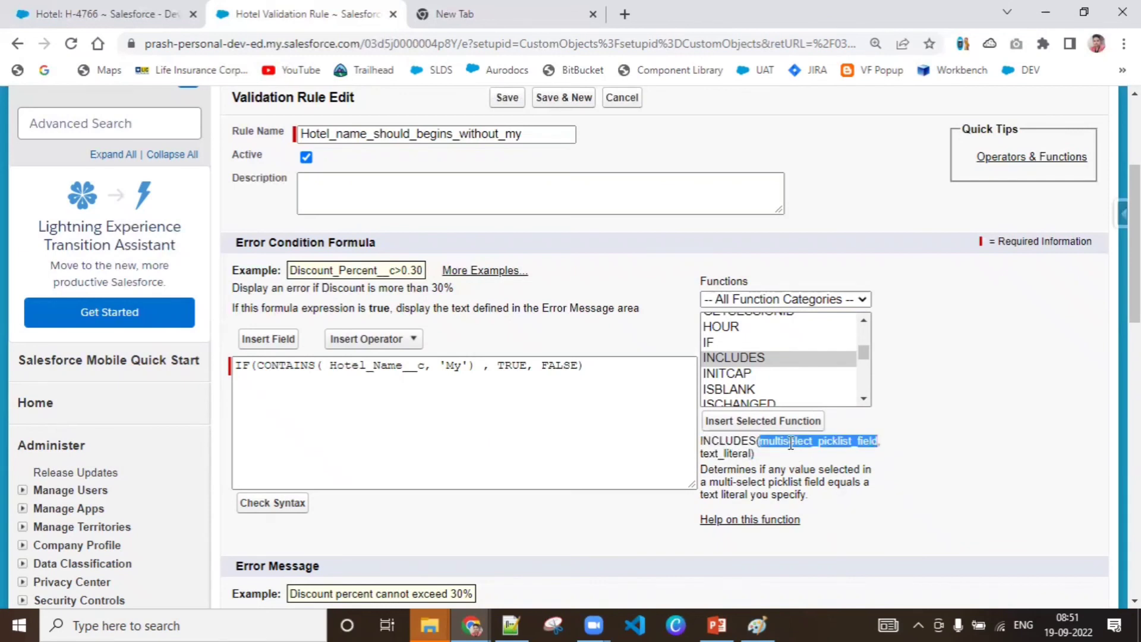
click(790, 445)
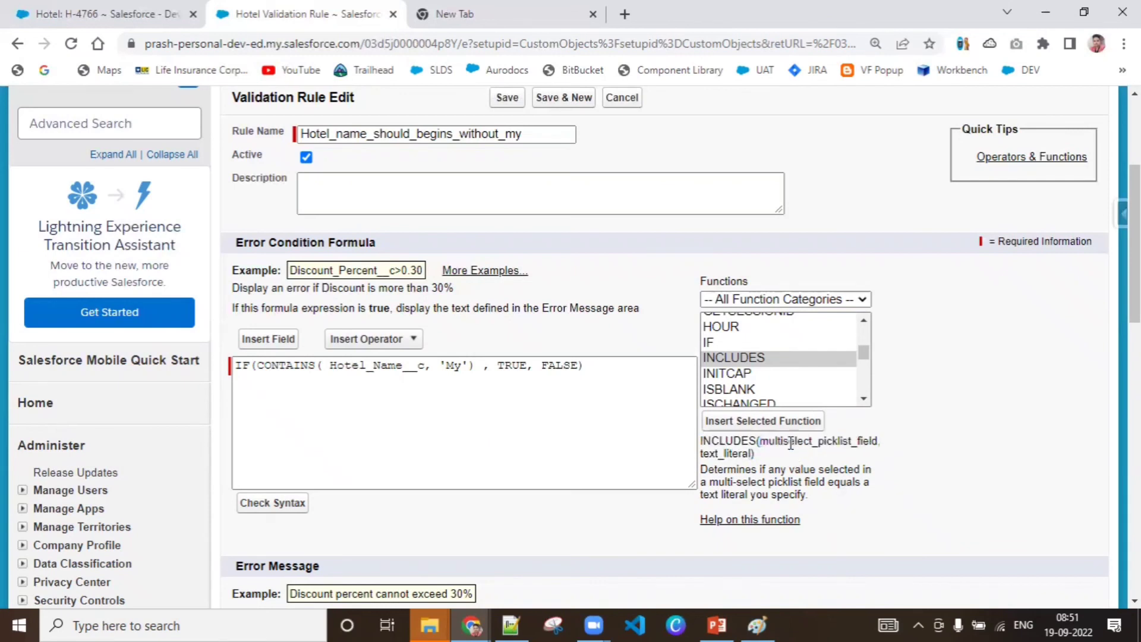
Examine the options of the Facilities Availble field on the First My Hotel record, leaving the field unchanged
click(113, 9)
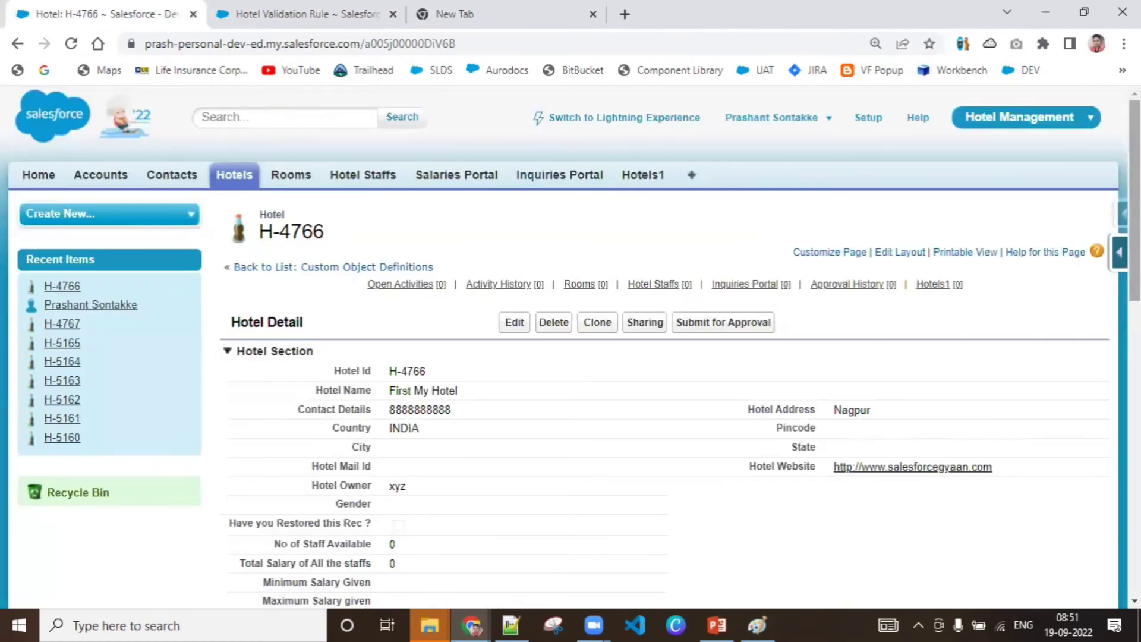
scroll(1011, 272, down, 4)
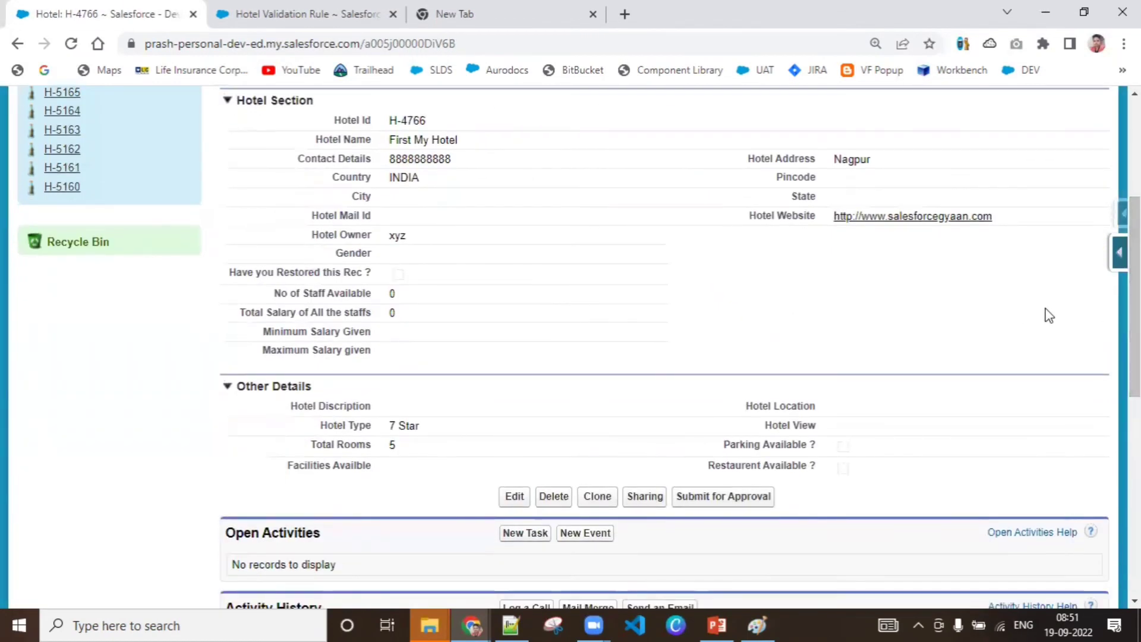
double_click(508, 472)
mouse_move(552, 242)
mouse_down()
mouse_move(553, 265)
mouse_move(552, 226)
mouse_move(551, 260)
mouse_up()
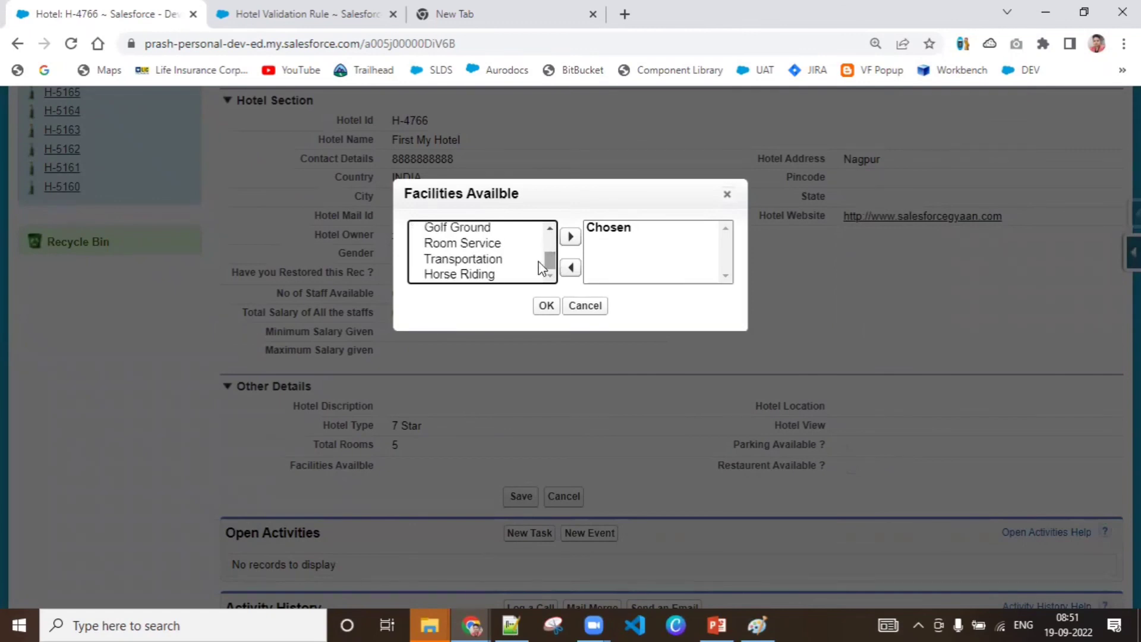
click(598, 306)
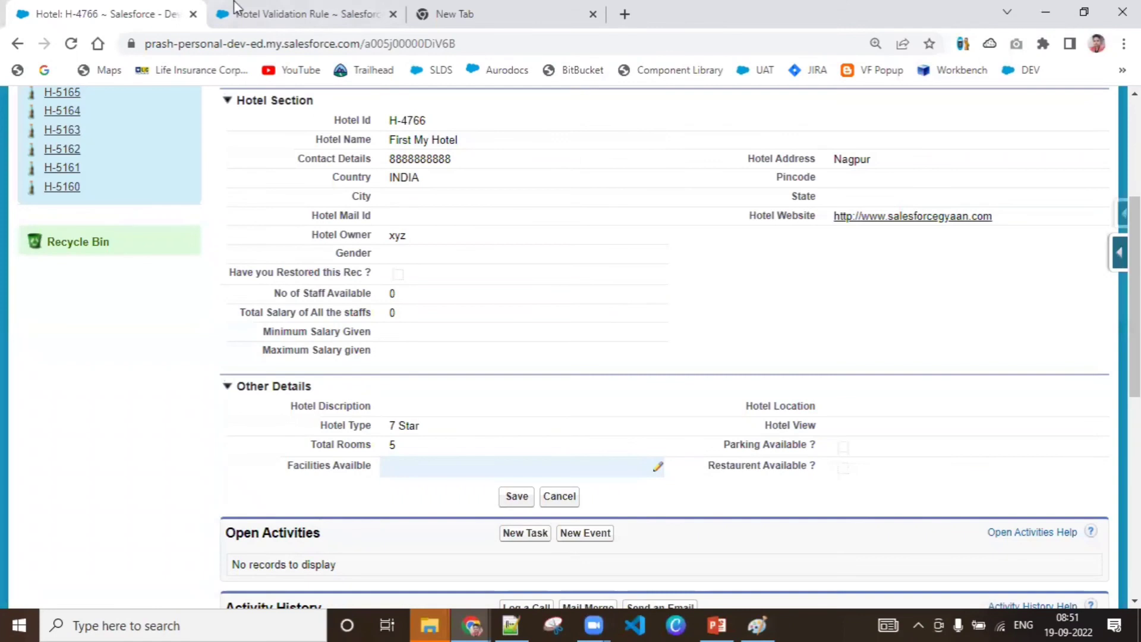
Return to the validation rule and insert the INCLUDES function template beneath the existing IF formula
click(234, 8)
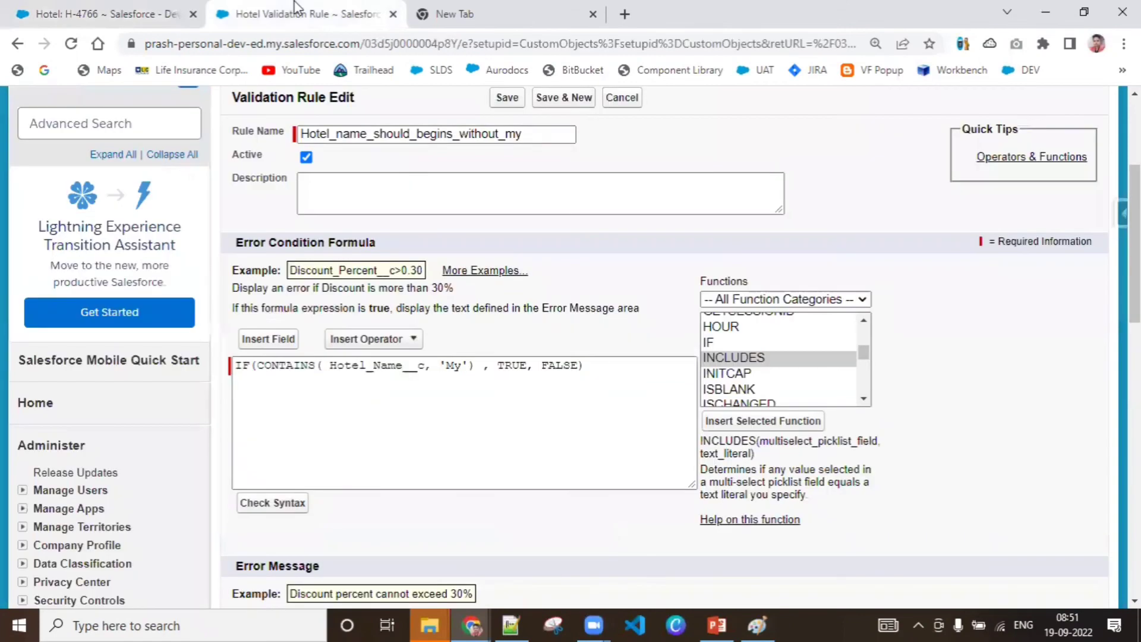
click(747, 360)
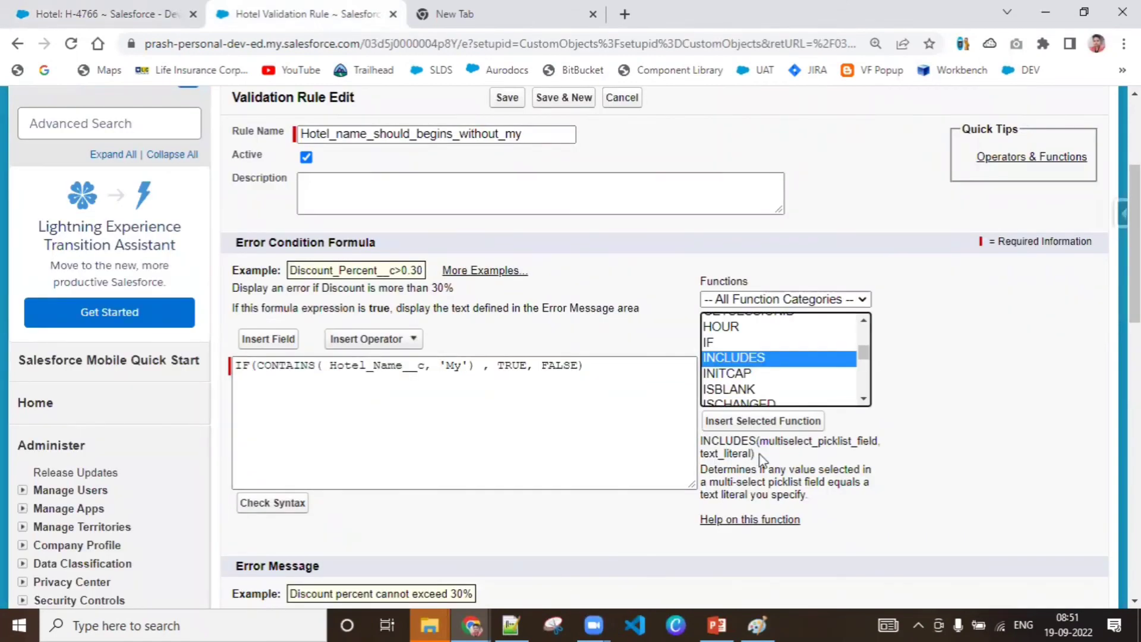
click(661, 378)
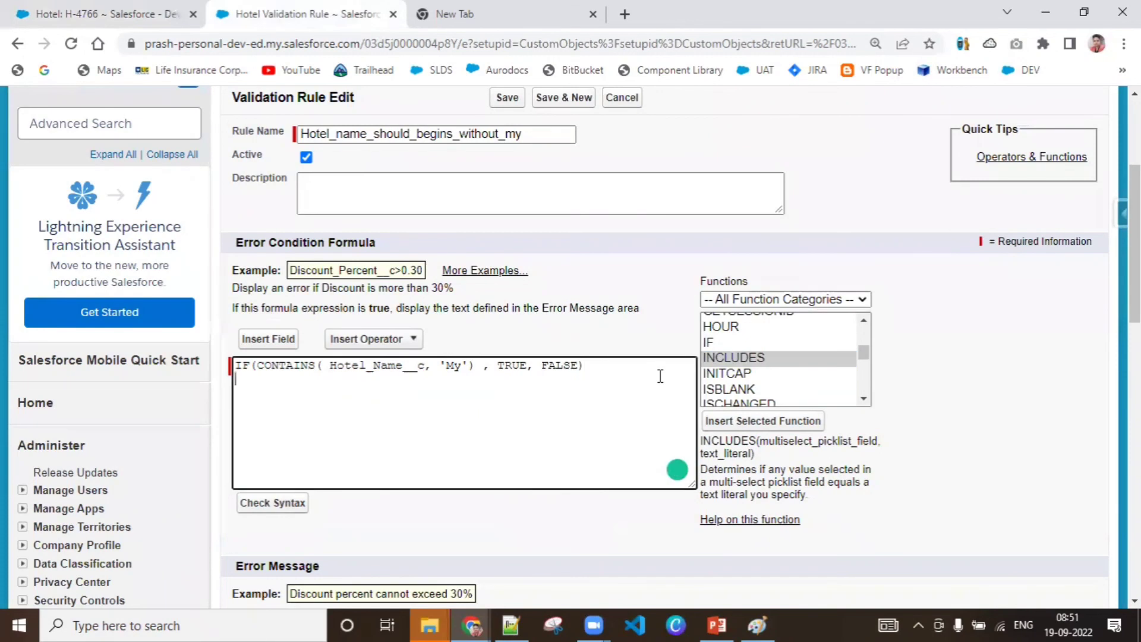
click(793, 421)
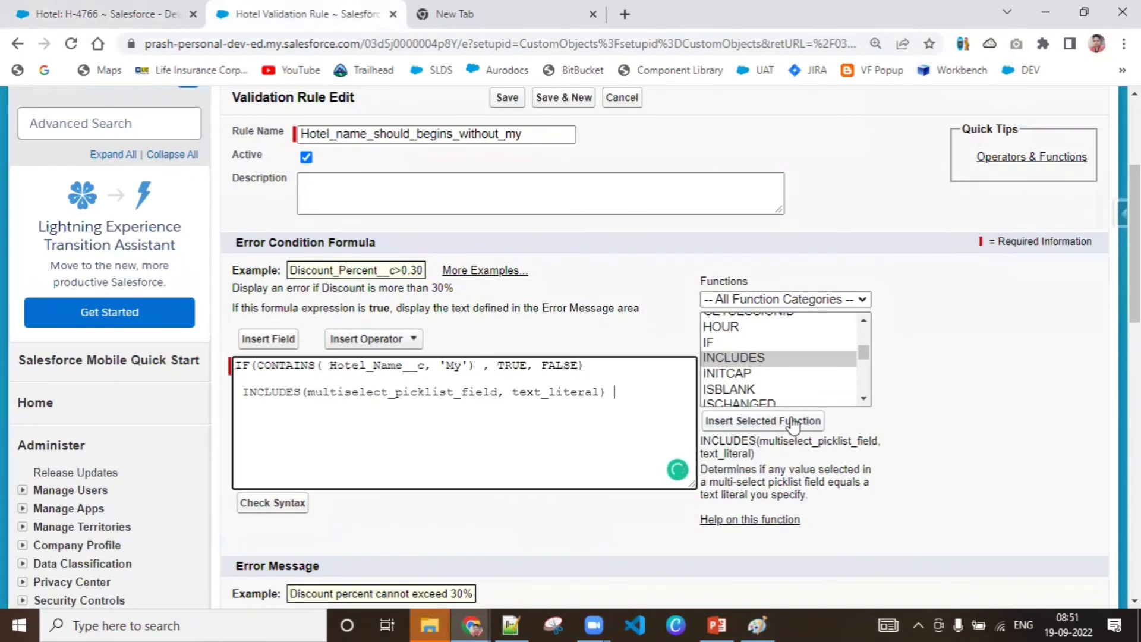
Replace the multiselect_picklist_field placeholder in INCLUDES with the hotel field Facilities_Availble__c
double_click(374, 393)
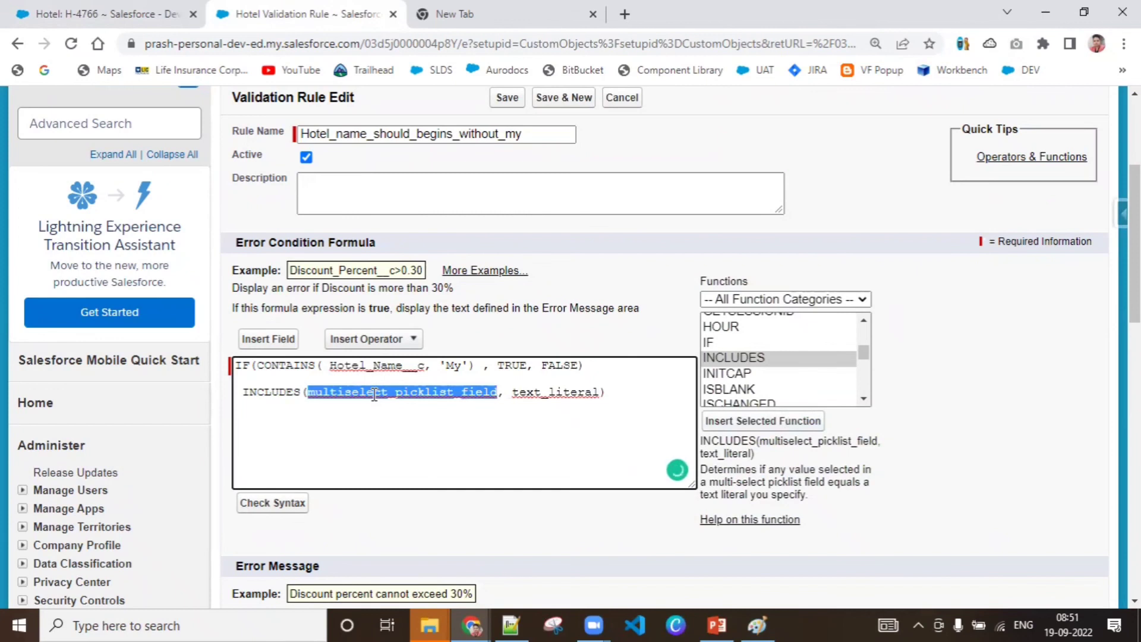
click(277, 343)
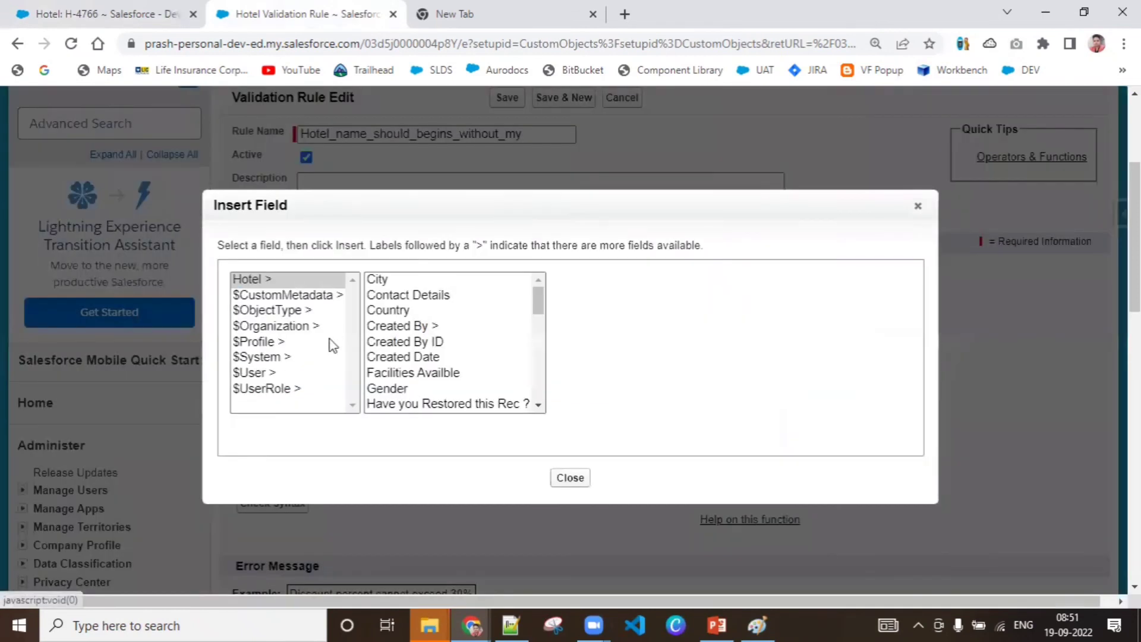
click(415, 373)
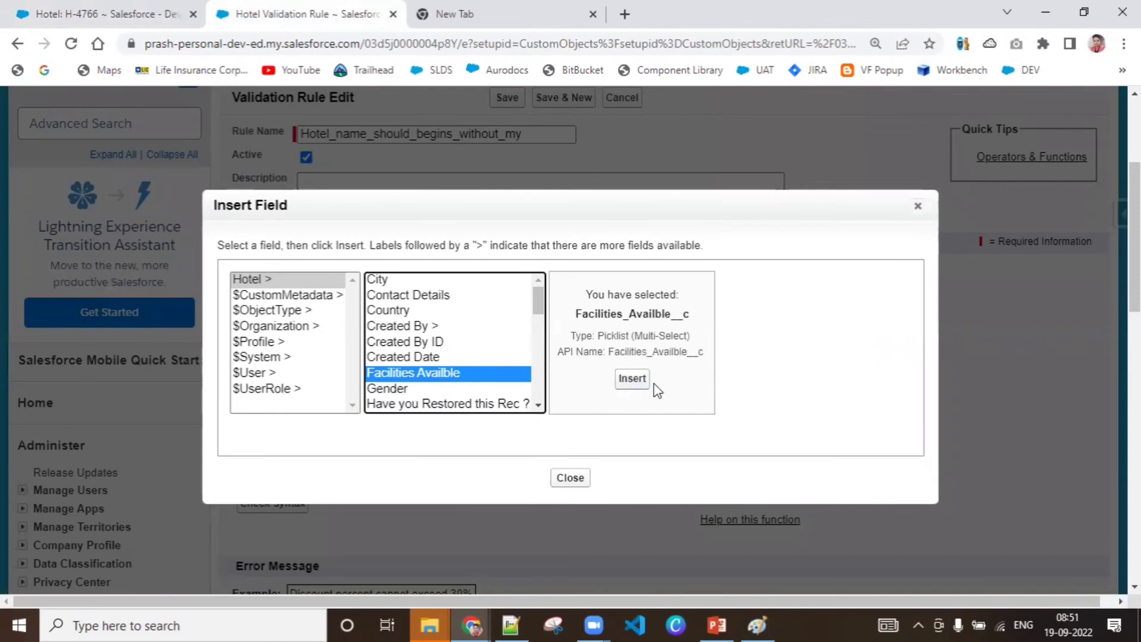
click(632, 379)
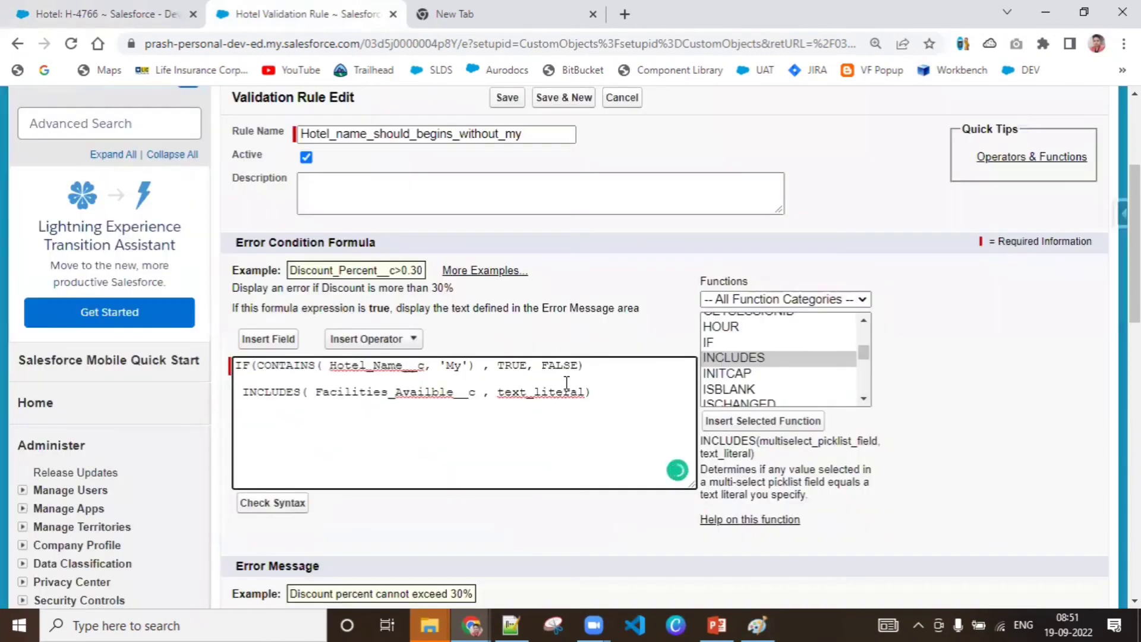
Replace the text_literal placeholder with 'Horse Riding', checking the spelling against the hotel record's facilities options
double_click(550, 393)
text('')
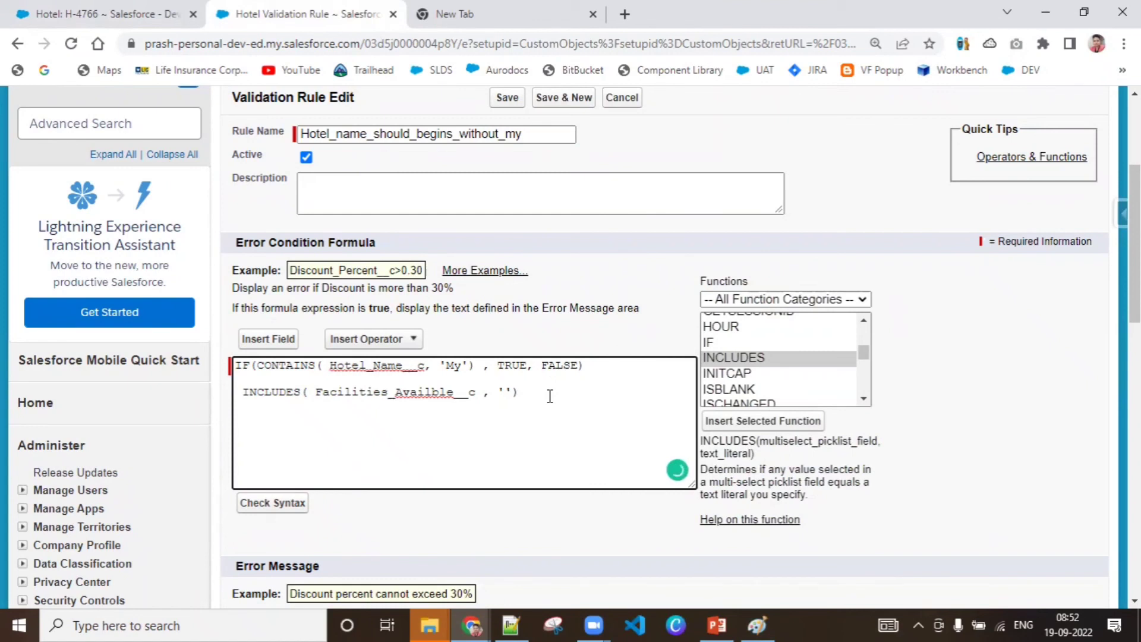
click(89, 12)
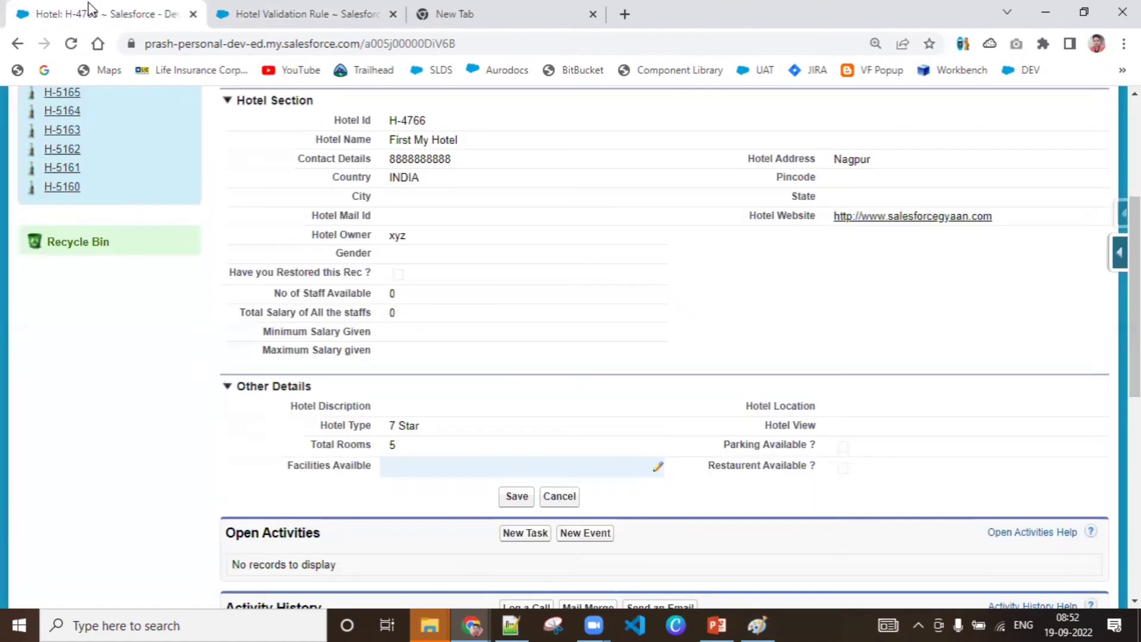
double_click(474, 473)
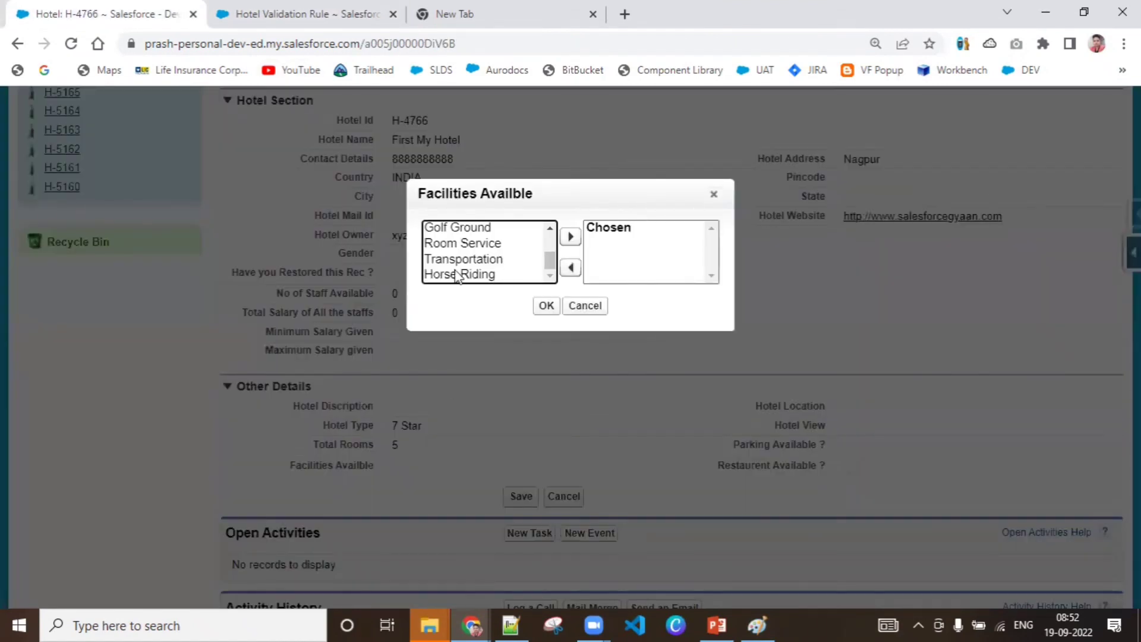
click(337, 9)
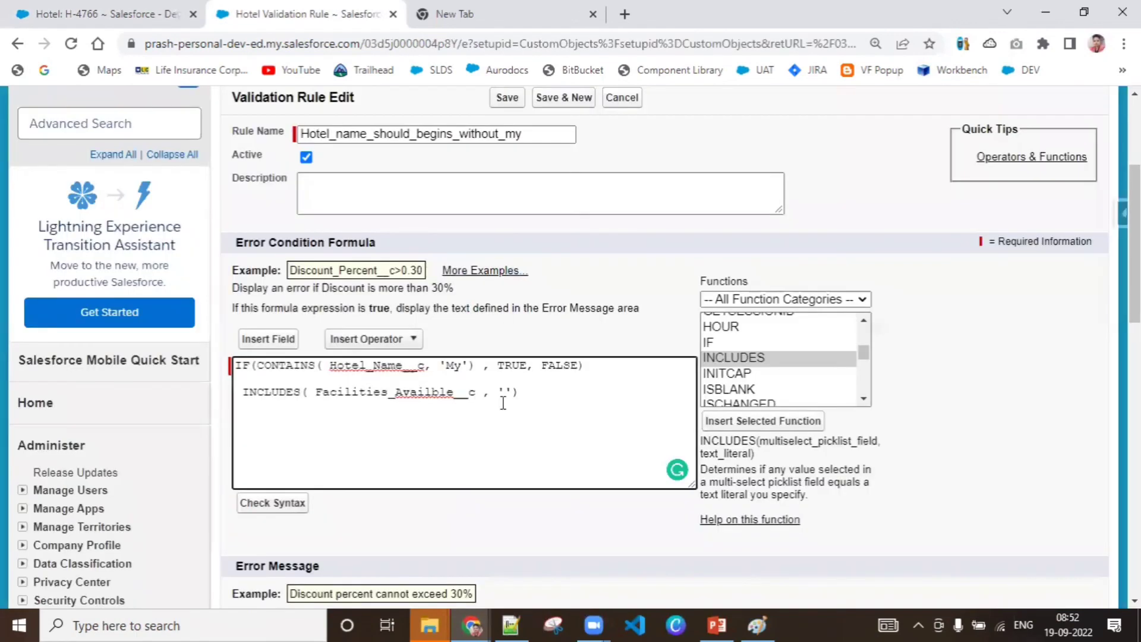
text(House Riding)
click(529, 394)
key(BackSpace)
text(r)
click(20, 3)
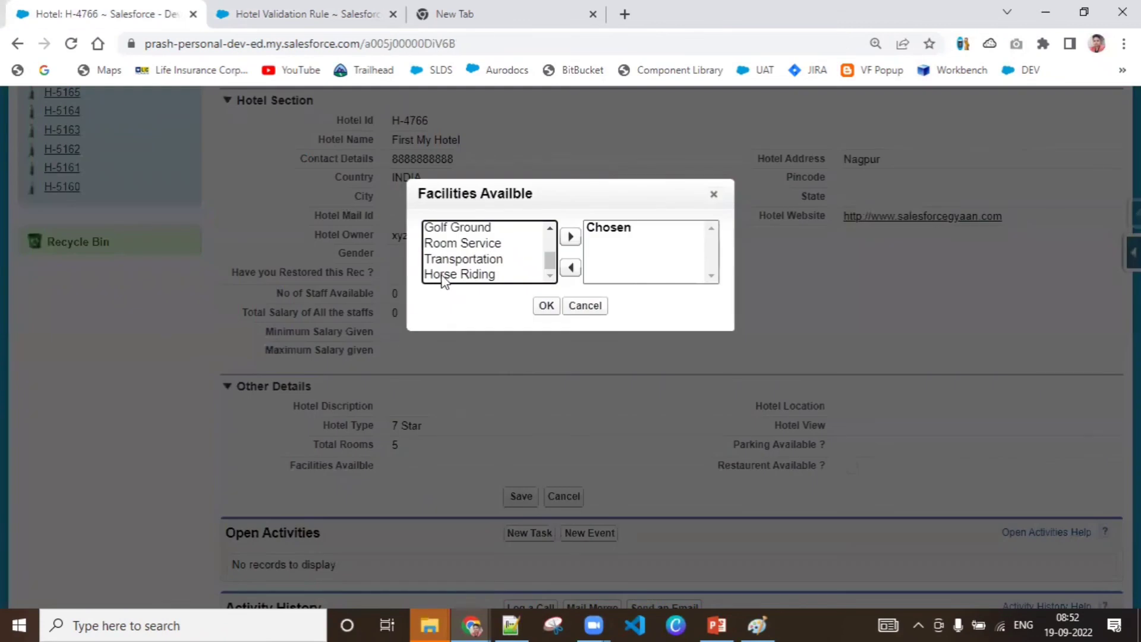
click(279, 11)
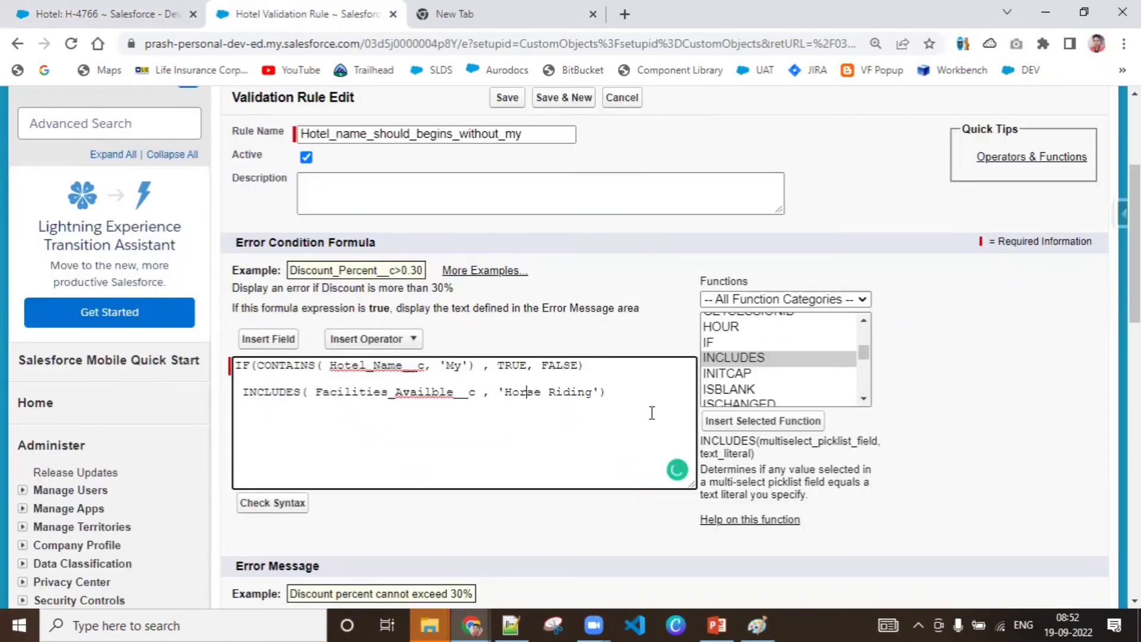
Move the INCLUDES expression into the IF formula in place of the CONTAINS condition
drag(606, 392, 241, 414)
key(ctrl+c)
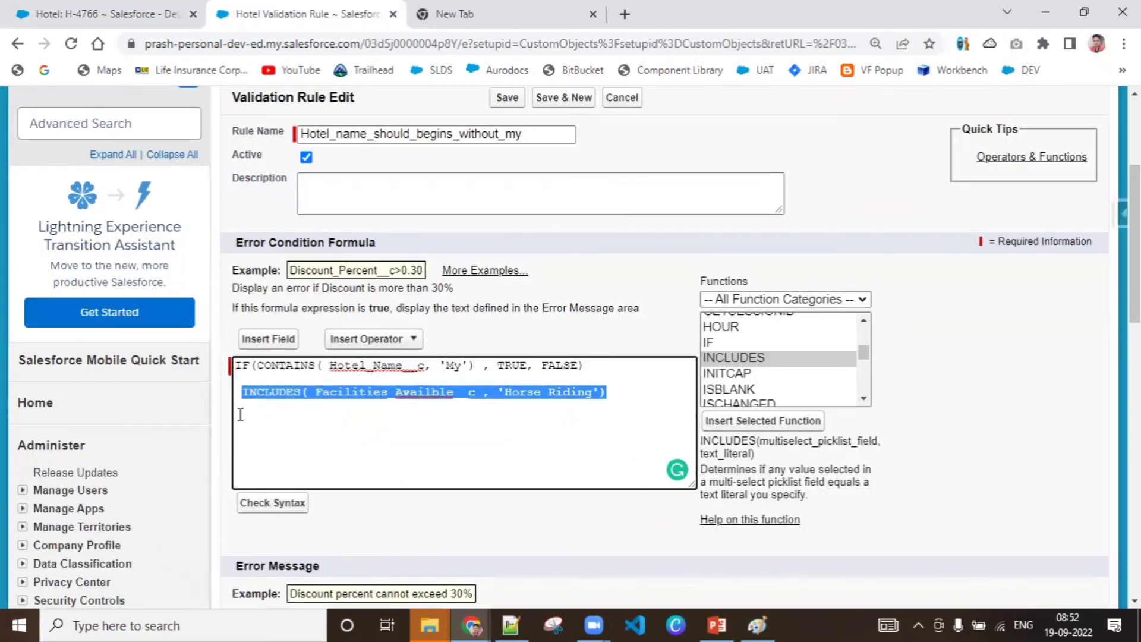
key(BackSpace)
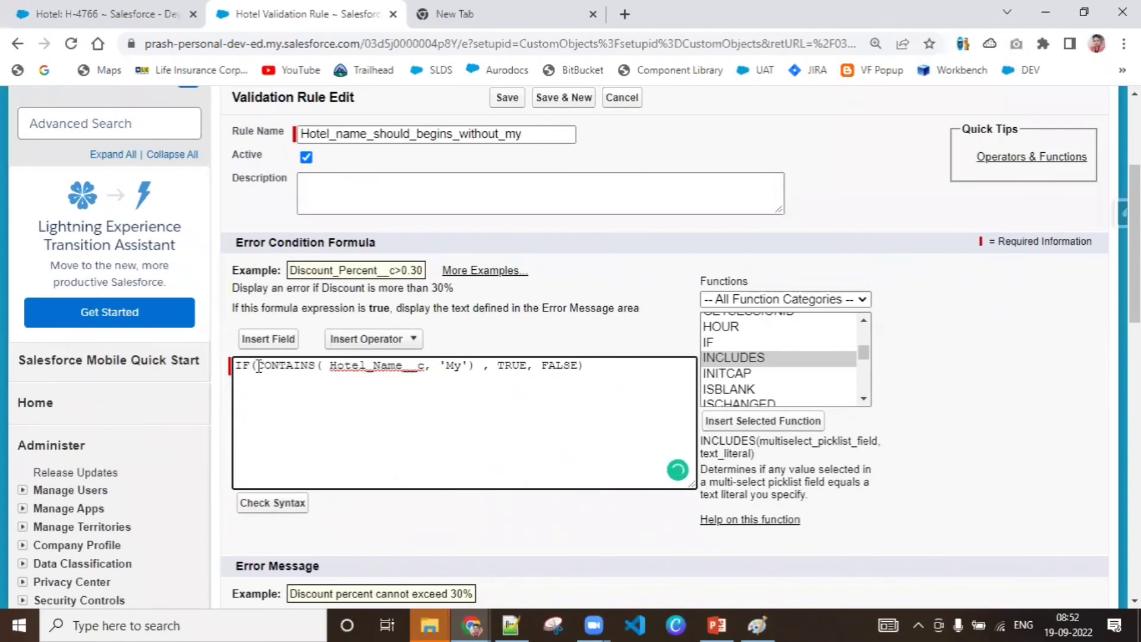
drag(257, 365, 473, 367)
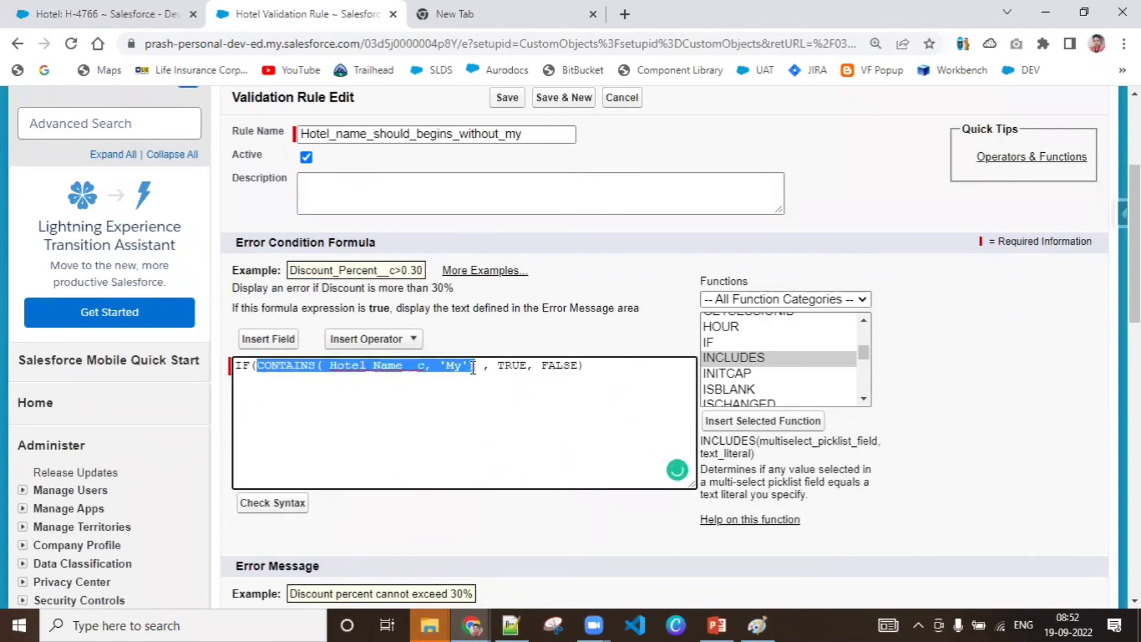
key(ctrl+v)
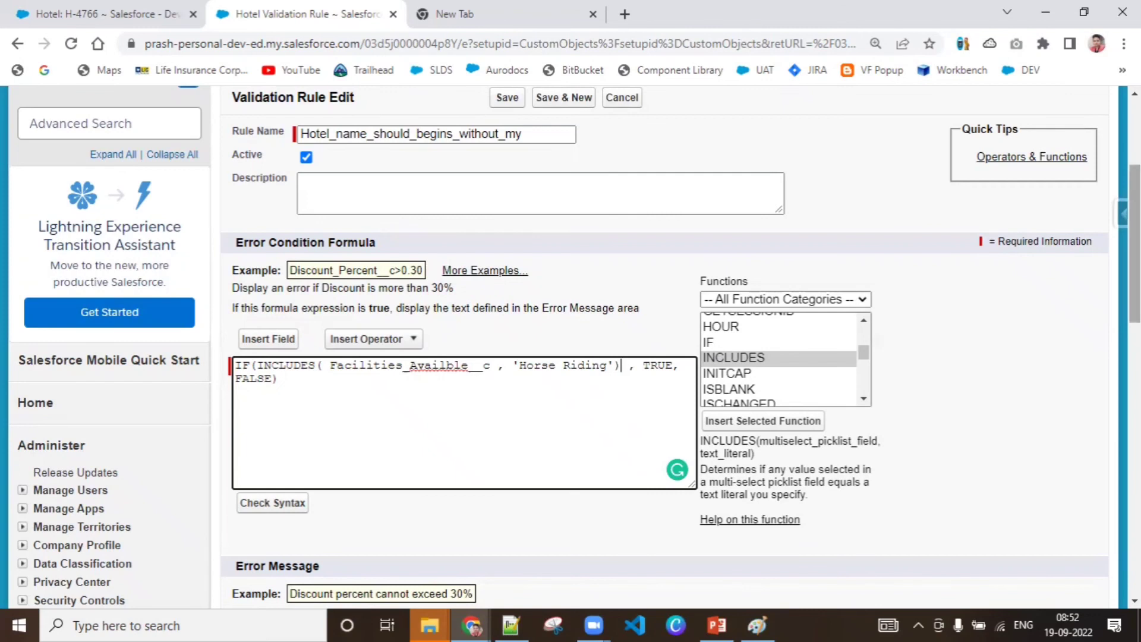
Replace the rule's error message with "You can not select option as horse riding"
scroll(571, 345, down, 4)
drag(542, 402, 314, 414)
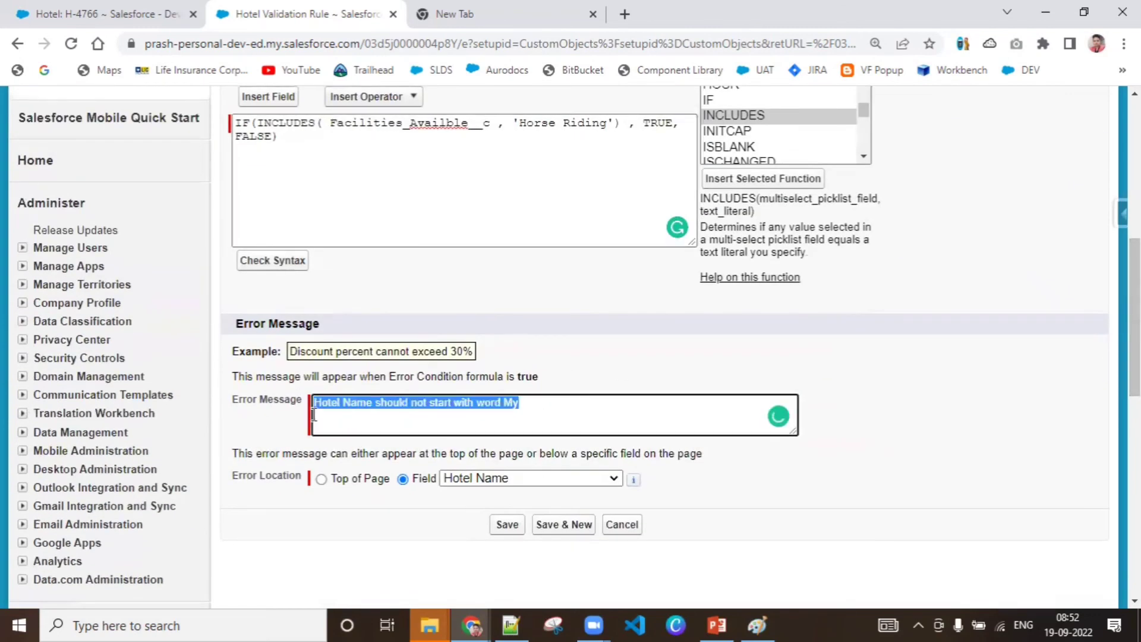
click(313, 415)
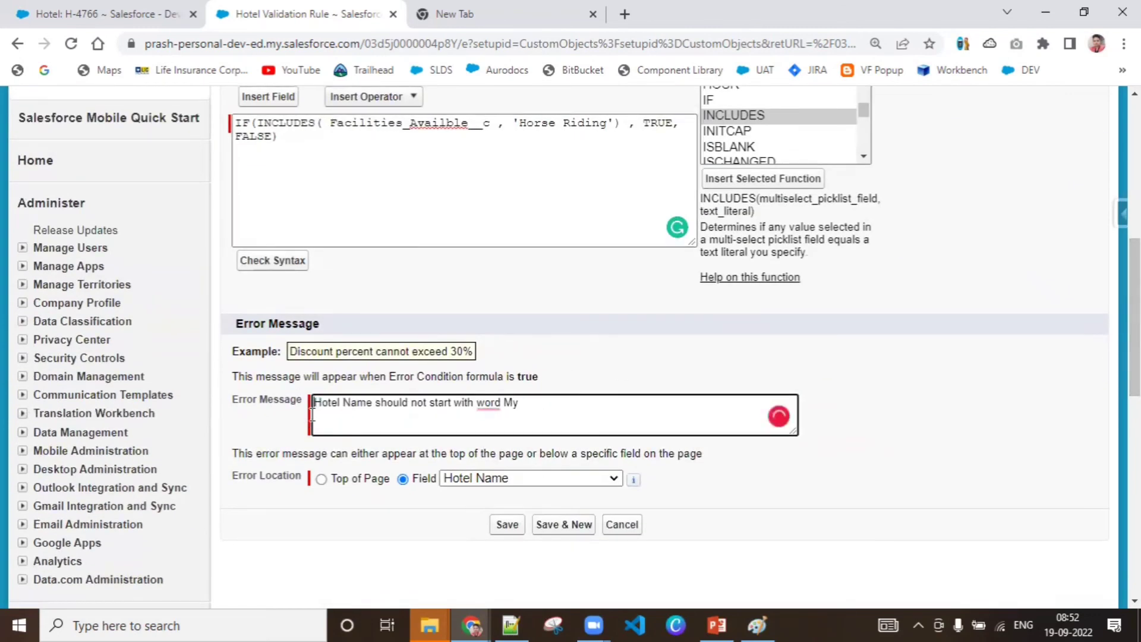
text(Horse)
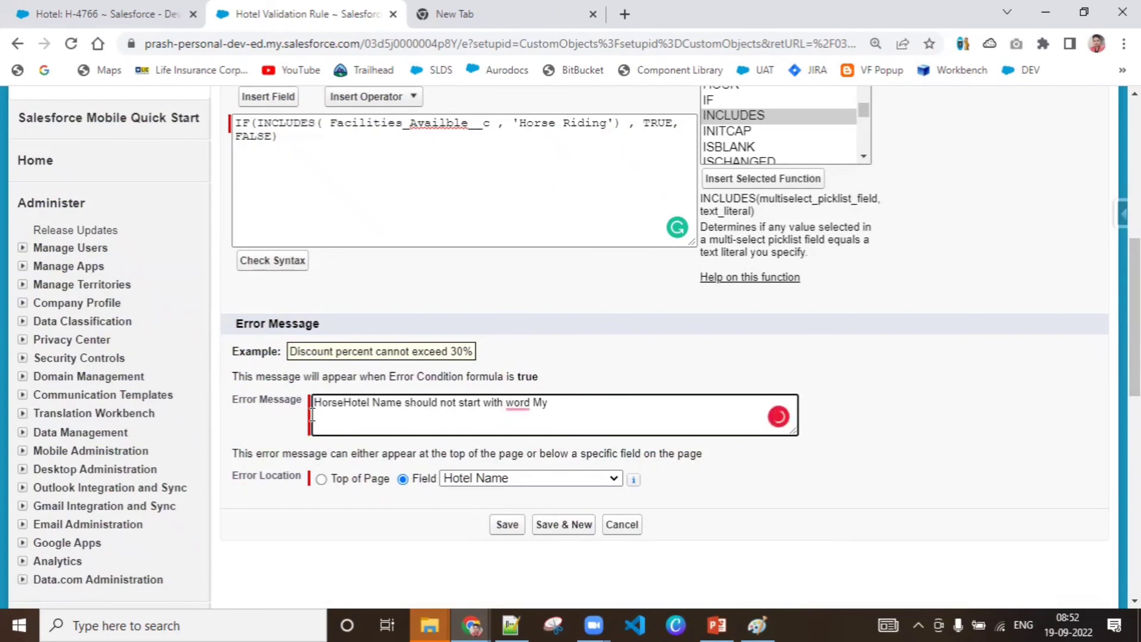
key(Delete)
key(Delete)
key(Delete)
key(Delete)
key(Delete)
key(Delete)
key(Delete)
key(Delete)
key(Delete)
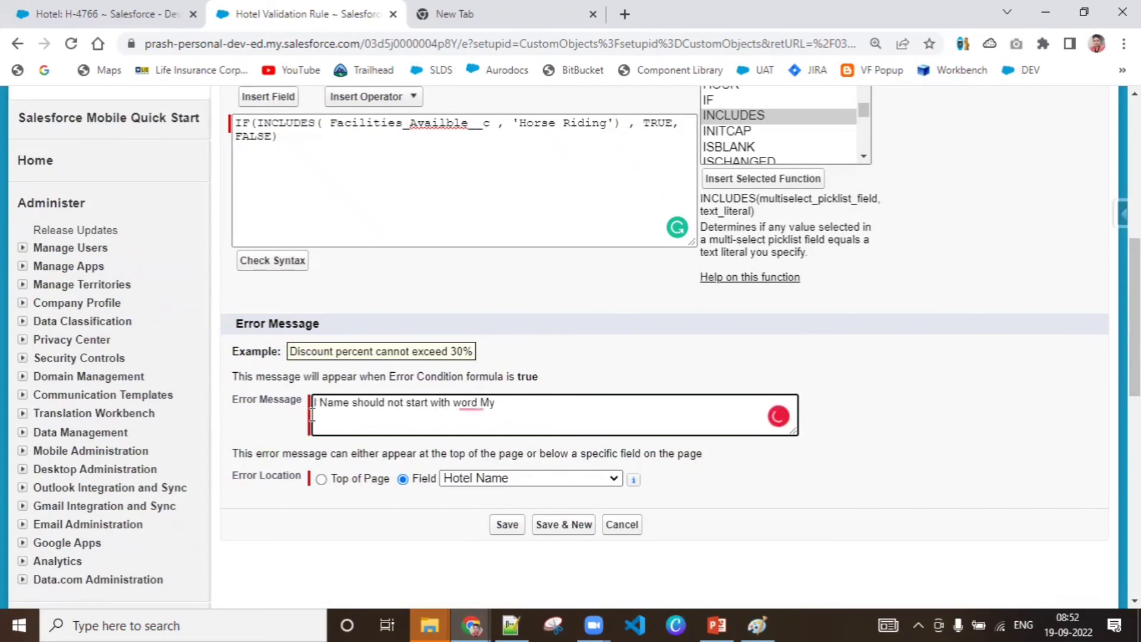
key(Delete)
key(Delete)
key(Delete)
key(Delete)
key(Delete)
key(Delete)
key(Delete)
key(Delete)
key(Delete)
key(Delete)
key(Delete)
key(Delete)
key(Delete)
key(Delete)
key(Delete)
key(Delete)
key(Delete)
key(Delete)
key(Delete)
key(Delete)
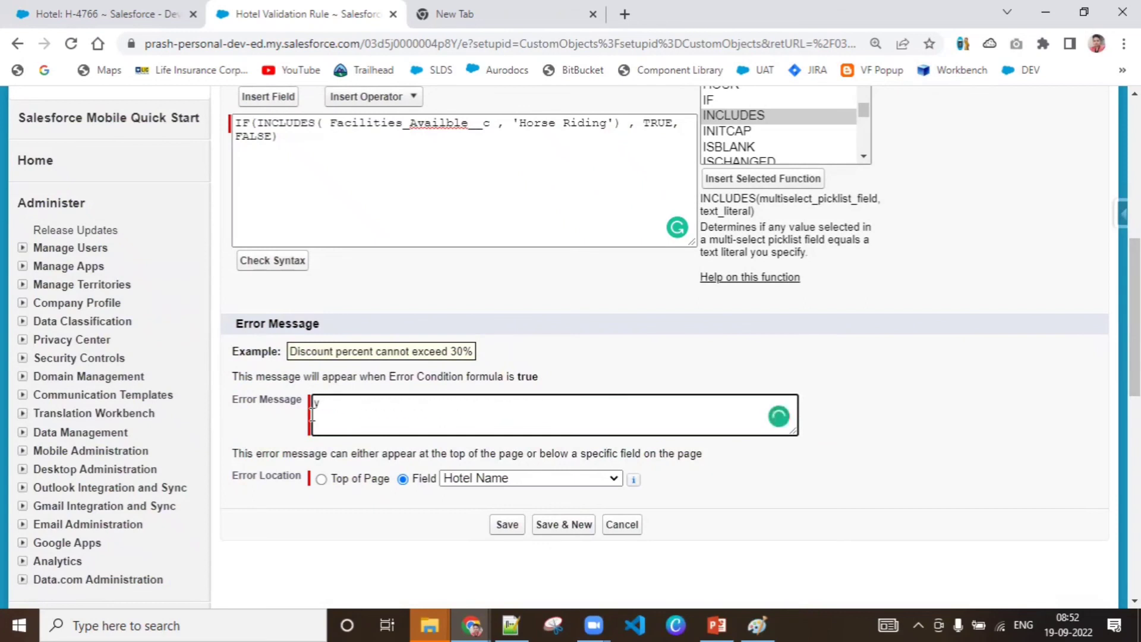
text(You can not select opti)
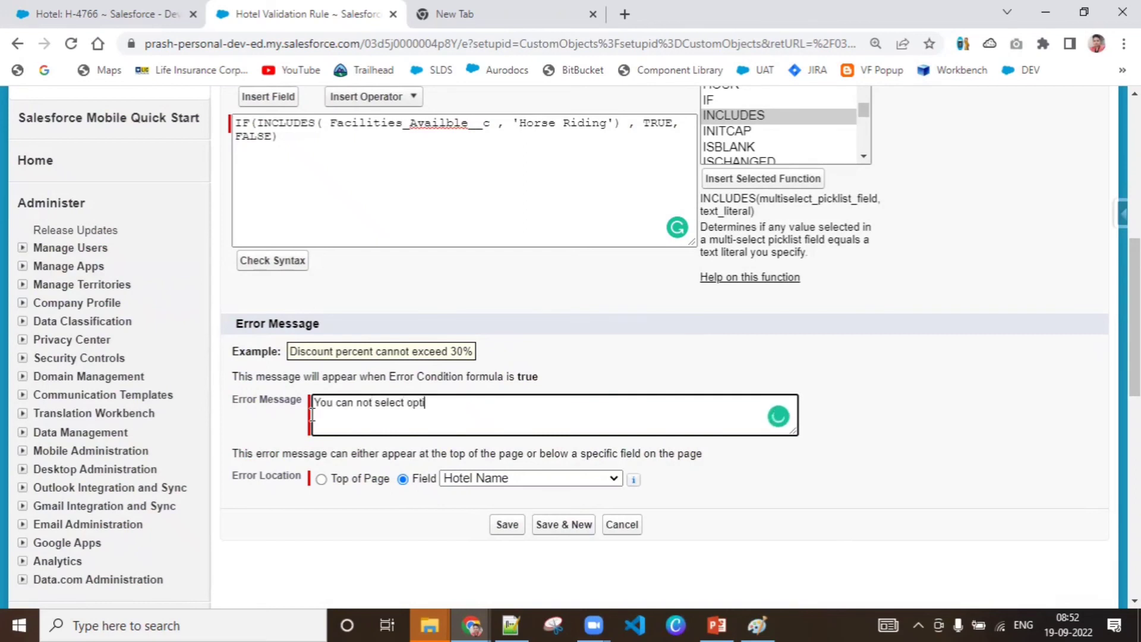
text(on as horse riding)
Set the error location to the Facilities Availble field and save the validation rule
click(489, 480)
key(f)
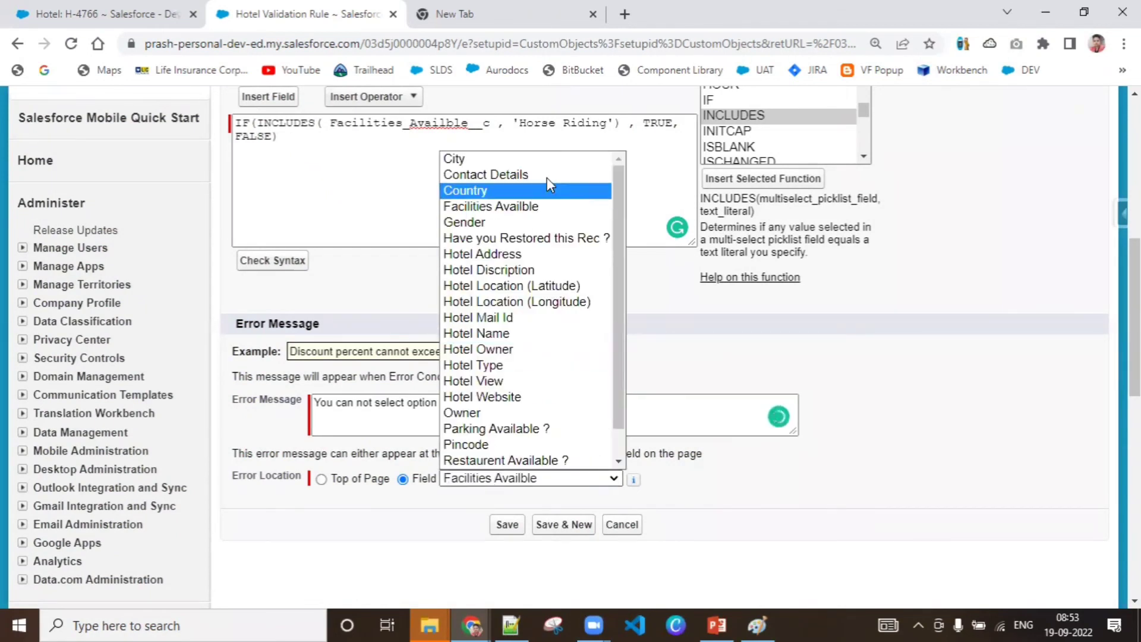
click(545, 207)
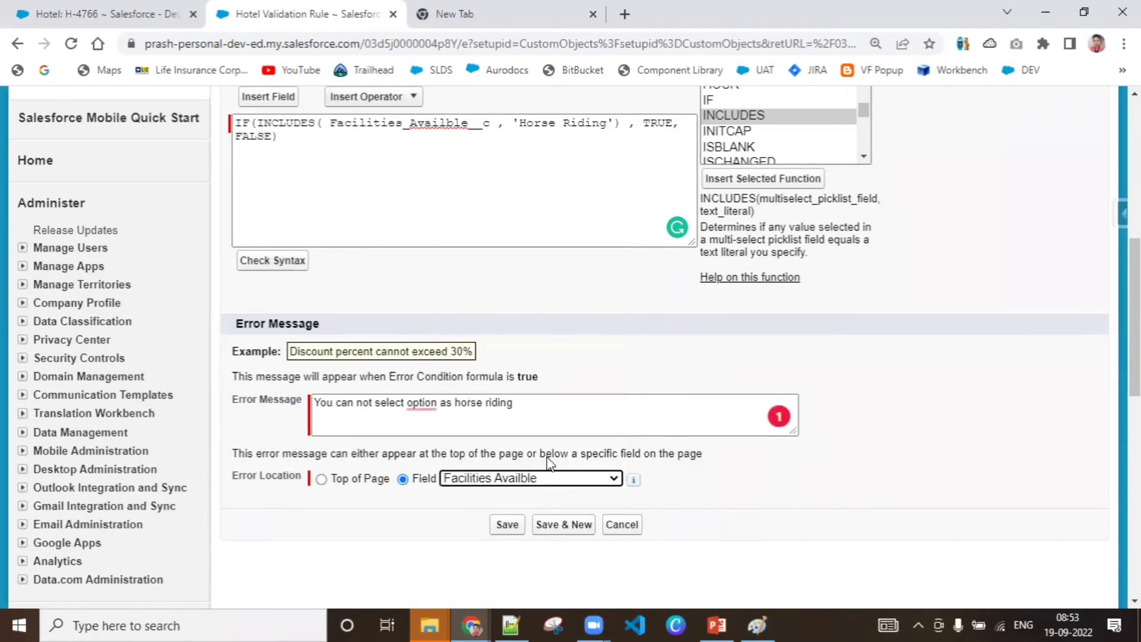
key(Return)
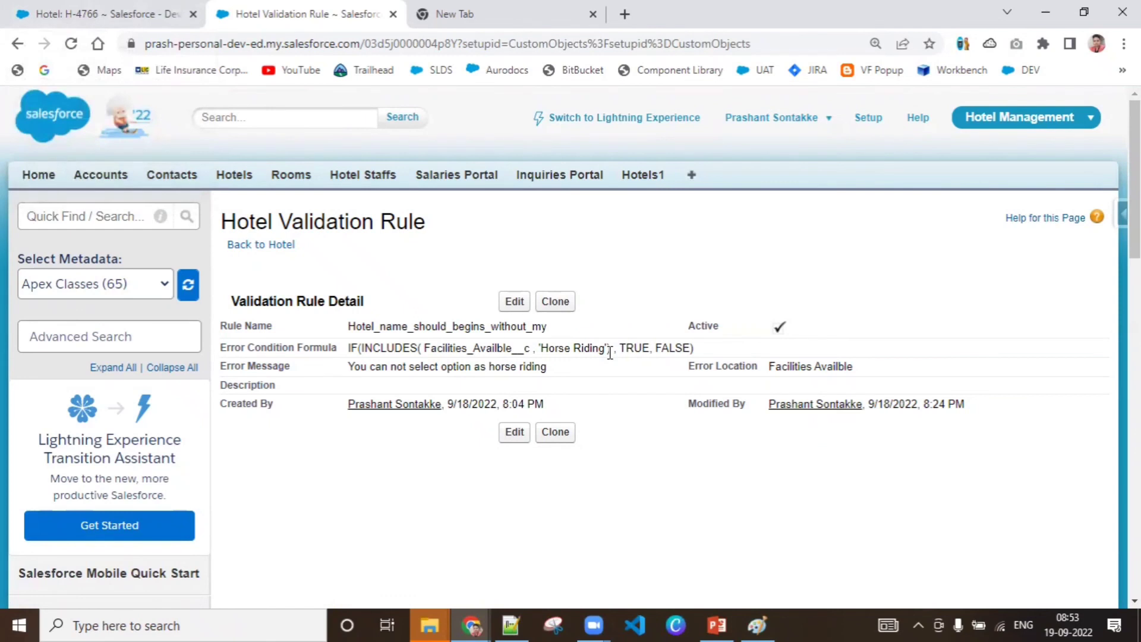
In the First My Hotel record, choose Golf Ground, Room Service and Horse Riding as available facilities and try to save
click(168, 7)
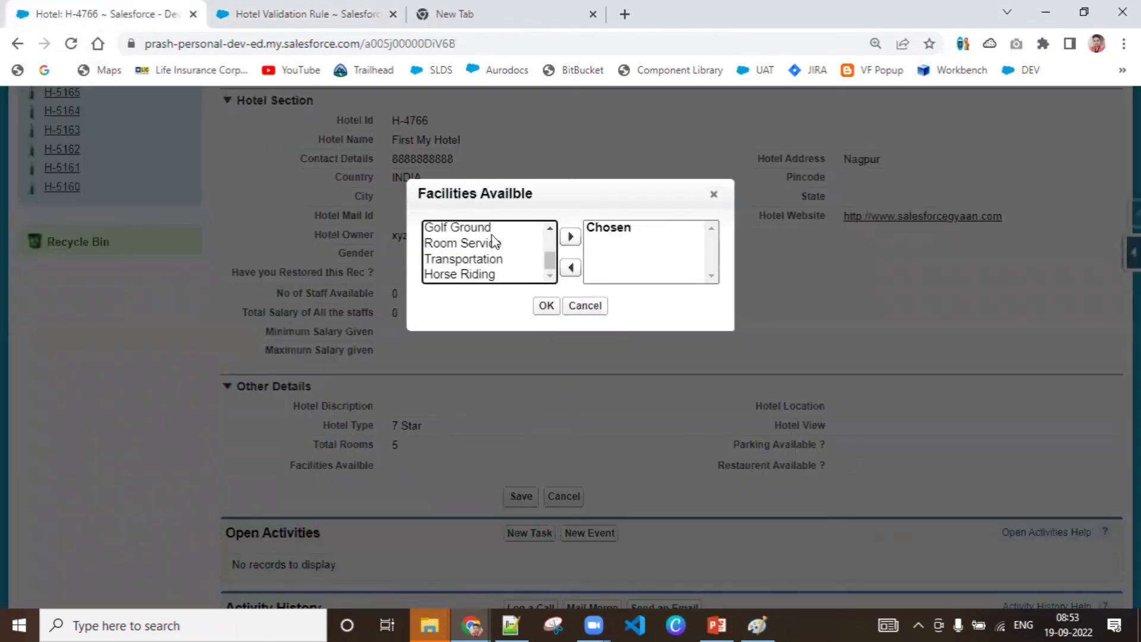
click(576, 308)
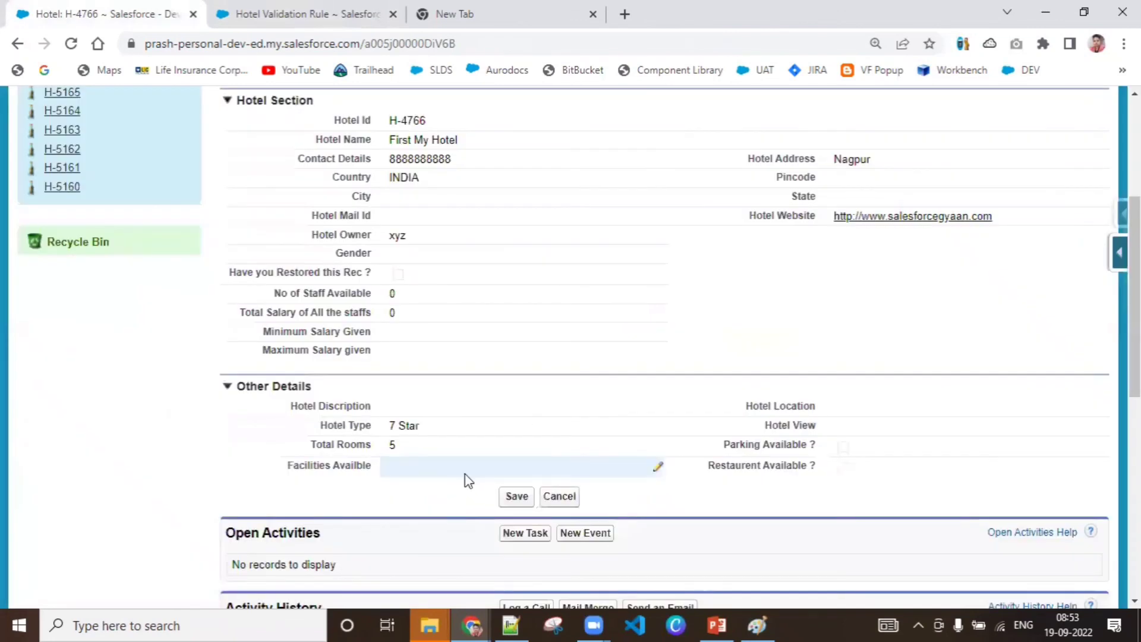
double_click(465, 473)
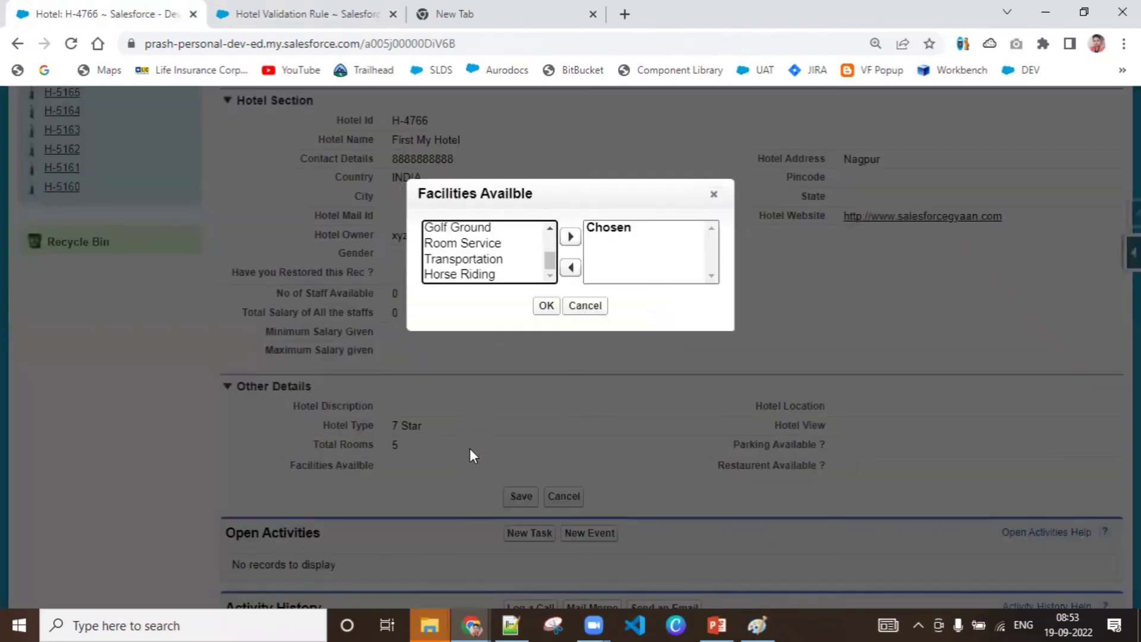
click(467, 229)
ctrl+click(469, 242)
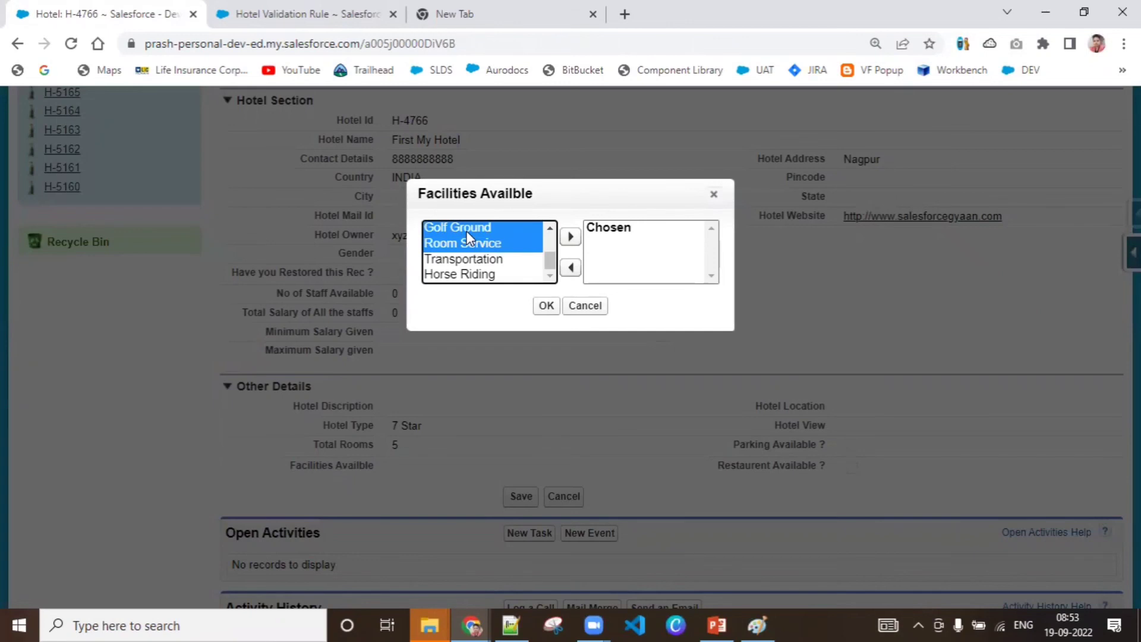
click(570, 238)
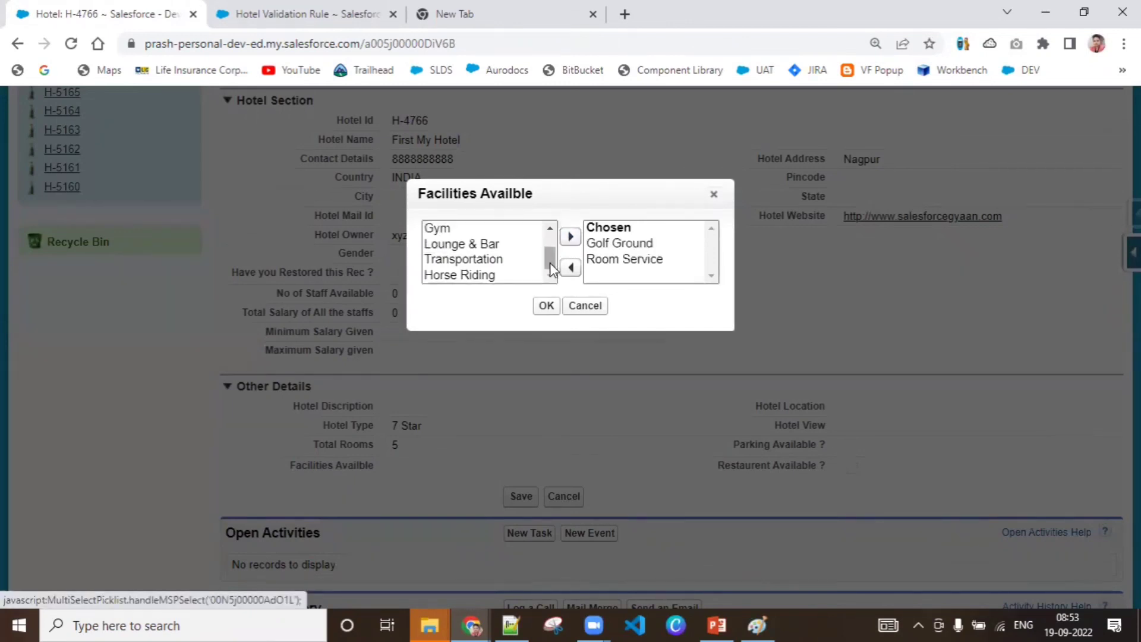
click(489, 275)
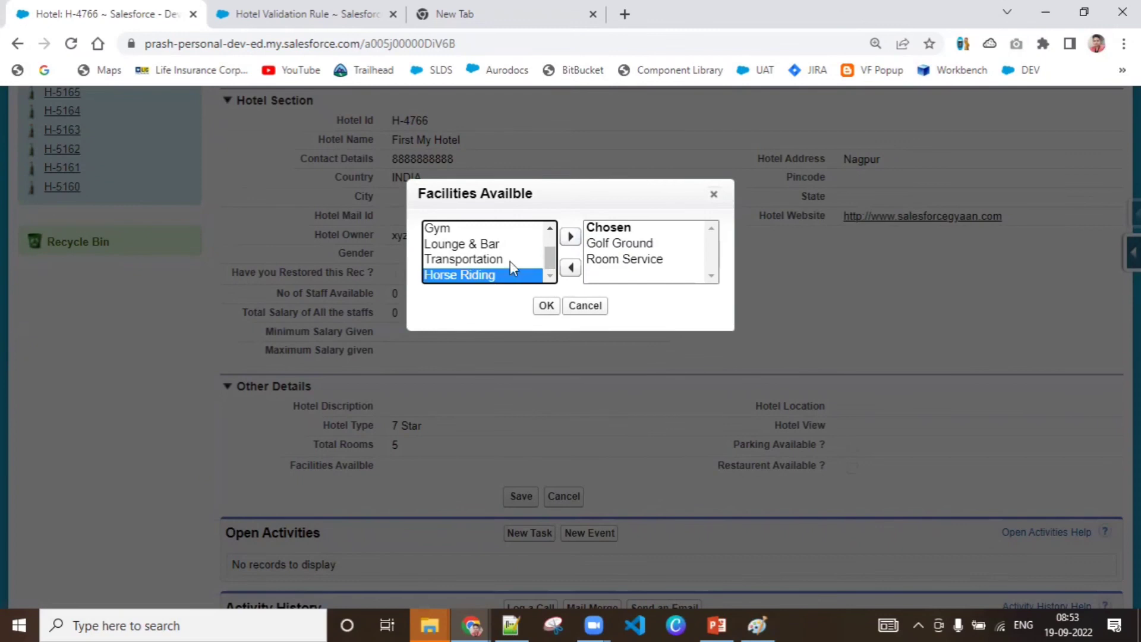
click(570, 237)
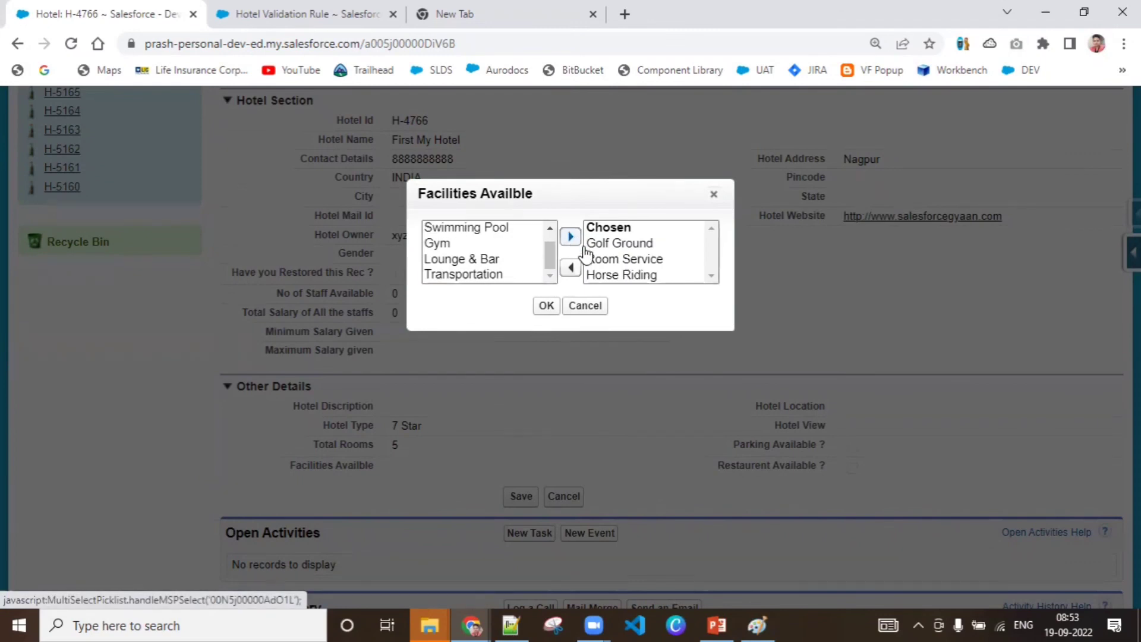
click(543, 306)
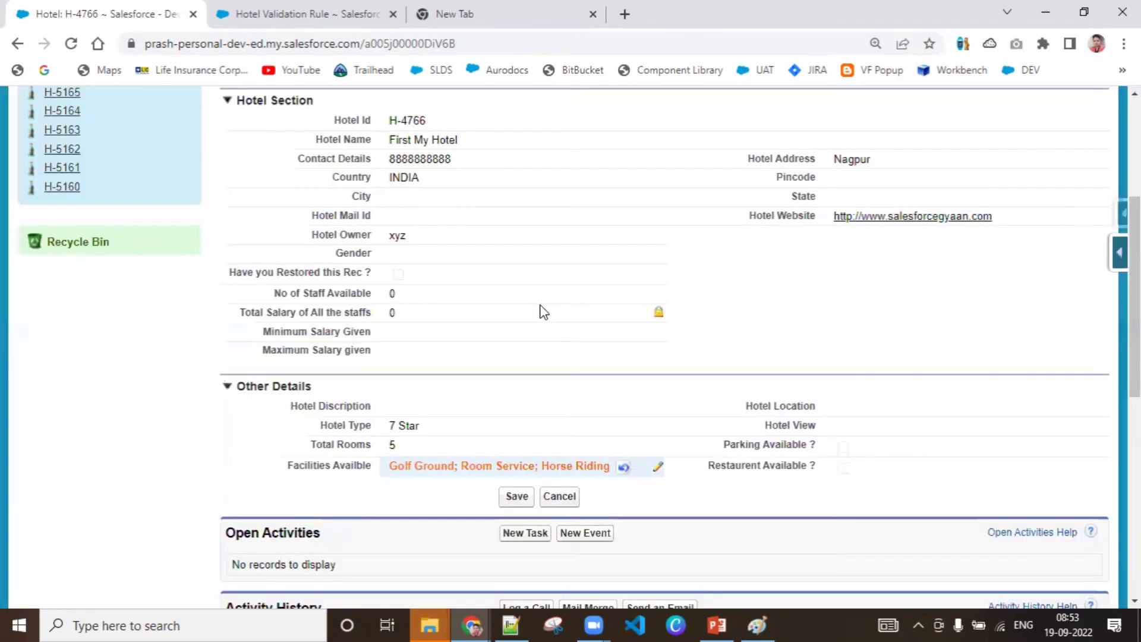
click(523, 500)
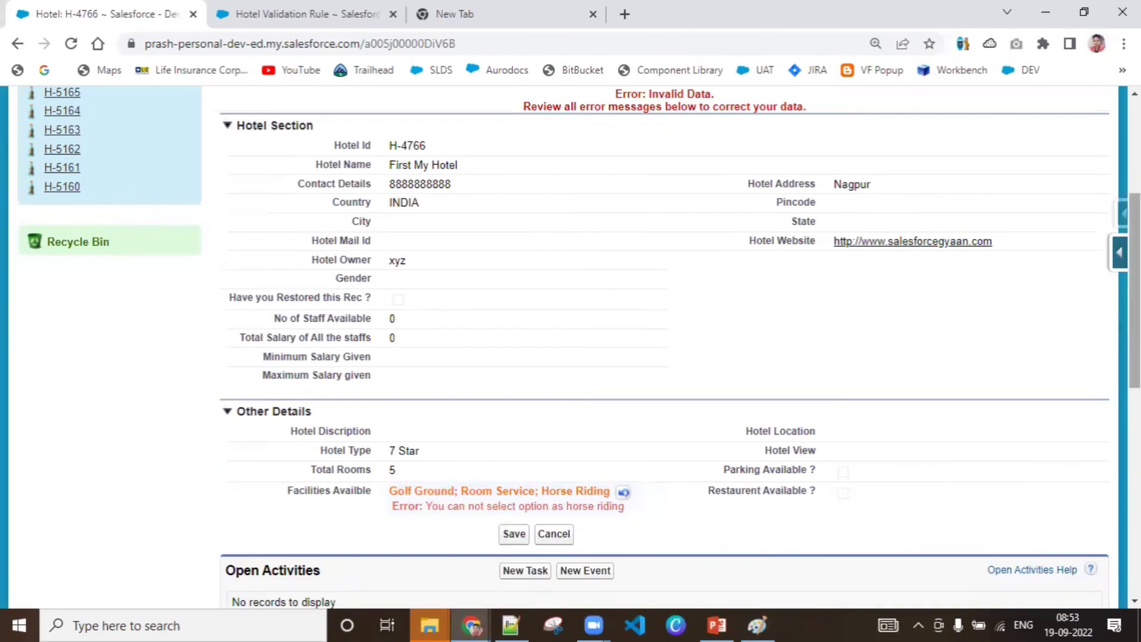
Remove Horse Riding from the hotel's chosen facilities and save the record
scroll(578, 403, down, 2)
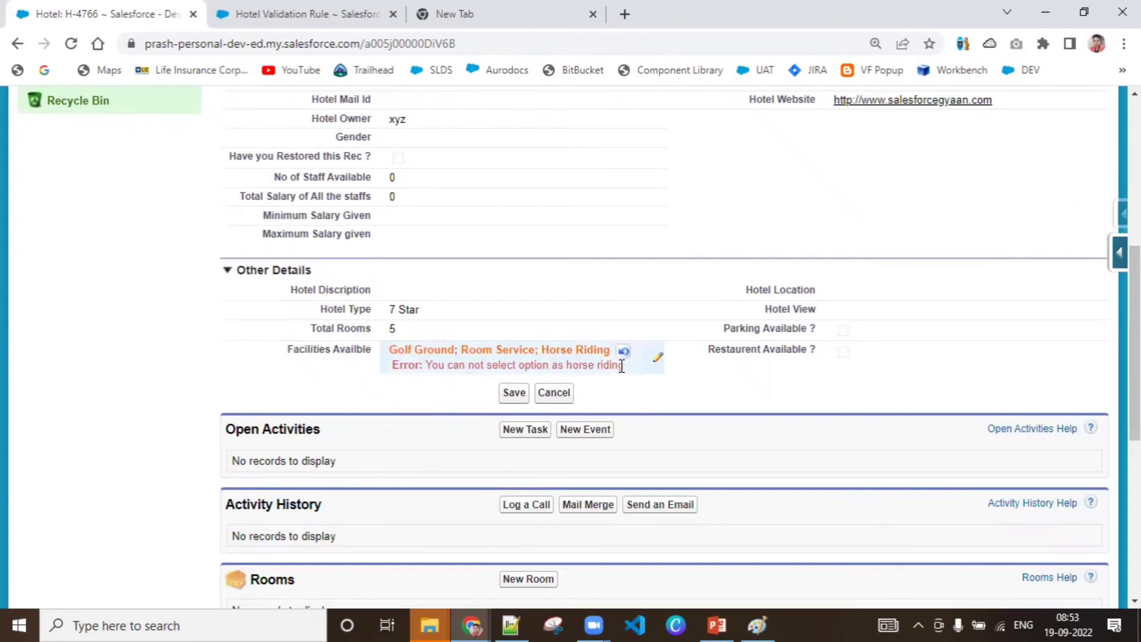
double_click(660, 360)
click(624, 275)
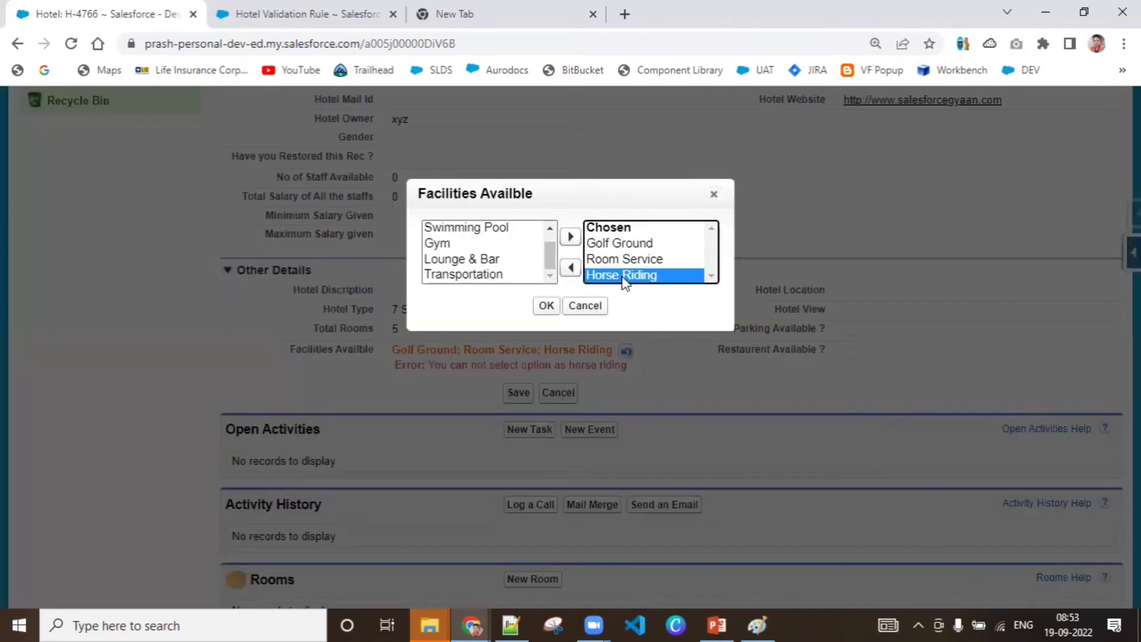
click(575, 270)
click(546, 306)
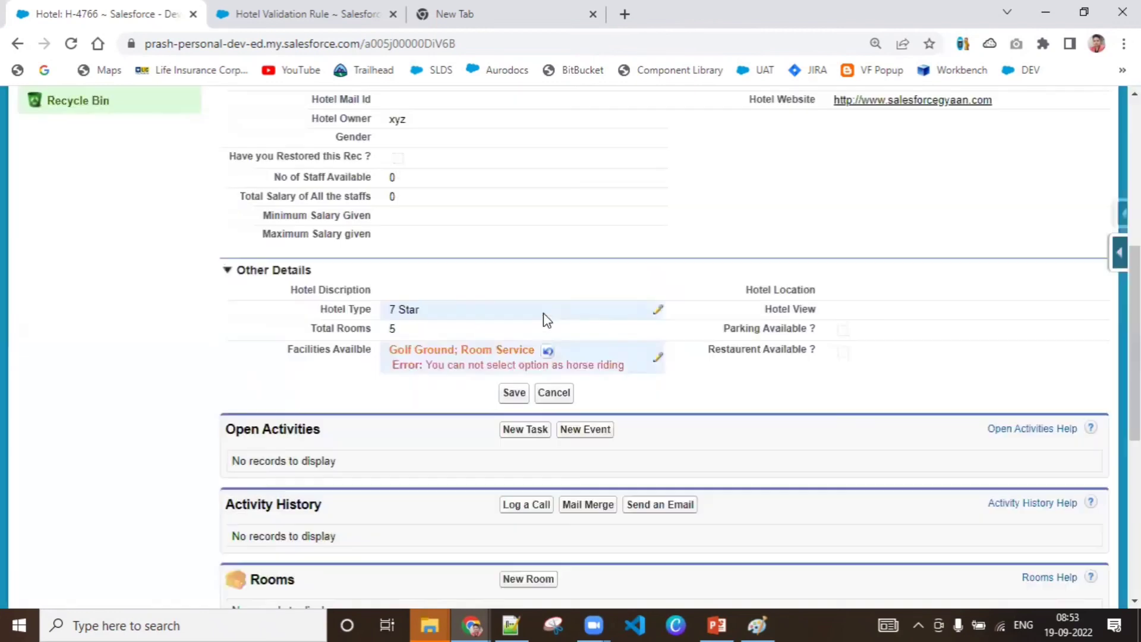
click(513, 393)
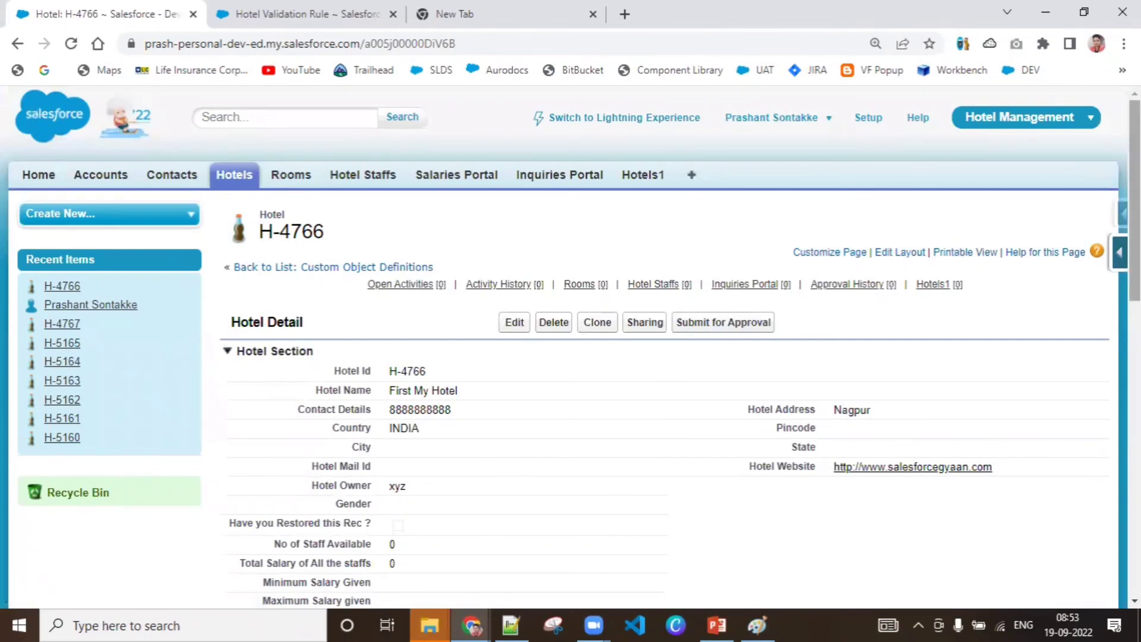
Start a new hotel record named Hotel 1 and fill in its address fields from a saved address
scroll(571, 357, down, 3)
scroll(570, 357, up, 2)
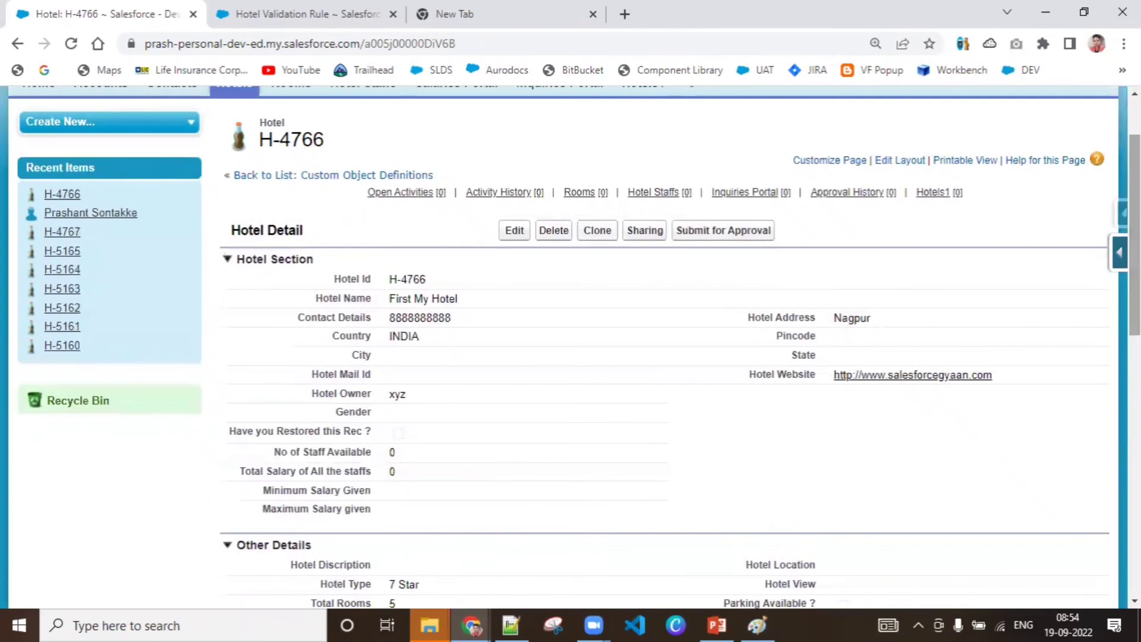
scroll(562, 204, up, 2)
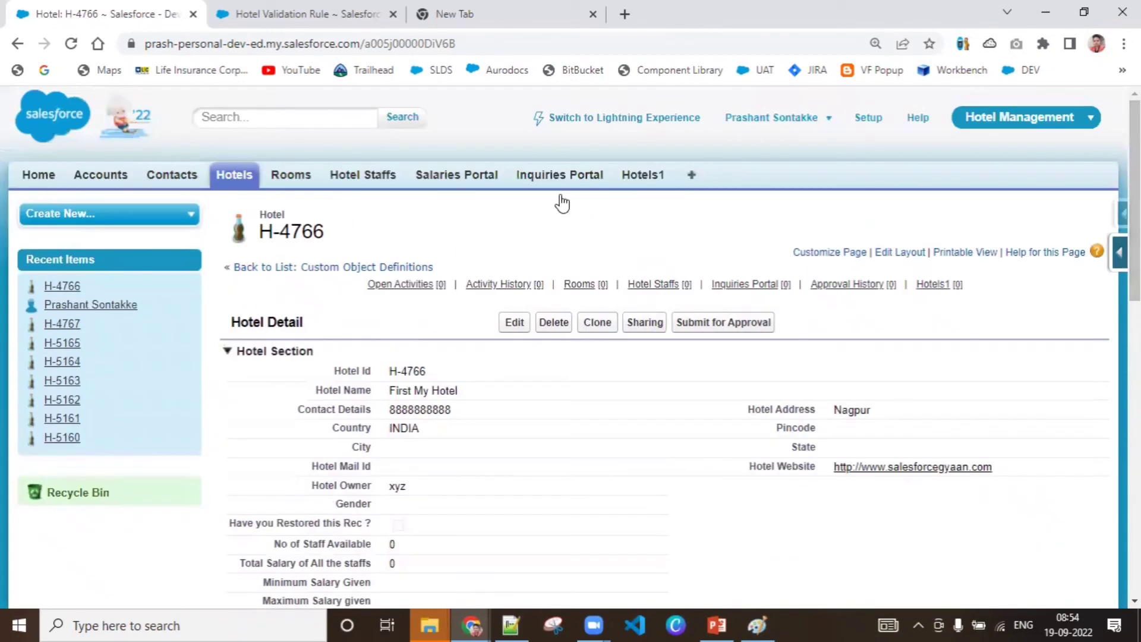
click(245, 184)
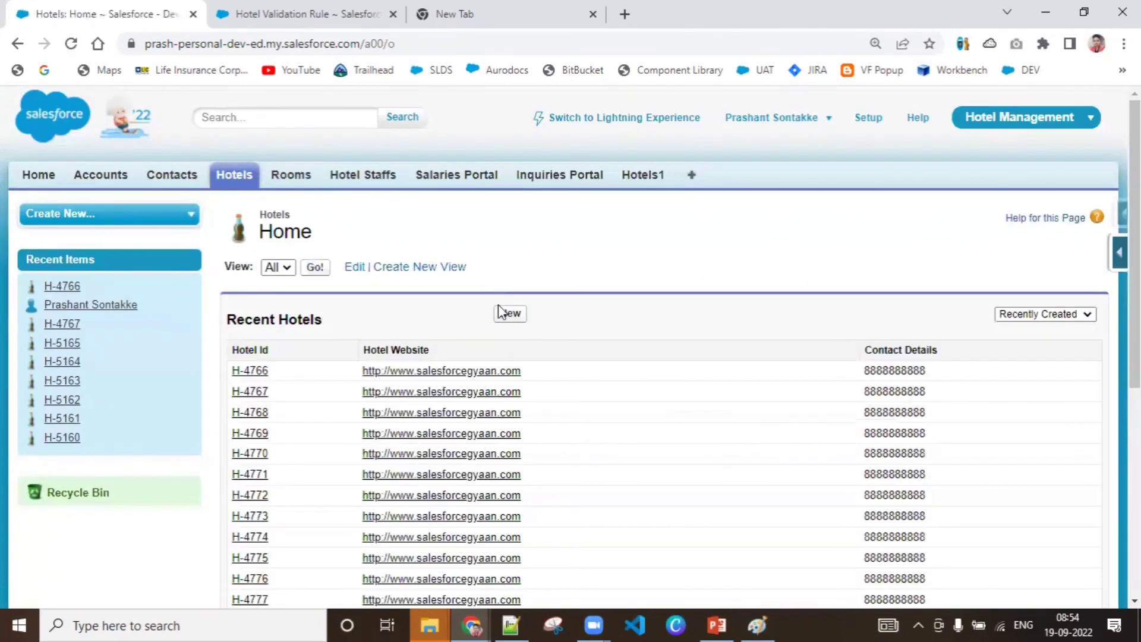
click(504, 315)
scroll(586, 250, down, 2)
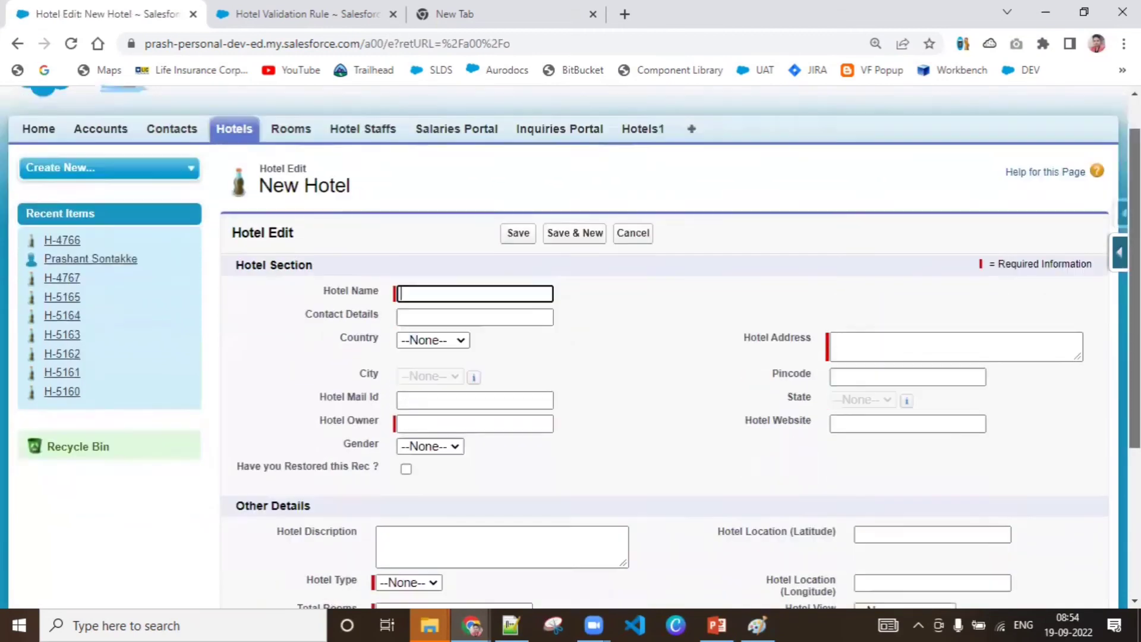
click(472, 220)
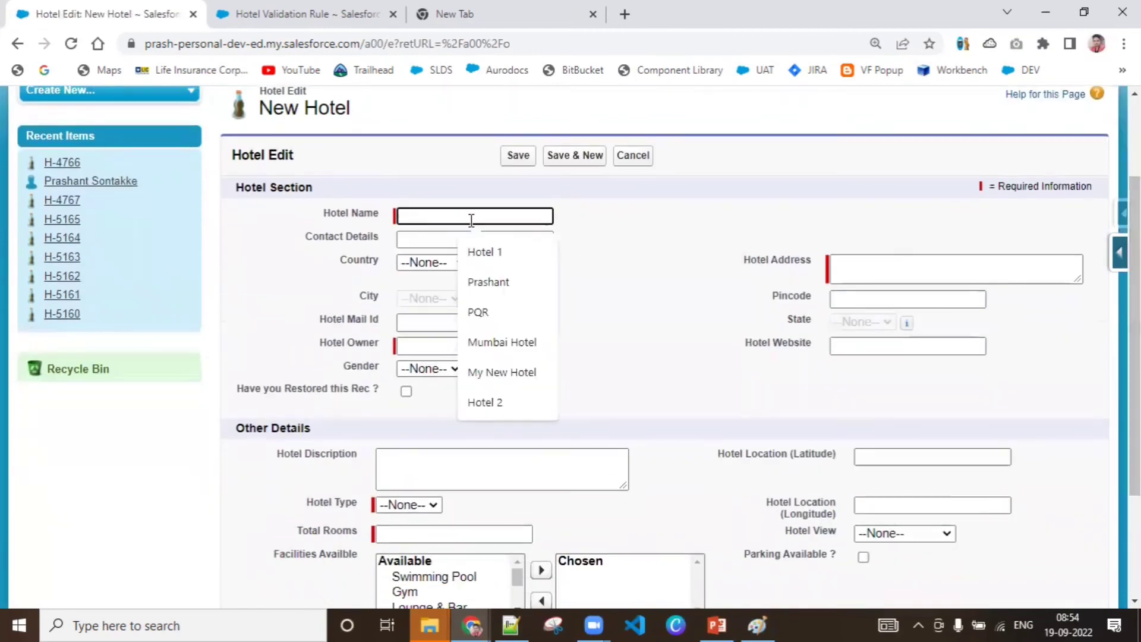
click(501, 258)
click(922, 275)
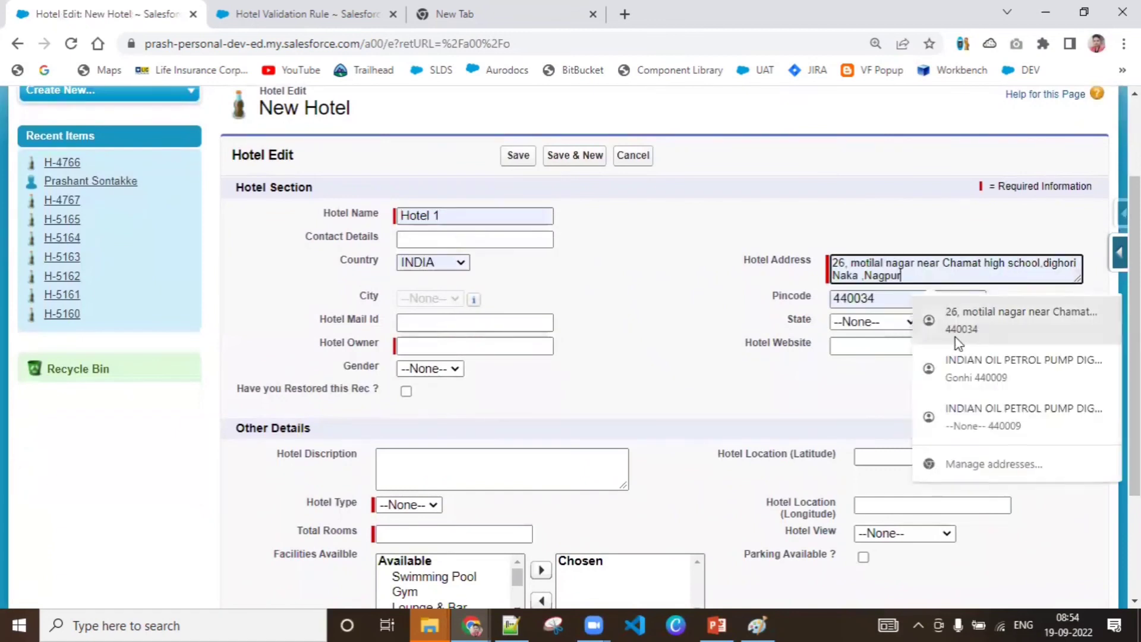
click(956, 333)
Enter the hotel owner's name and set the new hotel's total rooms to 2
scroll(866, 247, down, 3)
click(506, 195)
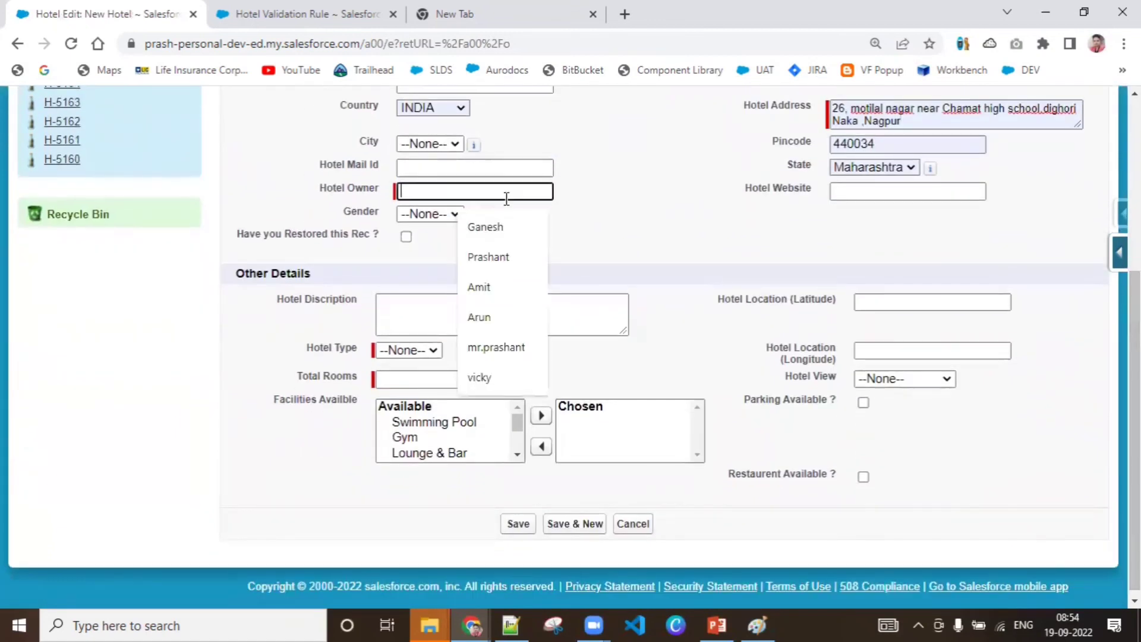
click(497, 232)
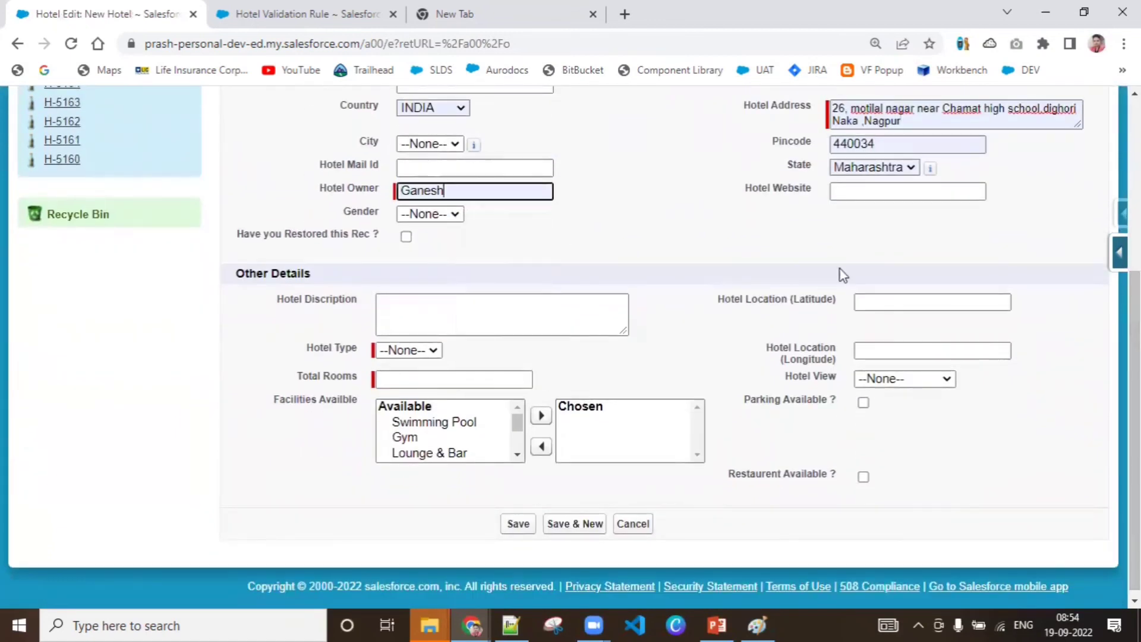
click(473, 378)
click(458, 450)
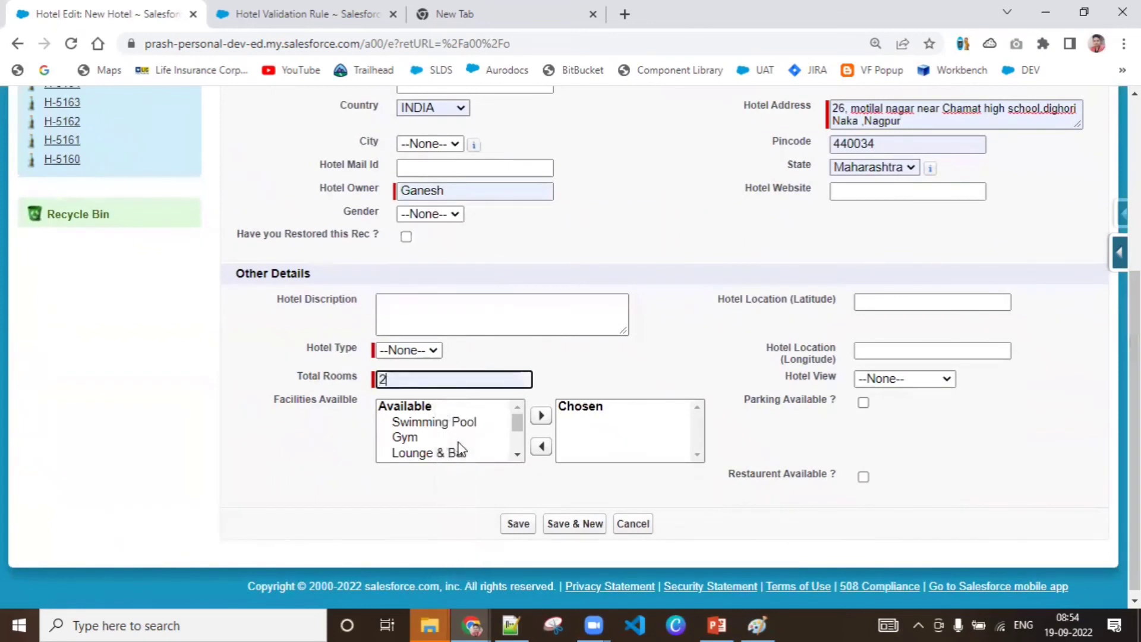
Choose Horse Riding as the new hotel's facility and try to save the record
drag(518, 423, 519, 443)
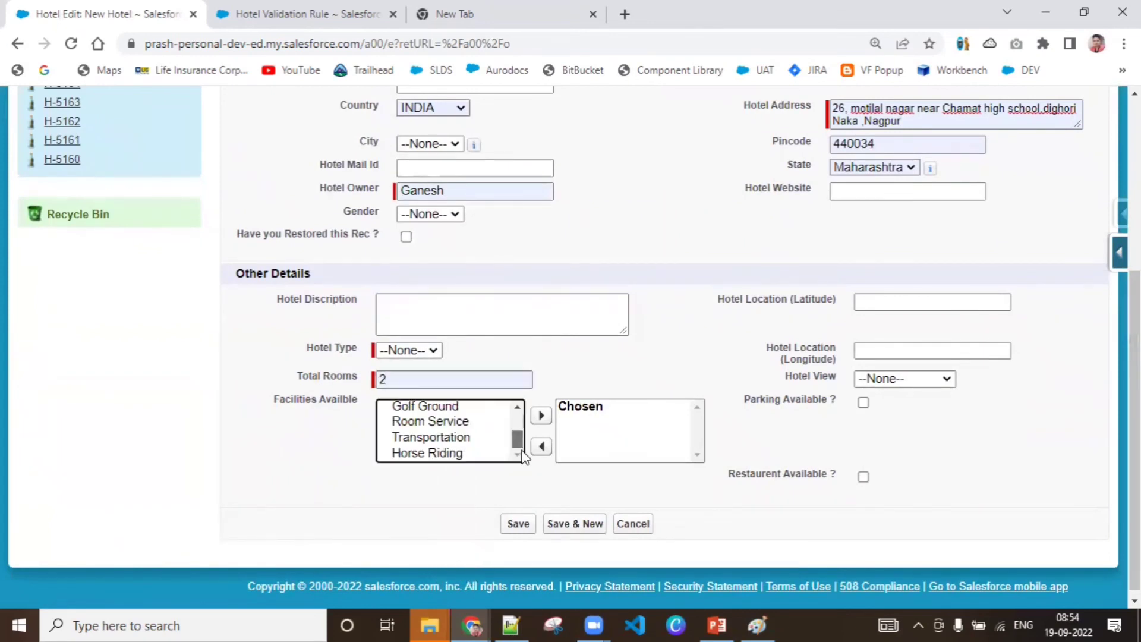
click(498, 454)
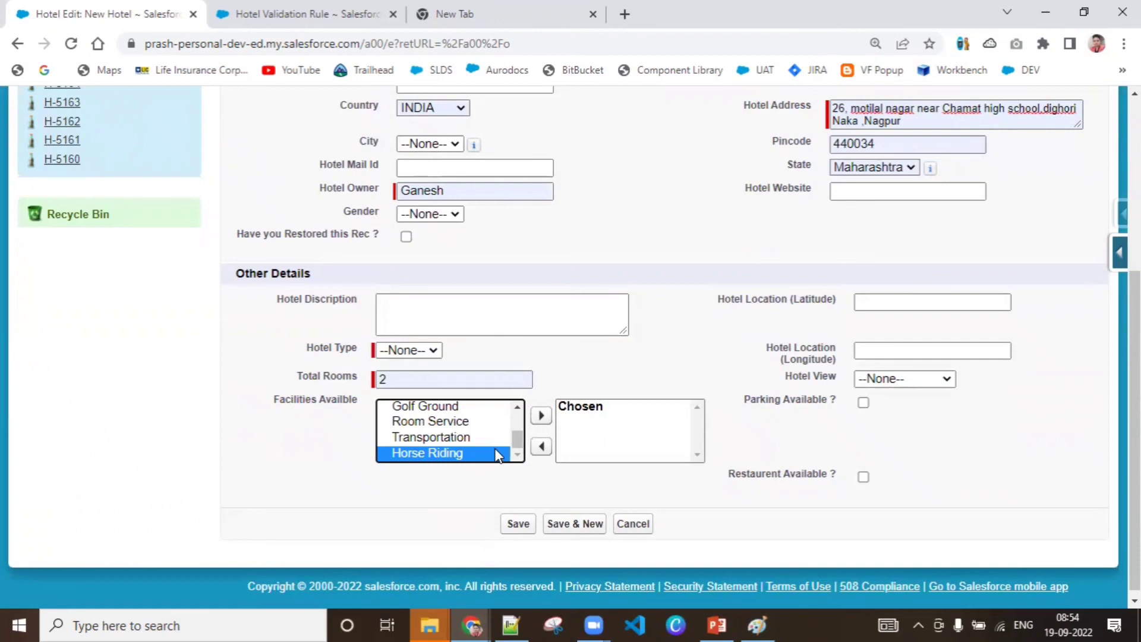
click(541, 415)
key(Return)
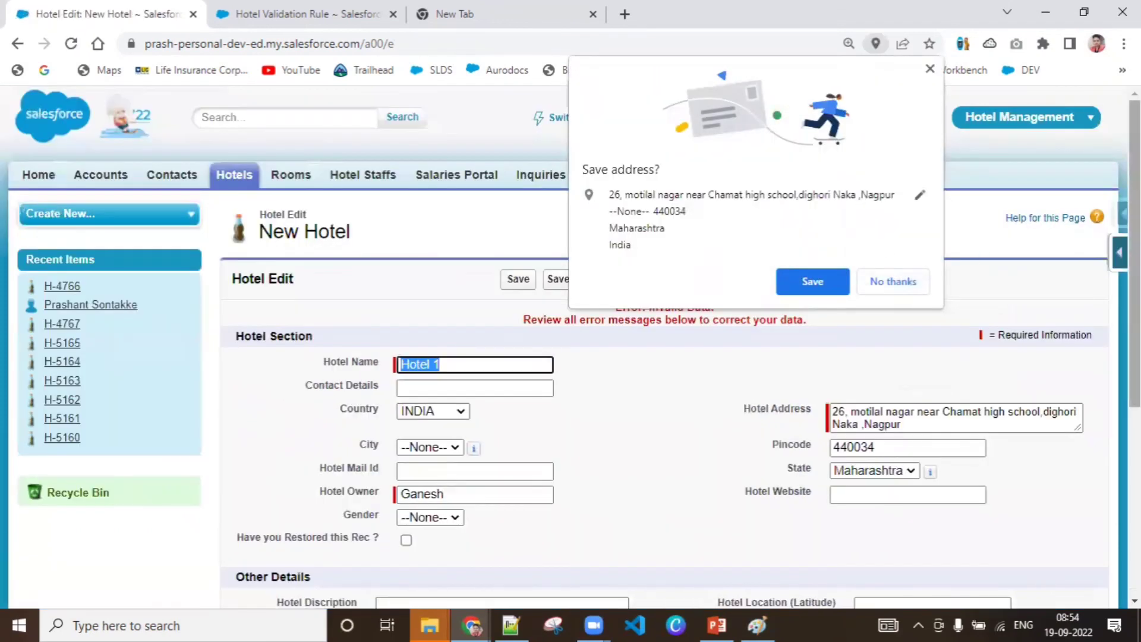
Decline the browser's offer to store the address, set the hotel type to 4 Star and try to save
click(886, 285)
scroll(885, 286, down, 3)
scroll(397, 350, down, 3)
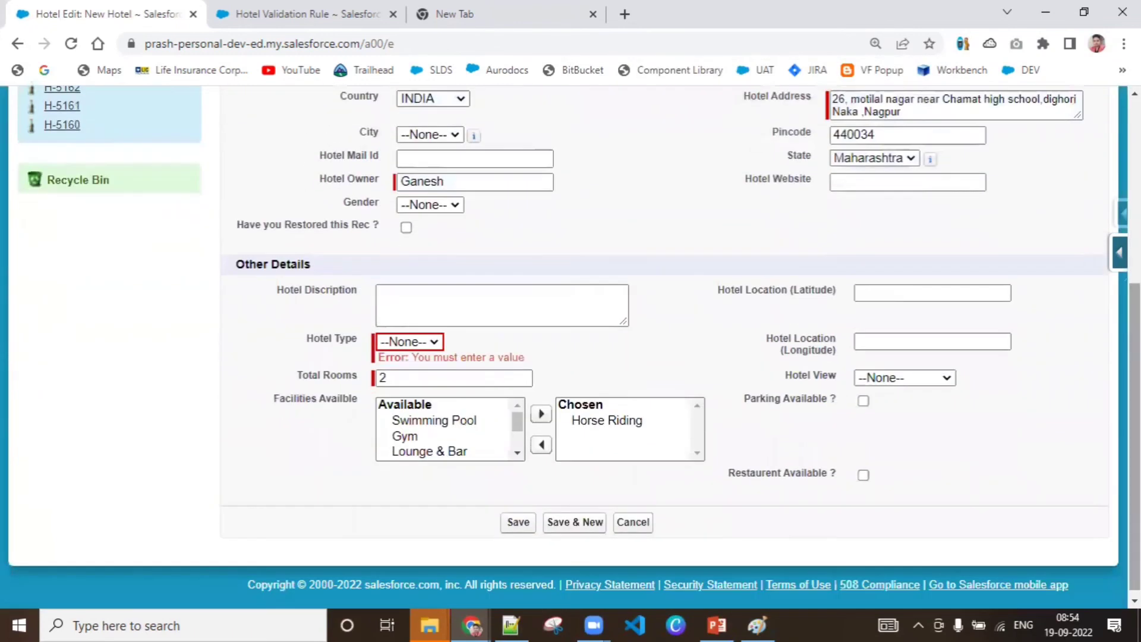
click(398, 350)
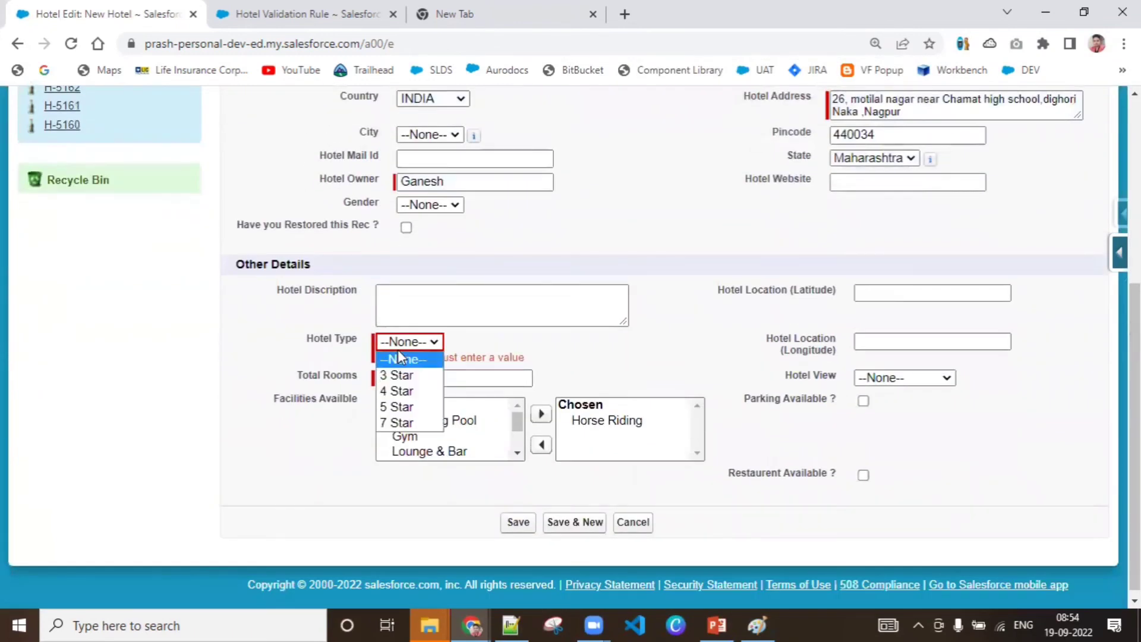
click(399, 391)
key(Return)
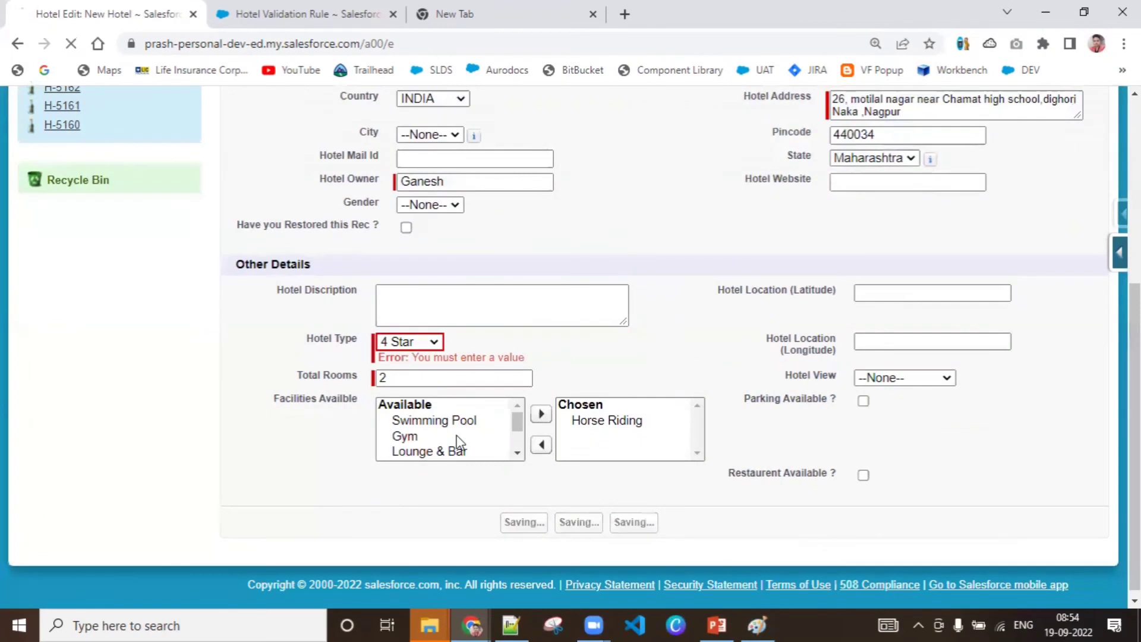
Fill in the contact details with a suggested phone number and try to save the new hotel again
scroll(1096, 280, down, 4)
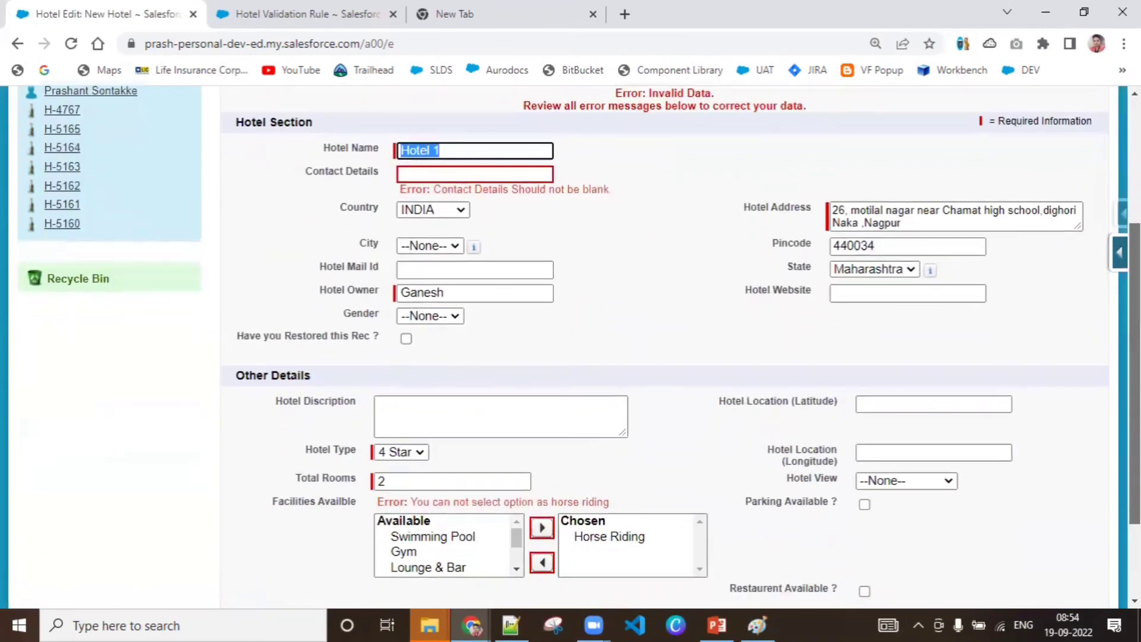
click(503, 166)
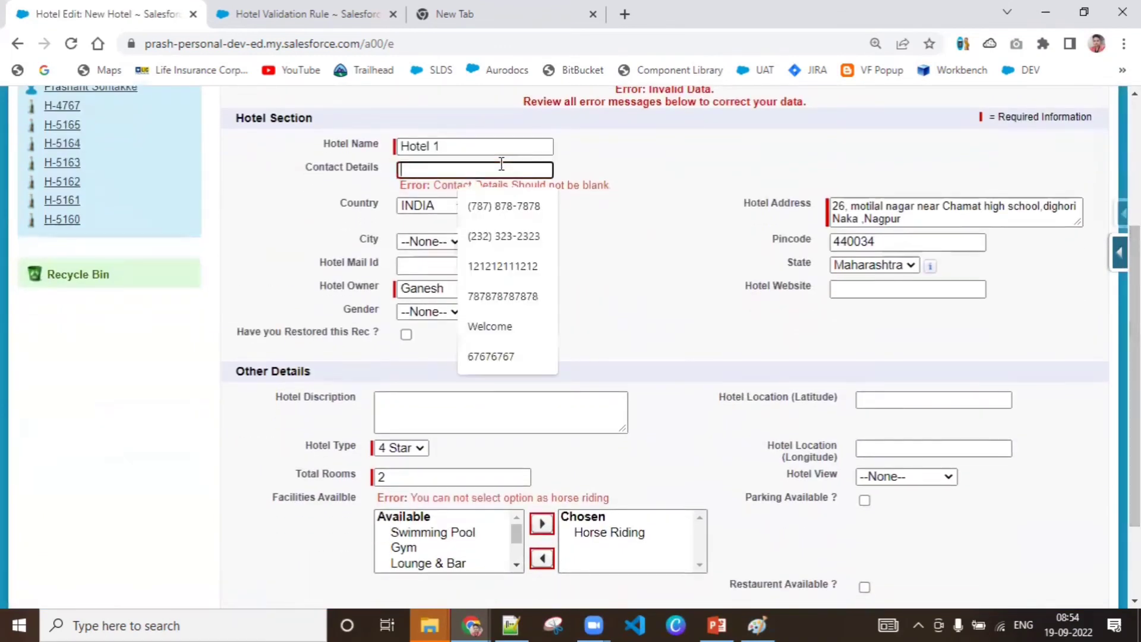
click(523, 208)
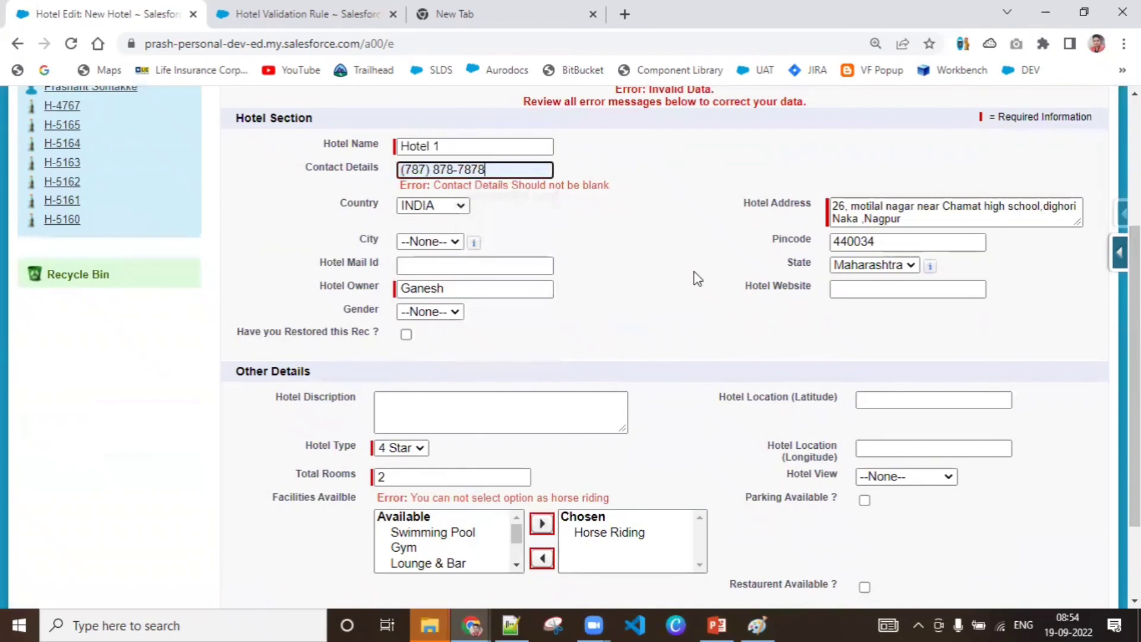
scroll(1134, 357, down, 2)
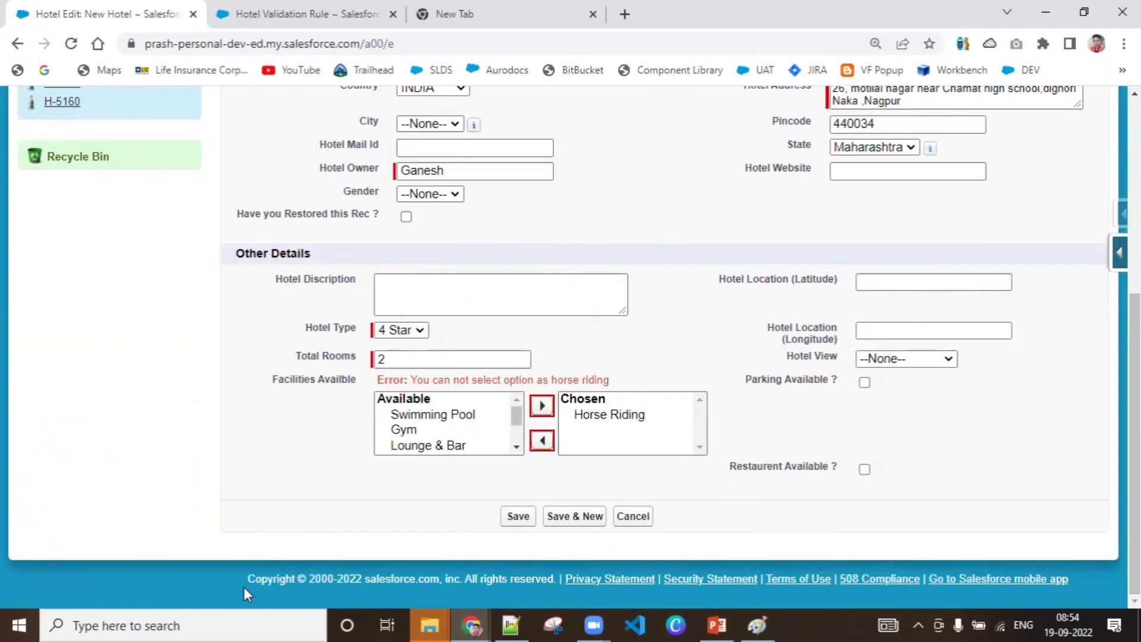
key(Return)
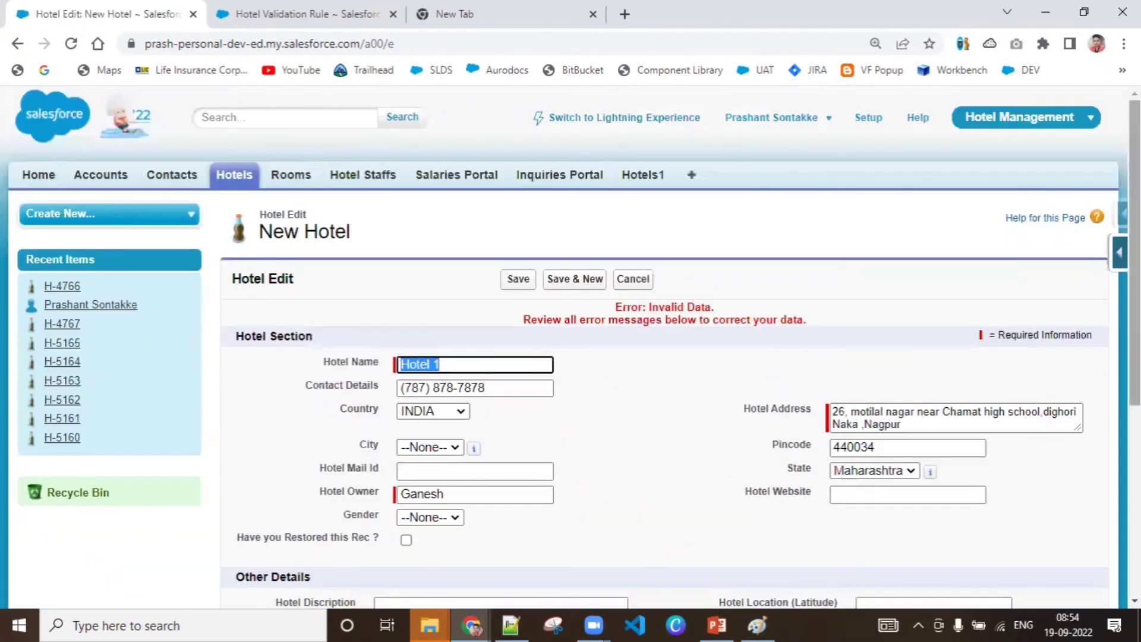
Add Swimming Pool to the new hotel's chosen facilities alongside Horse Riding and try to save the record
scroll(650, 403, down, 5)
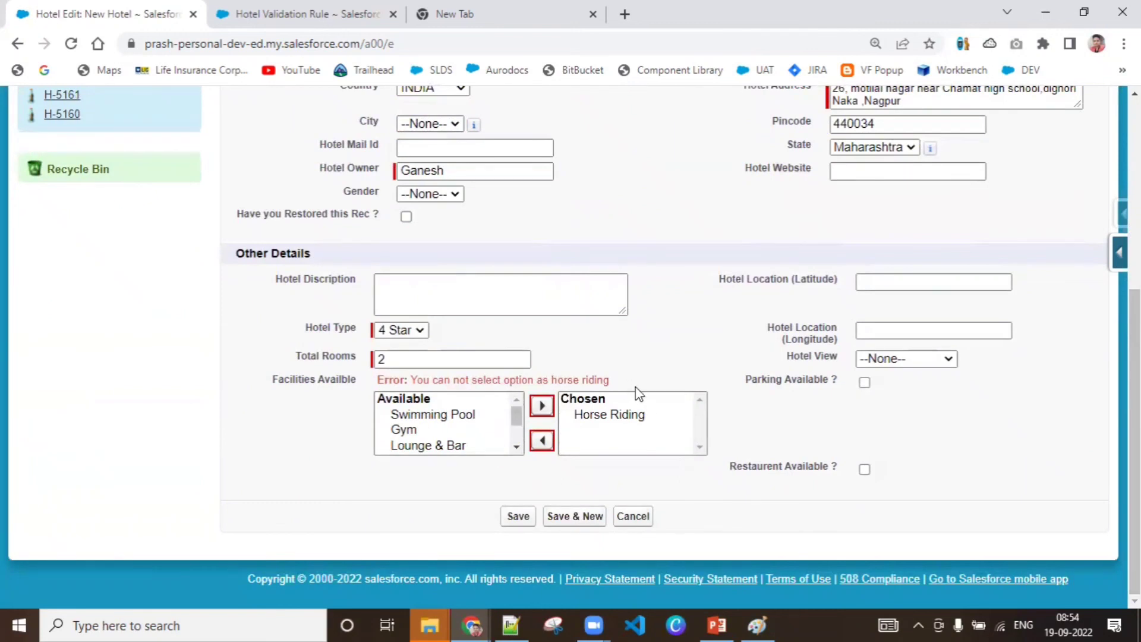
click(415, 419)
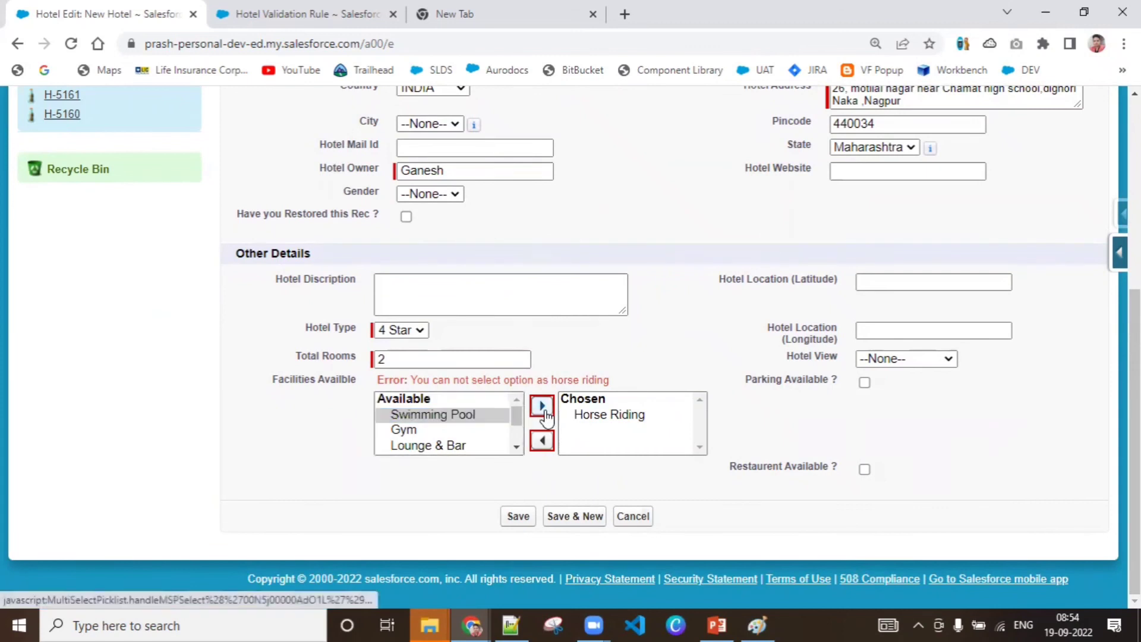
click(541, 406)
click(518, 512)
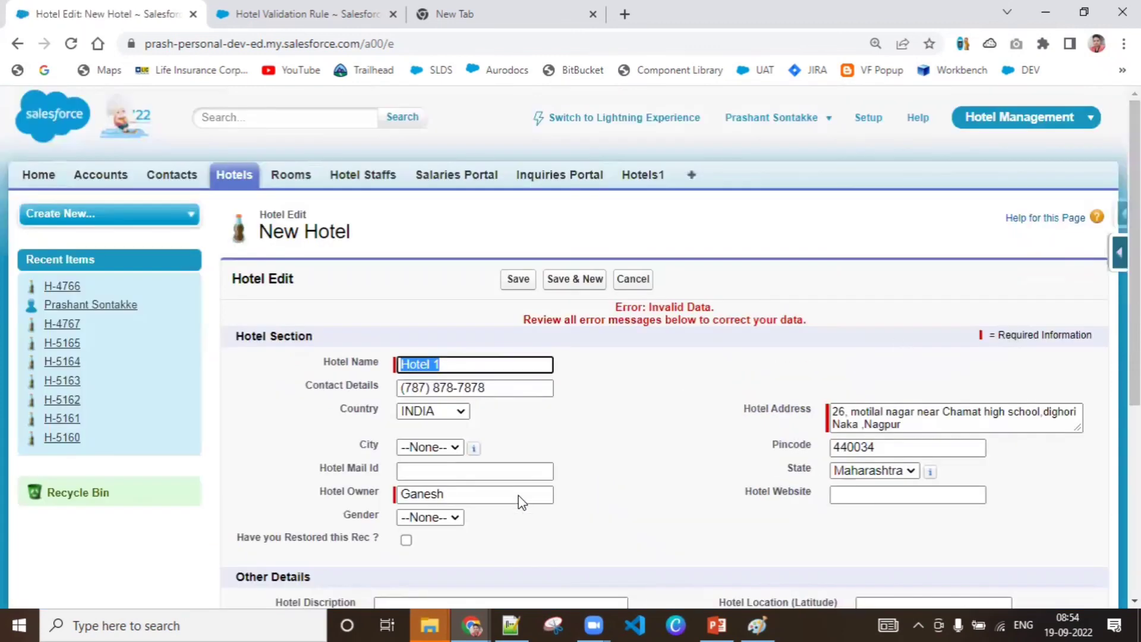
Remove Horse Riding from the new hotel's chosen facilities and try to save the record
scroll(518, 502, down, 4)
scroll(991, 428, down, 2)
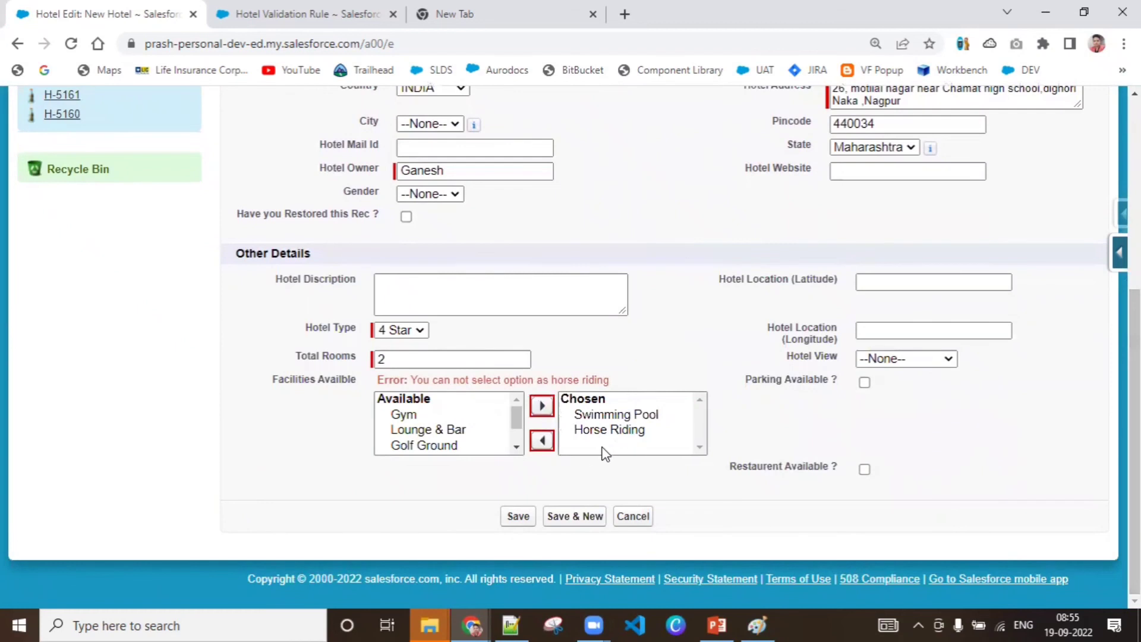
click(621, 430)
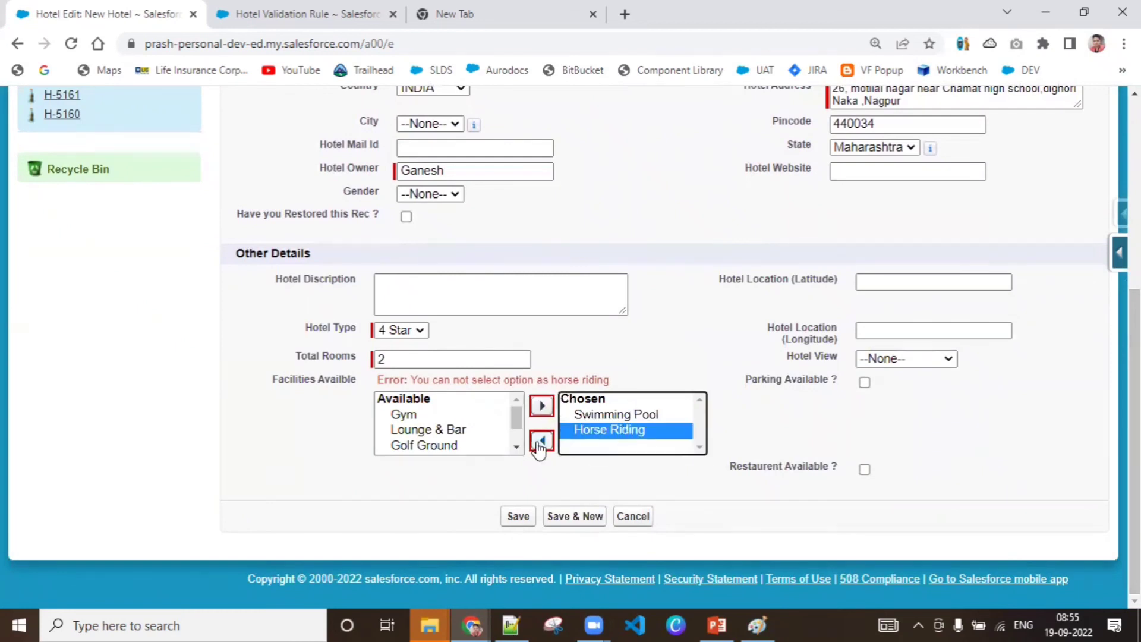
click(541, 441)
click(518, 515)
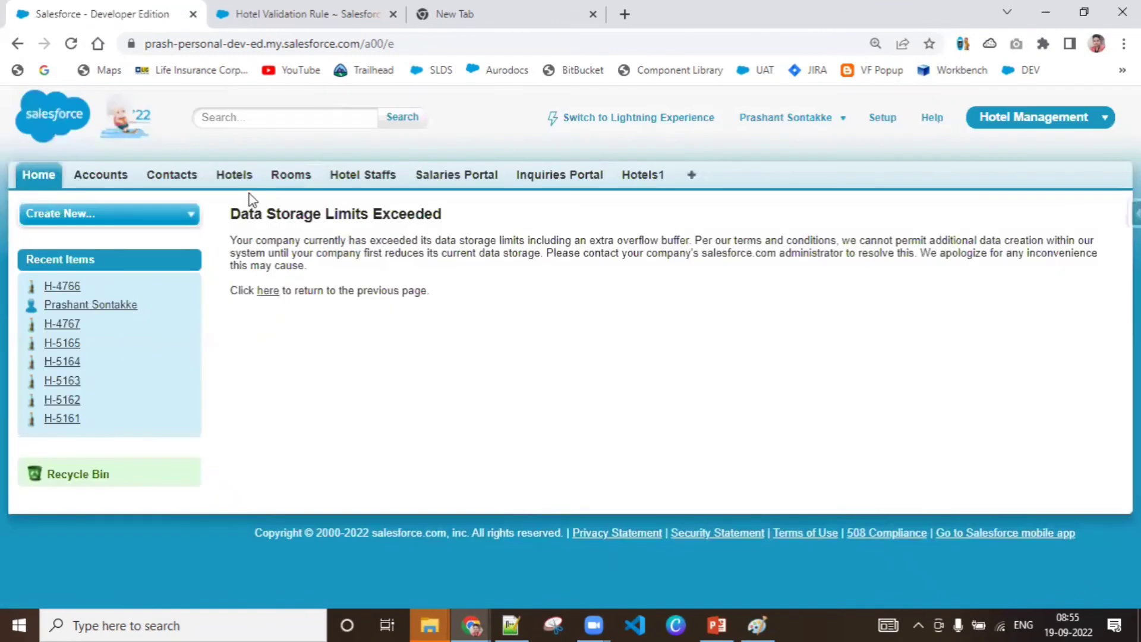
Delete the hotel records H-4766 and H-4767 from the recent hotels
click(235, 182)
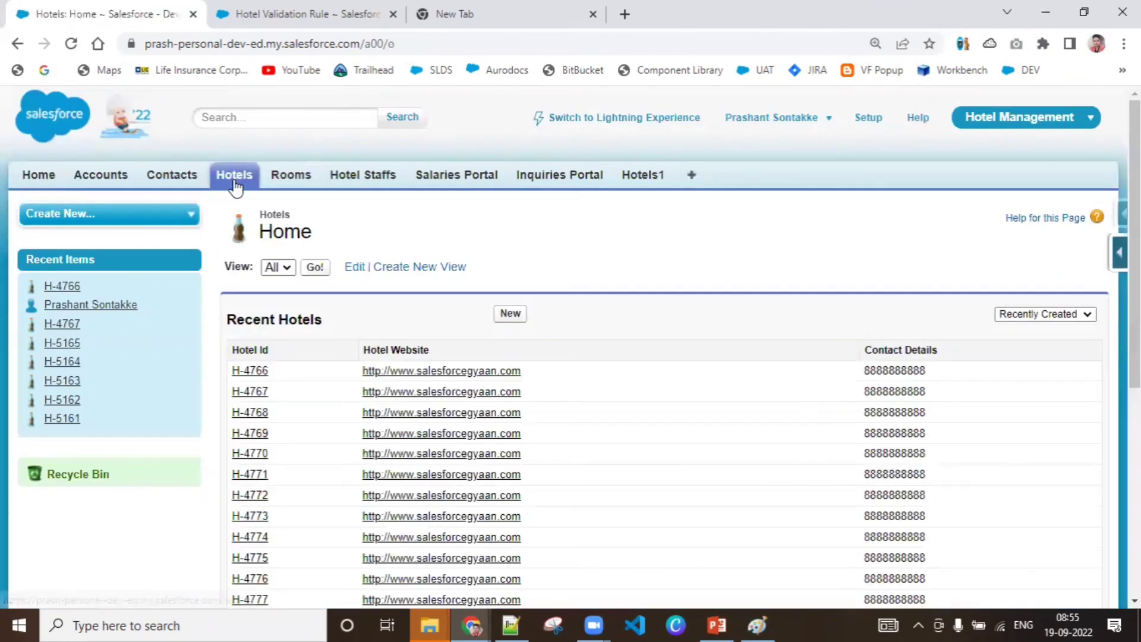
click(252, 372)
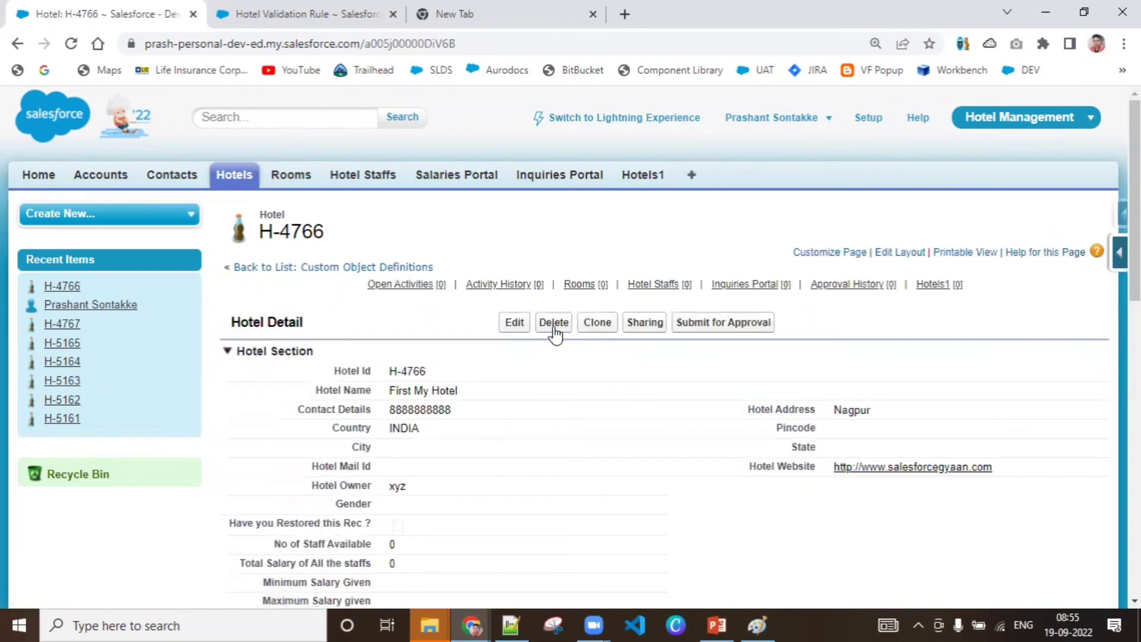
click(554, 324)
click(661, 138)
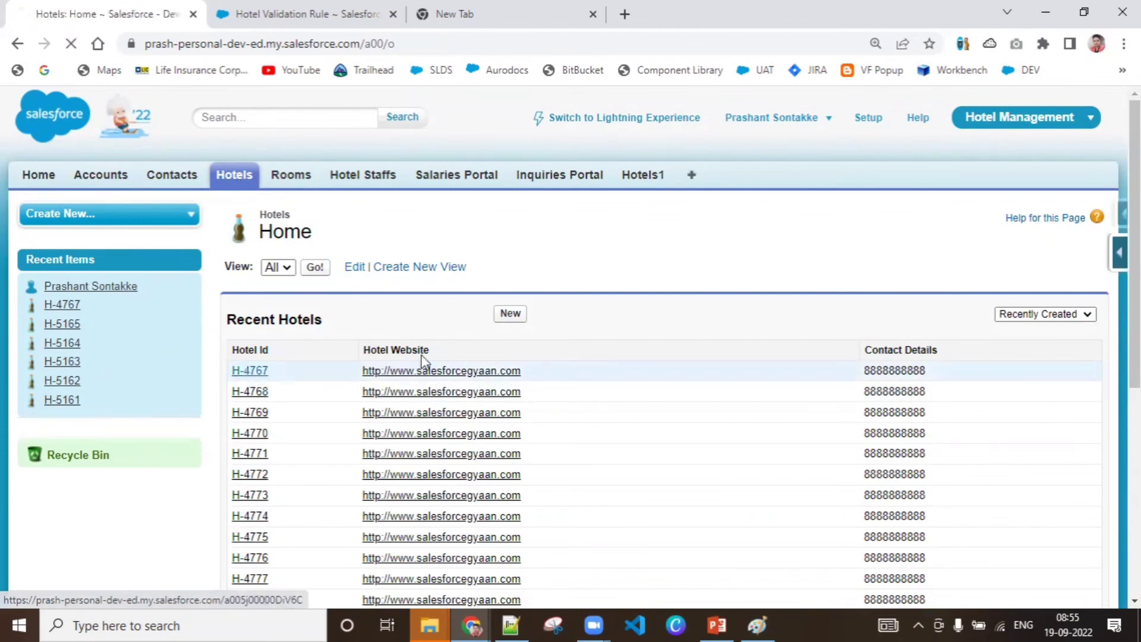
click(554, 322)
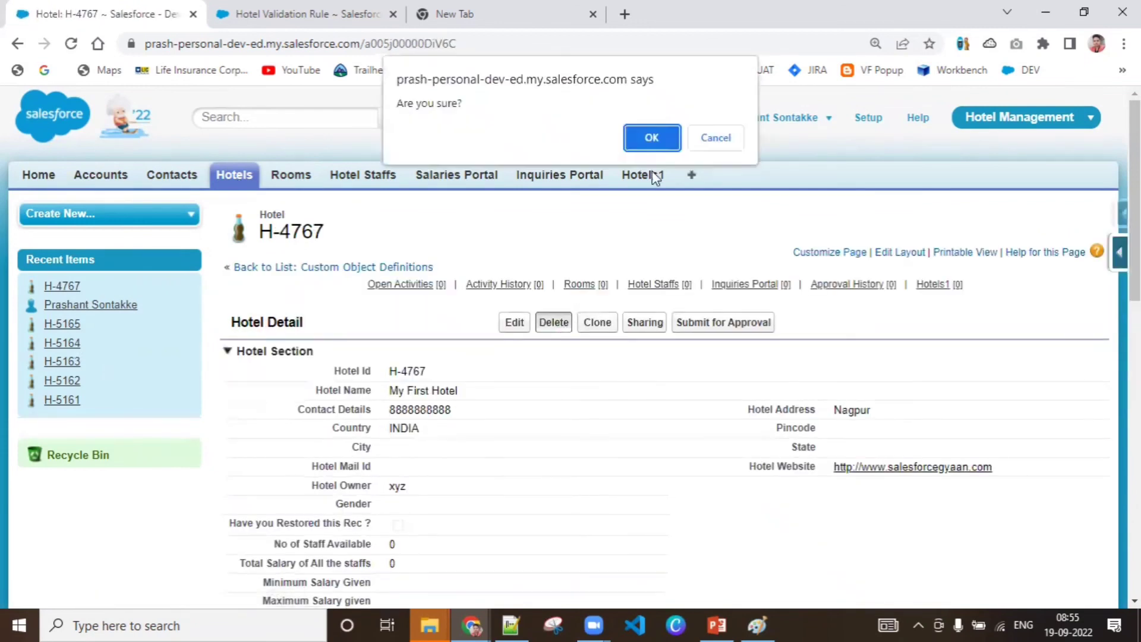
click(652, 138)
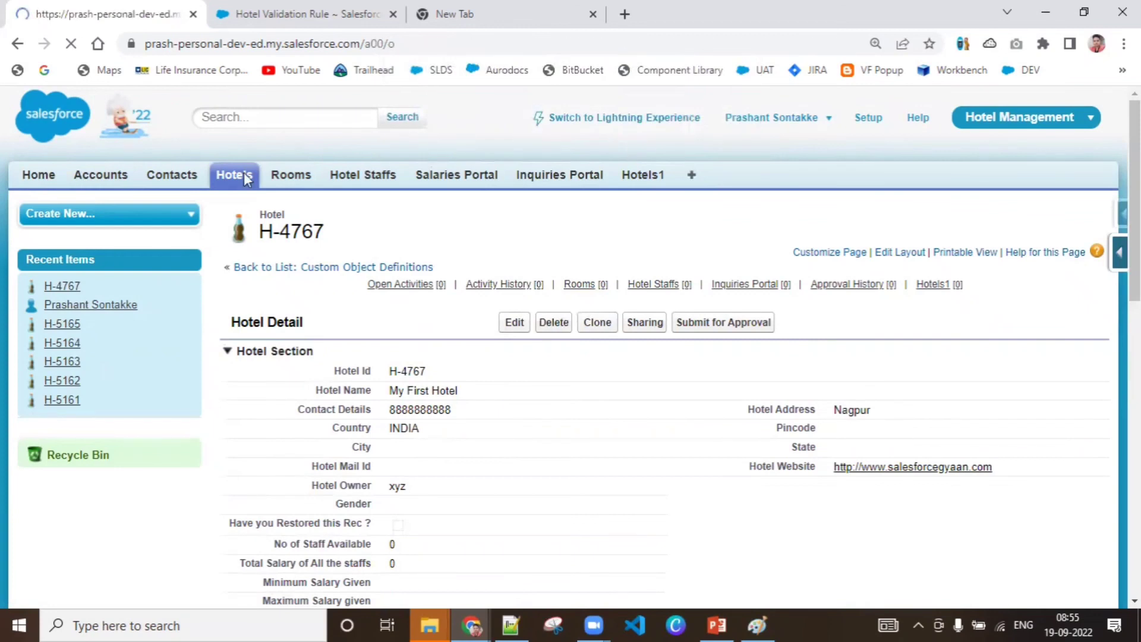
Start another new hotel record named Hotel 1 with US as the country
click(254, 372)
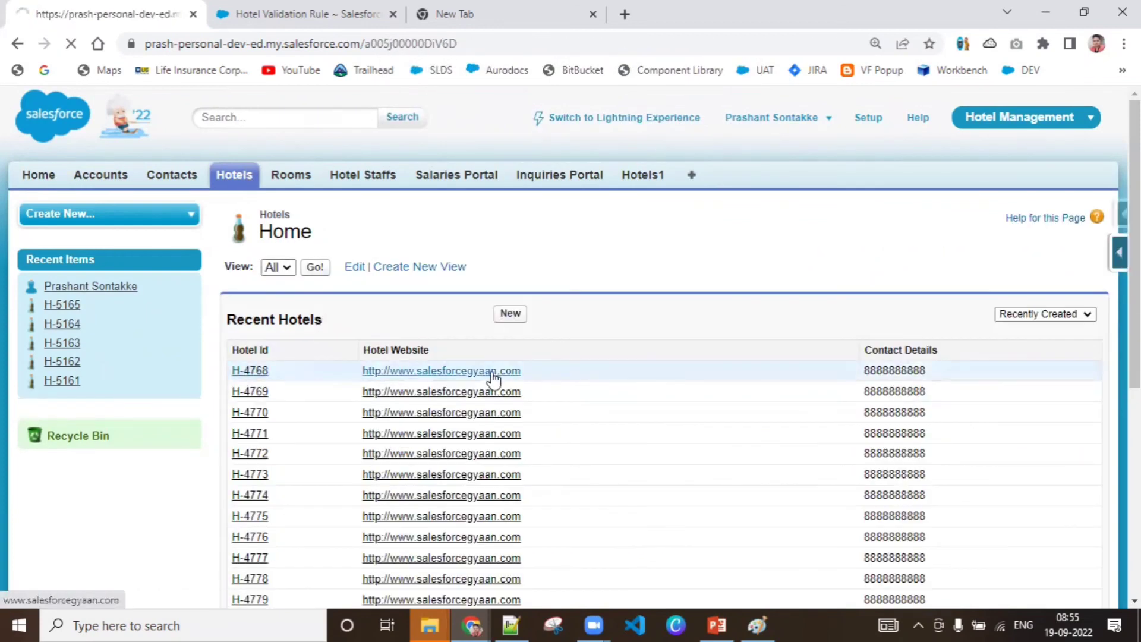
click(235, 177)
click(511, 320)
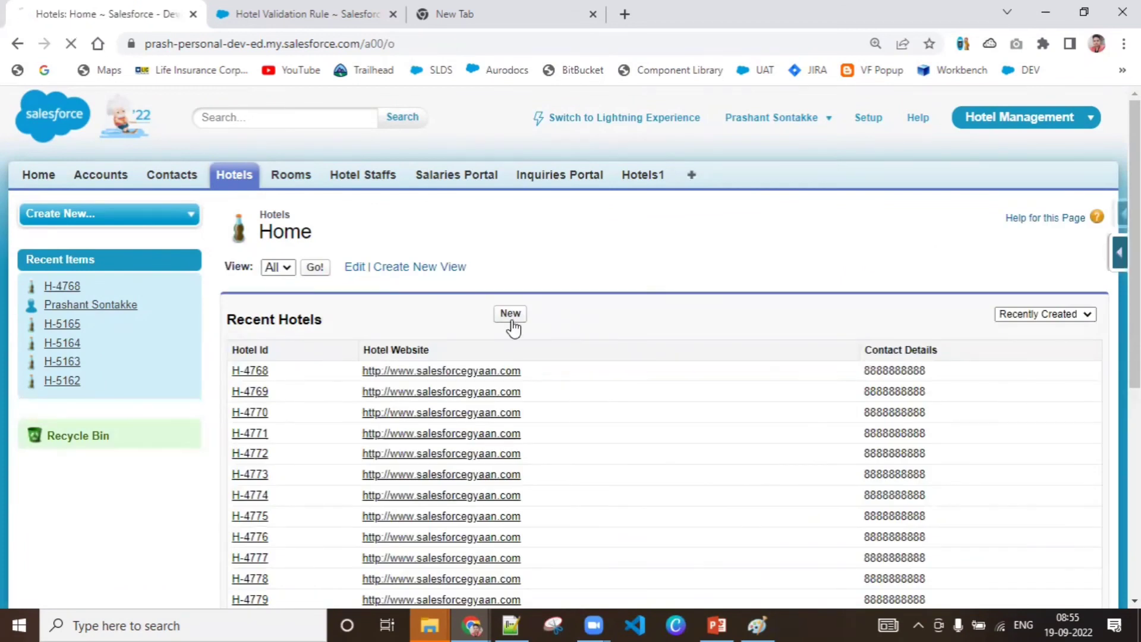
click(495, 345)
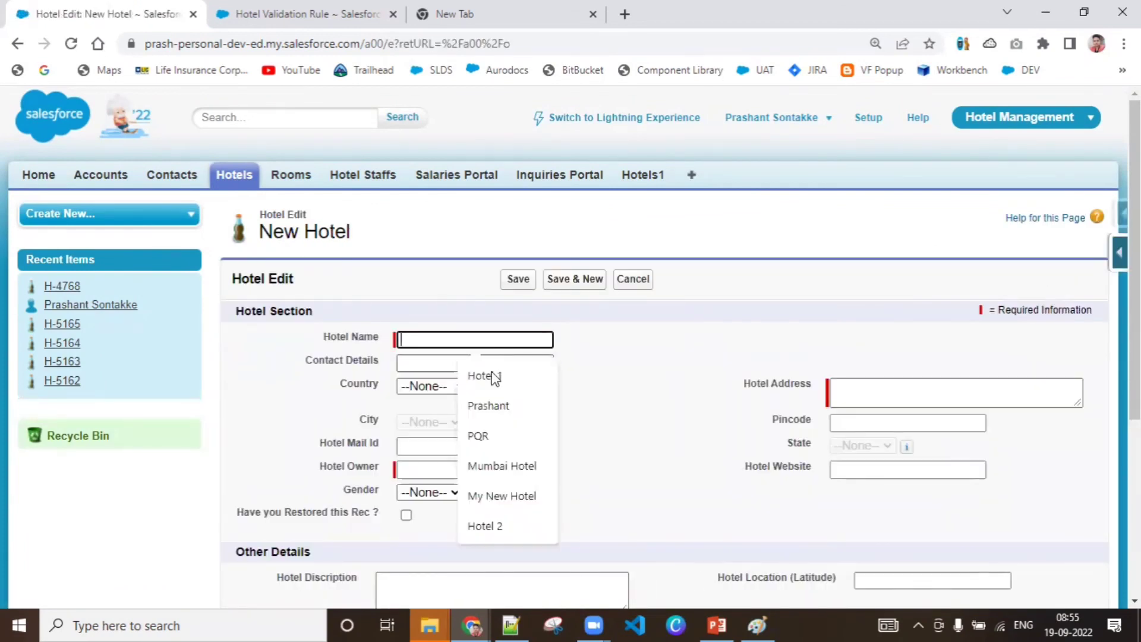
click(491, 374)
click(448, 386)
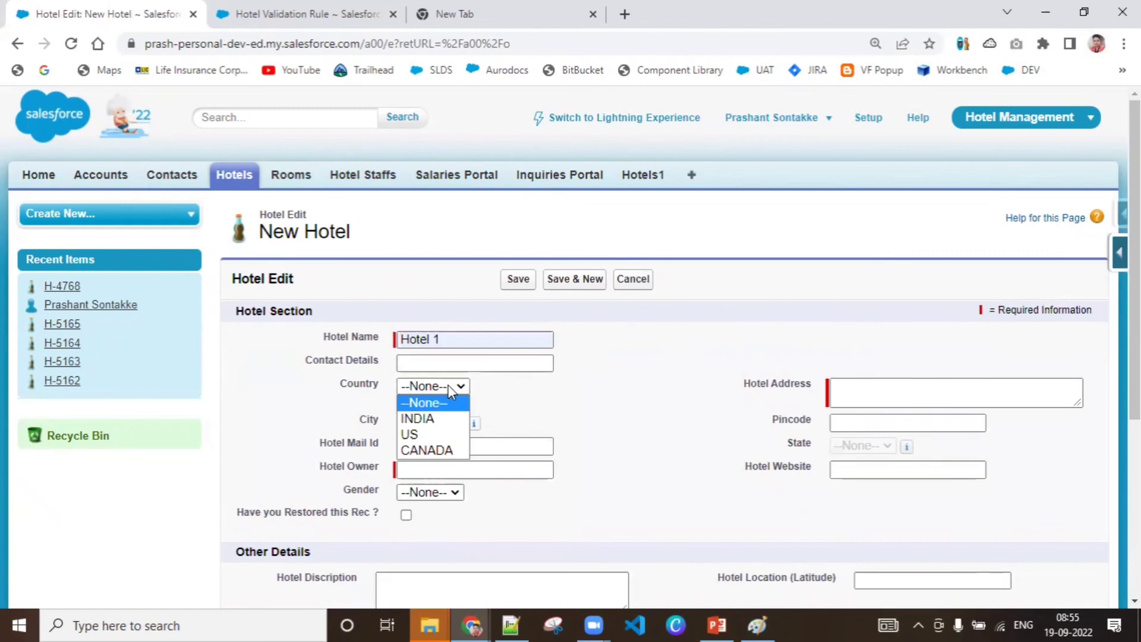
click(452, 439)
Fill in the new hotel's address, pincode, owner name and contact details from the saved suggestions
click(837, 404)
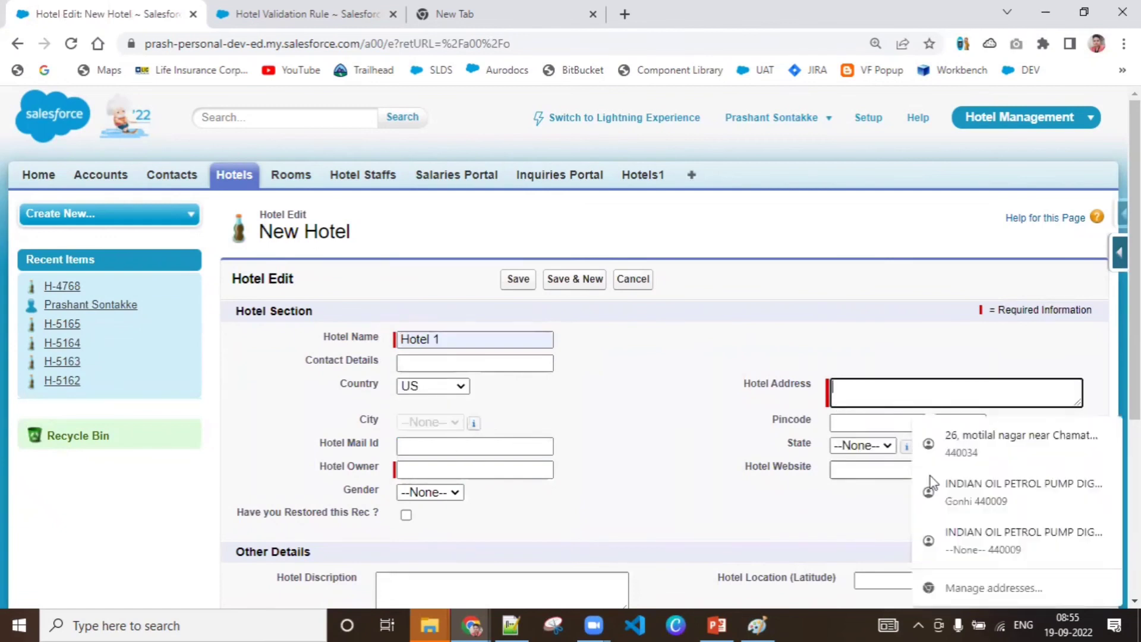
click(981, 479)
scroll(563, 347, down, 3)
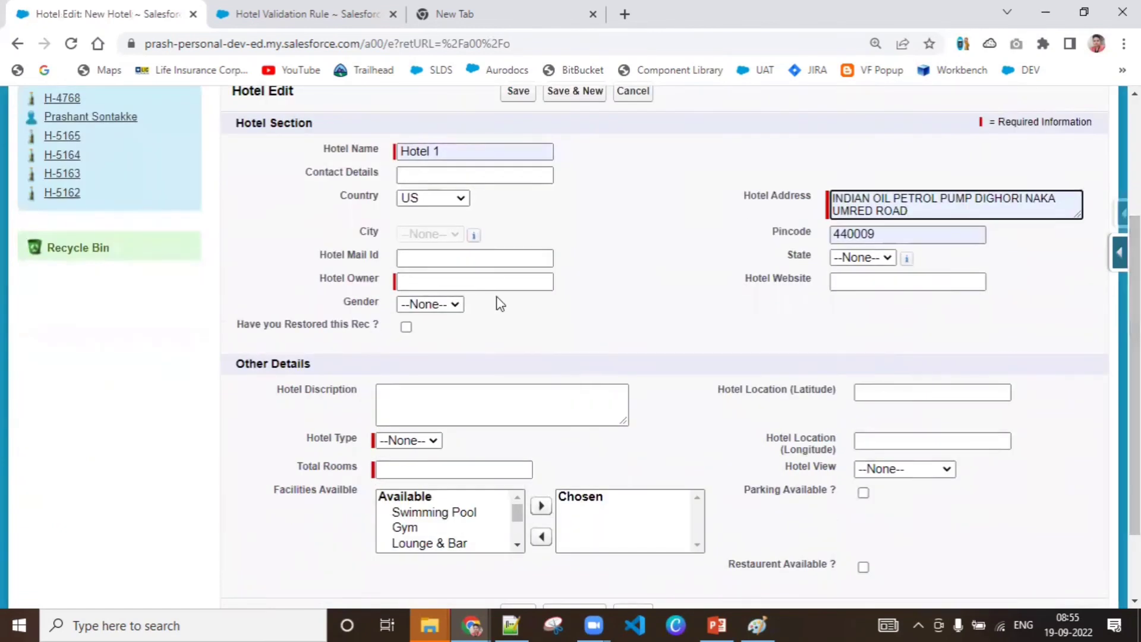
click(497, 281)
click(518, 342)
click(426, 178)
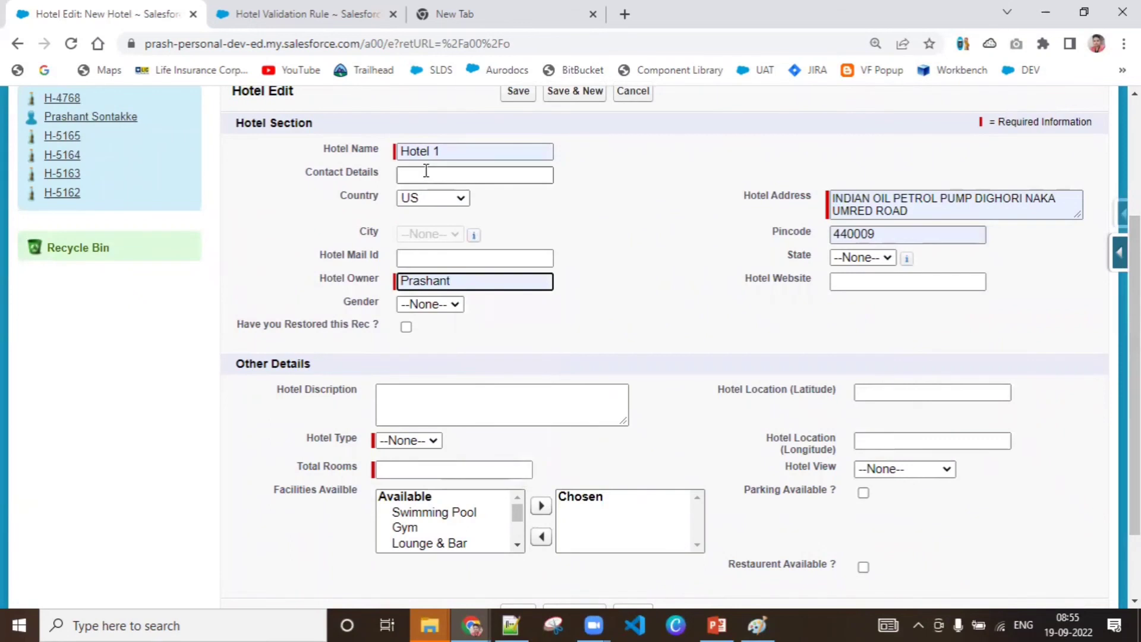
click(482, 211)
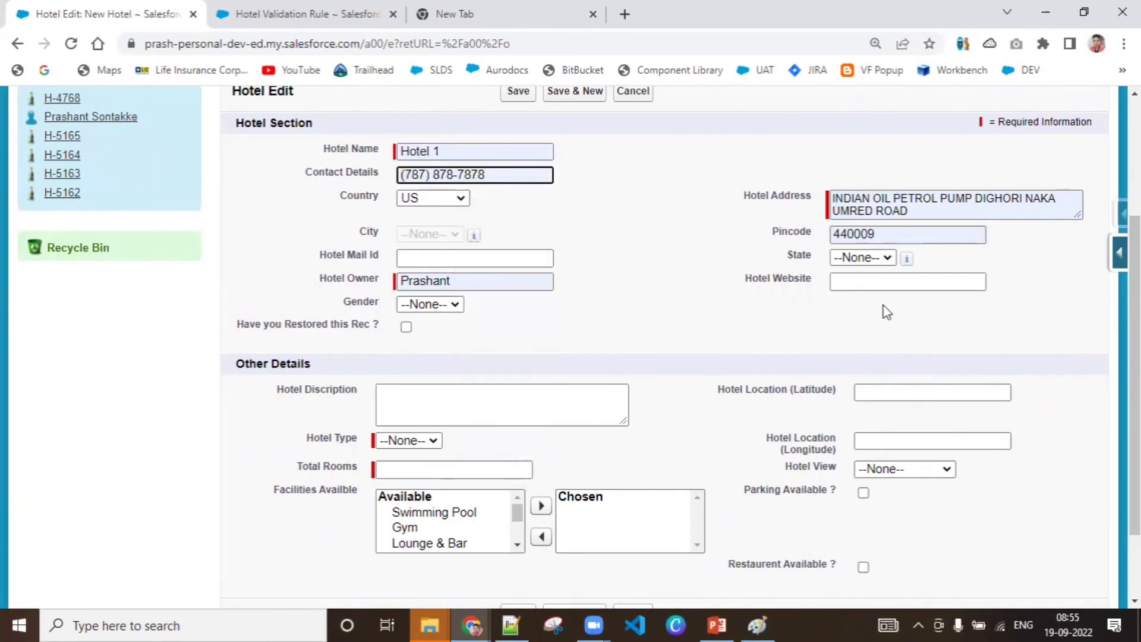
click(879, 283)
text(abc)
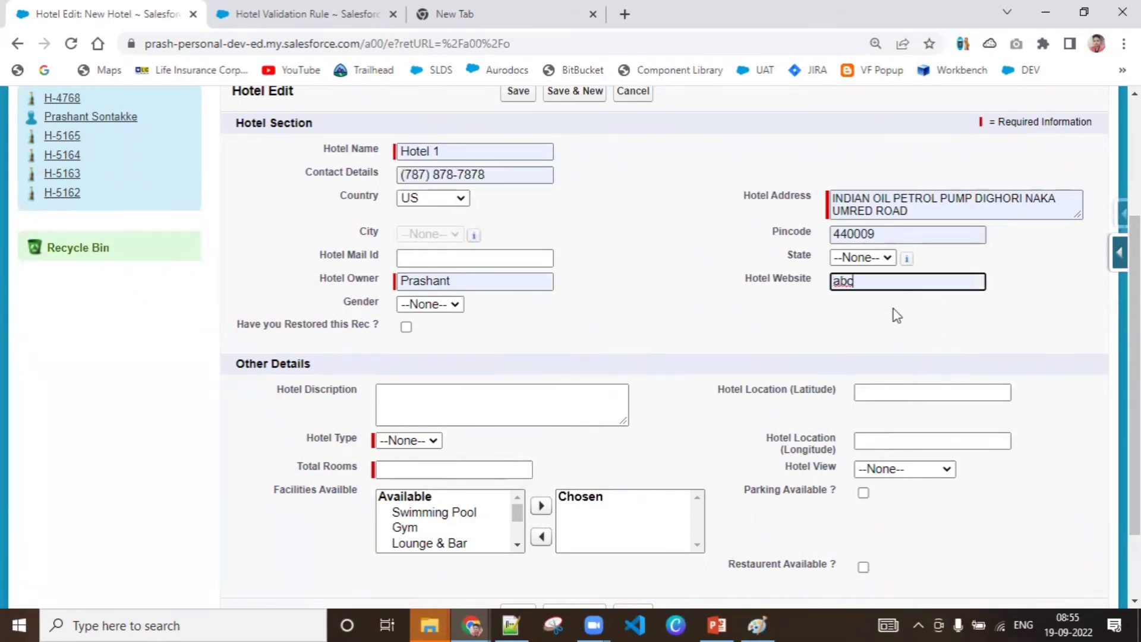
key(BackSpace)
key(BackSpace)
key(BackSpace)
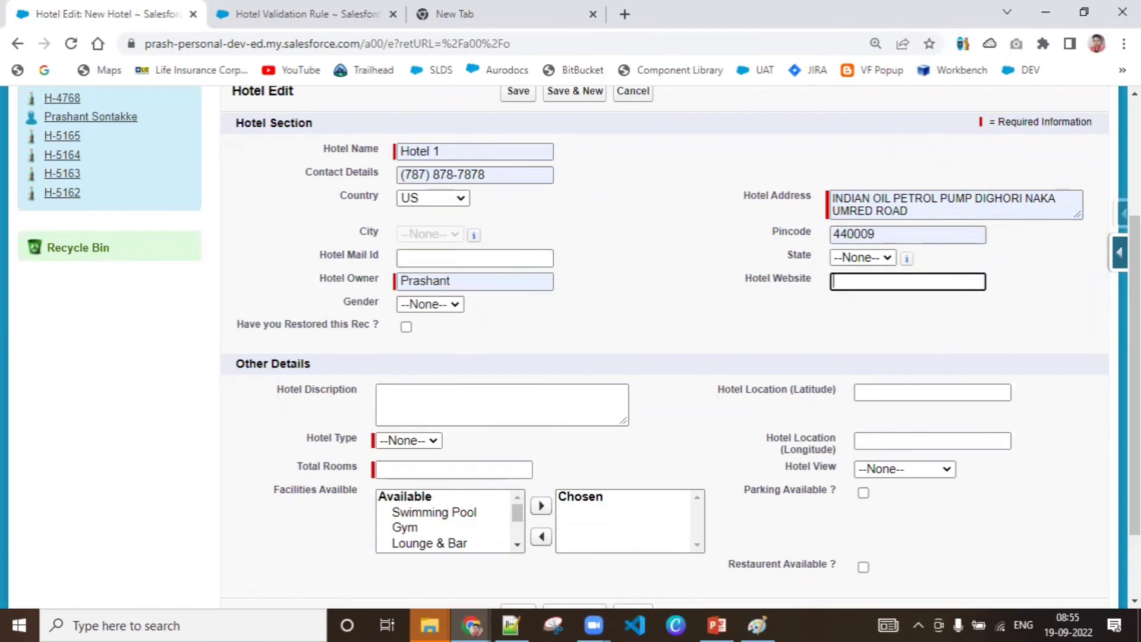
Set the new hotel's total rooms to 1 and its hotel type to 5 Star
scroll(583, 311, down, 2)
click(476, 372)
text(2)
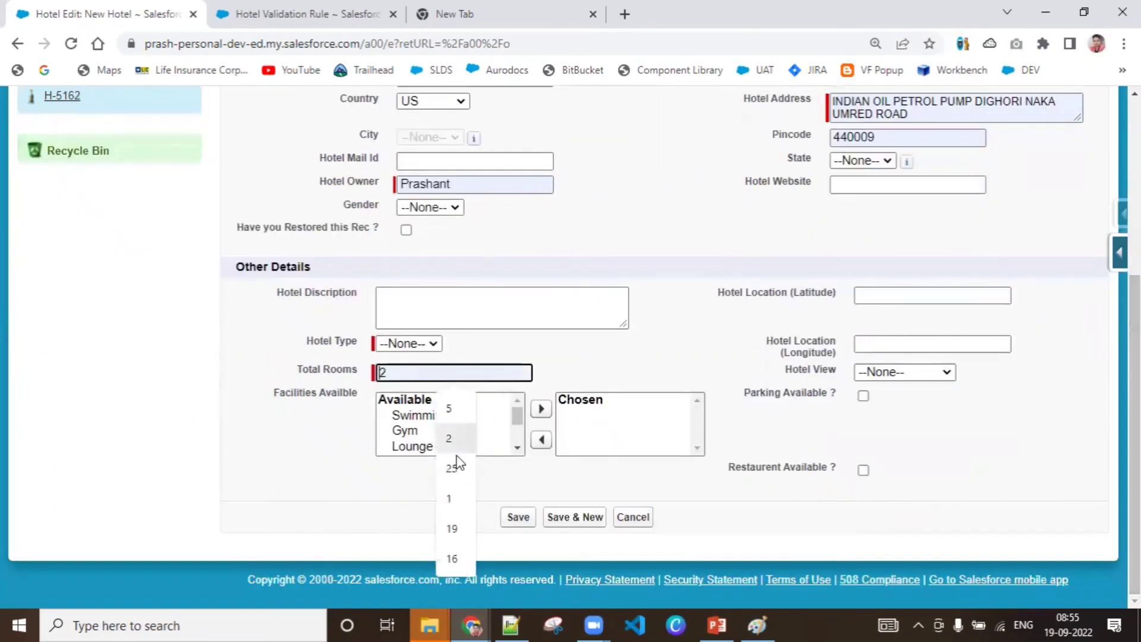
click(449, 498)
click(409, 343)
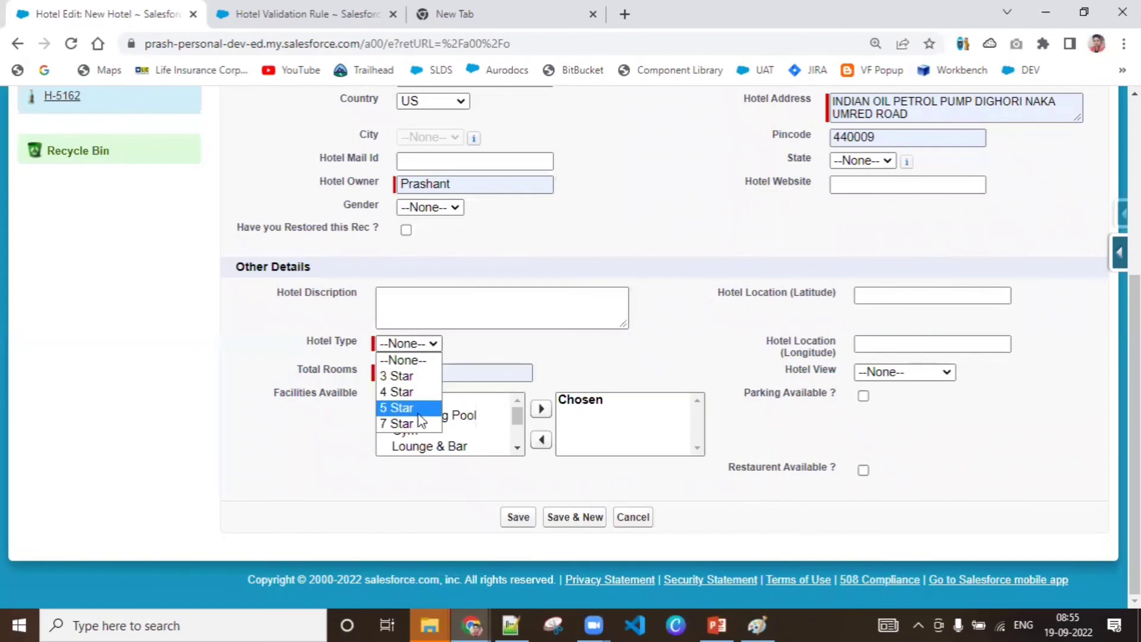
click(417, 413)
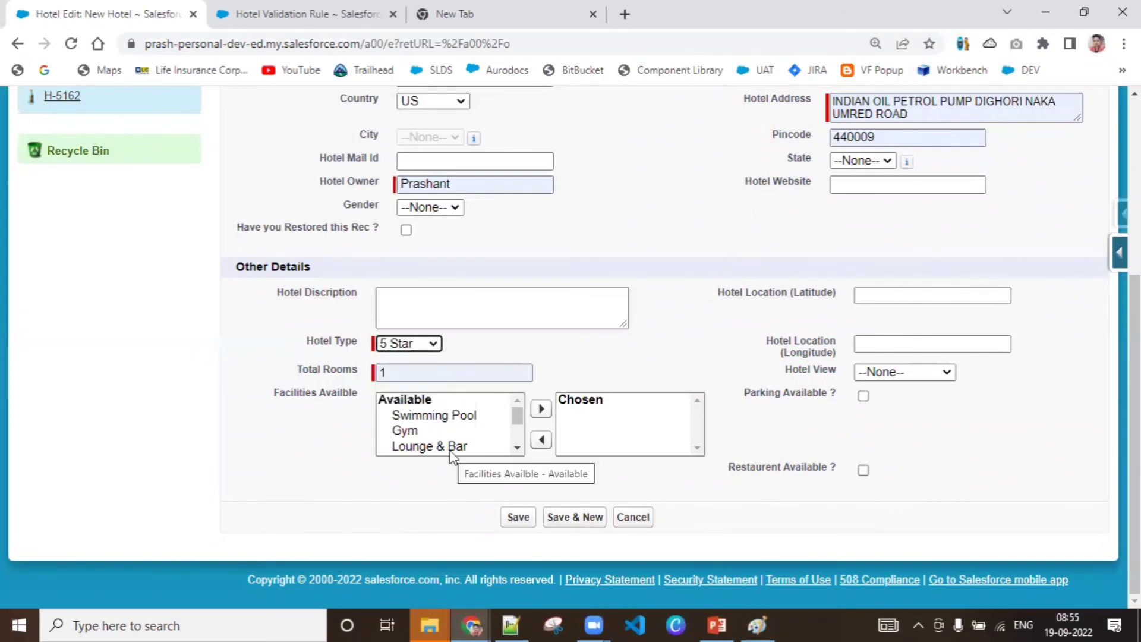
Choose Transportation as the new hotel's facility and try to save the record
scroll(449, 453, down, 3)
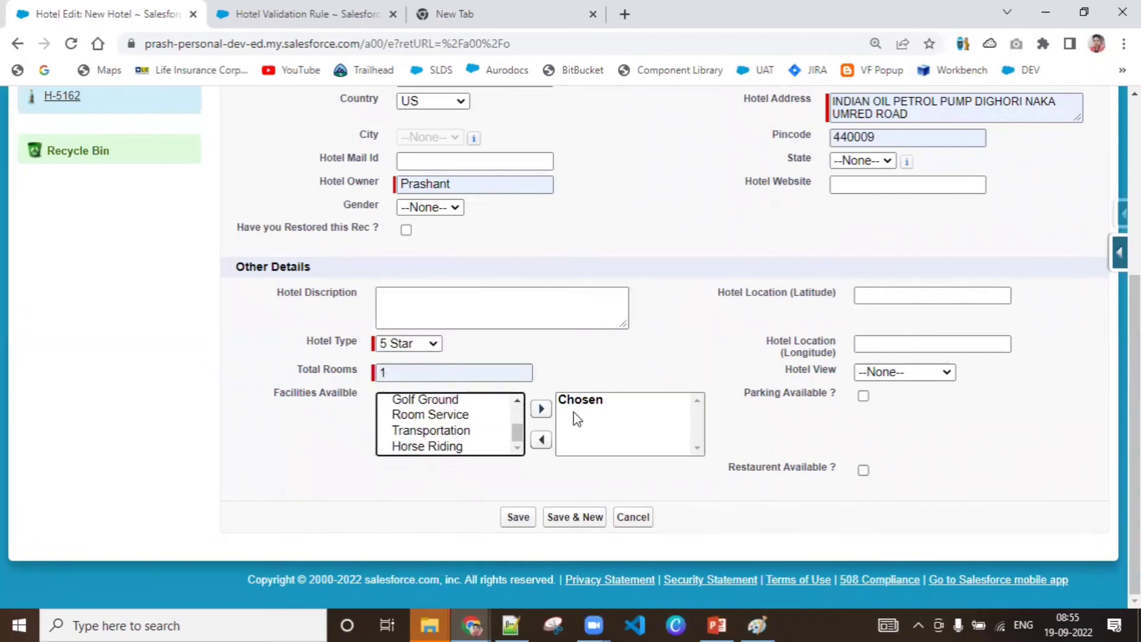
click(448, 432)
click(541, 408)
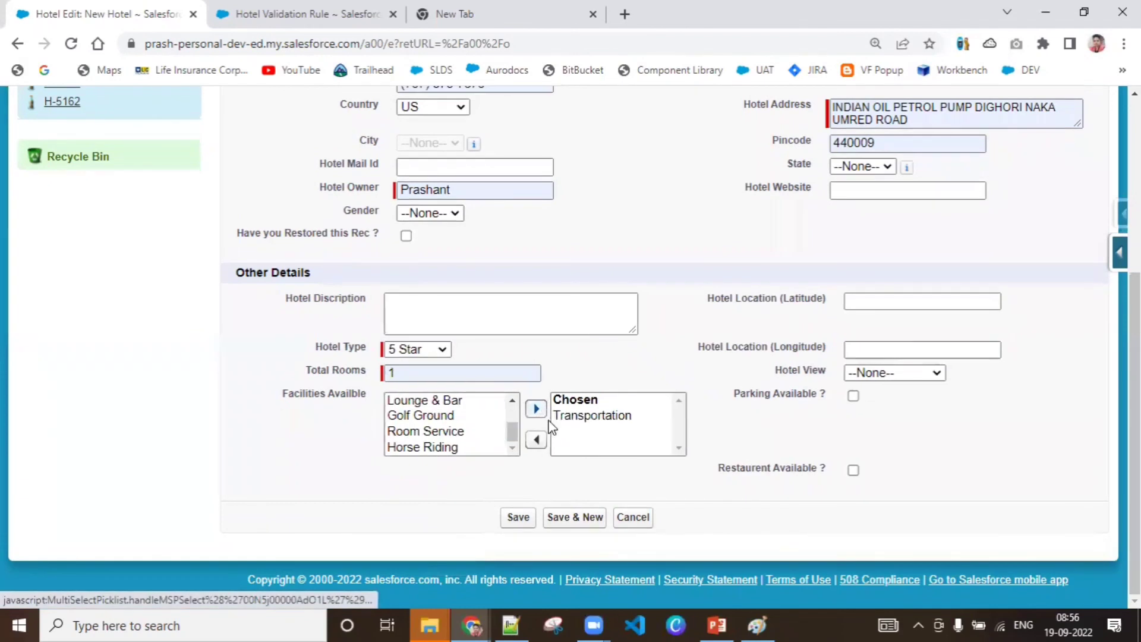
click(564, 500)
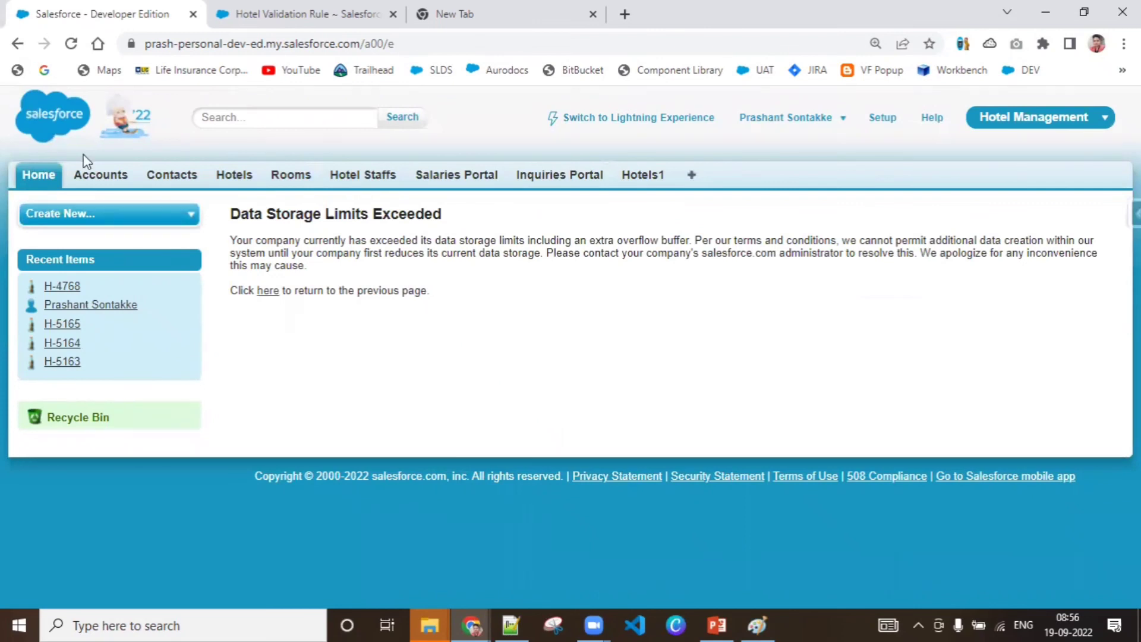
Go back to the hotels list and open the Horse Riding validation rule for editing at its error condition formula
click(226, 177)
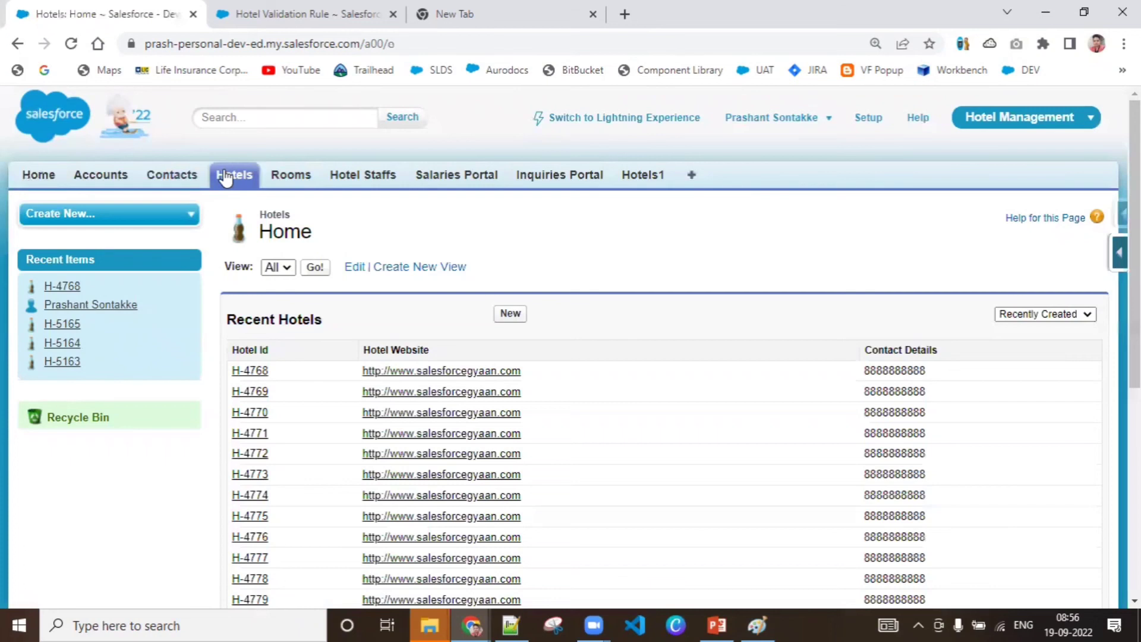
click(315, 12)
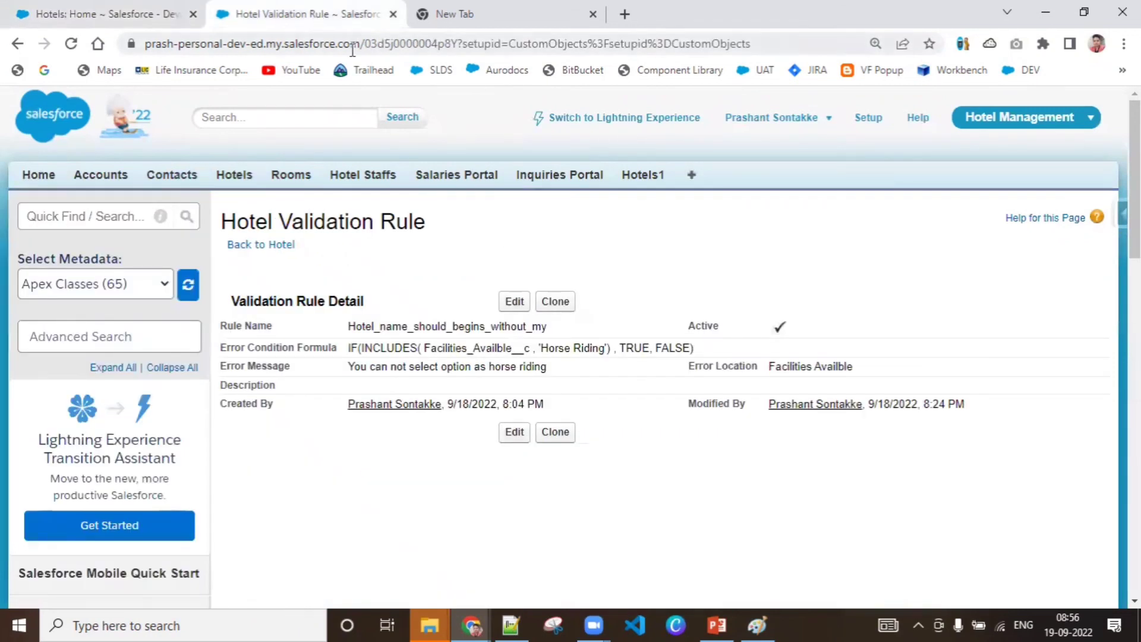
click(513, 303)
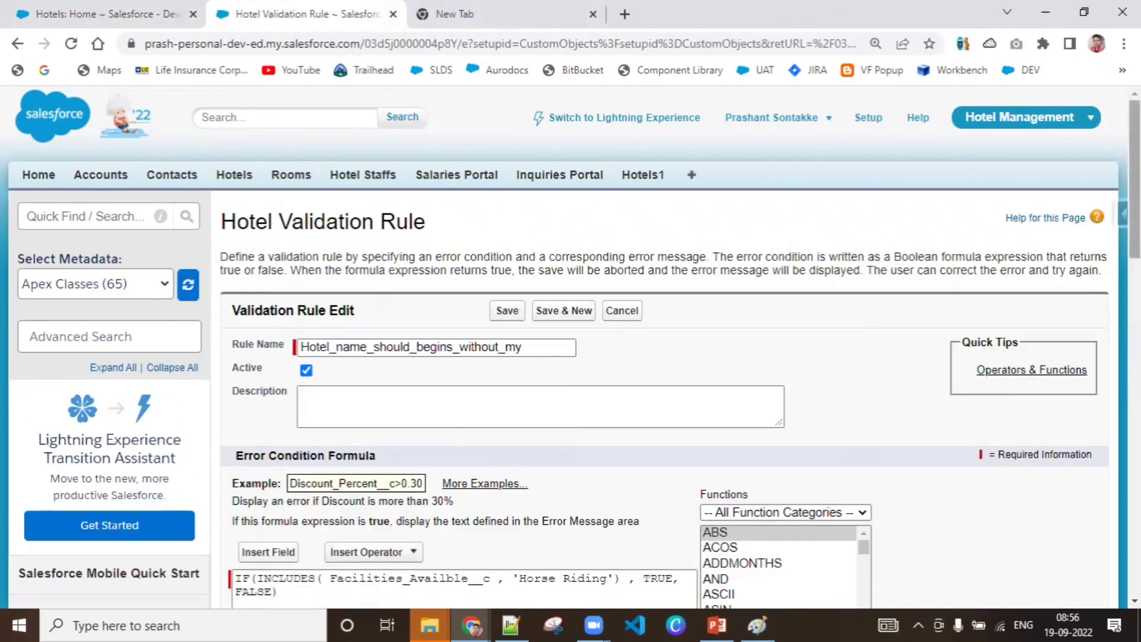
scroll(654, 356, down, 8)
scroll(879, 308, up, 4)
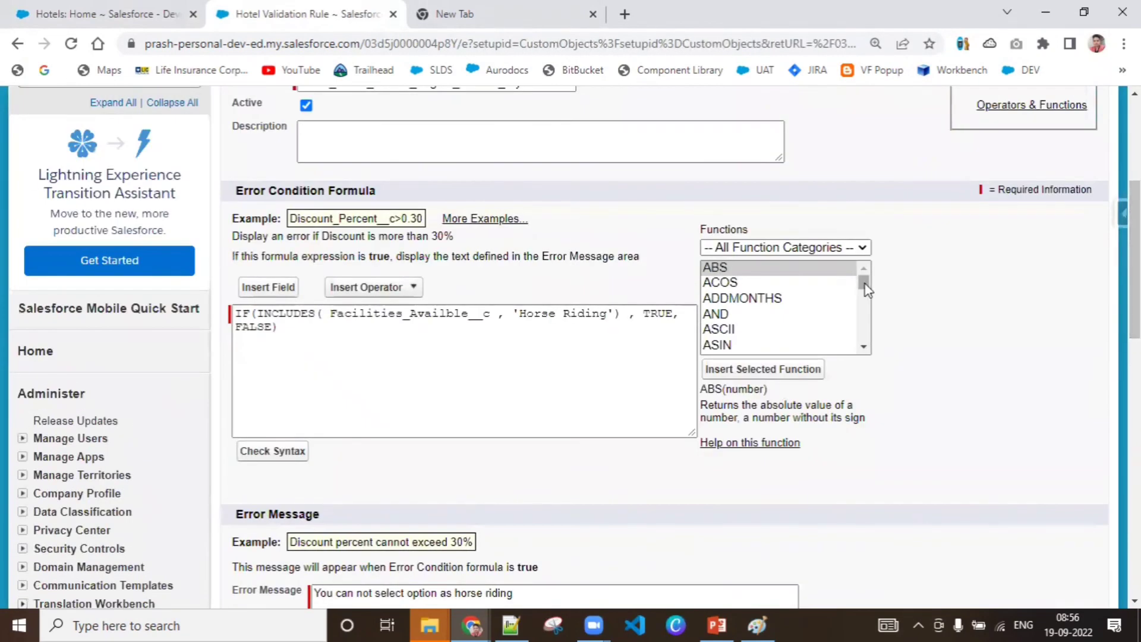
Browse the validation rule's list of available functions and examine the description of the SECOND function
drag(865, 289, 864, 302)
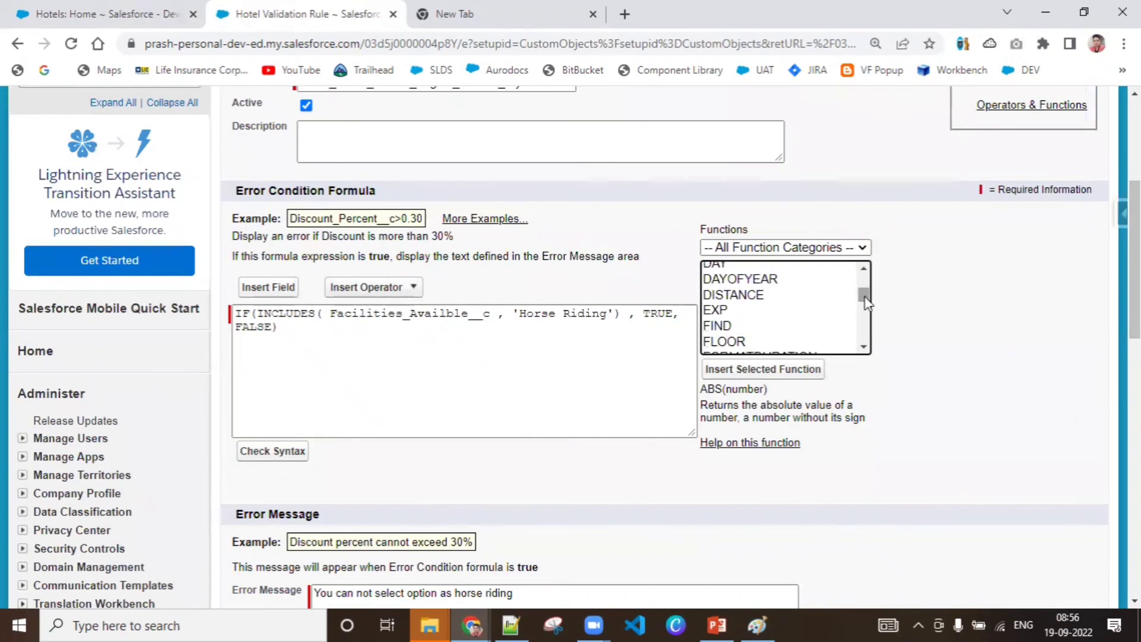
click(863, 346)
click(864, 347)
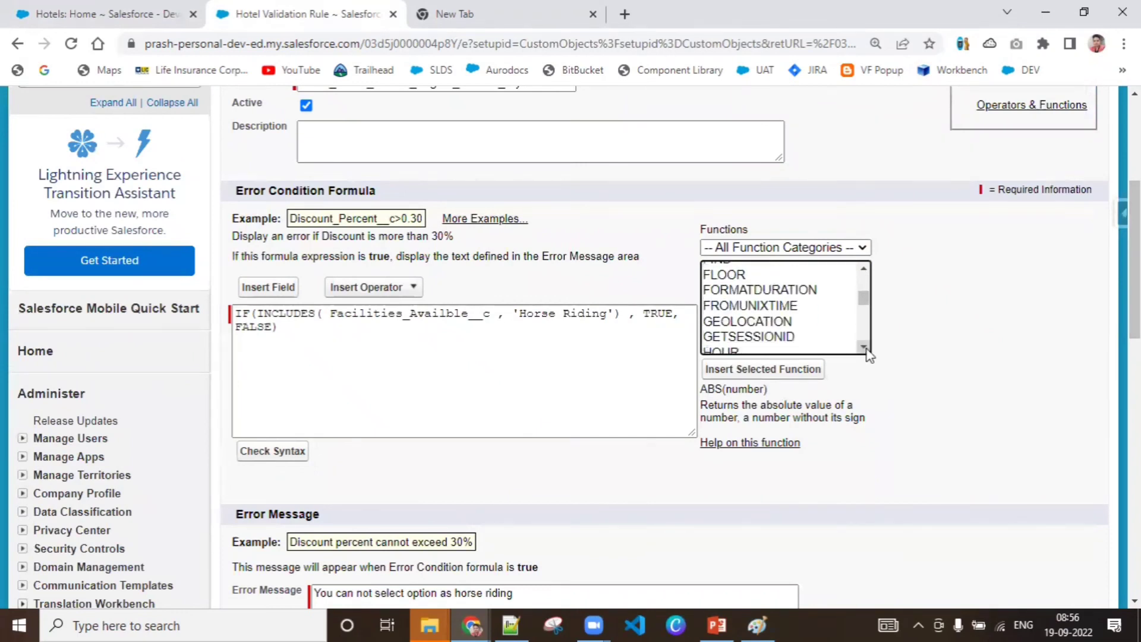
scroll(866, 354, down, 3)
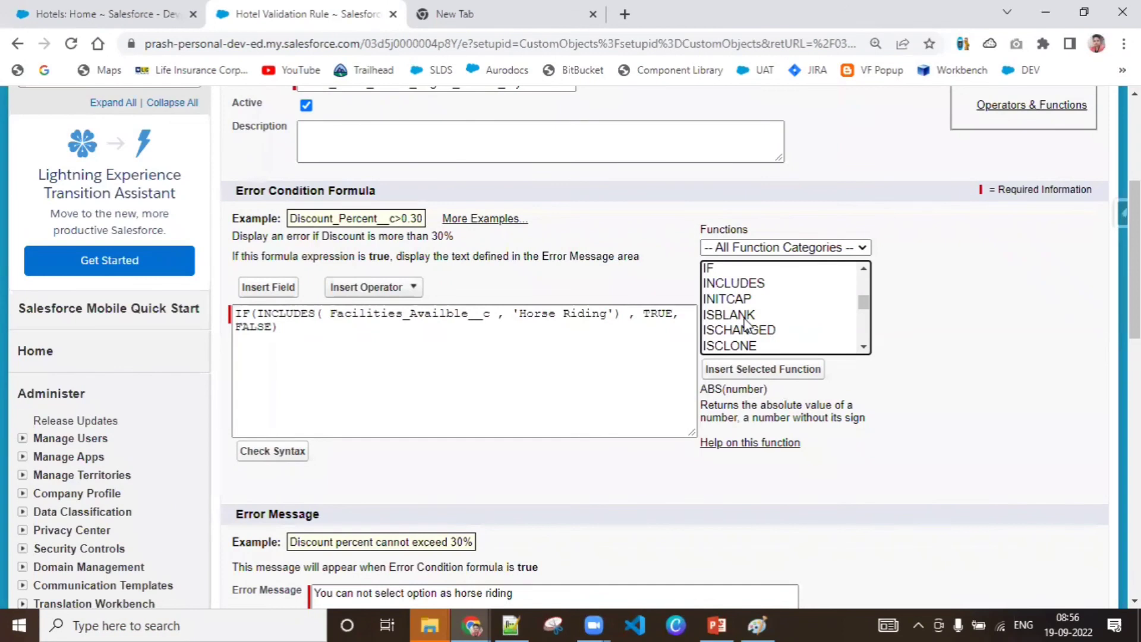
click(864, 347)
click(863, 347)
click(864, 348)
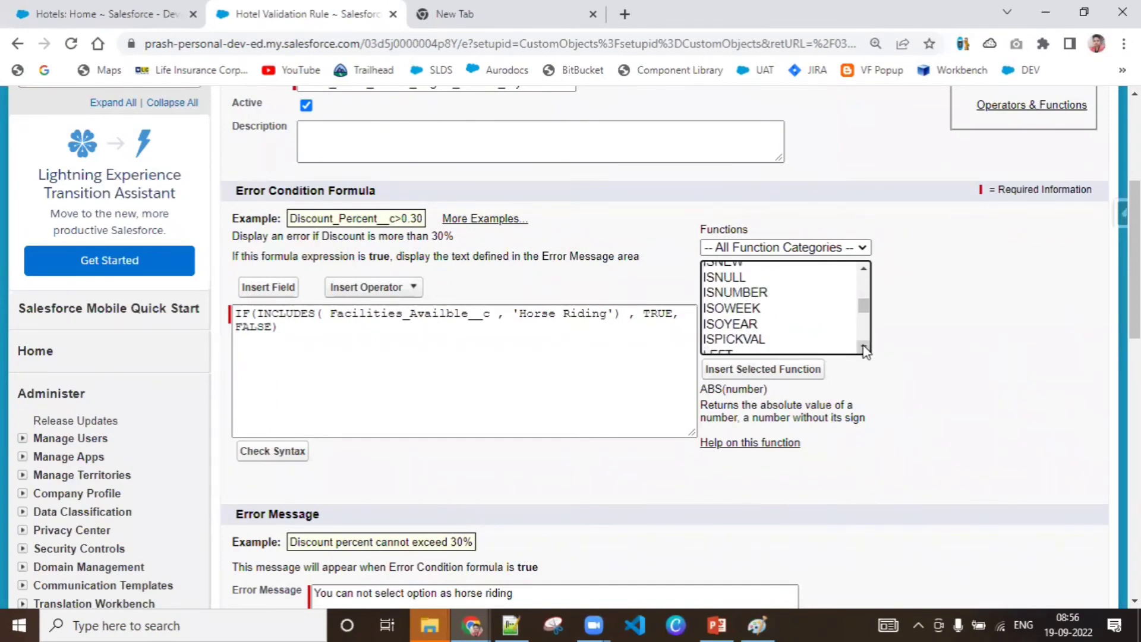
click(864, 347)
click(863, 348)
click(864, 348)
click(863, 348)
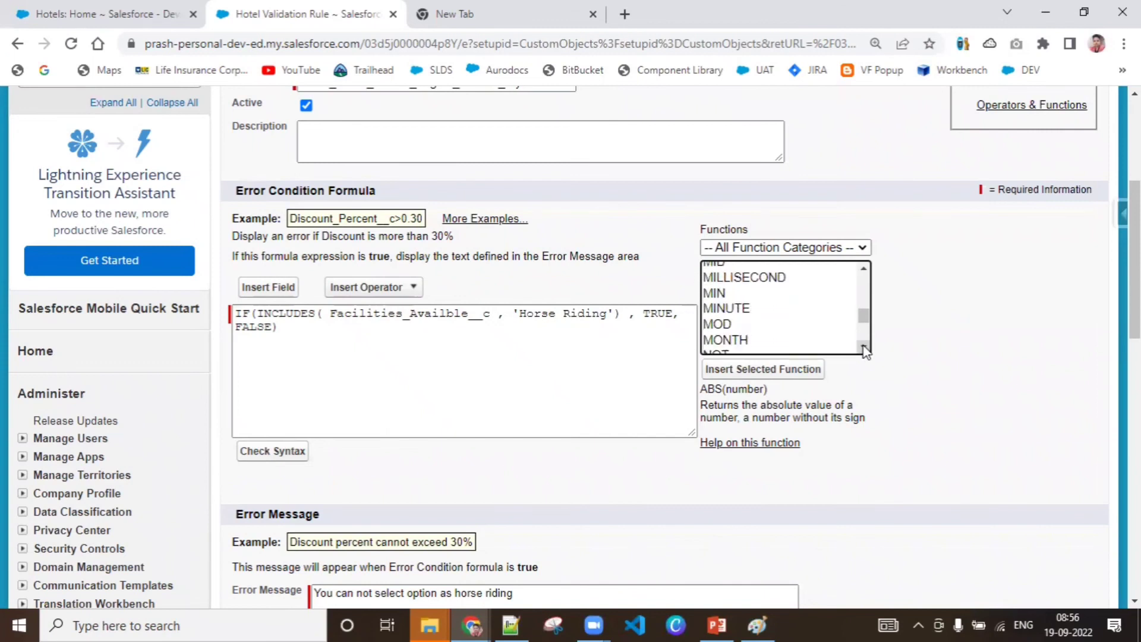
click(863, 347)
click(864, 347)
click(864, 347)
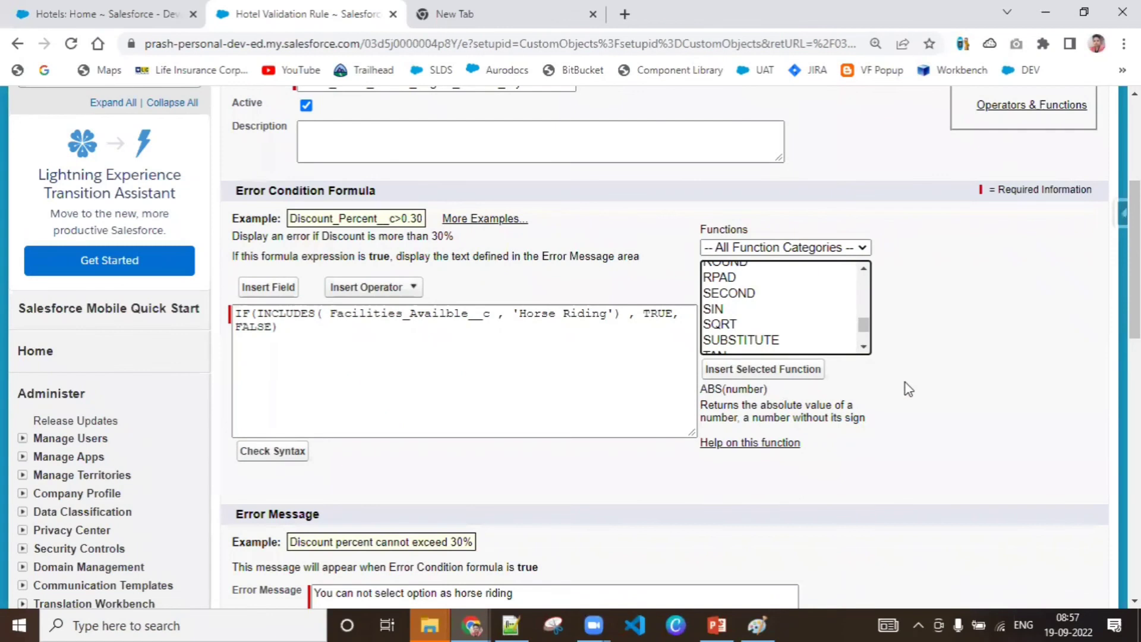
click(740, 296)
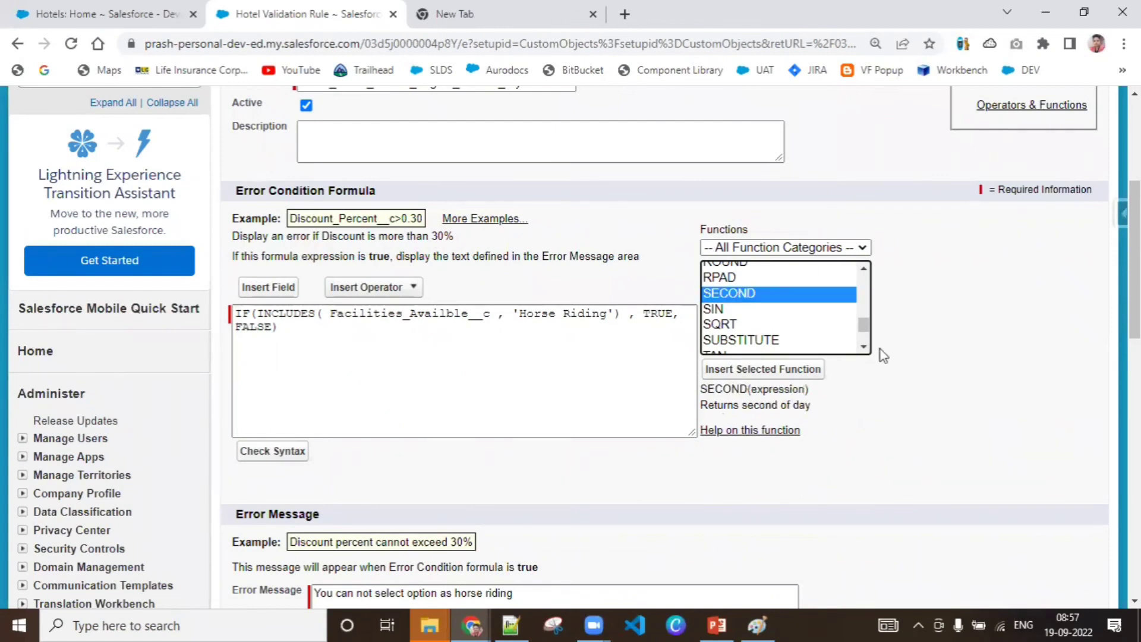
scroll(865, 354, down, 1)
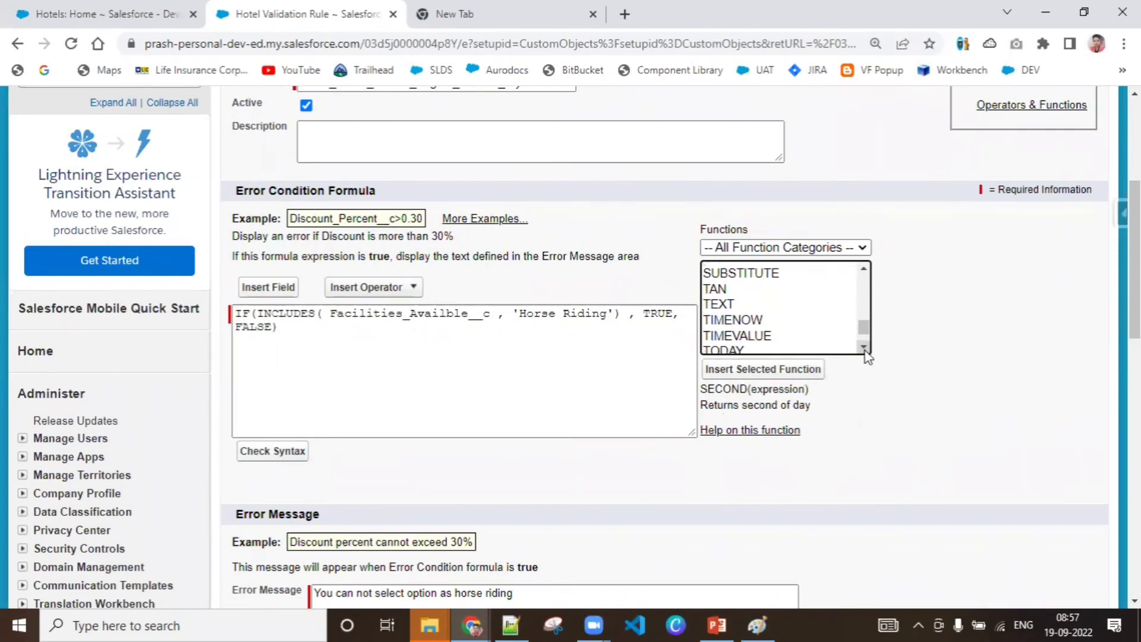